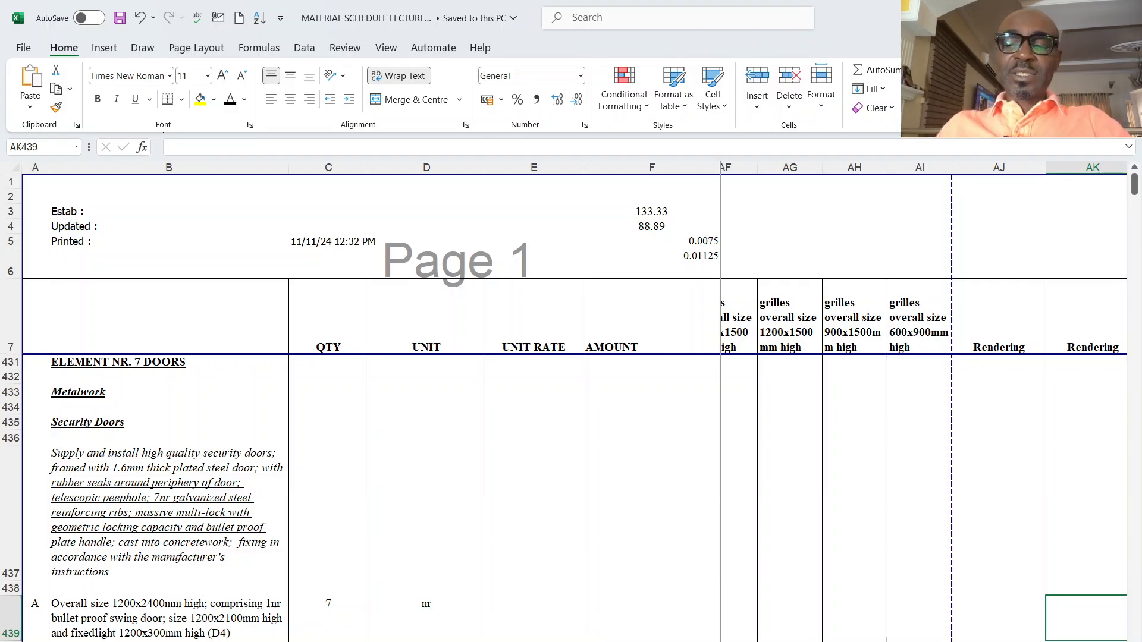
- Examine the material column headings in row 7 from the concrete classes through to the external security doors
{"action": "scroll", "coordinate": [255, 593], "scroll_direction": "left", "scroll_amount": 10}
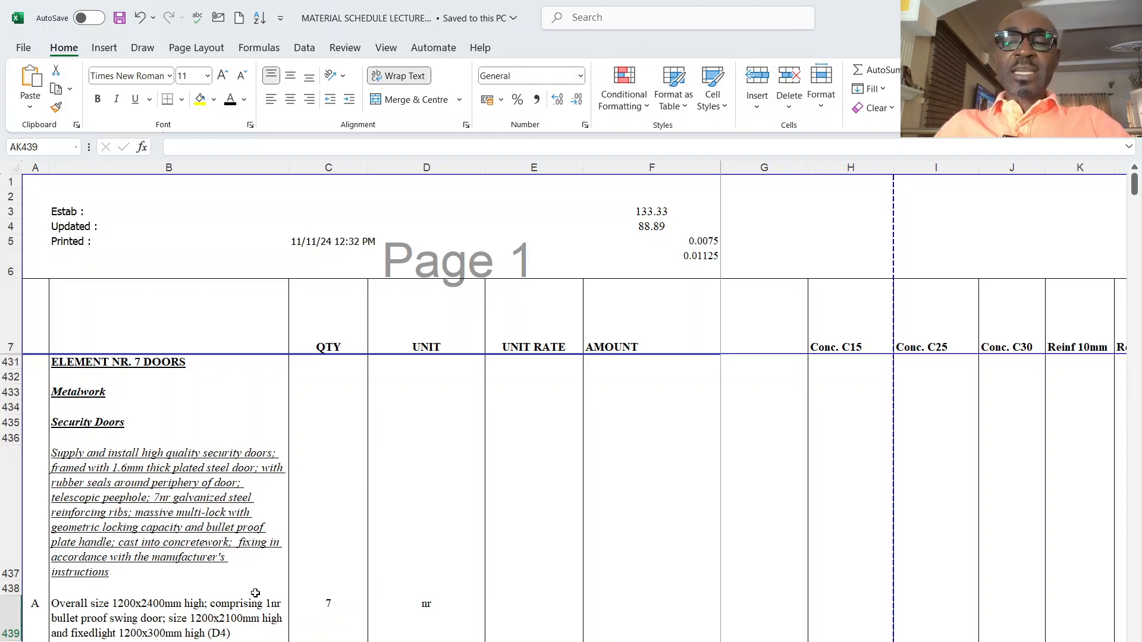
{"action": "left_click", "coordinate": [939, 335]}
{"action": "key", "text": "Right"}
{"action": "key", "text": "Right"}
{"action": "key", "text": "Right"}
{"action": "key", "text": "Right"}
{"action": "key", "text": "Right"}
{"action": "key", "text": "Right"}
{"action": "key", "text": "Right"}
{"action": "key", "text": "Right"}
{"action": "key", "text": "Right"}
{"action": "key", "text": "Right"}
{"action": "key", "text": "Right"}
{"action": "key", "text": "Right"}
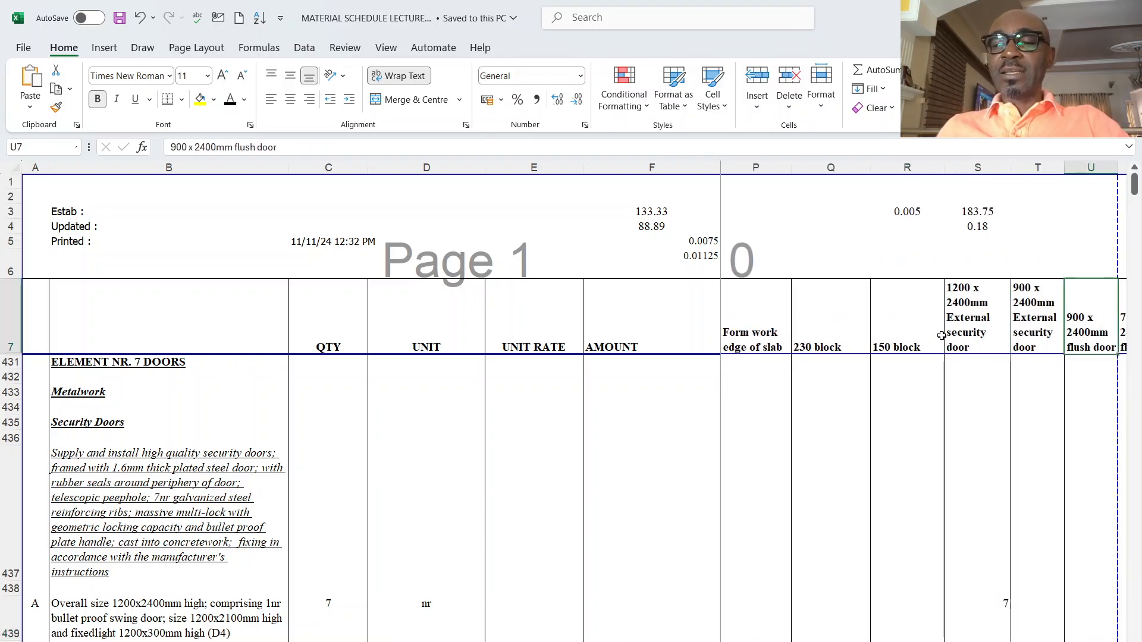
{"action": "key", "text": "Left"}
{"action": "key", "text": "Left"}
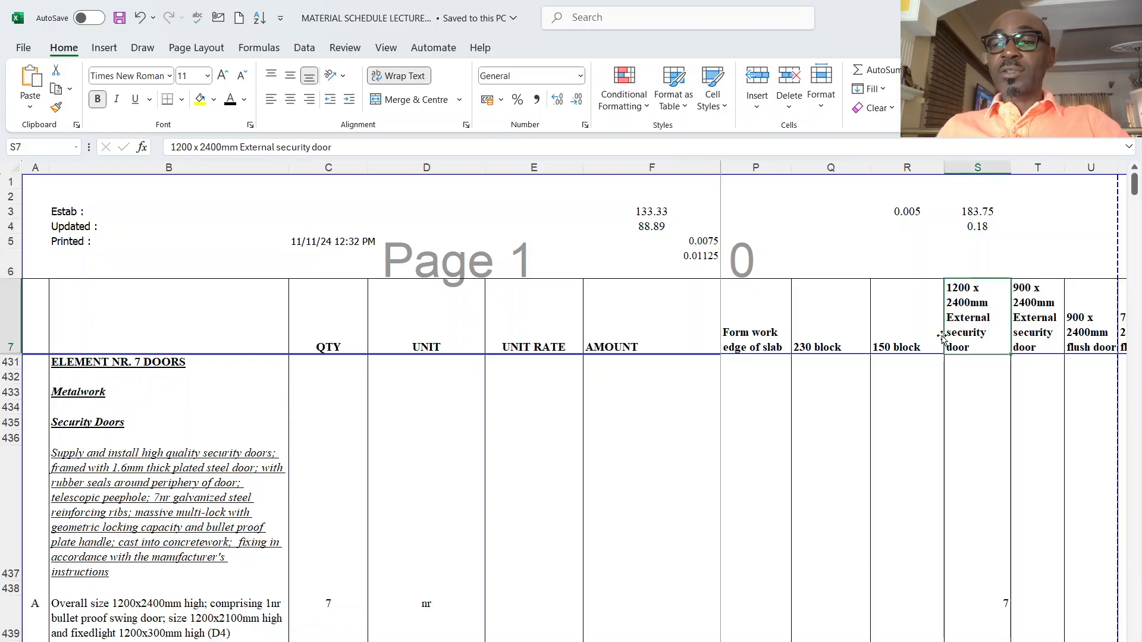
- Review the row 7 headings for doors, ironmongery, windows and grilles, up to the first rendering column
{"action": "key", "text": "Right"}
{"action": "key", "text": "Right"}
{"action": "key", "text": "Right"}
{"action": "key", "text": "Right"}
{"action": "key", "text": "Right"}
{"action": "key", "text": "Right"}
{"action": "key", "text": "Right"}
{"action": "key", "text": "Right"}
{"action": "key", "text": "Right"}
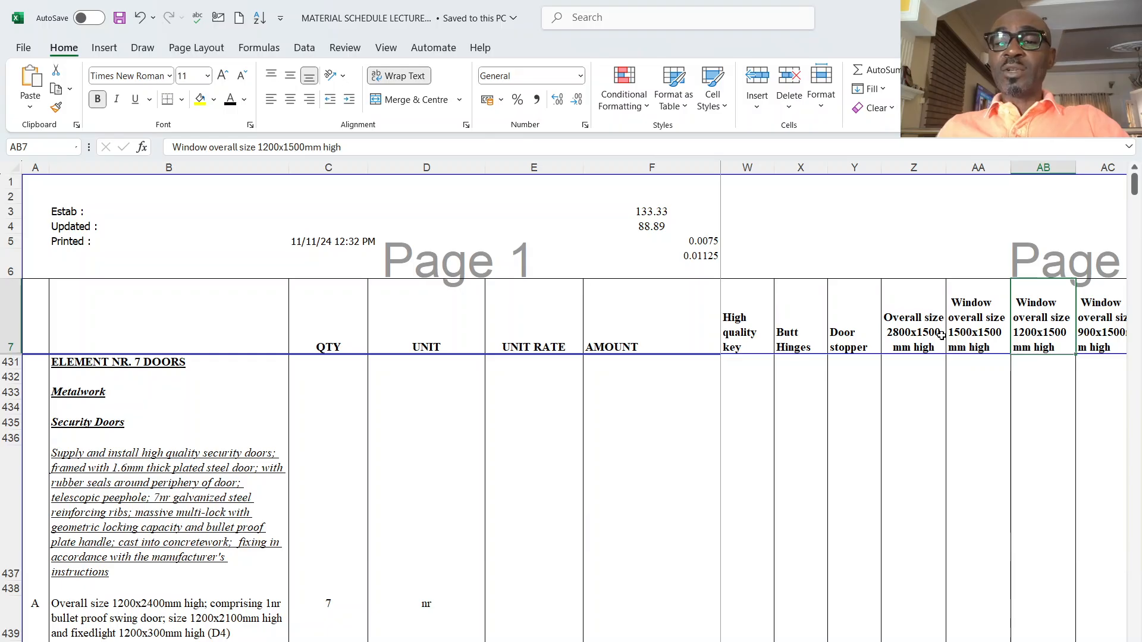
{"action": "key", "text": "Right"}
{"action": "key", "text": "Right"}
{"action": "key", "text": "Right"}
{"action": "key", "text": "Right"}
{"action": "key", "text": "Right"}
{"action": "key", "text": "Right"}
{"action": "key", "text": "Right"}
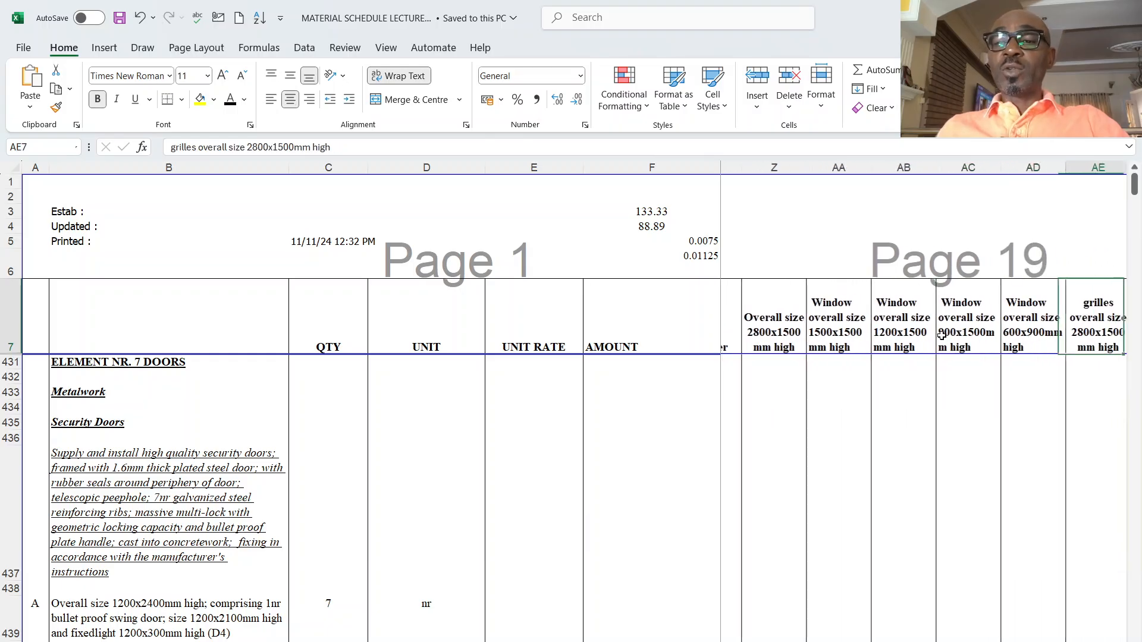
{"action": "key", "text": "Right"}
{"action": "key", "text": "Right"}
{"action": "key", "text": "Right"}
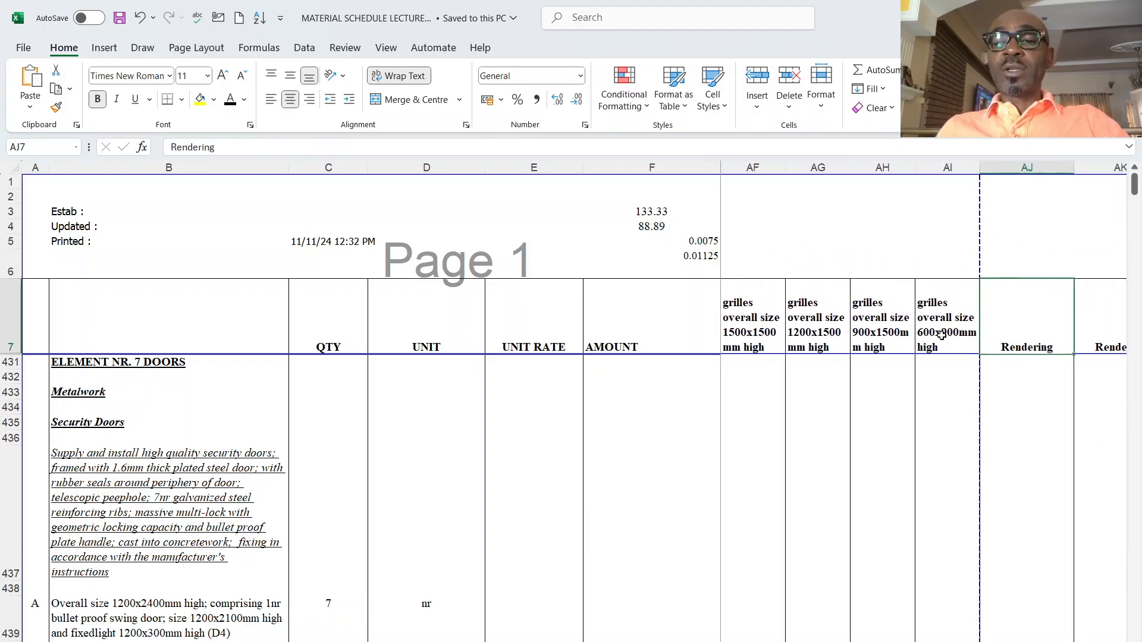
- Review the row 7 headings for finishes, ceilings, paints, handrails and fittings through to the aluminium duct cover
{"action": "key", "text": "Right"}
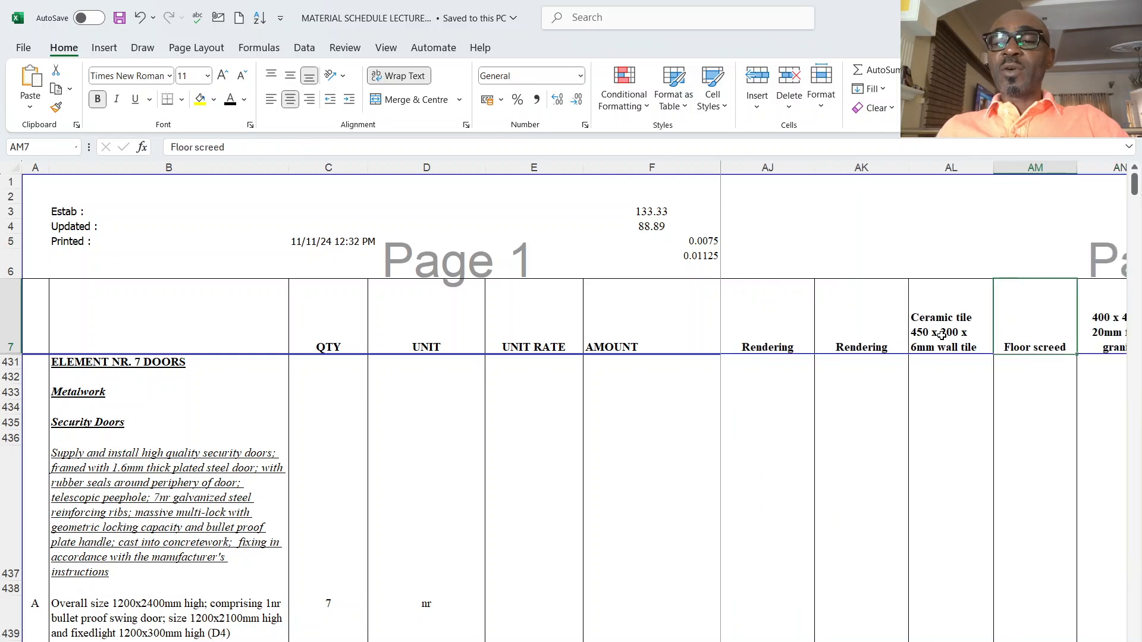
{"action": "key", "text": "Right"}
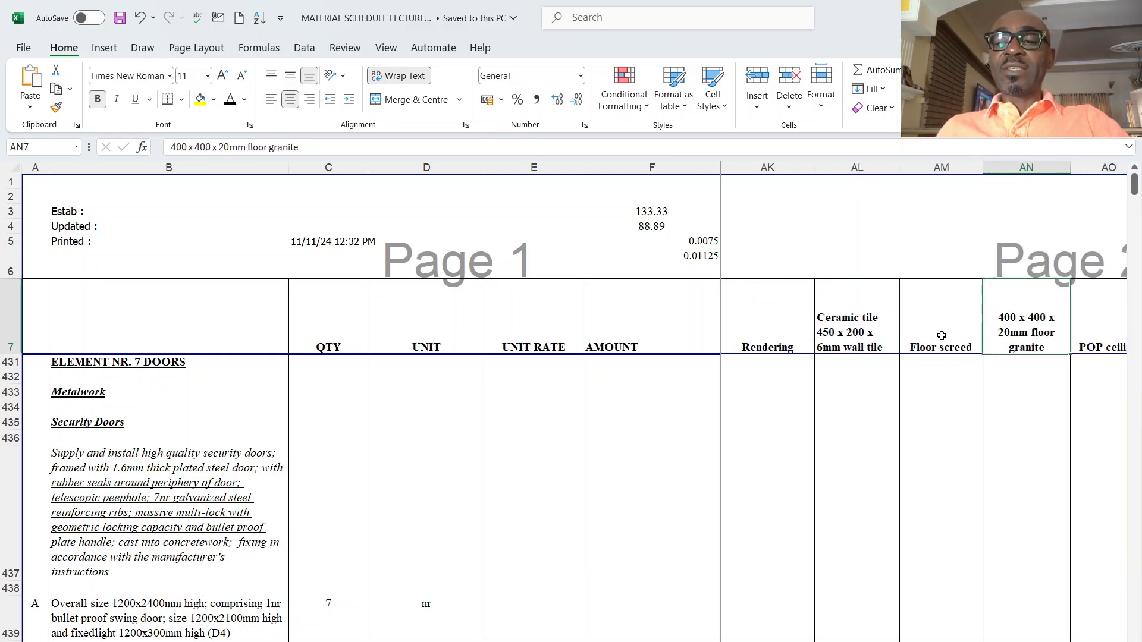
{"action": "key", "text": "Right"}
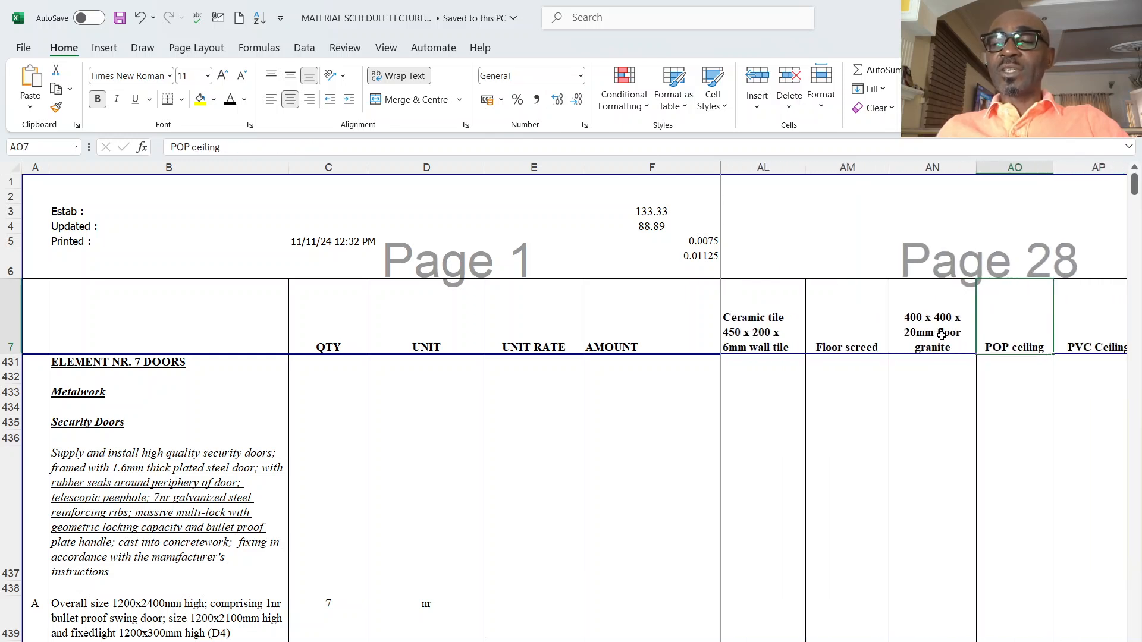
{"action": "key", "text": "Right"}
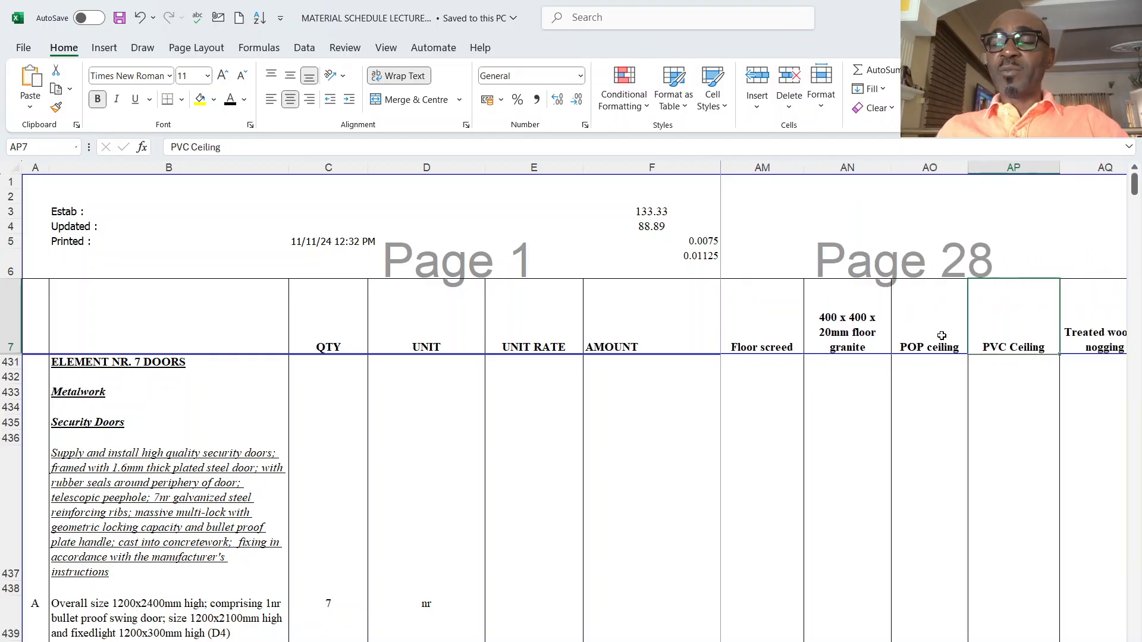
{"action": "key", "text": "Right"}
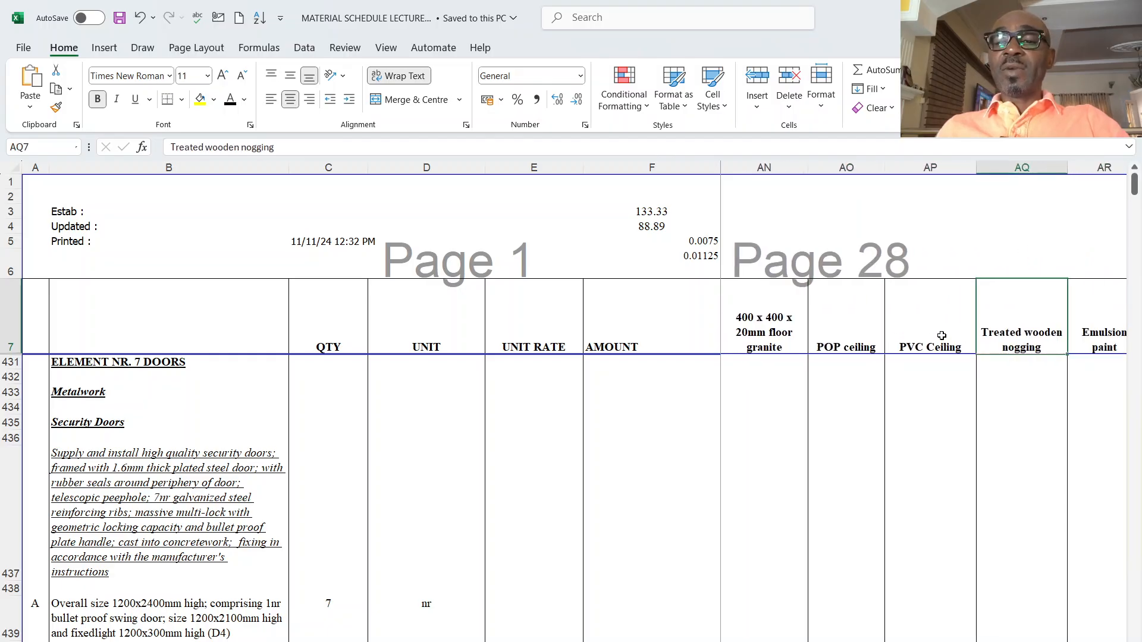
{"action": "key", "text": "Right"}
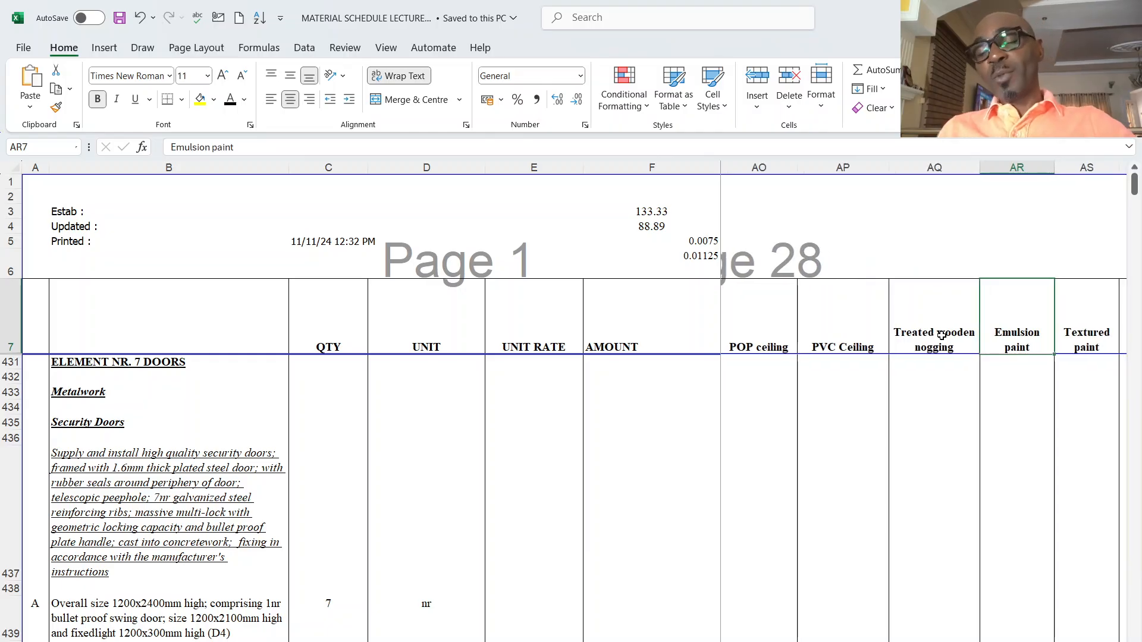
{"action": "key", "text": "Right"}
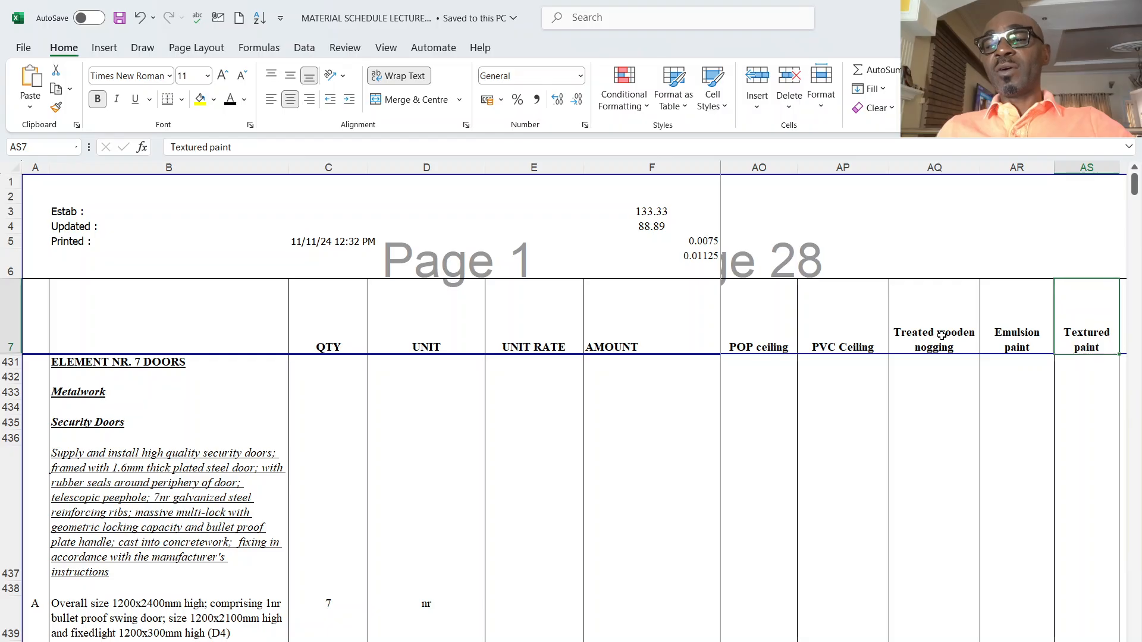
{"action": "key", "text": "Left"}
{"action": "key", "text": "Right"}
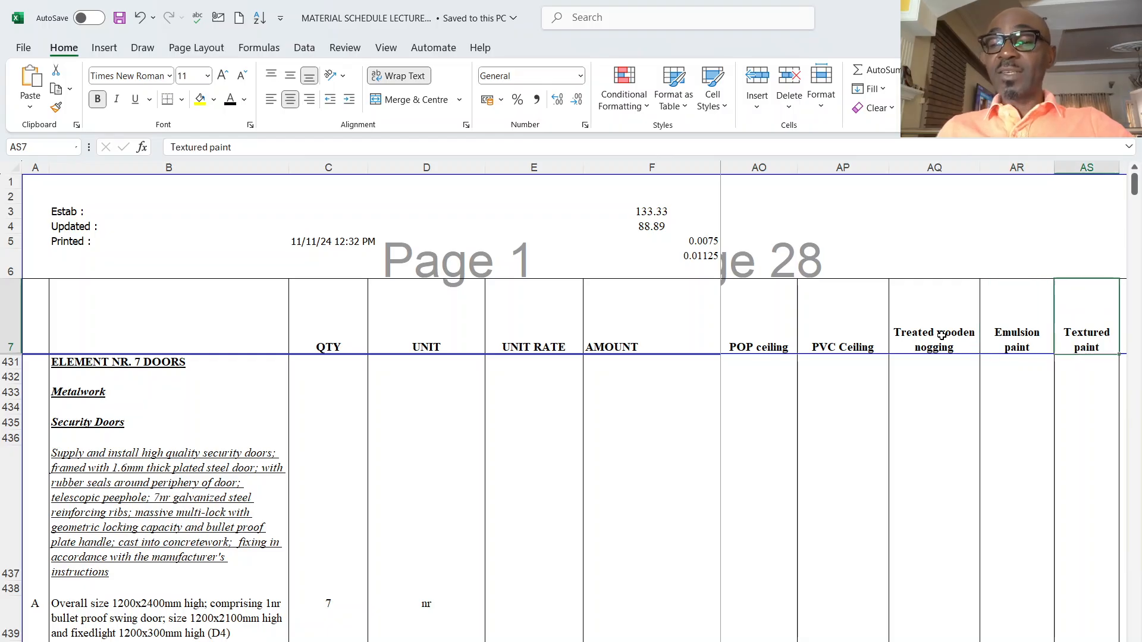
{"action": "key", "text": "Right"}
{"action": "key", "text": "Right"}
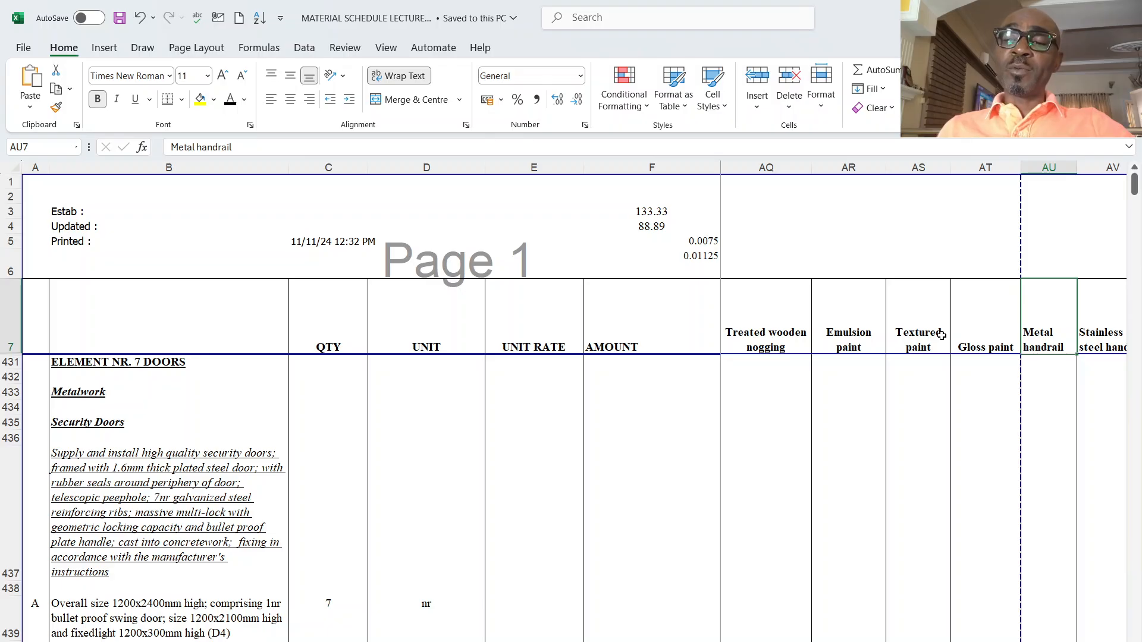
{"action": "key", "text": "Right"}
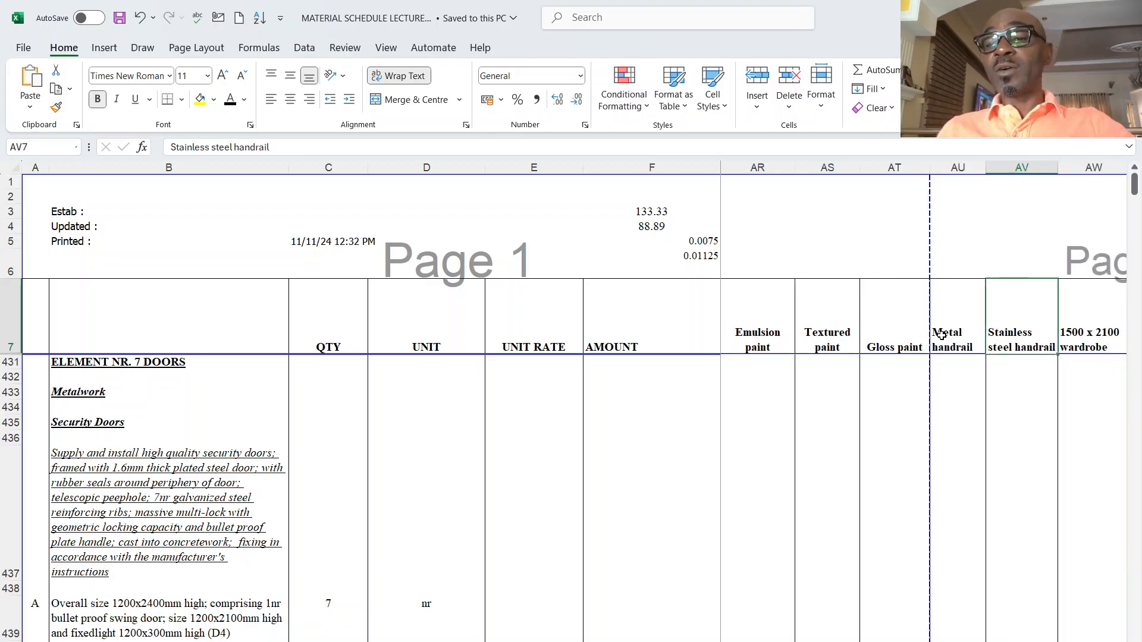
{"action": "key", "text": "Right"}
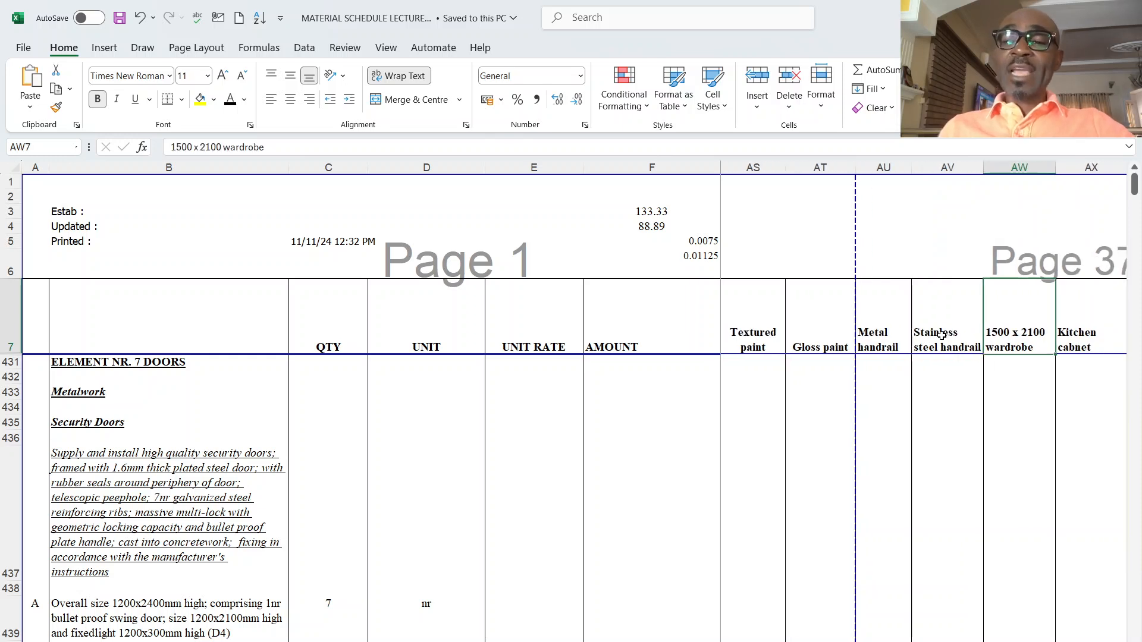
{"action": "key", "text": "Right"}
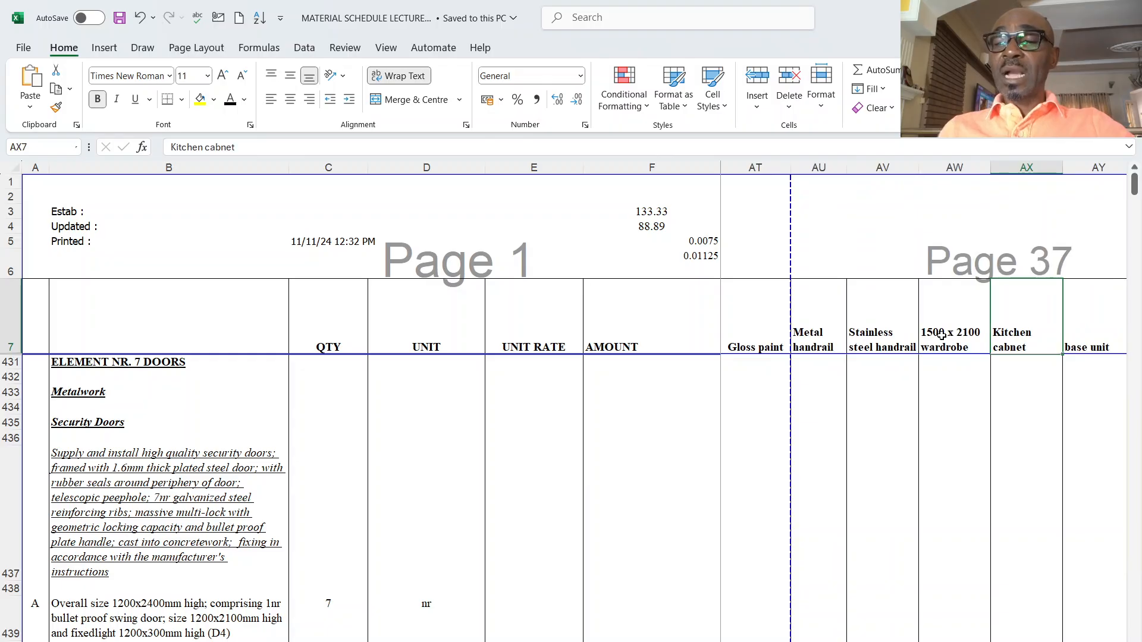
{"action": "key", "text": "Right"}
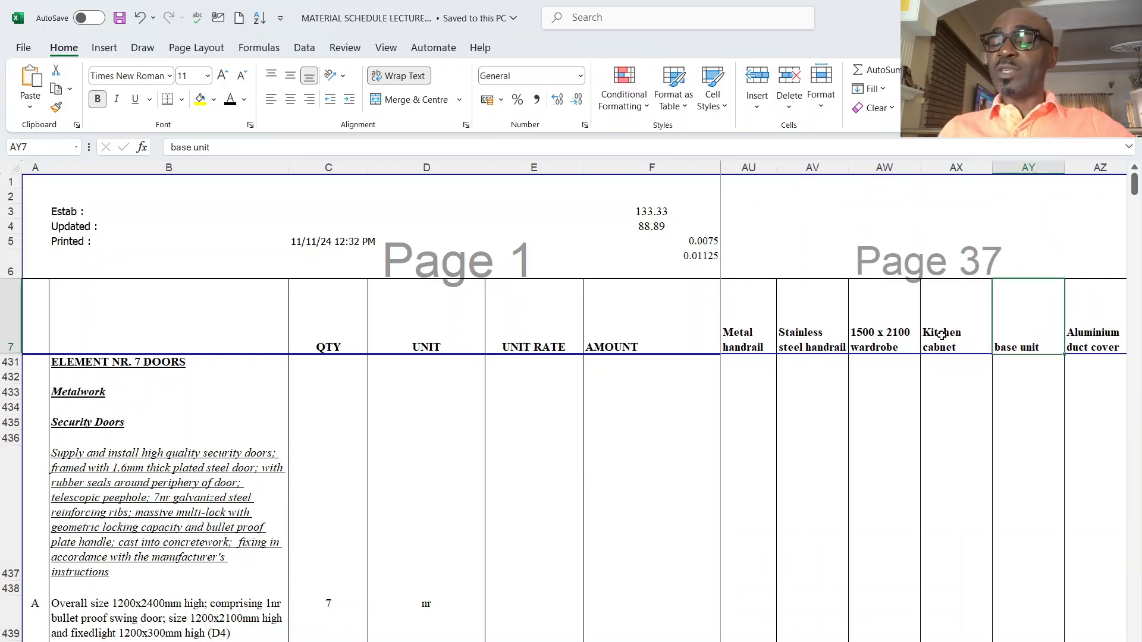
{"action": "key", "text": "Right"}
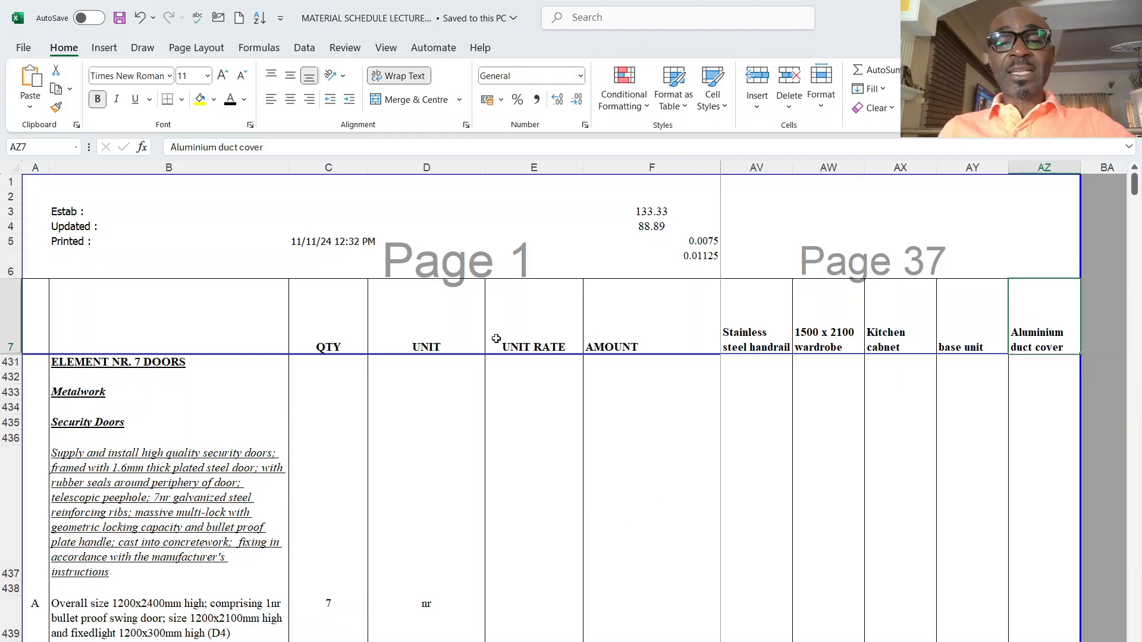
- Re-examine the row 7 headings from rendering and floor granite through paints and handrails to the kitchen base unit
{"action": "scroll", "coordinate": [924, 402], "scroll_direction": "left", "scroll_amount": 6}
{"action": "scroll", "coordinate": [924, 402], "scroll_direction": "left", "scroll_amount": 3}
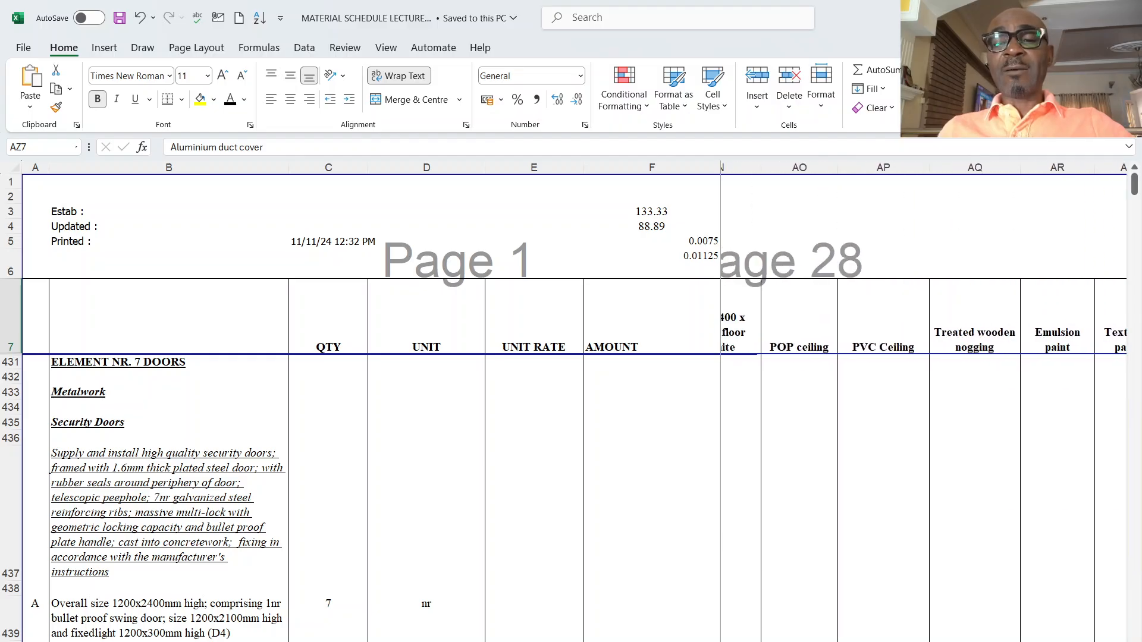
{"action": "scroll", "coordinate": [924, 401], "scroll_direction": "left", "scroll_amount": 3}
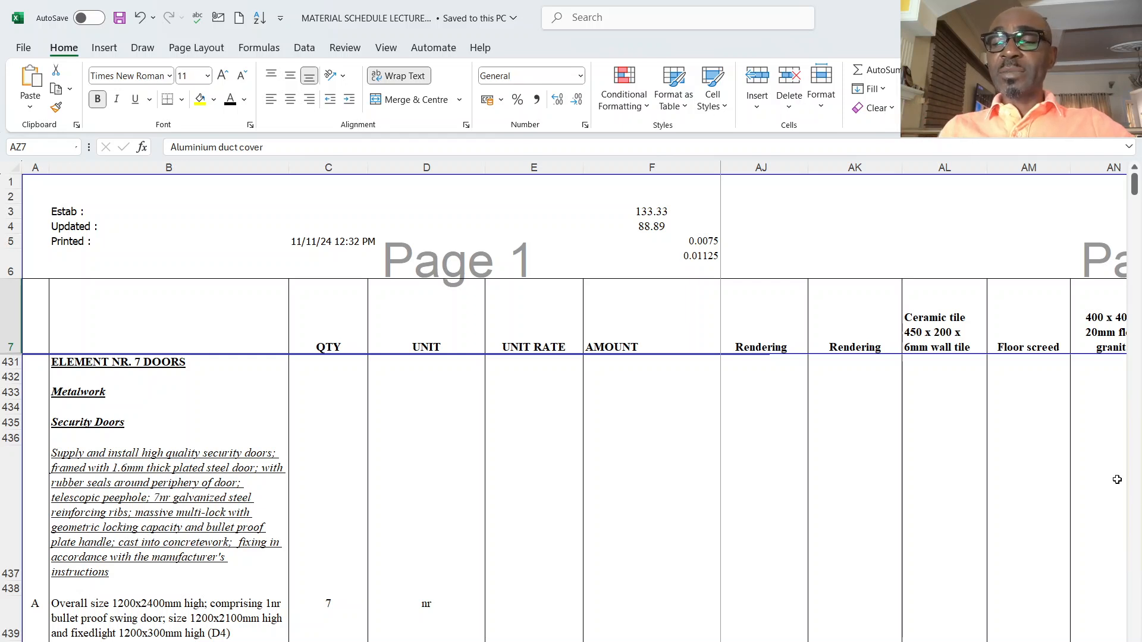
{"action": "scroll", "coordinate": [743, 399], "scroll_direction": "right", "scroll_amount": 2}
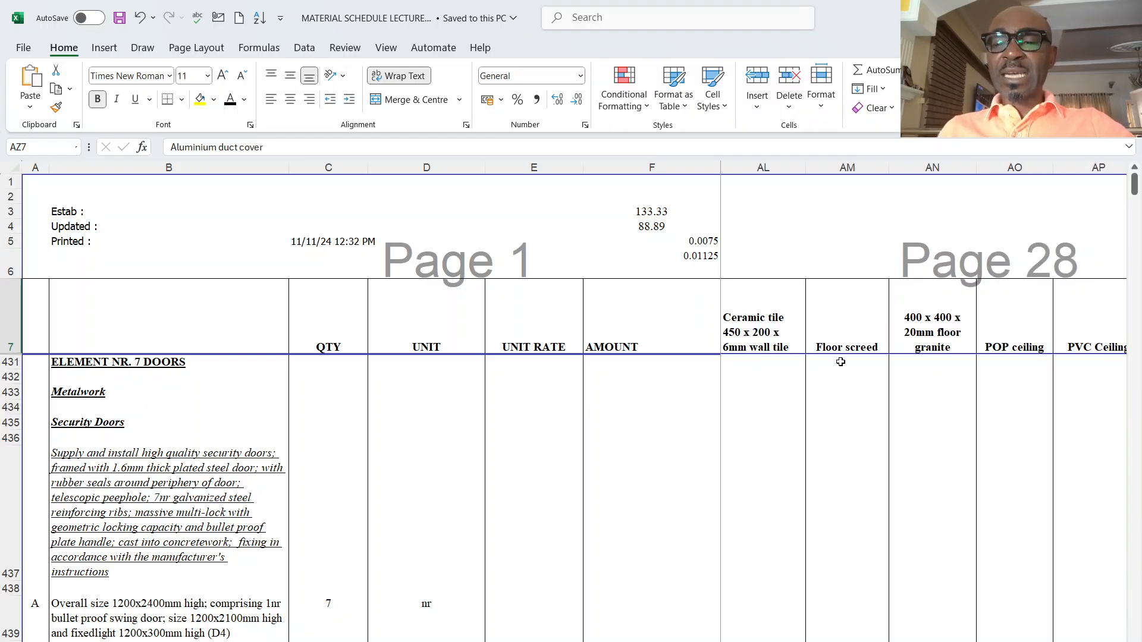
{"action": "left_click", "coordinate": [926, 332]}
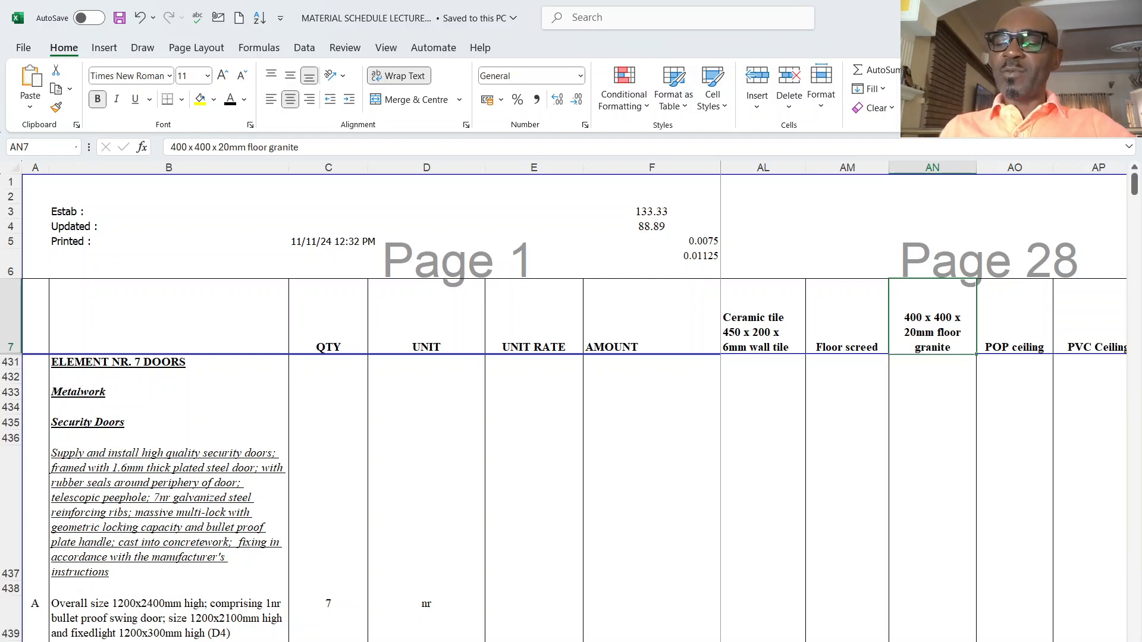
{"action": "scroll", "coordinate": [928, 401], "scroll_direction": "right", "scroll_amount": 1}
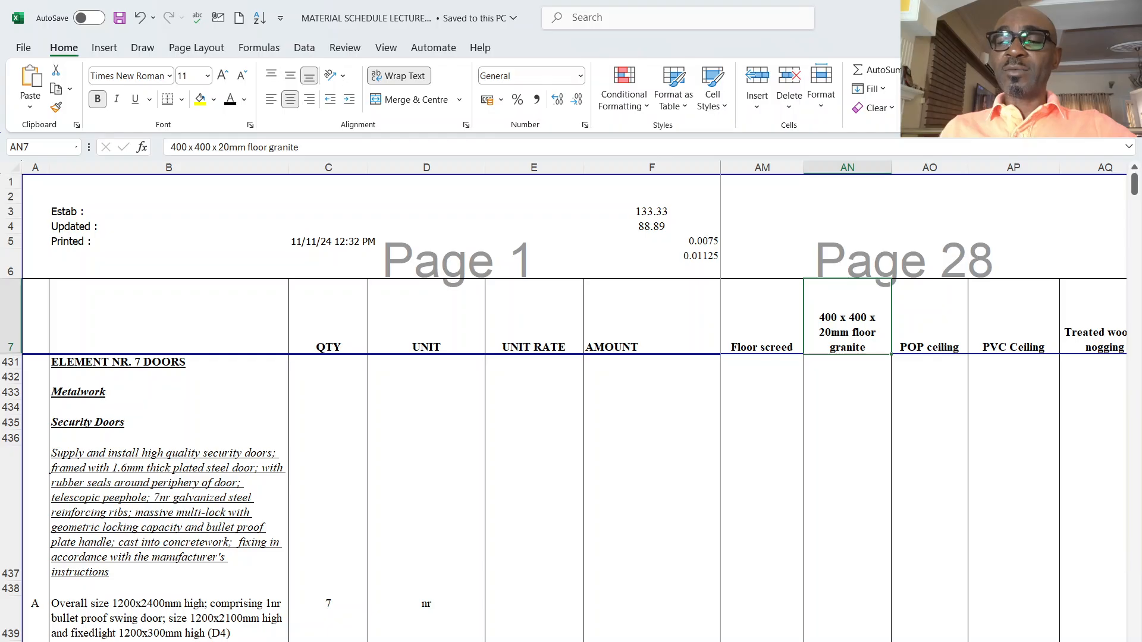
{"action": "scroll", "coordinate": [922, 405], "scroll_direction": "right", "scroll_amount": 3}
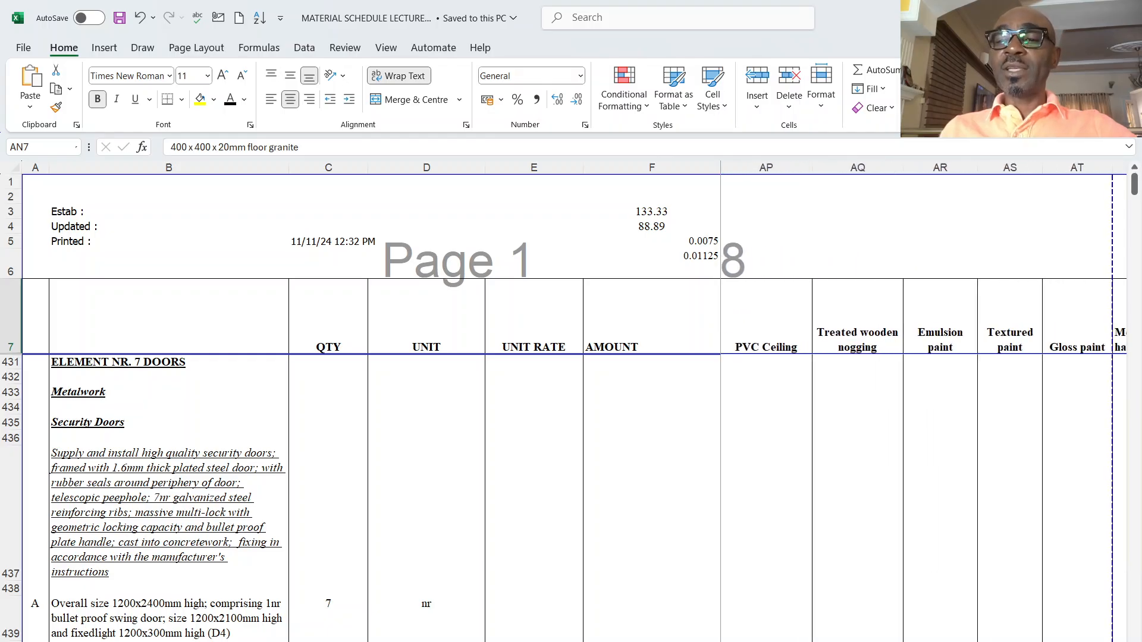
{"action": "scroll", "coordinate": [921, 405], "scroll_direction": "right", "scroll_amount": 1}
{"action": "scroll", "coordinate": [799, 486], "scroll_direction": "right", "scroll_amount": 1}
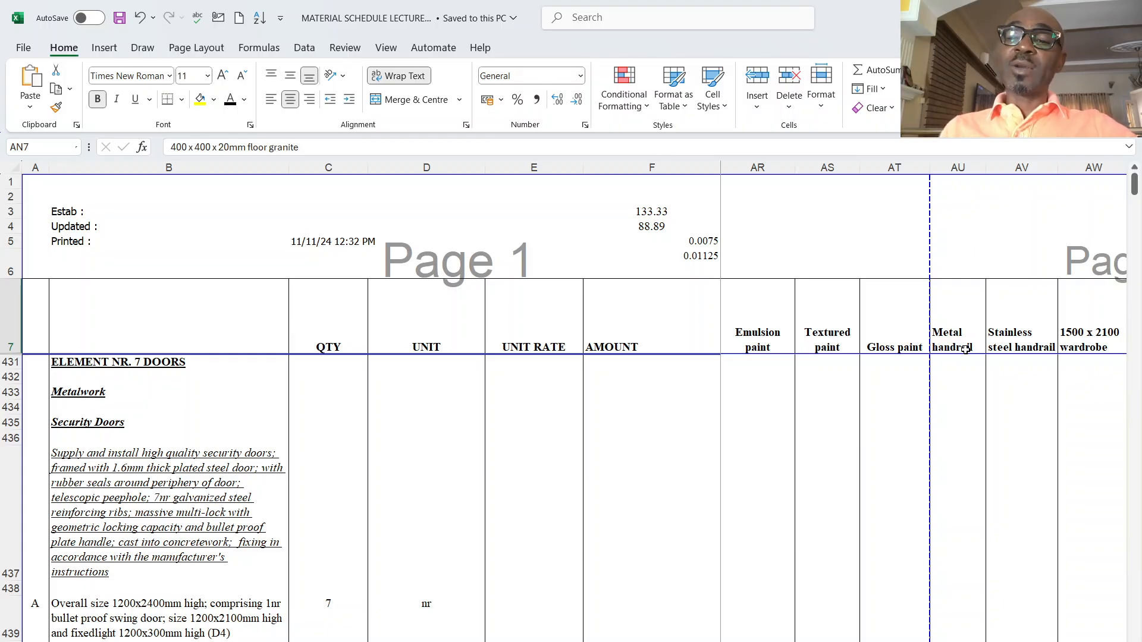
{"action": "scroll", "coordinate": [1013, 409], "scroll_direction": "right", "scroll_amount": 2}
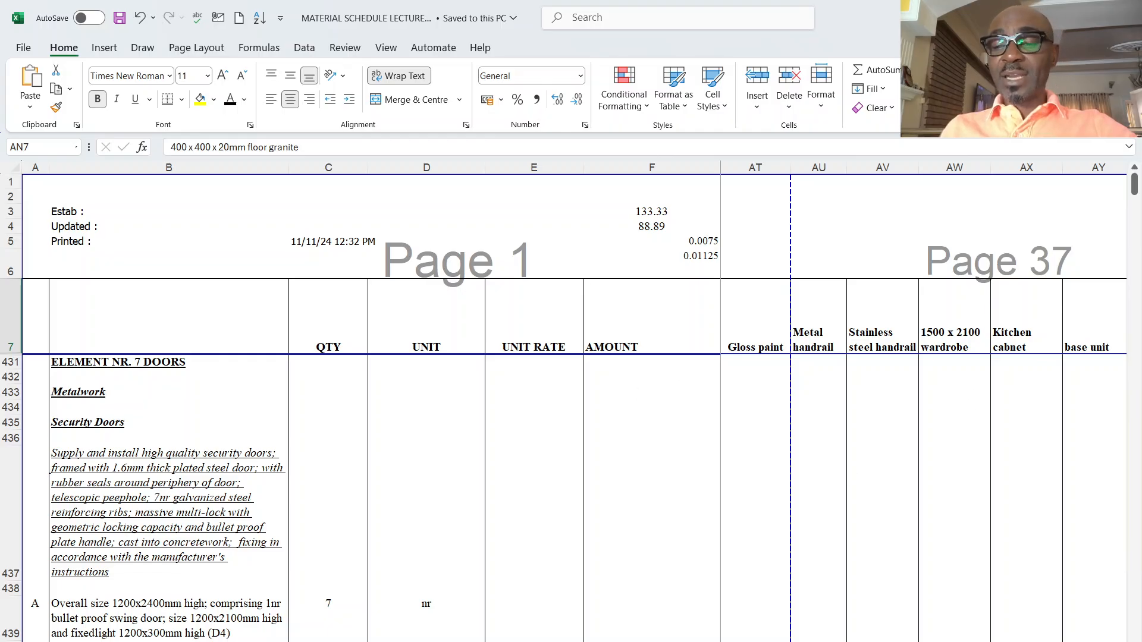
- Check the 1200MM security external door's carried-down quantity under its material column and its unit price in the doors summary
{"action": "scroll", "coordinate": [924, 402], "scroll_direction": "left", "scroll_amount": 3}
{"action": "scroll", "coordinate": [924, 402], "scroll_direction": "left", "scroll_amount": 15}
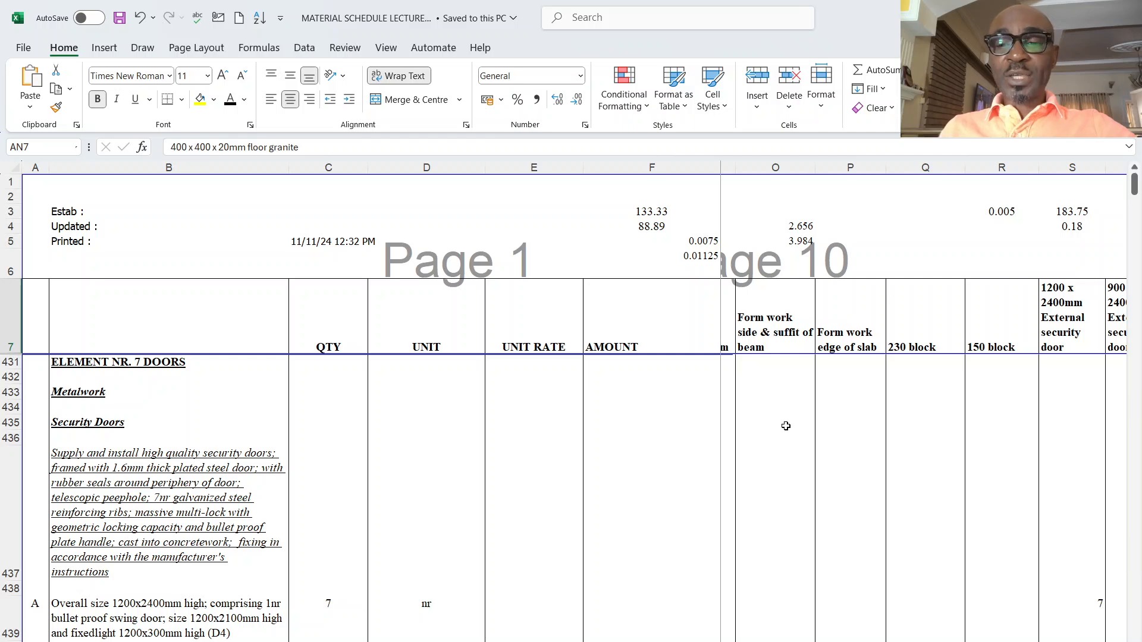
{"action": "scroll", "coordinate": [805, 458], "scroll_direction": "down", "scroll_amount": 8}
{"action": "scroll", "coordinate": [807, 478], "scroll_direction": "down", "scroll_amount": 4}
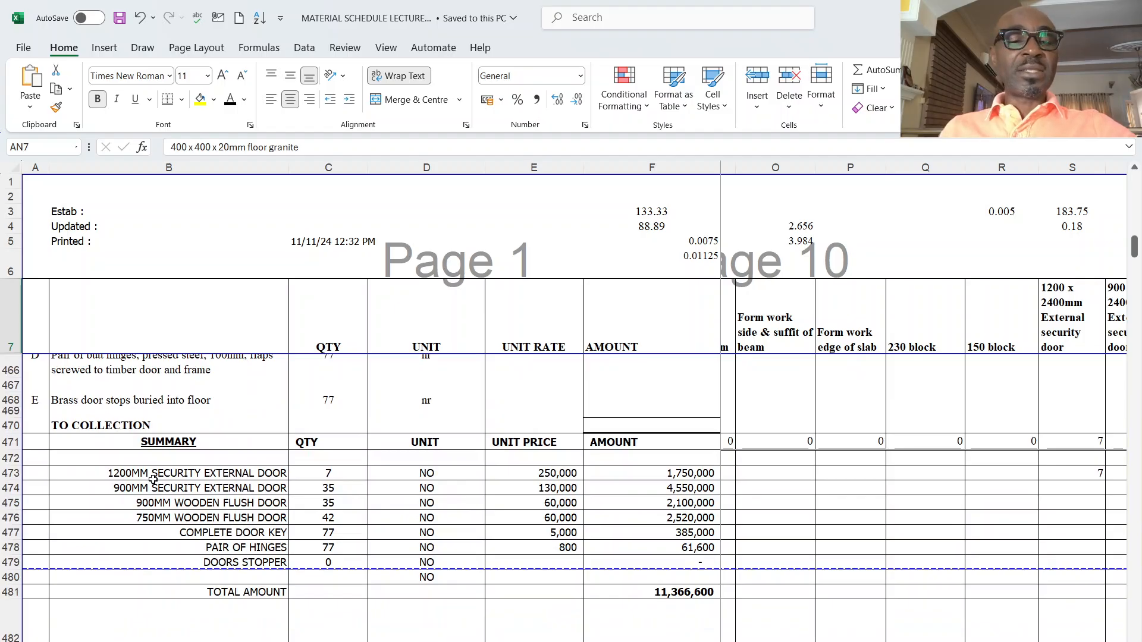
{"action": "left_click", "coordinate": [1083, 475]}
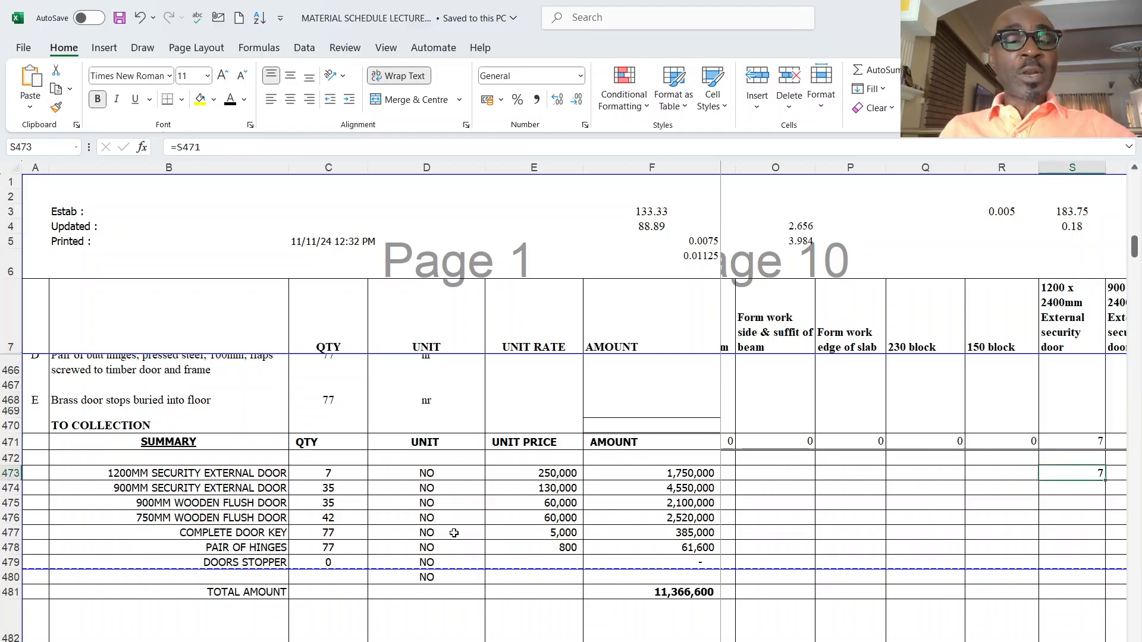
{"action": "left_click", "coordinate": [557, 474]}
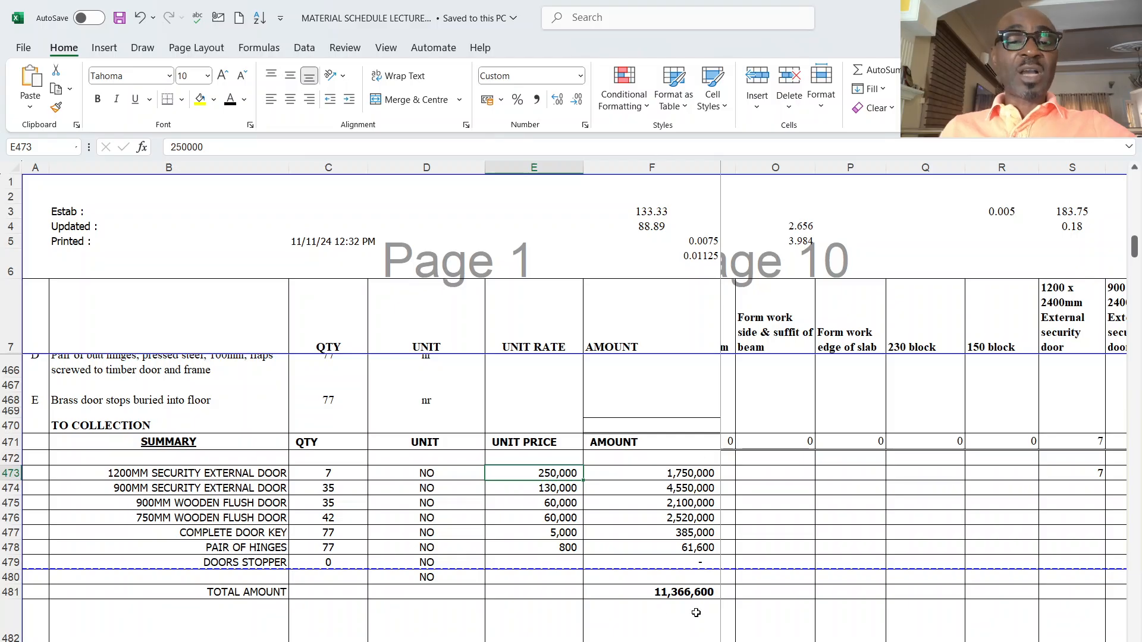
- Inspect the summary quantity formula for the 1200MM security external door and the row range it sums
{"action": "left_click", "coordinate": [188, 474]}
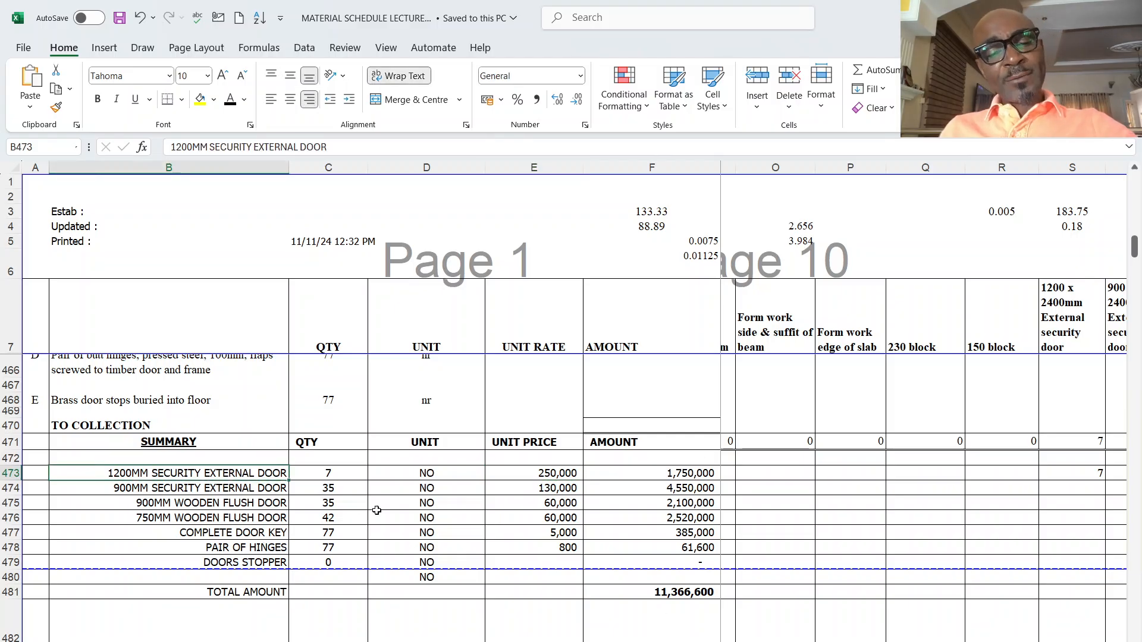
{"action": "left_click", "coordinate": [344, 473]}
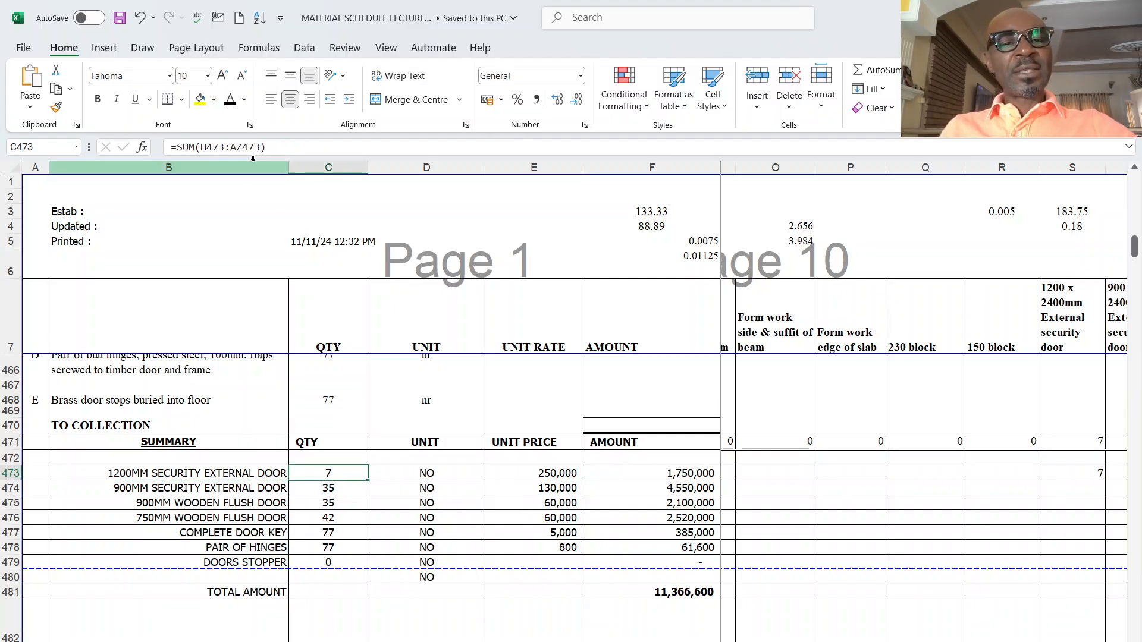
{"action": "key", "text": "F2"}
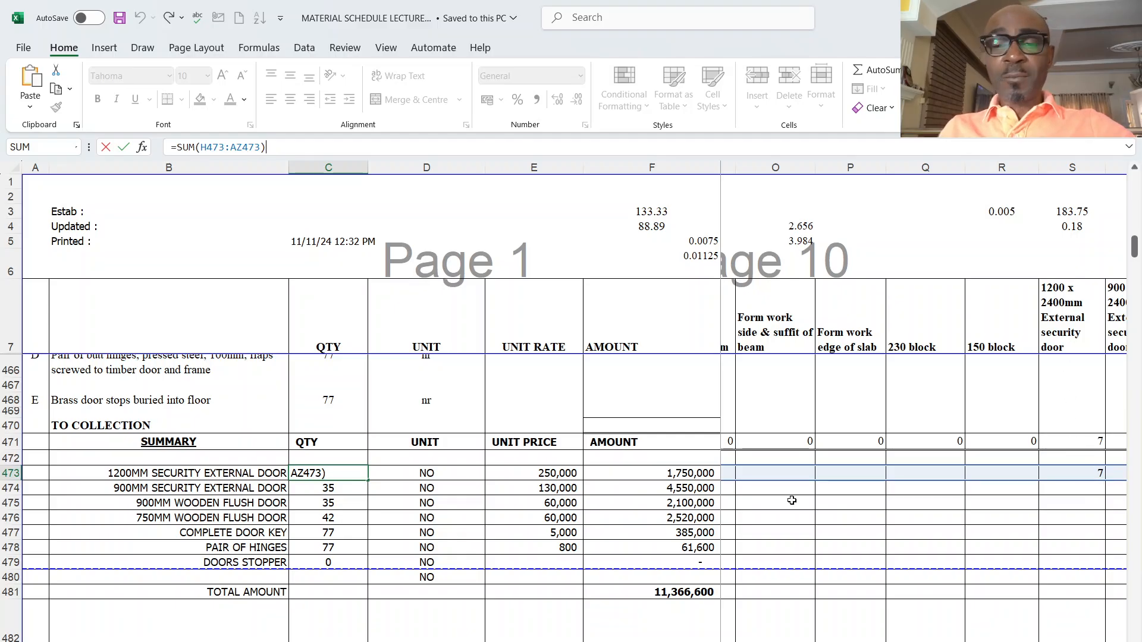
{"action": "left_click", "coordinate": [443, 528]}
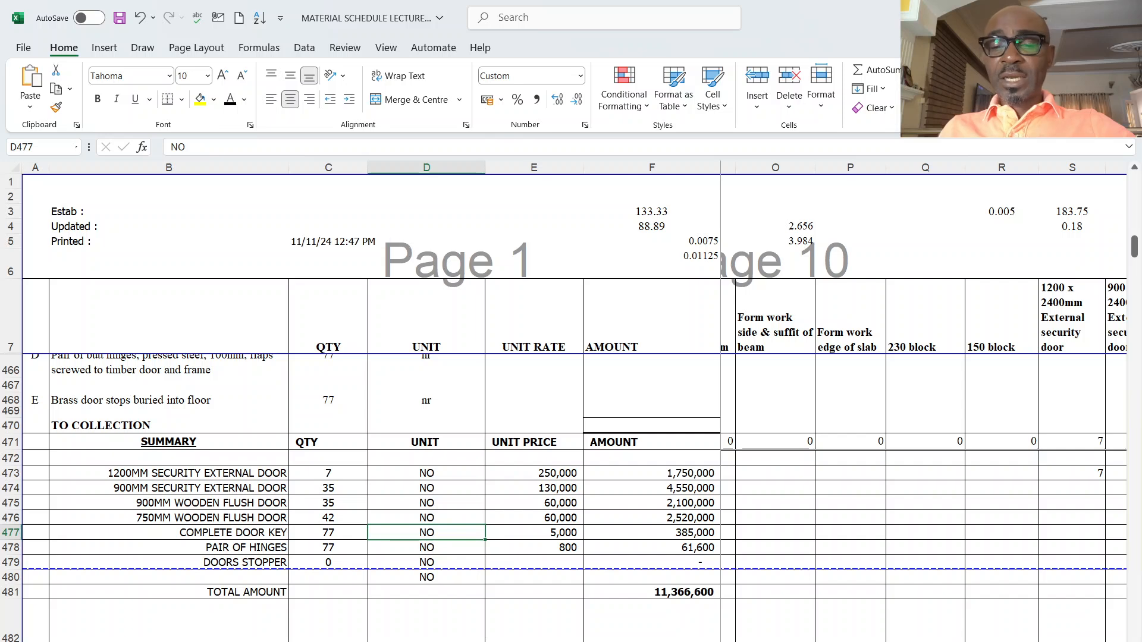
- Trace the row 471 sum under the 1200 x 2400mm external security door column and check the doors summary's total amount formula
{"action": "scroll", "coordinate": [880, 452], "scroll_direction": "right", "scroll_amount": 3}
{"action": "left_click", "coordinate": [879, 441]}
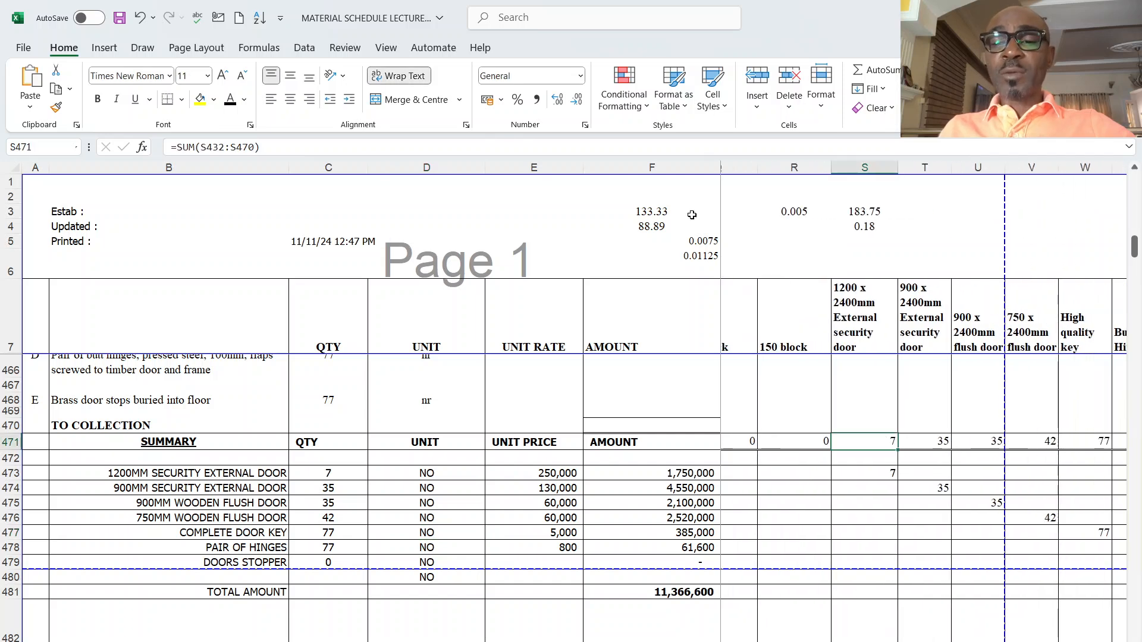
{"action": "left_click", "coordinate": [258, 146]}
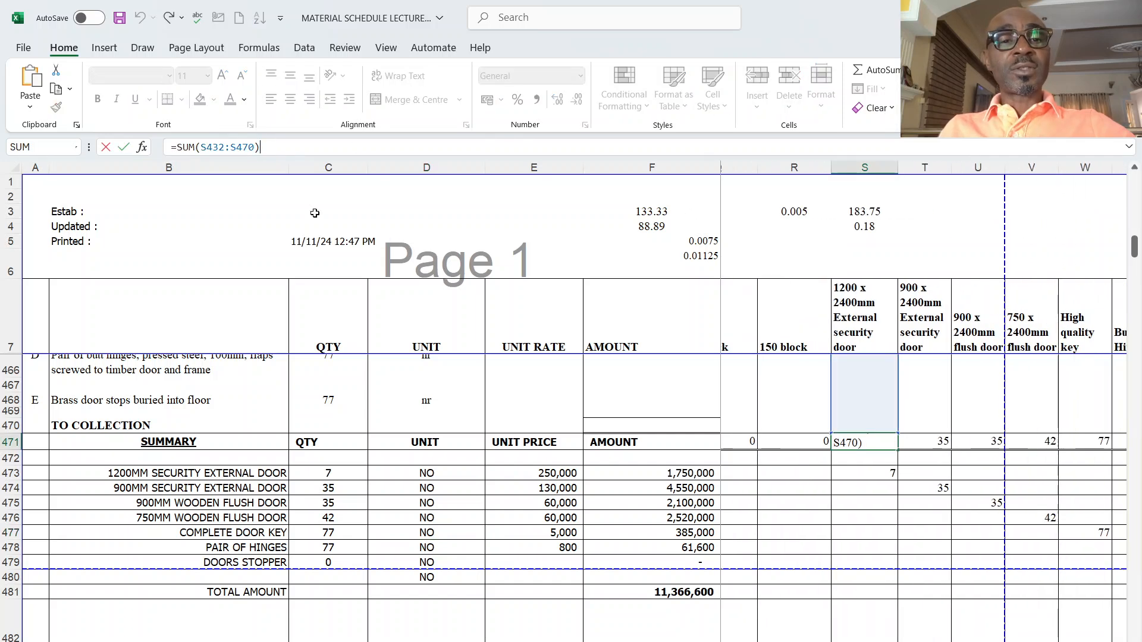
{"action": "scroll", "coordinate": [571, 443], "scroll_direction": "up", "scroll_amount": 4}
{"action": "scroll", "coordinate": [571, 443], "scroll_direction": "up", "scroll_amount": 6}
{"action": "scroll", "coordinate": [872, 433], "scroll_direction": "down", "scroll_amount": 6}
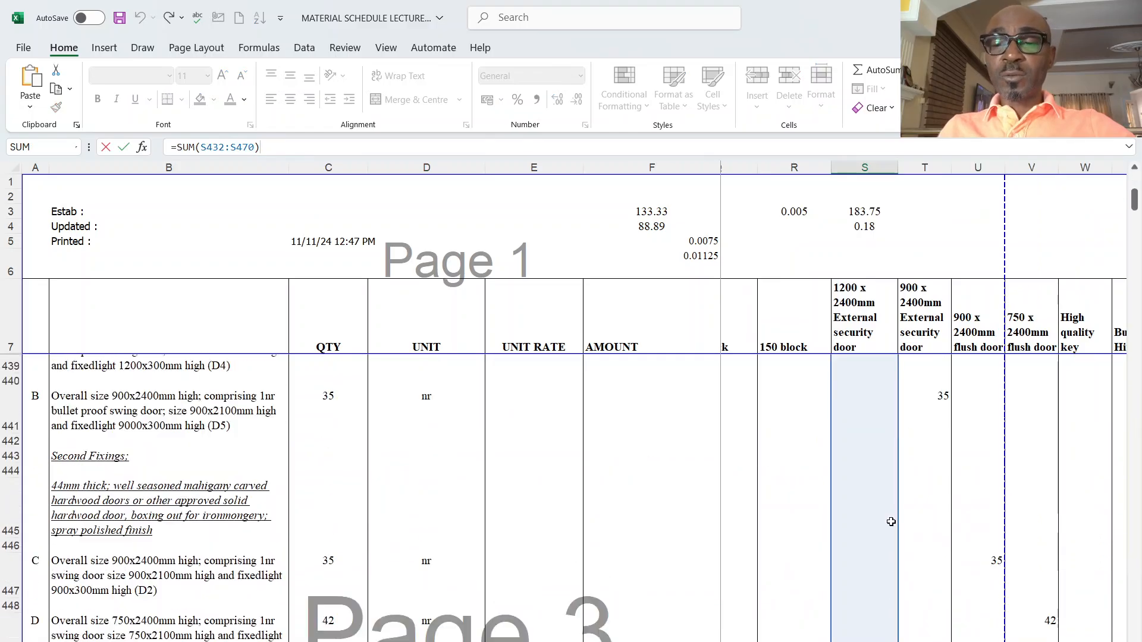
{"action": "scroll", "coordinate": [890, 523], "scroll_direction": "down", "scroll_amount": 6}
{"action": "left_click", "coordinate": [889, 518]}
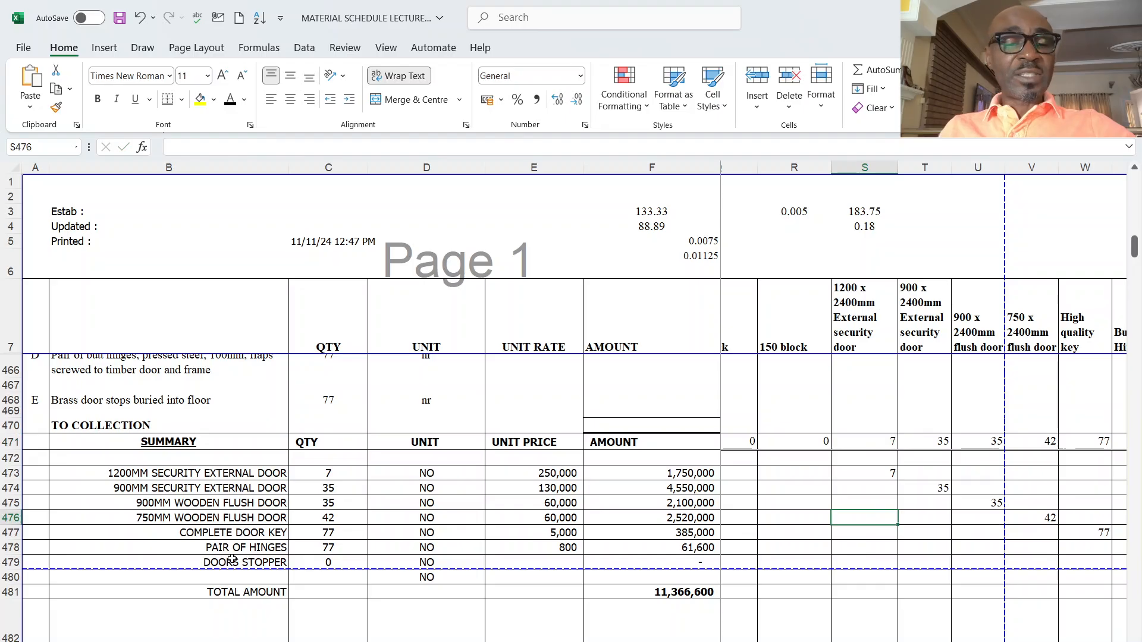
{"action": "left_click", "coordinate": [685, 593]}
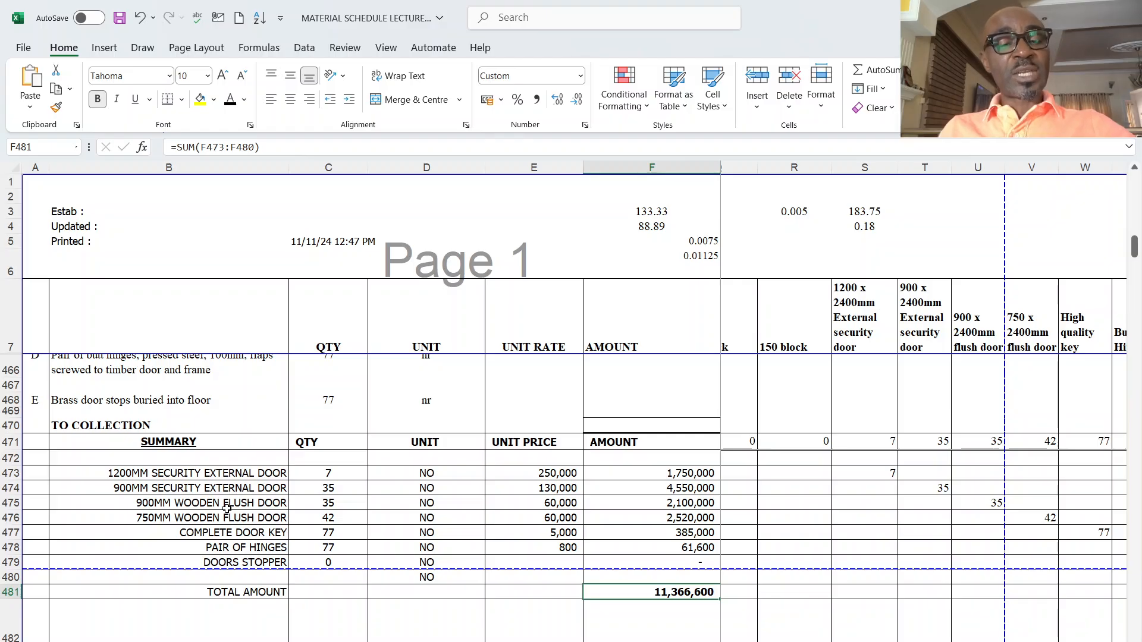
- Review the Element Nr. 8 windows section from its specification and casement sizes down to its summary
{"action": "scroll", "coordinate": [692, 600], "scroll_direction": "down", "scroll_amount": 1}
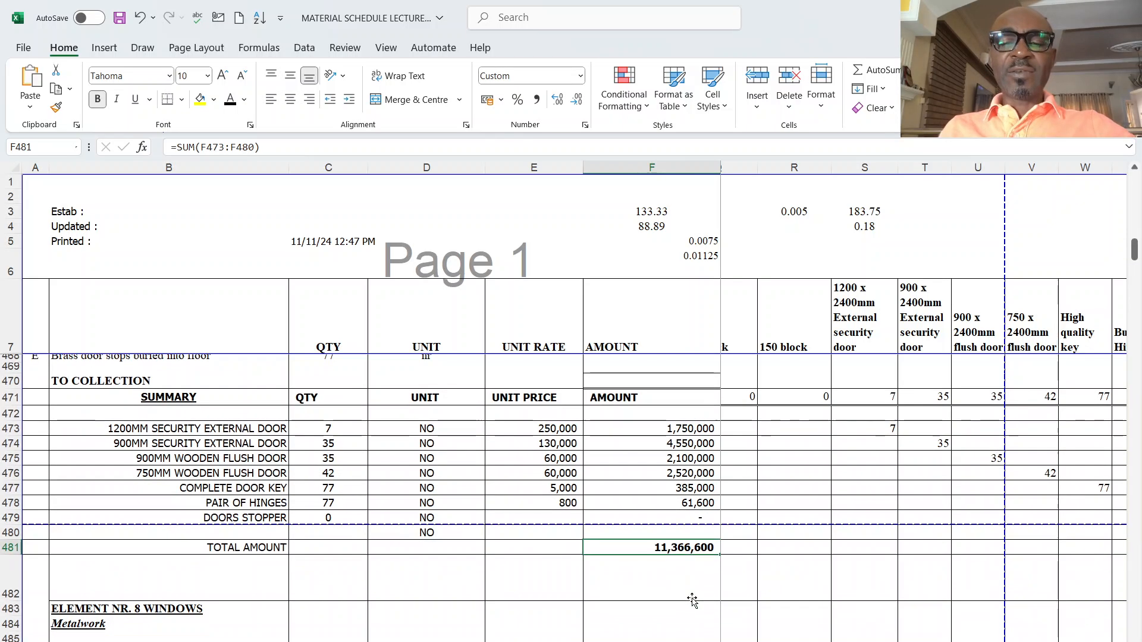
{"action": "scroll", "coordinate": [692, 601], "scroll_direction": "down", "scroll_amount": 3}
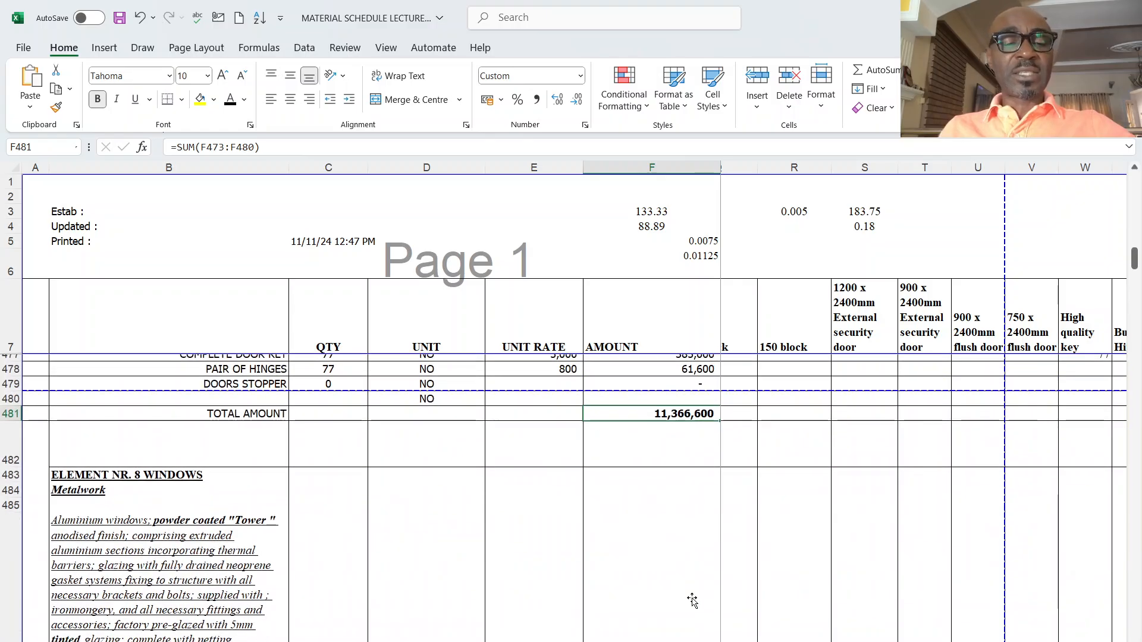
{"action": "scroll", "coordinate": [203, 565], "scroll_direction": "down", "scroll_amount": 3}
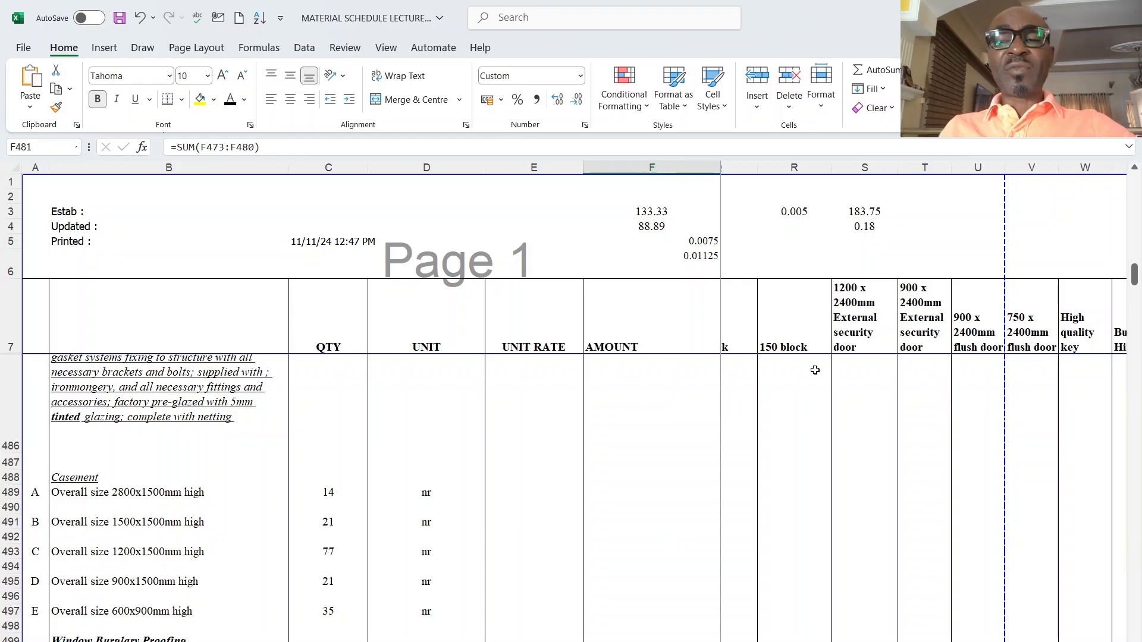
{"action": "scroll", "coordinate": [780, 379], "scroll_direction": "up", "scroll_amount": 3}
{"action": "scroll", "coordinate": [565, 555], "scroll_direction": "down", "scroll_amount": 3}
{"action": "scroll", "coordinate": [429, 565], "scroll_direction": "down", "scroll_amount": 1}
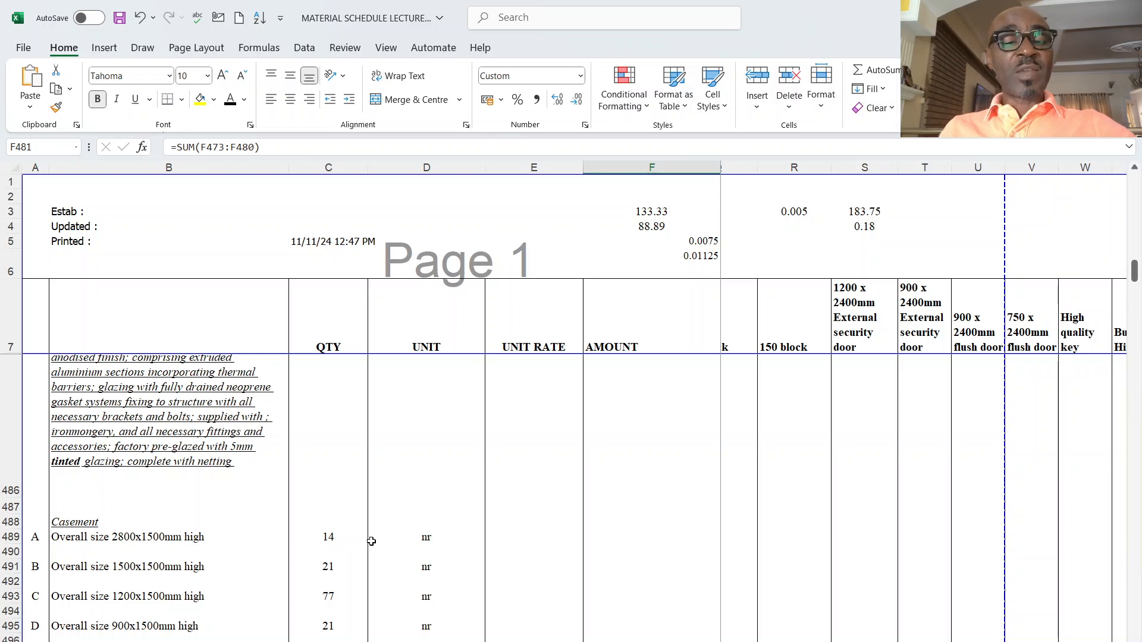
{"action": "scroll", "coordinate": [601, 545], "scroll_direction": "down", "scroll_amount": 8}
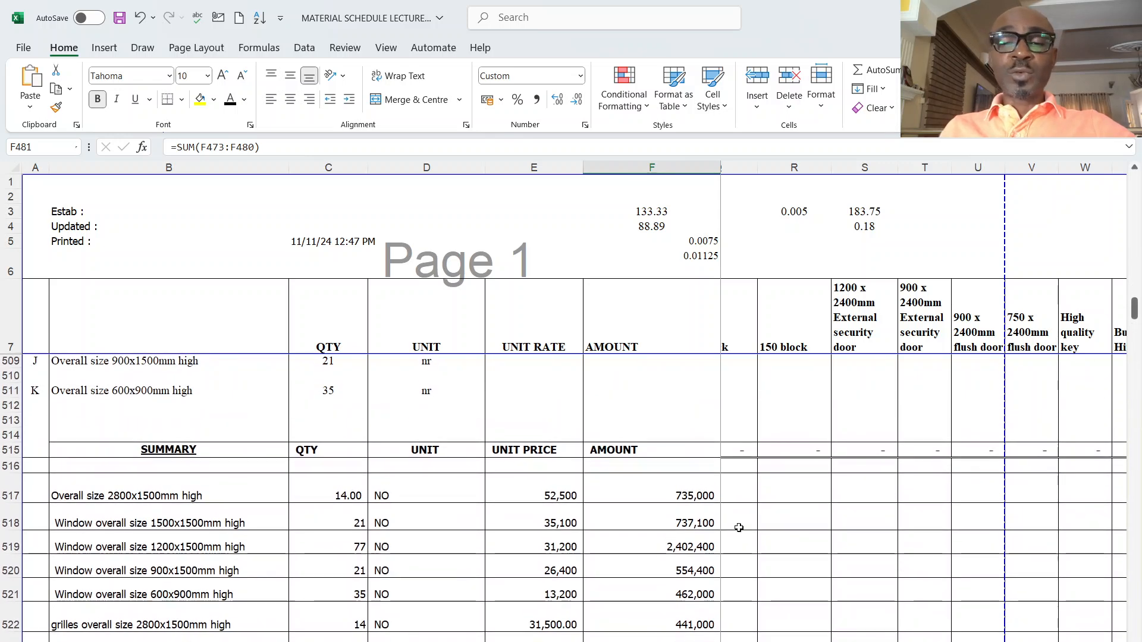
- Check the 2800x1500mm window's quantity, unit price and amount, and review the remaining window and grille summary rows
{"action": "left_click", "coordinate": [340, 494]}
{"action": "left_click", "coordinate": [505, 495]}
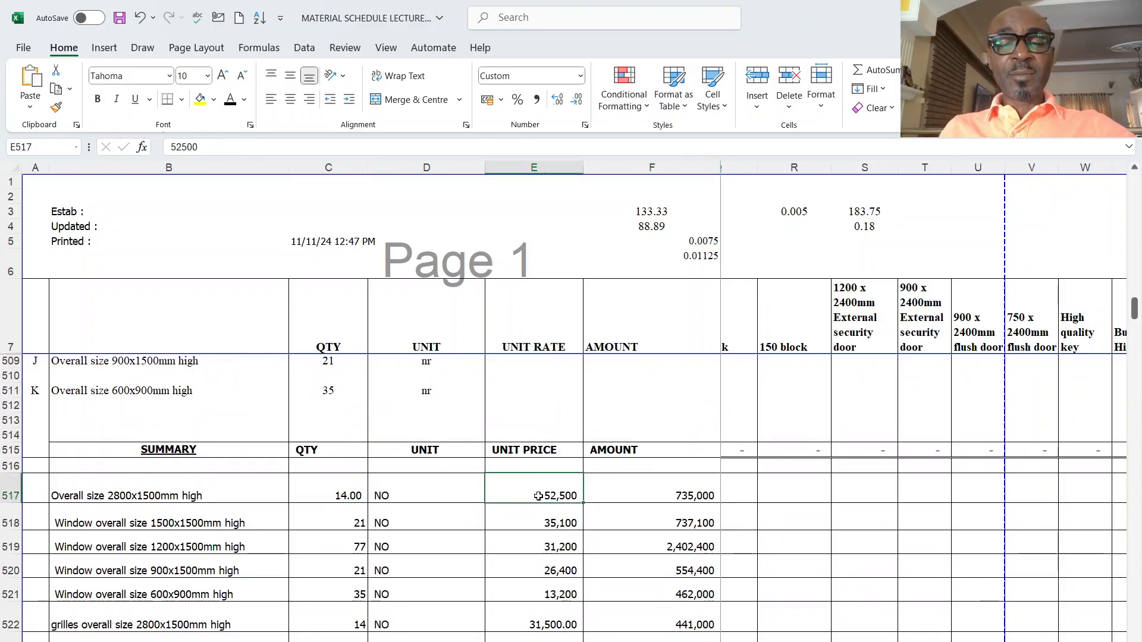
{"action": "left_click", "coordinate": [676, 496]}
{"action": "scroll", "coordinate": [612, 596], "scroll_direction": "down", "scroll_amount": 3}
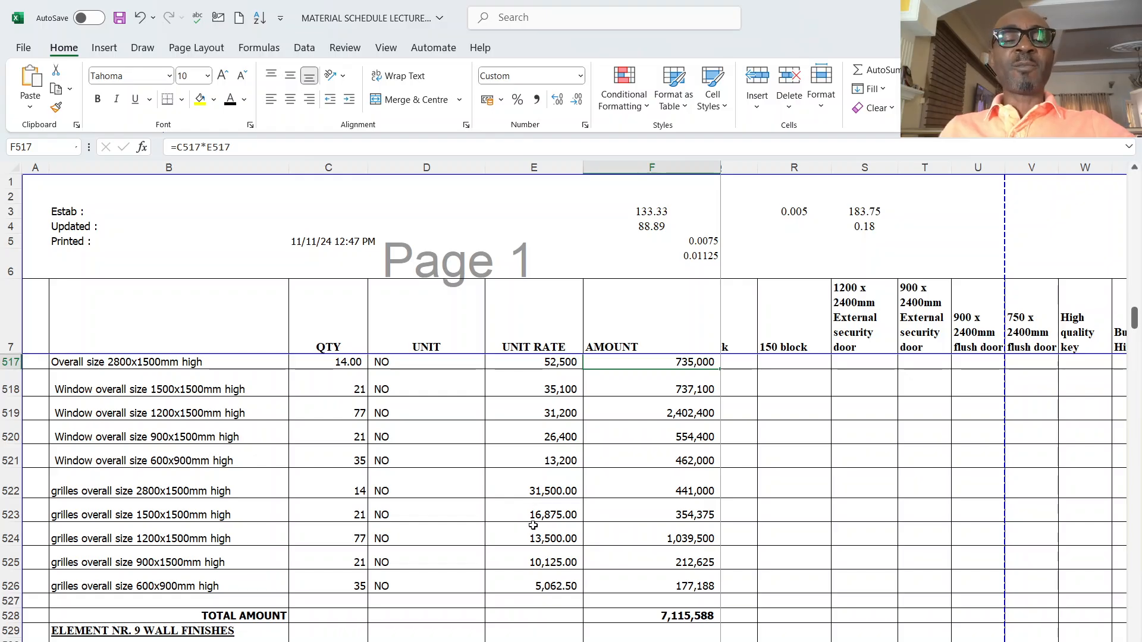
{"action": "scroll", "coordinate": [565, 519], "scroll_direction": "up", "scroll_amount": 1}
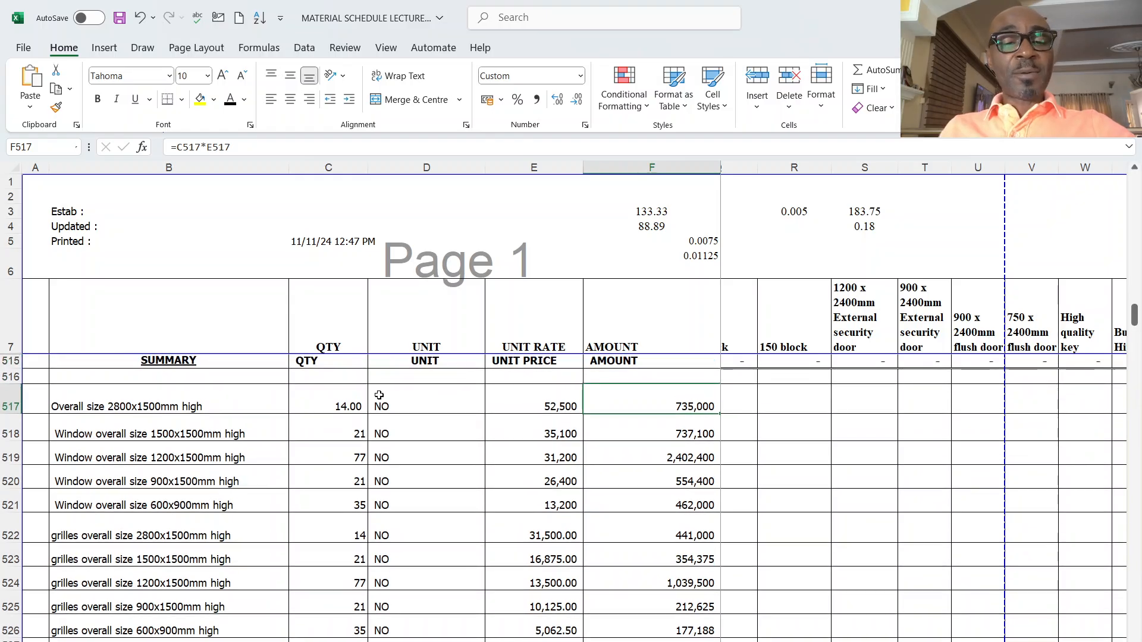
- Inspect how the amount formula in F517 multiplies the 2800x1500mm window's quantity by its unit price
{"action": "left_click", "coordinate": [337, 405]}
{"action": "left_click", "coordinate": [779, 470]}
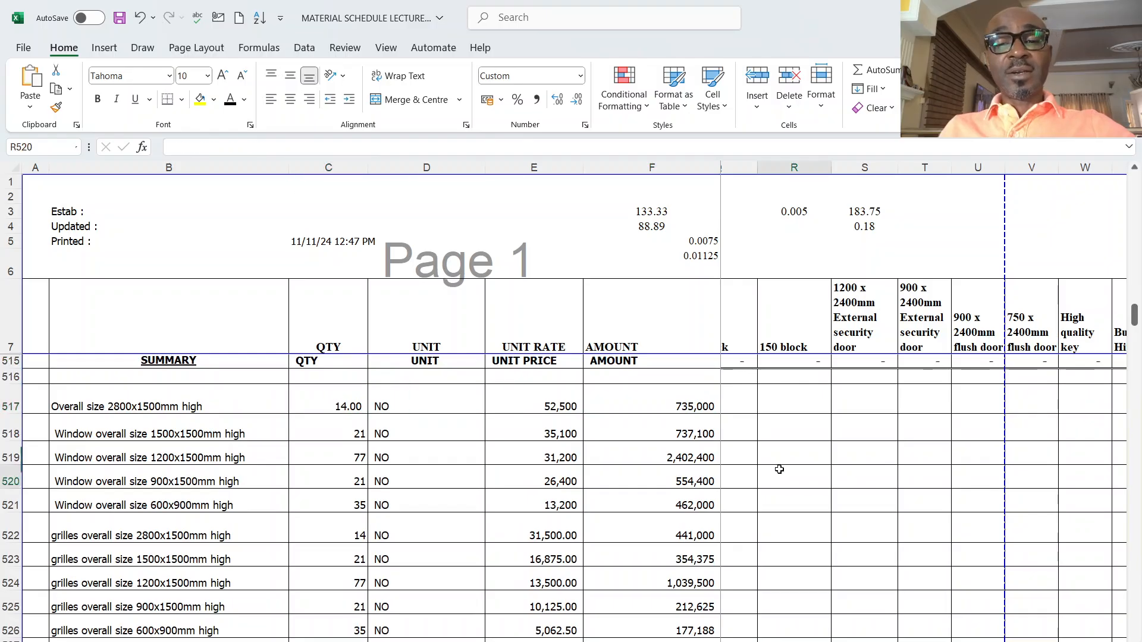
{"action": "left_click", "coordinate": [677, 404]}
{"action": "left_click", "coordinate": [251, 147]}
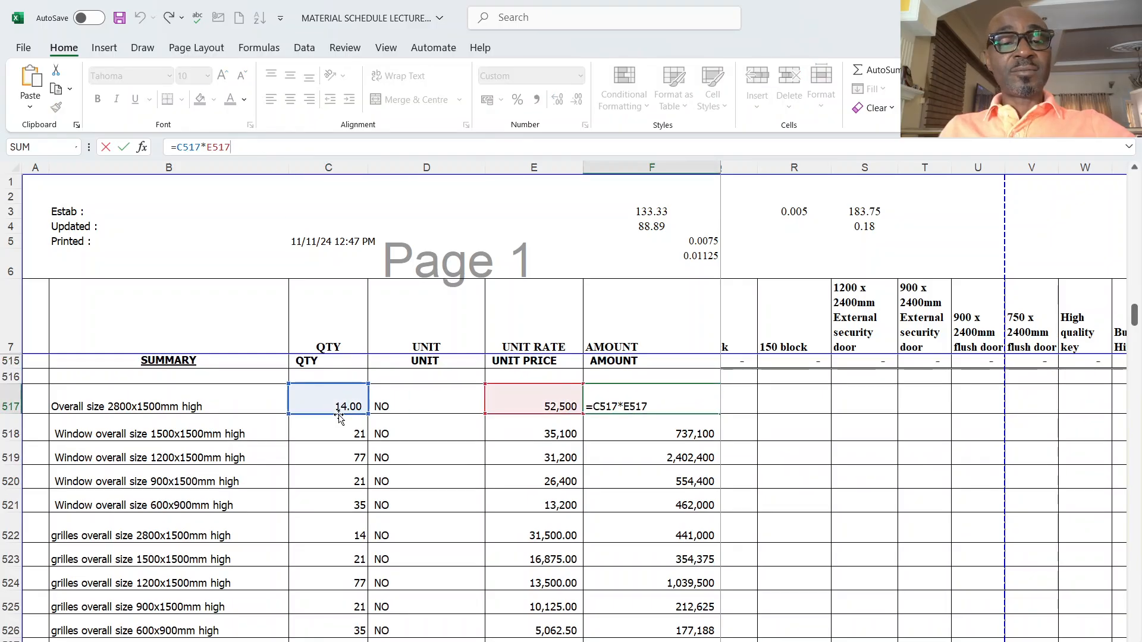
{"action": "left_click", "coordinate": [550, 405]}
{"action": "left_click", "coordinate": [600, 502]}
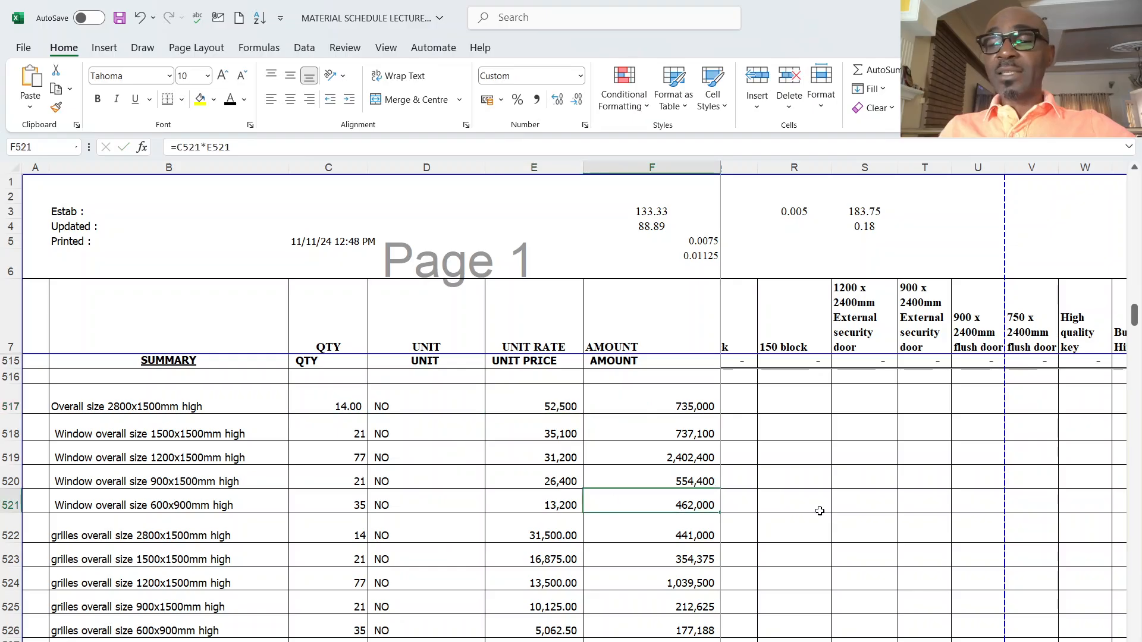
- Examine the Element Nr. 9 wall finishes descriptions, covering the 15mm internal and external render and the 12mm screeded backing
{"action": "scroll", "coordinate": [709, 449], "scroll_direction": "down", "scroll_amount": 2}
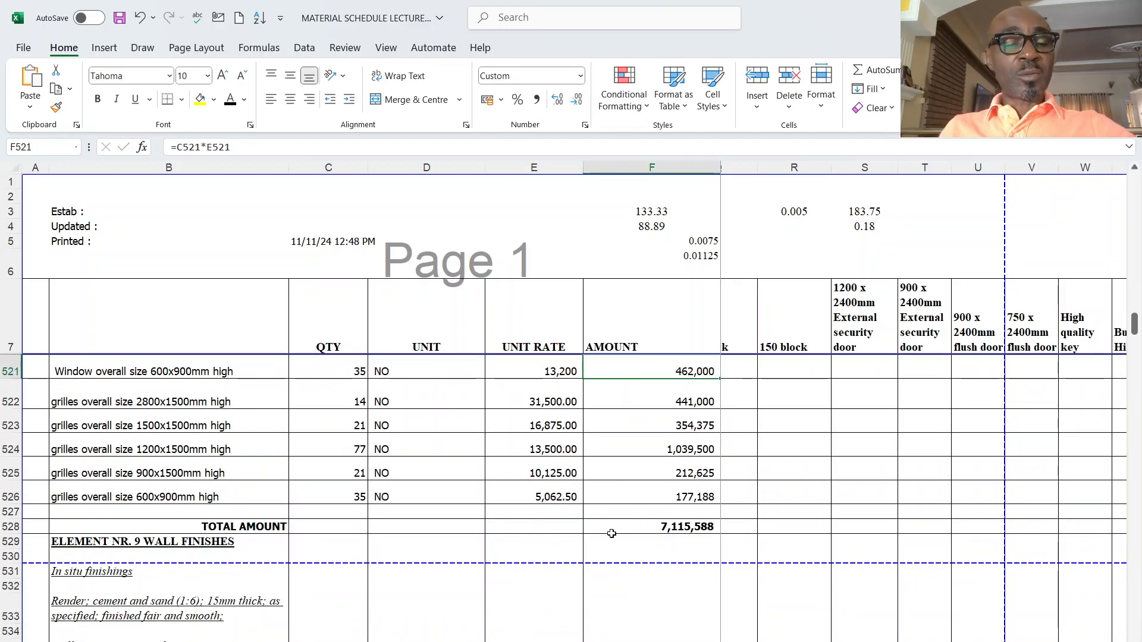
{"action": "scroll", "coordinate": [612, 533], "scroll_direction": "down", "scroll_amount": 2}
{"action": "scroll", "coordinate": [157, 453], "scroll_direction": "down", "scroll_amount": 1}
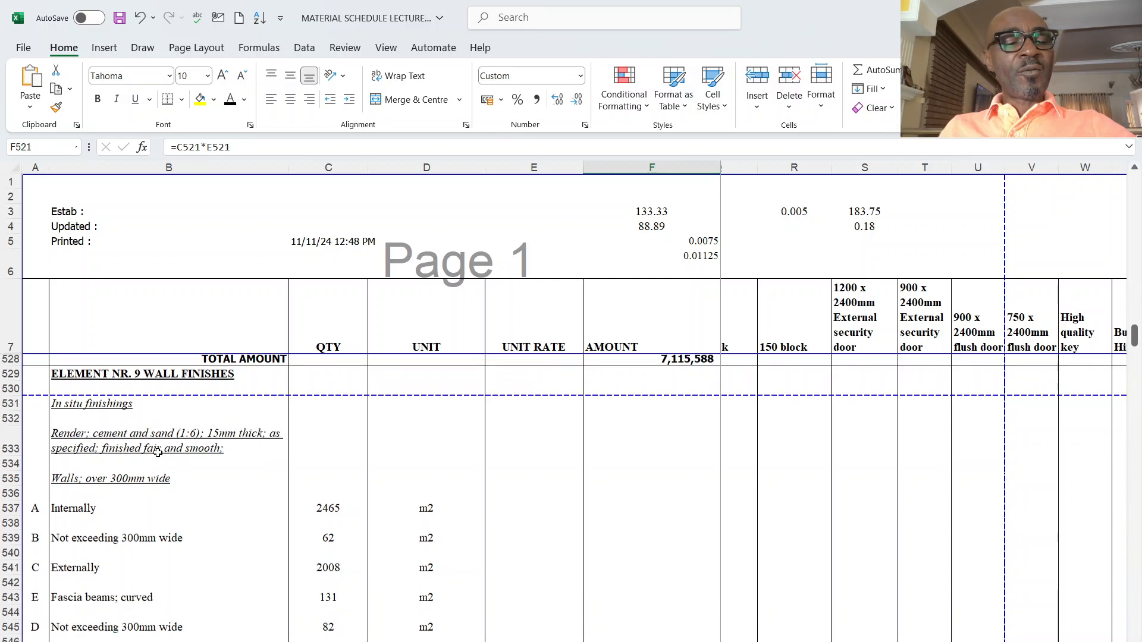
{"action": "scroll", "coordinate": [182, 549], "scroll_direction": "down", "scroll_amount": 1}
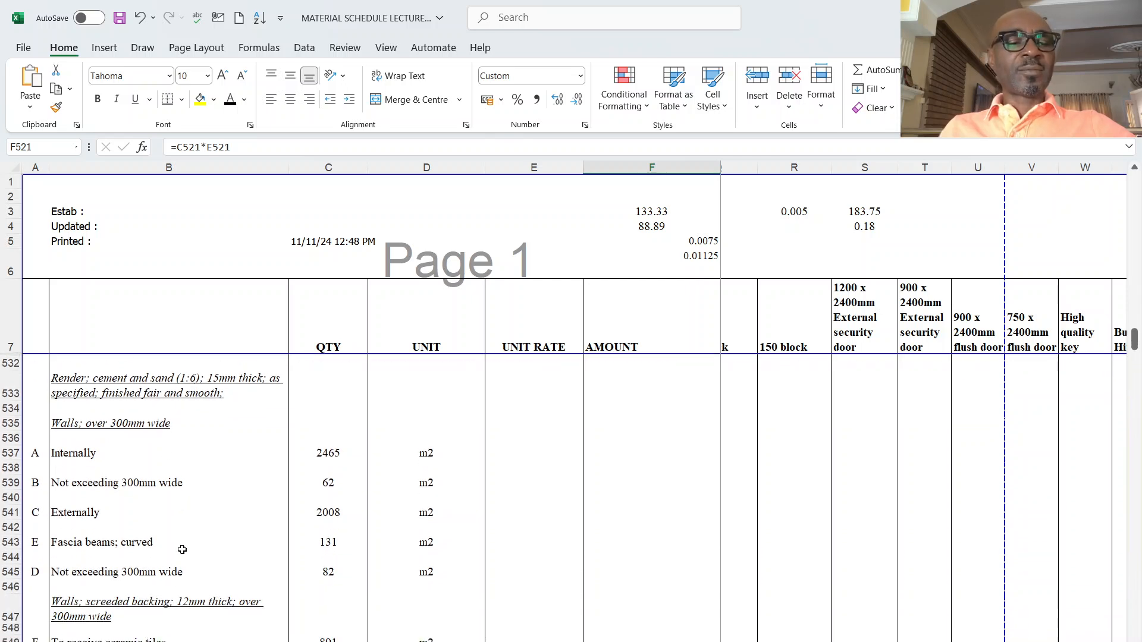
{"action": "left_click", "coordinate": [141, 390]}
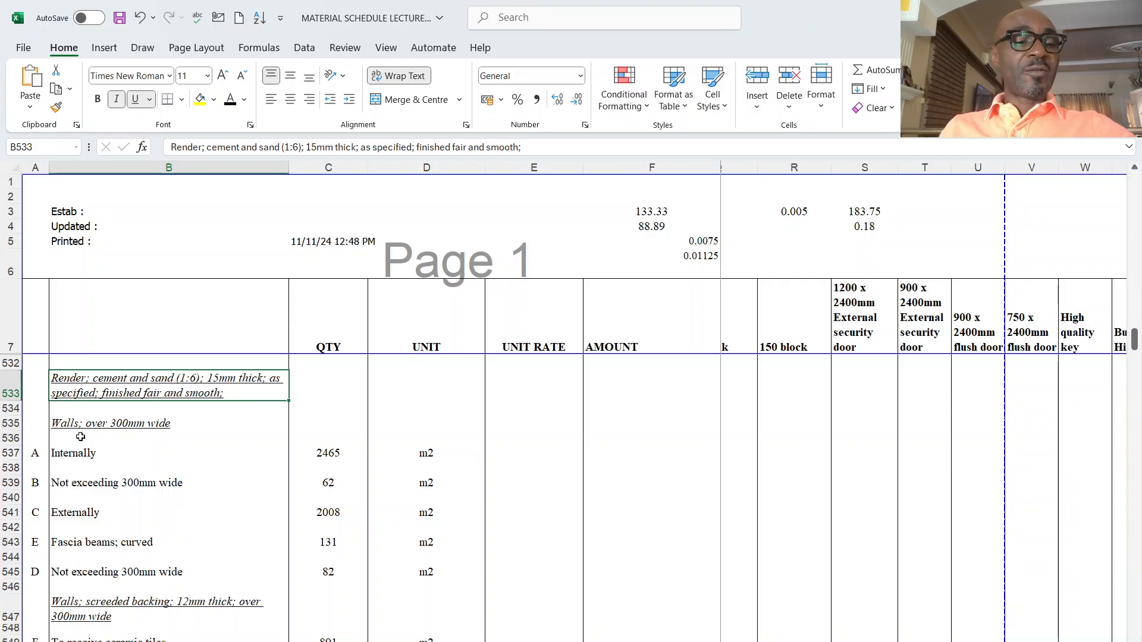
{"action": "left_click", "coordinate": [66, 454]}
{"action": "left_click", "coordinate": [79, 522]}
{"action": "scroll", "coordinate": [88, 559], "scroll_direction": "down", "scroll_amount": 2}
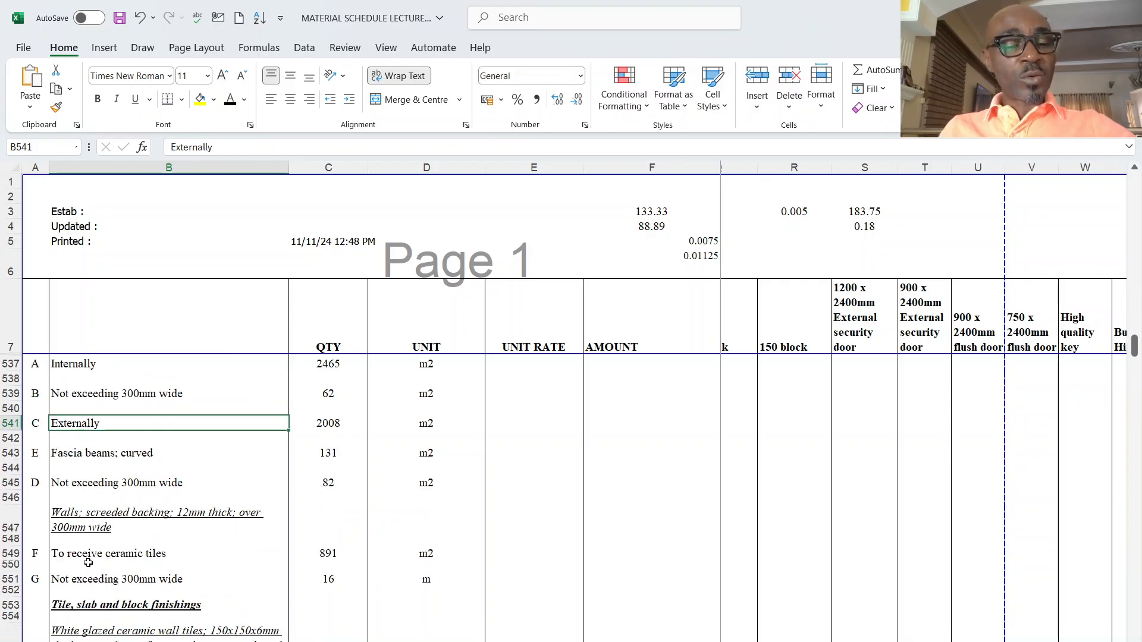
{"action": "left_click", "coordinate": [91, 520]}
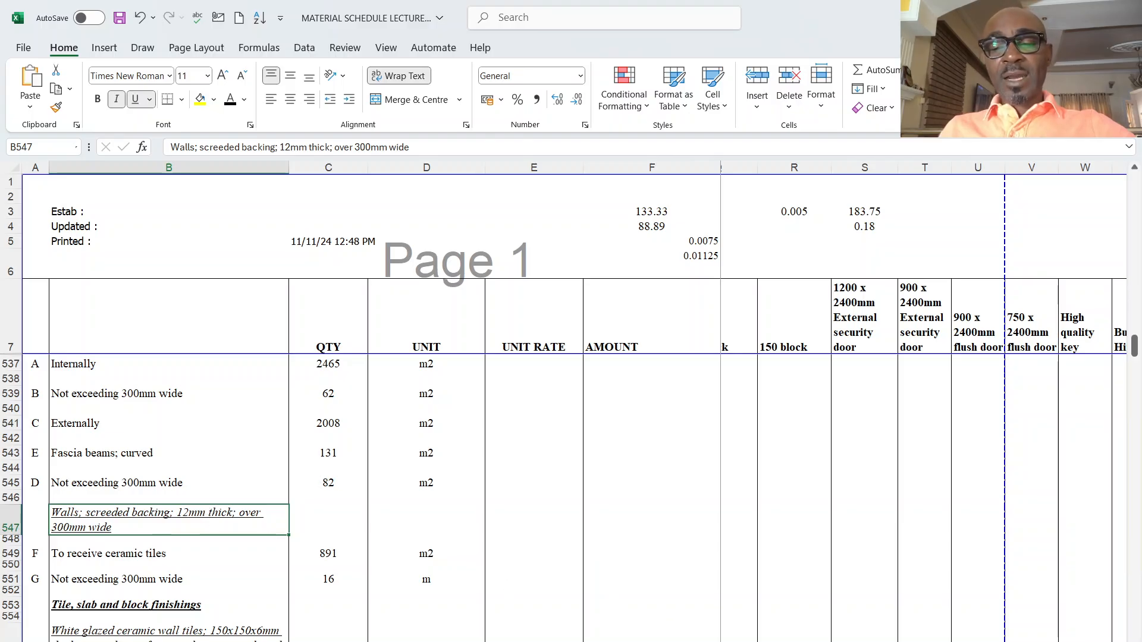
- Change the first rendering column heading in AJ7 to 15mm Rendering
{"action": "scroll", "coordinate": [922, 446], "scroll_direction": "right", "scroll_amount": 6}
{"action": "scroll", "coordinate": [951, 395], "scroll_direction": "left", "scroll_amount": 3}
{"action": "left_click", "coordinate": [887, 321]}
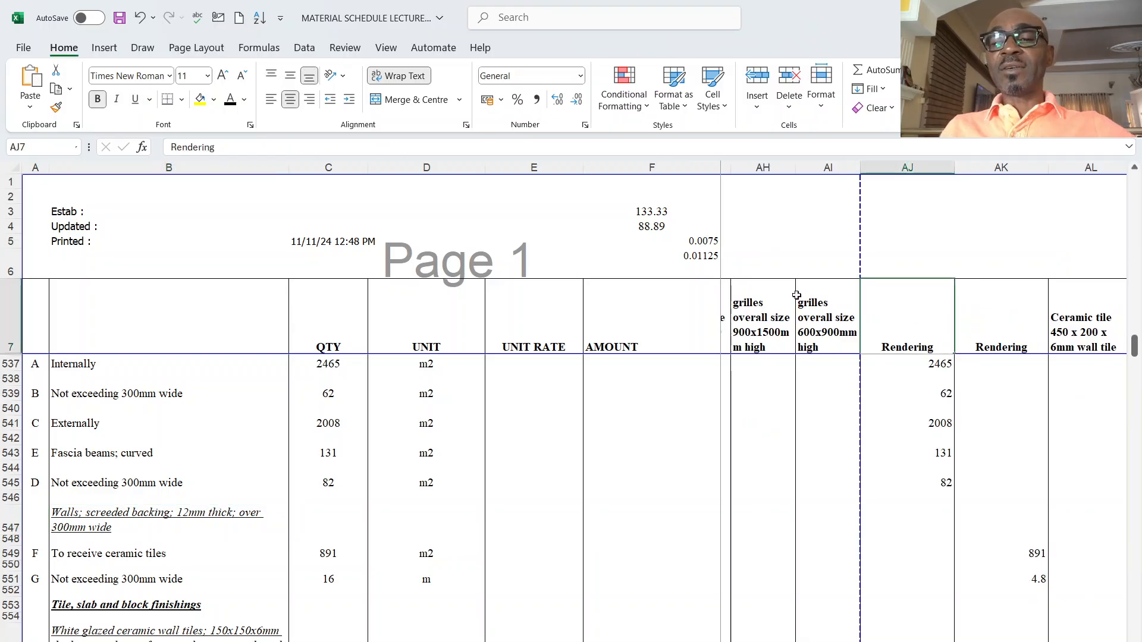
{"action": "left_click", "coordinate": [170, 147]}
{"action": "type", "text": "15"}
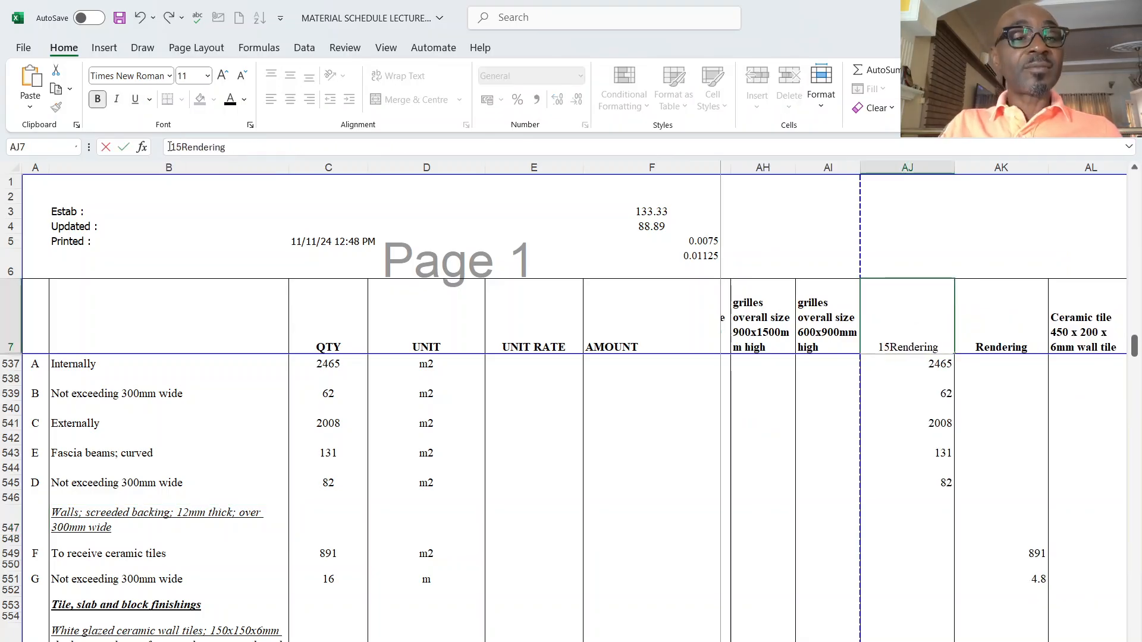
{"action": "type", "text": "mm"}
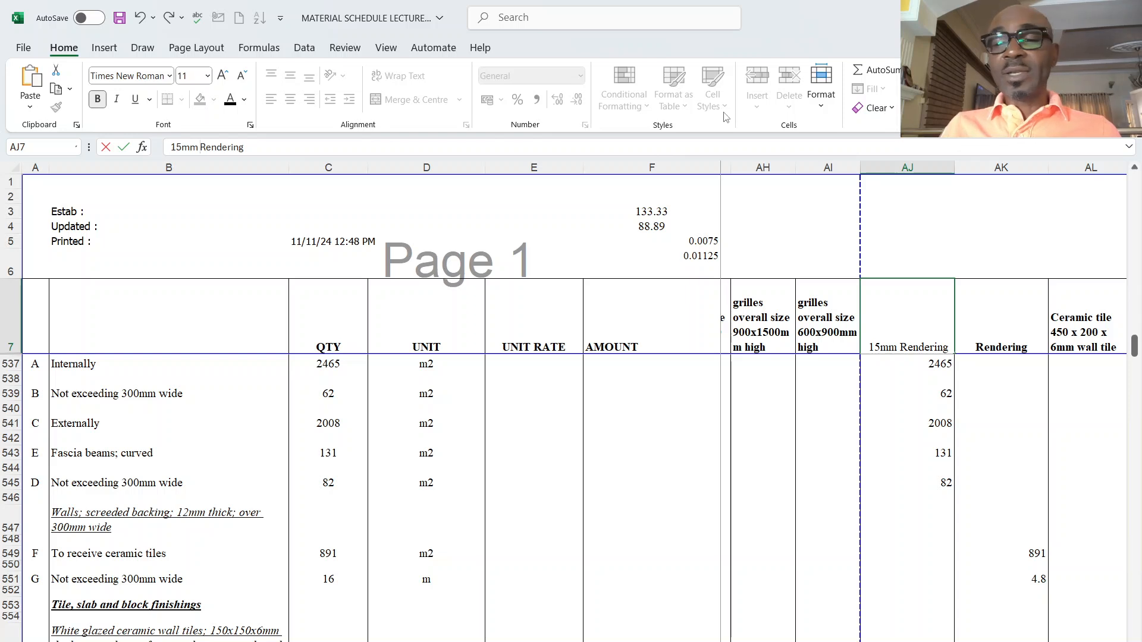
- Change the second rendering column heading in AK7 to 12mm Rendering
{"action": "left_click", "coordinate": [994, 326]}
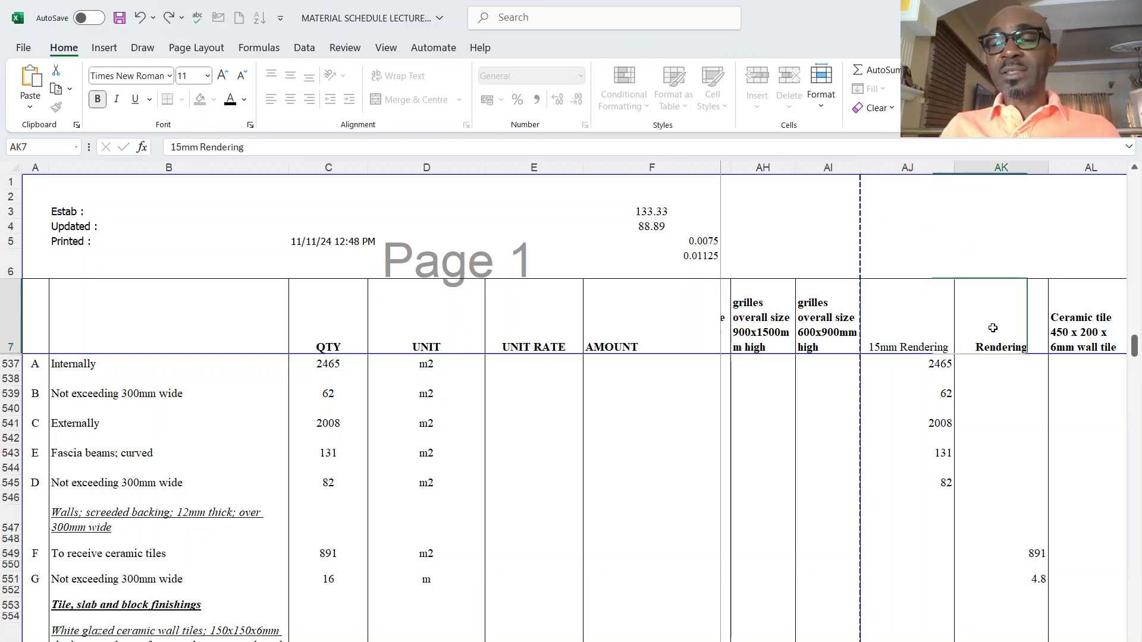
{"action": "left_click", "coordinate": [166, 146]}
{"action": "type", "text": "12mm"}
{"action": "key", "text": "Return"}
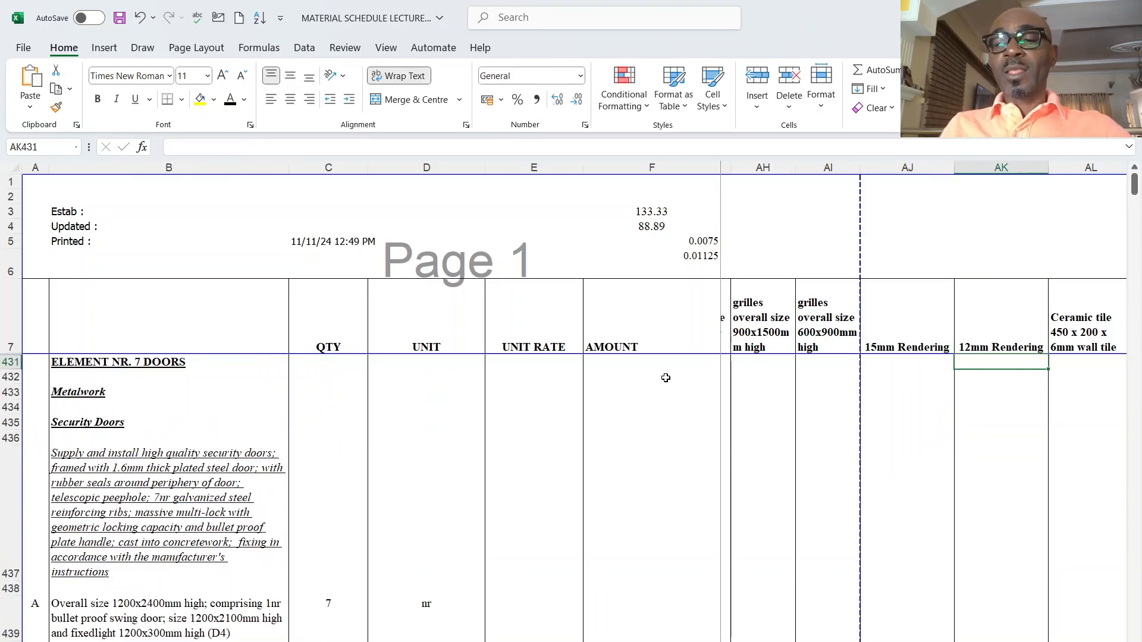
- Review the wall finishes quantities down to the To Summary row and check the 15mm and 12mm rendering column totals
{"action": "scroll", "coordinate": [963, 470], "scroll_direction": "down", "scroll_amount": 7}
{"action": "scroll", "coordinate": [953, 515], "scroll_direction": "down", "scroll_amount": 5}
{"action": "scroll", "coordinate": [953, 514], "scroll_direction": "up", "scroll_amount": 8}
{"action": "scroll", "coordinate": [953, 514], "scroll_direction": "down", "scroll_amount": 6}
{"action": "scroll", "coordinate": [953, 514], "scroll_direction": "down", "scroll_amount": 4}
{"action": "scroll", "coordinate": [954, 514], "scroll_direction": "up", "scroll_amount": 4}
{"action": "scroll", "coordinate": [953, 514], "scroll_direction": "down", "scroll_amount": 10}
{"action": "scroll", "coordinate": [953, 514], "scroll_direction": "down", "scroll_amount": 20}
{"action": "scroll", "coordinate": [953, 515], "scroll_direction": "up", "scroll_amount": 3}
{"action": "scroll", "coordinate": [953, 514], "scroll_direction": "up", "scroll_amount": 2}
{"action": "left_click", "coordinate": [945, 542]}
{"action": "left_click", "coordinate": [1010, 542]}
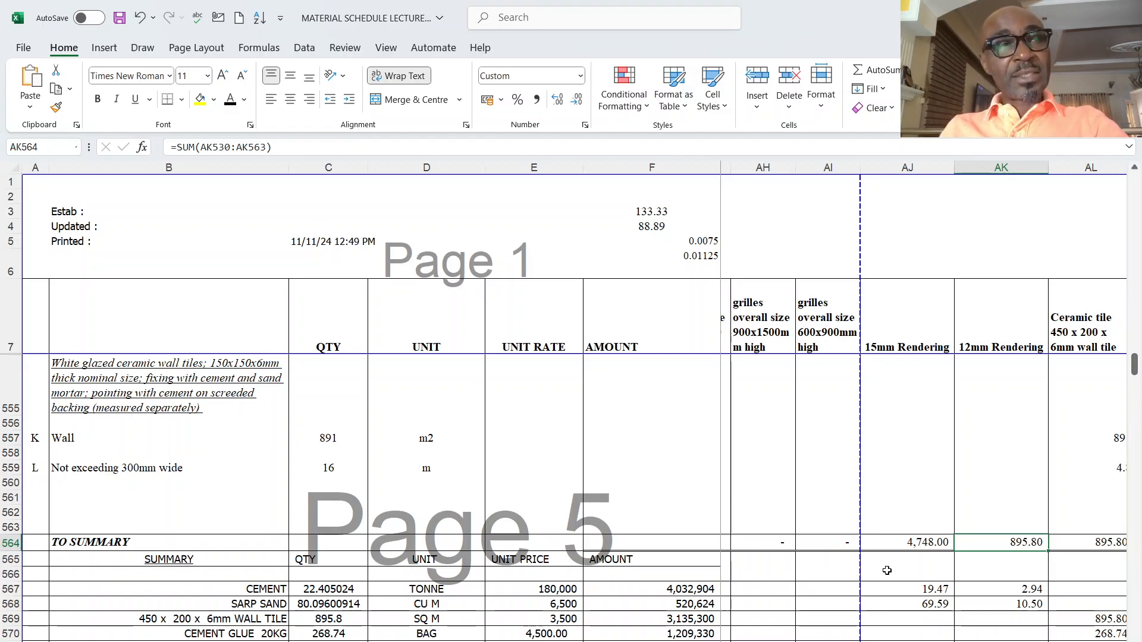
- Inspect the cement tonnage formula for the 15mm Rendering column in AJ567
{"action": "left_click", "coordinate": [936, 591]}
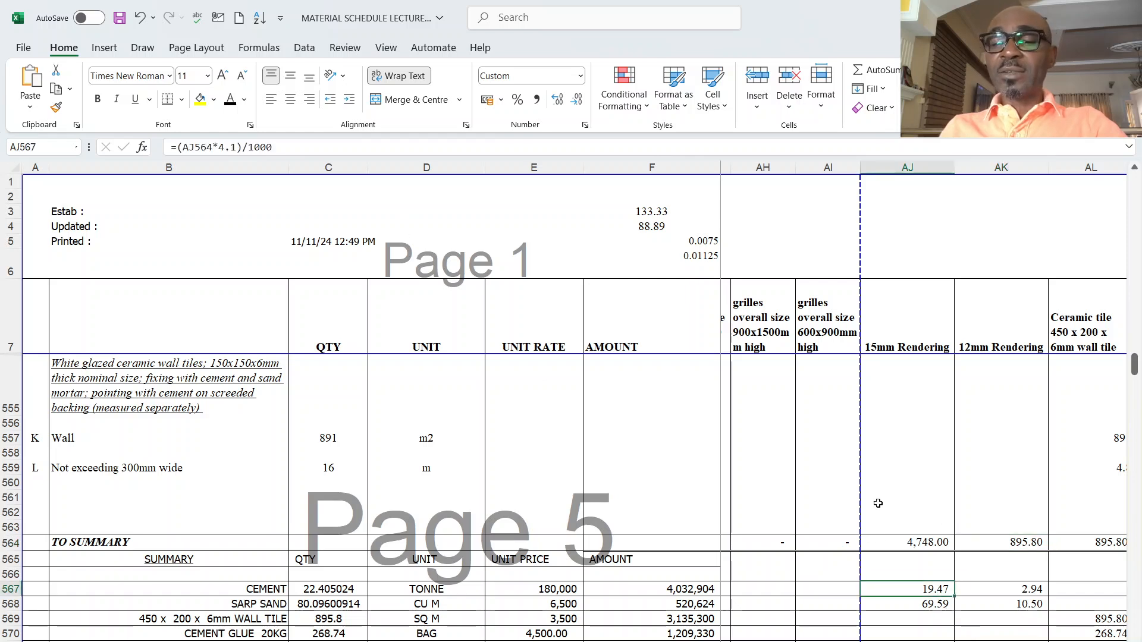
{"action": "left_click", "coordinate": [302, 150]}
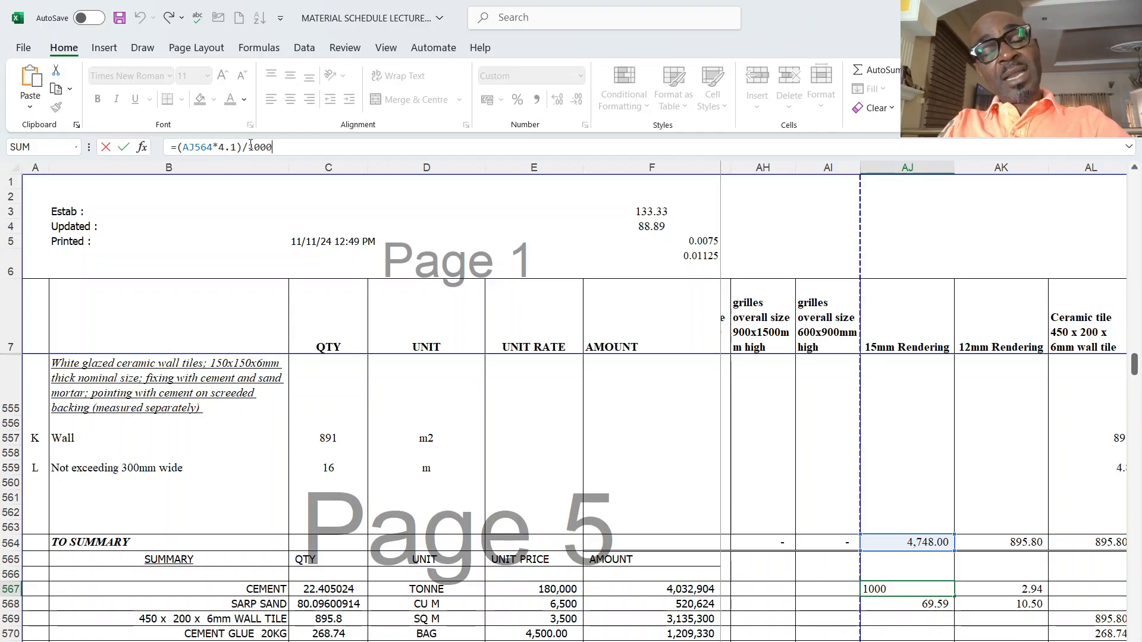
{"action": "key", "text": "Return"}
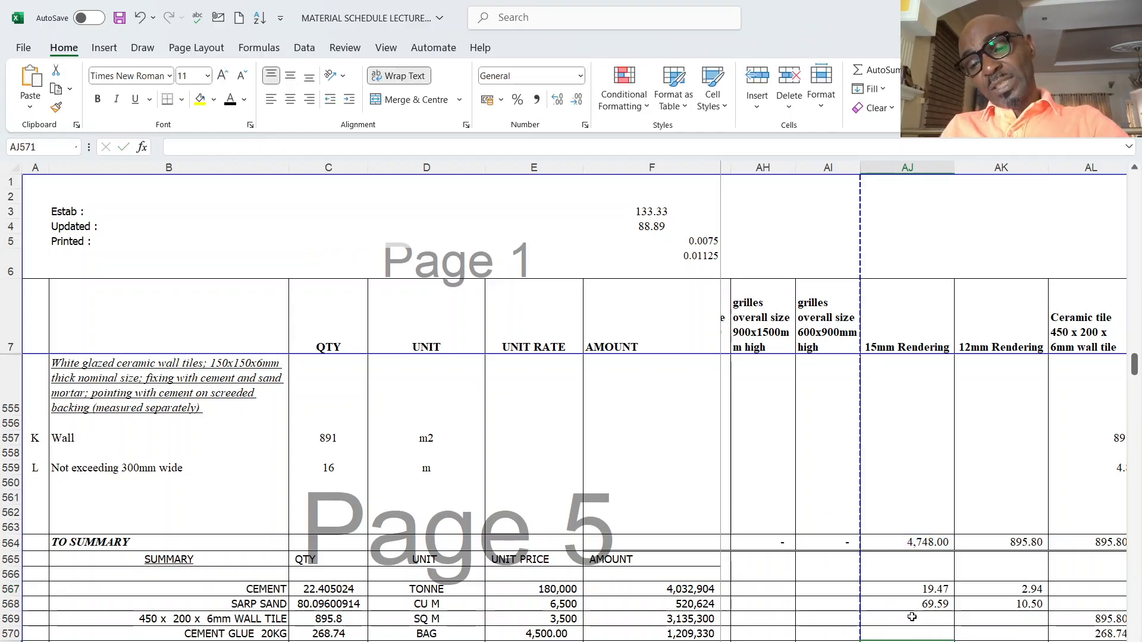
- Inspect the cement and sand quantity formulas of the 15mm and 12mm Rendering columns in rows 567 and 568
{"action": "left_click", "coordinate": [916, 588]}
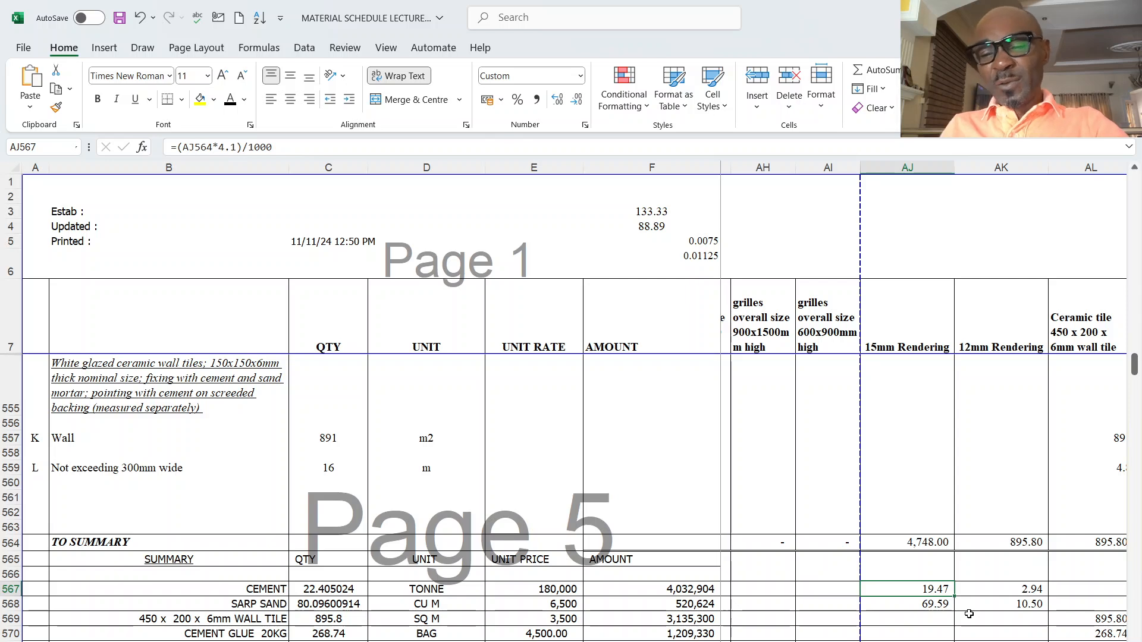
{"action": "left_click", "coordinate": [920, 602]}
{"action": "left_click", "coordinate": [352, 150]}
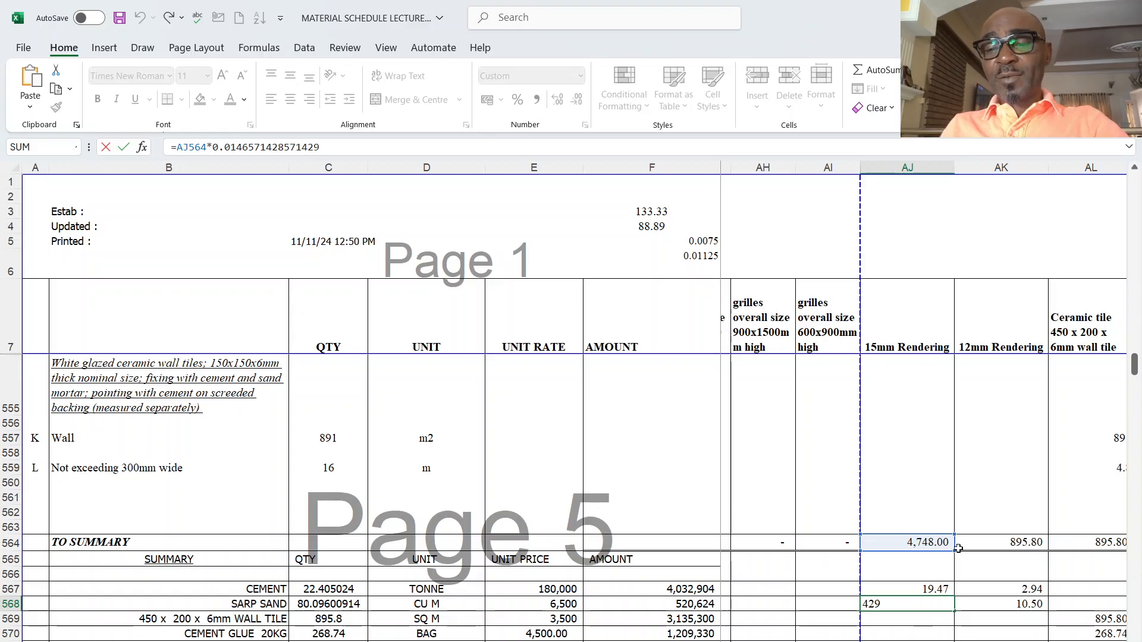
{"action": "left_click", "coordinate": [1014, 605]}
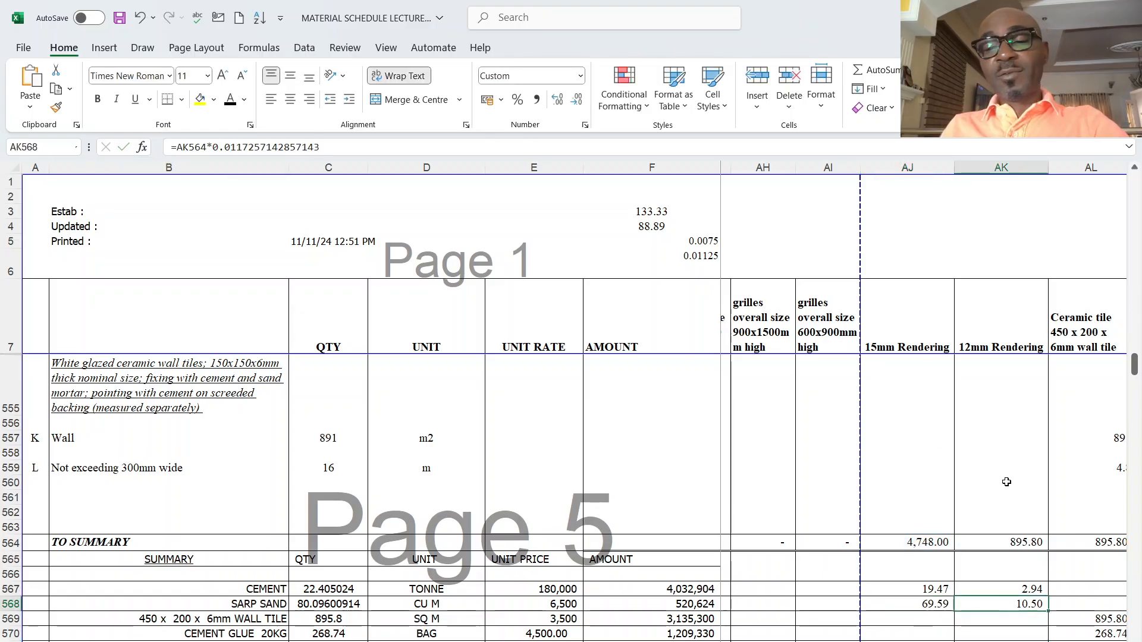
{"action": "left_click", "coordinate": [1032, 590]}
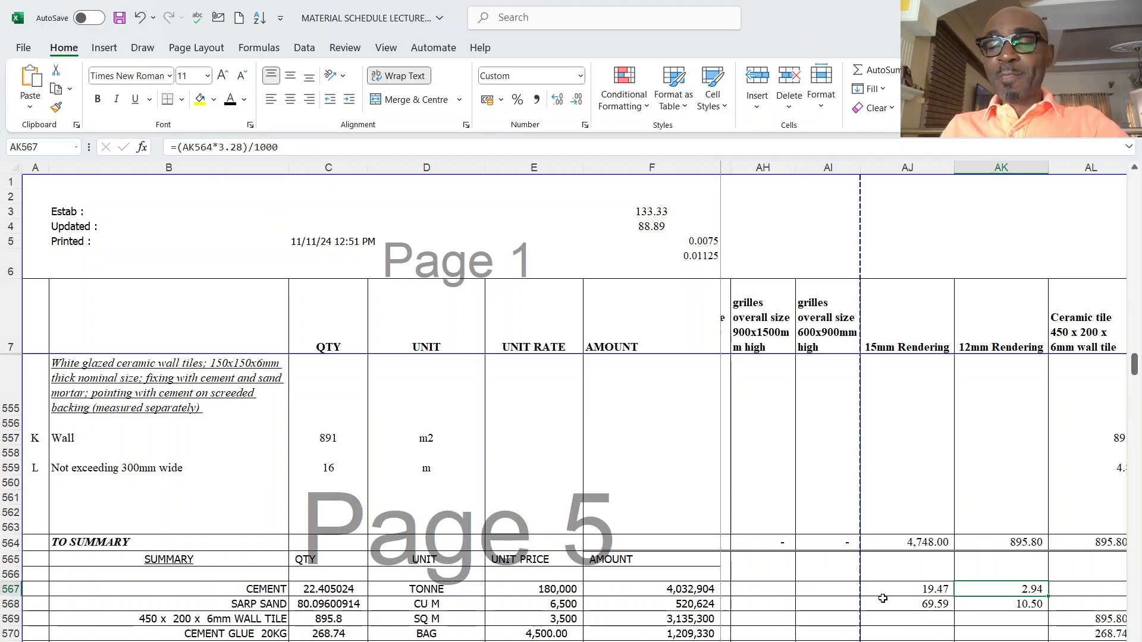
{"action": "left_click", "coordinate": [989, 634]}
{"action": "left_click", "coordinate": [1013, 592]}
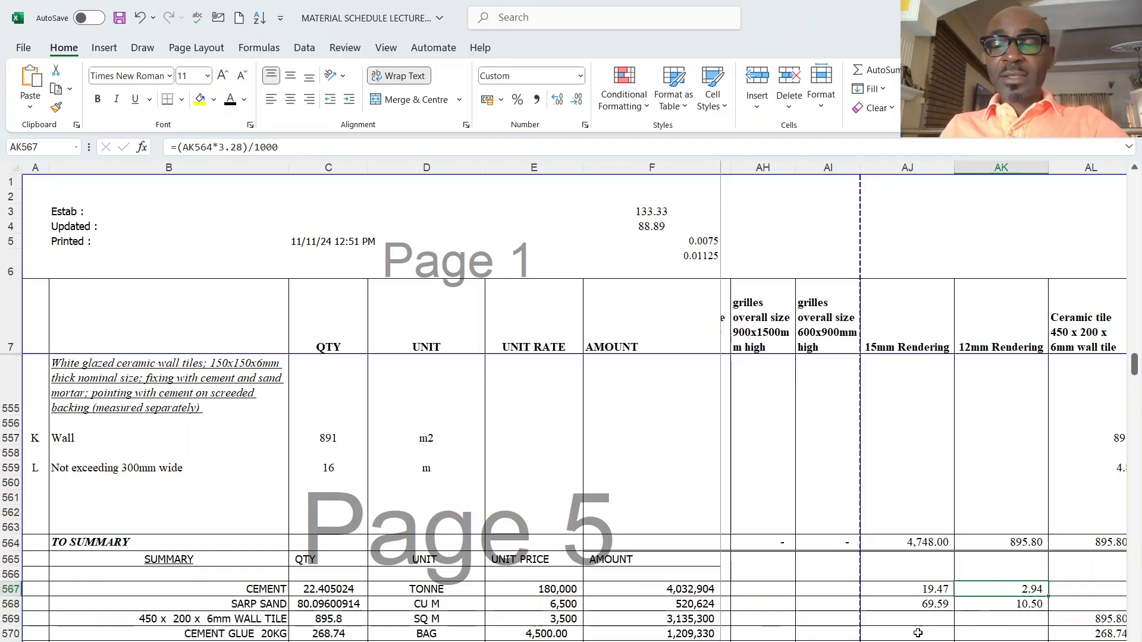
- Check the total quantity formulas for cement and sand in C567 and C568 and the cement unit price formula in E567
{"action": "left_click", "coordinate": [332, 592]}
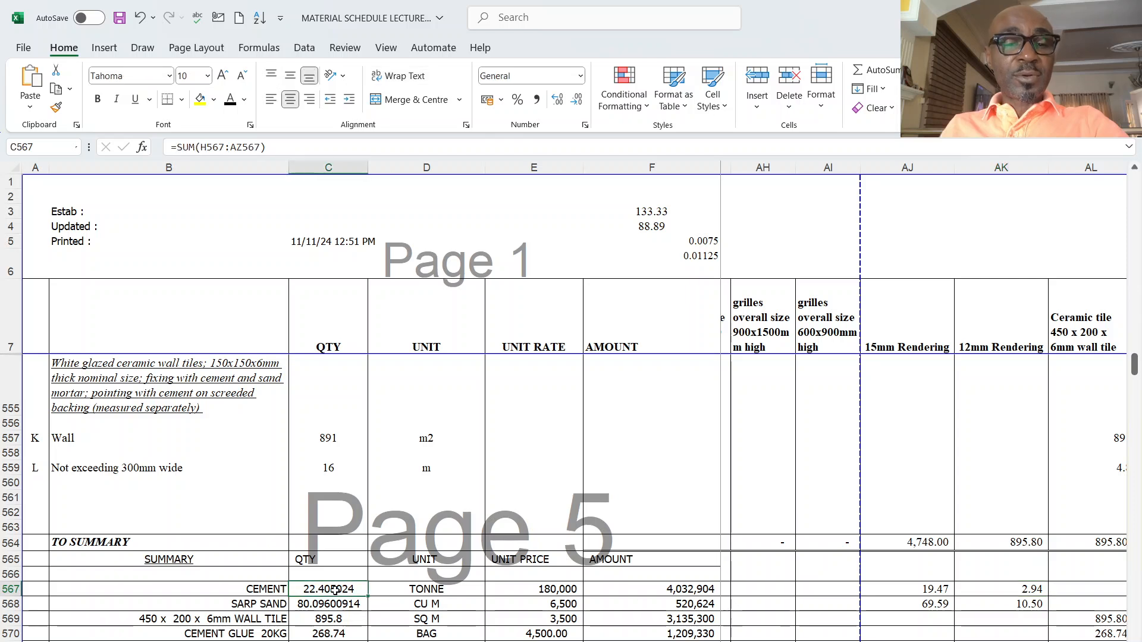
{"action": "left_click", "coordinate": [324, 605]}
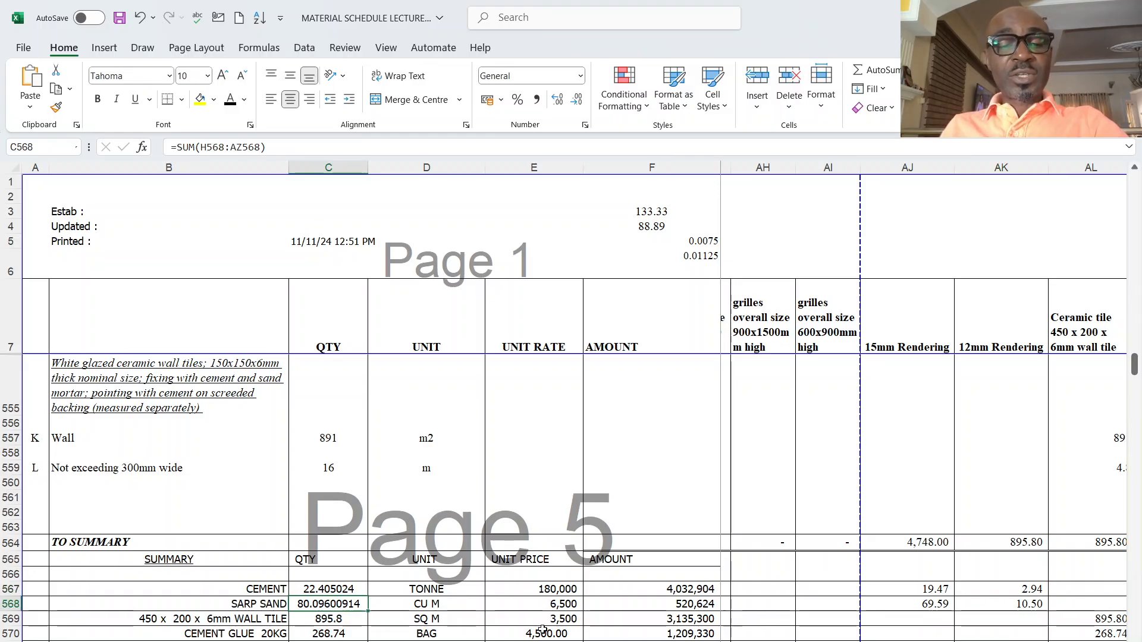
{"action": "left_click", "coordinate": [556, 591]}
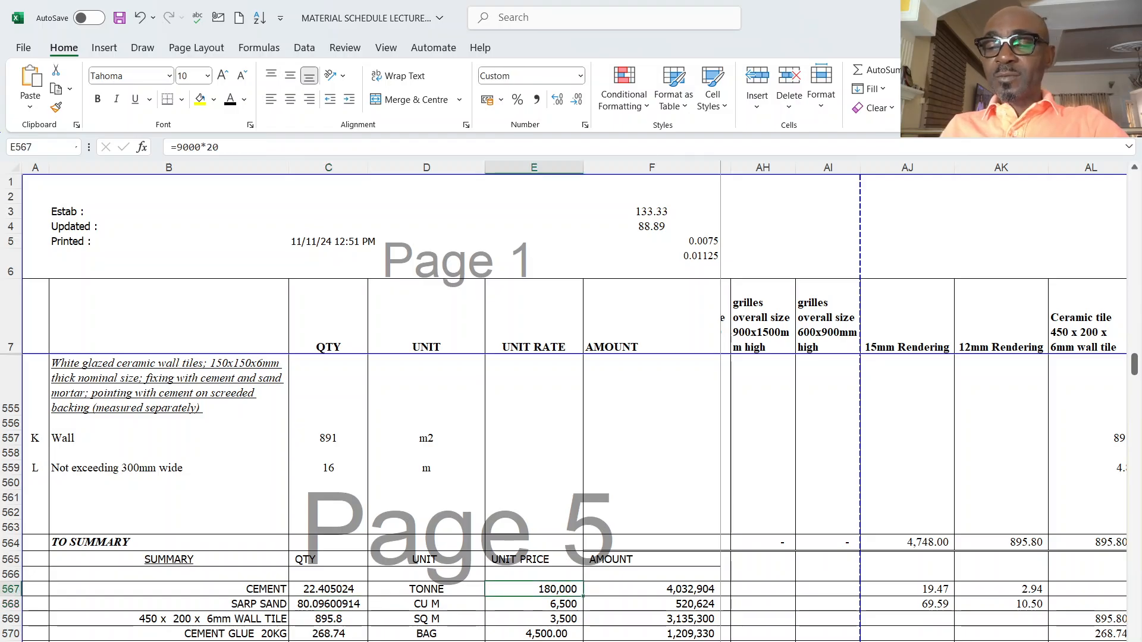
- Add 5% waste to the ceramic wall tile quantity in AL569 by changing its formula to =AL564*1.05
{"action": "scroll", "coordinate": [821, 552], "scroll_direction": "right", "scroll_amount": 4}
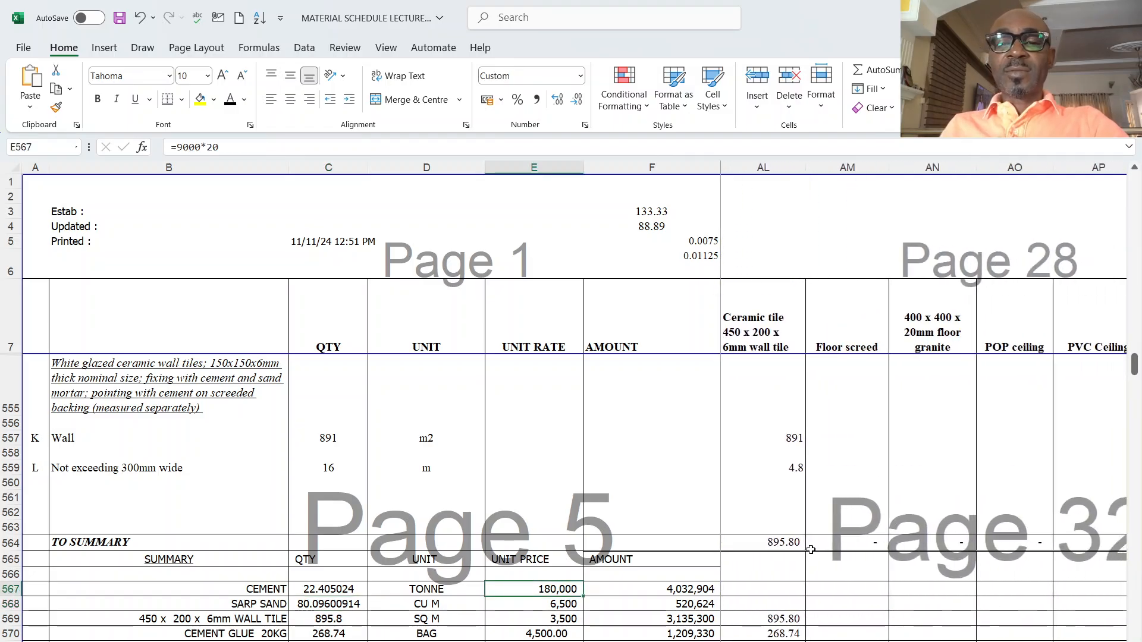
{"action": "left_click", "coordinate": [779, 542]}
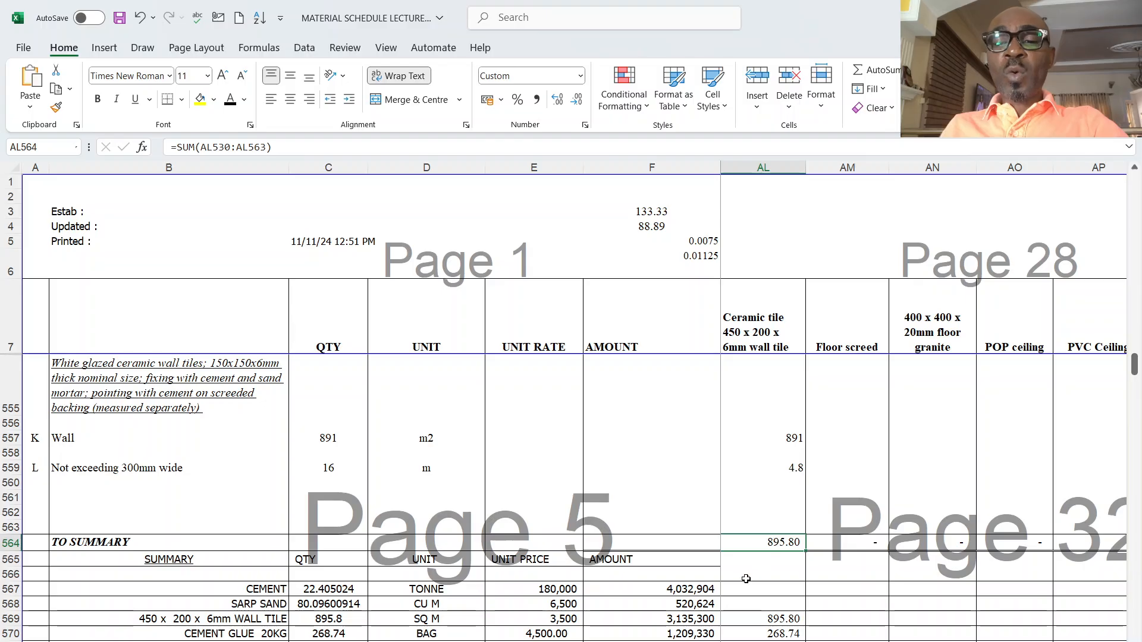
{"action": "left_click", "coordinate": [775, 620]}
{"action": "left_click", "coordinate": [209, 146]}
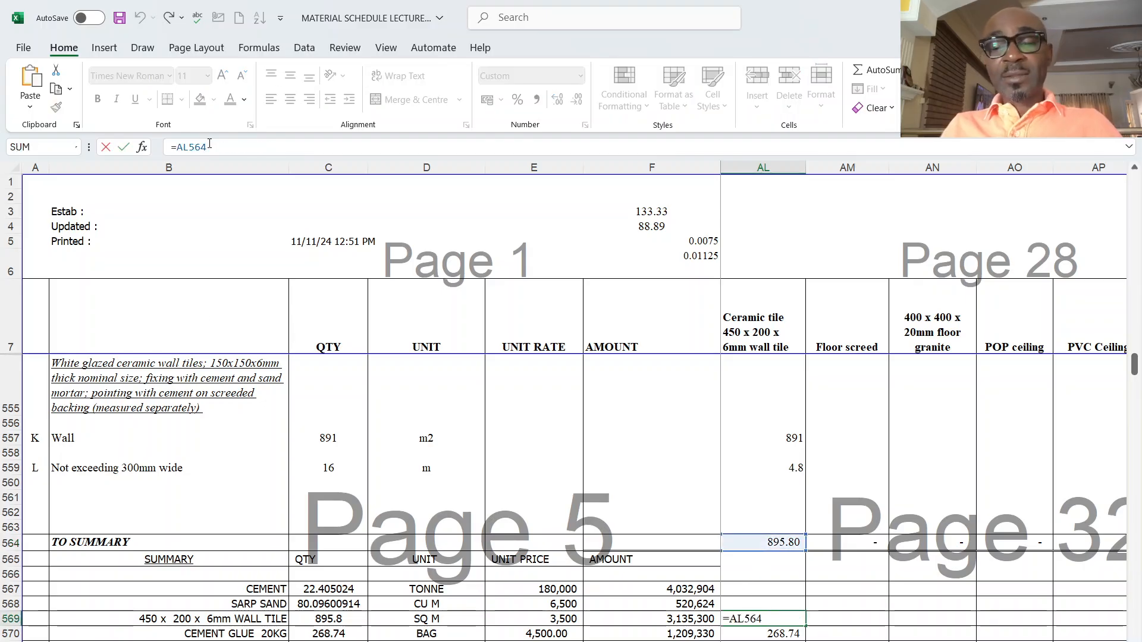
{"action": "type", "text": "*1.05"}
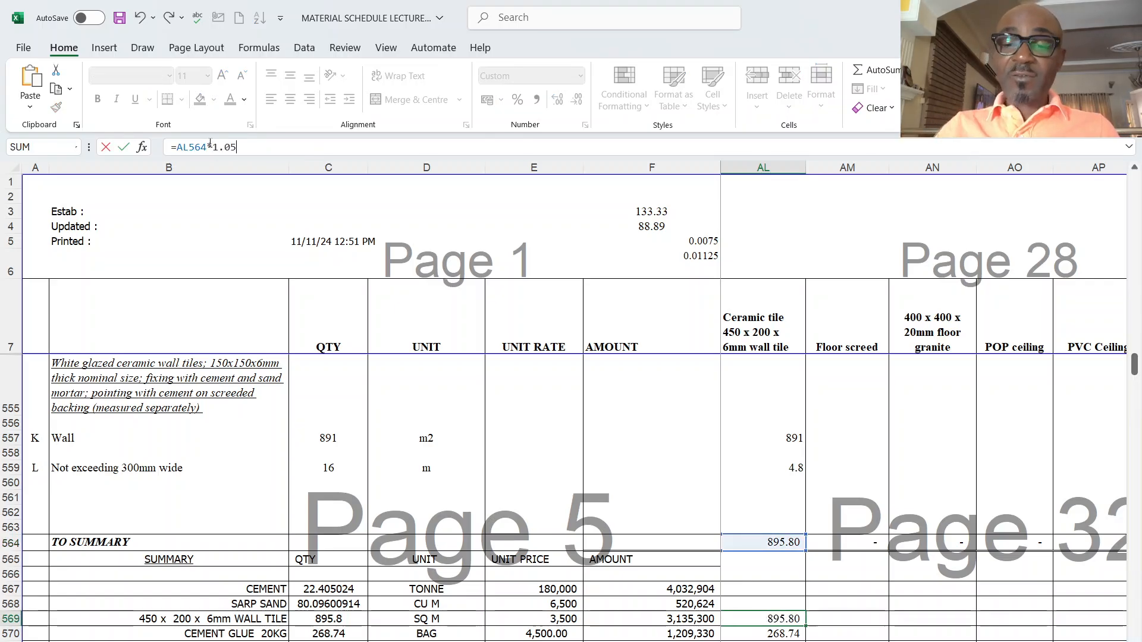
{"action": "key", "text": "Return"}
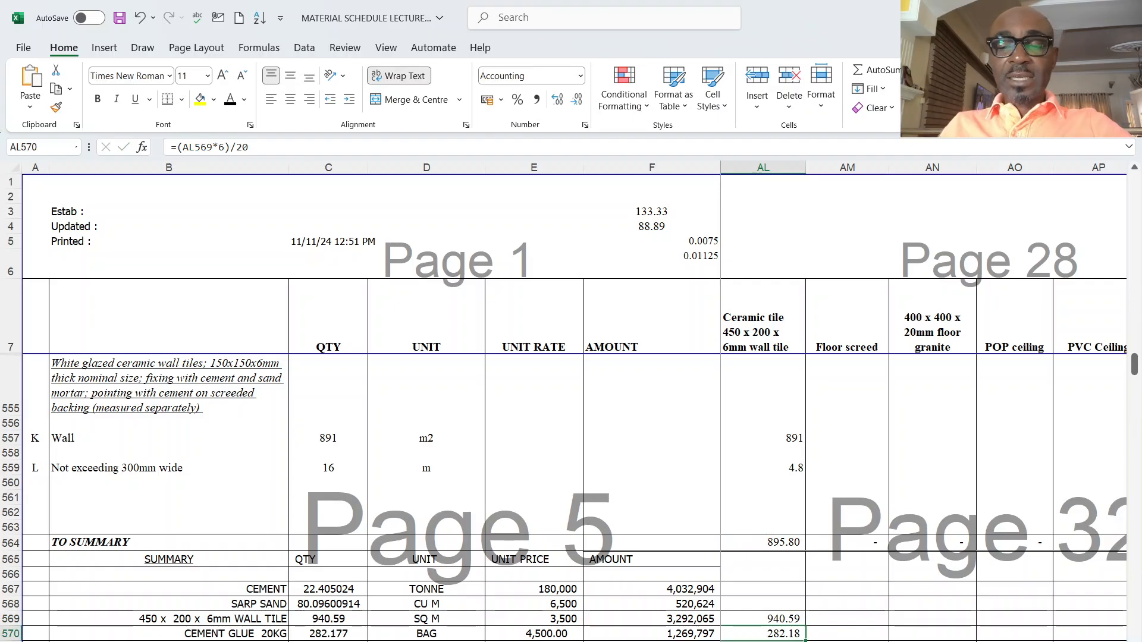
- Inspect the cement glue and joint filler bag formulas of the ceramic wall tile column in AL570 and AL571
{"action": "scroll", "coordinate": [614, 573], "scroll_direction": "down", "scroll_amount": 2}
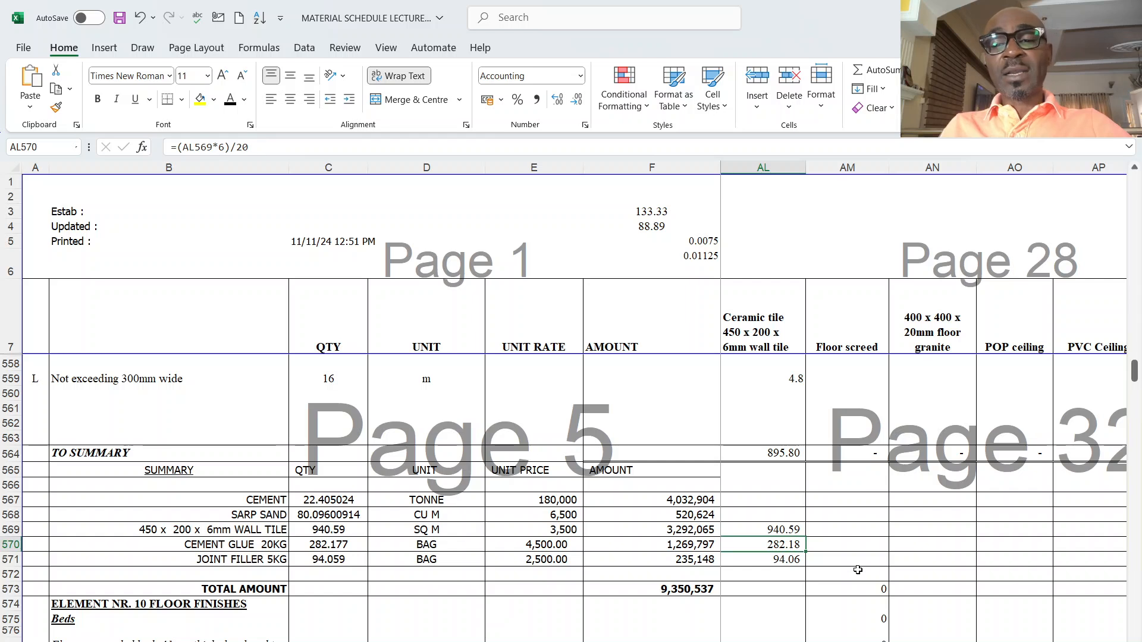
{"action": "left_click", "coordinate": [881, 558]}
{"action": "left_click", "coordinate": [782, 544]}
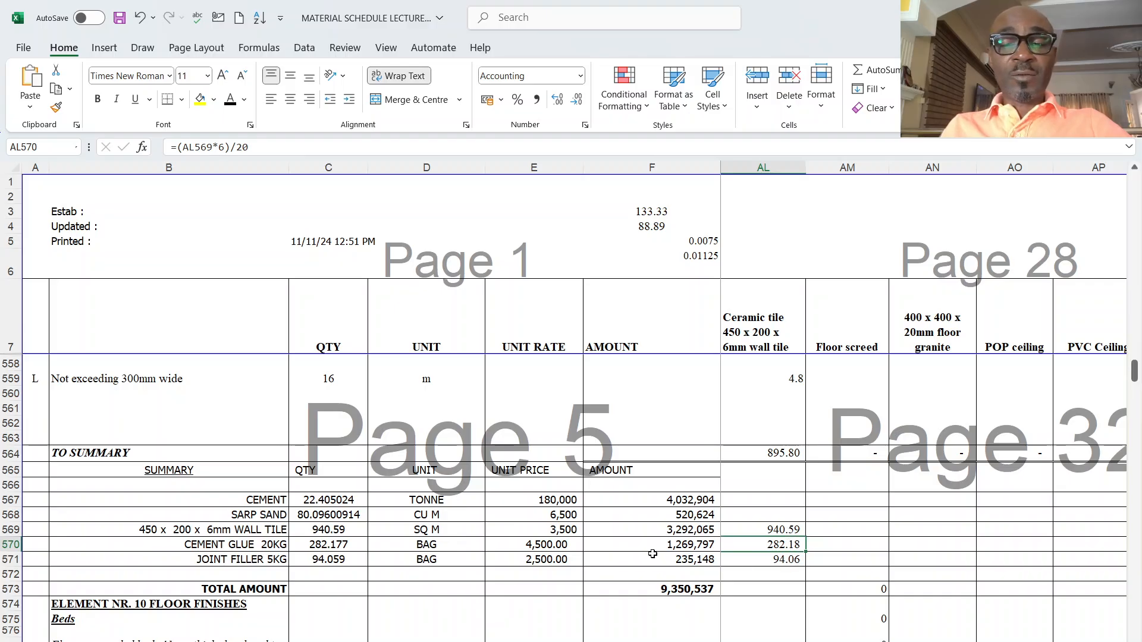
{"action": "left_click", "coordinate": [792, 563]}
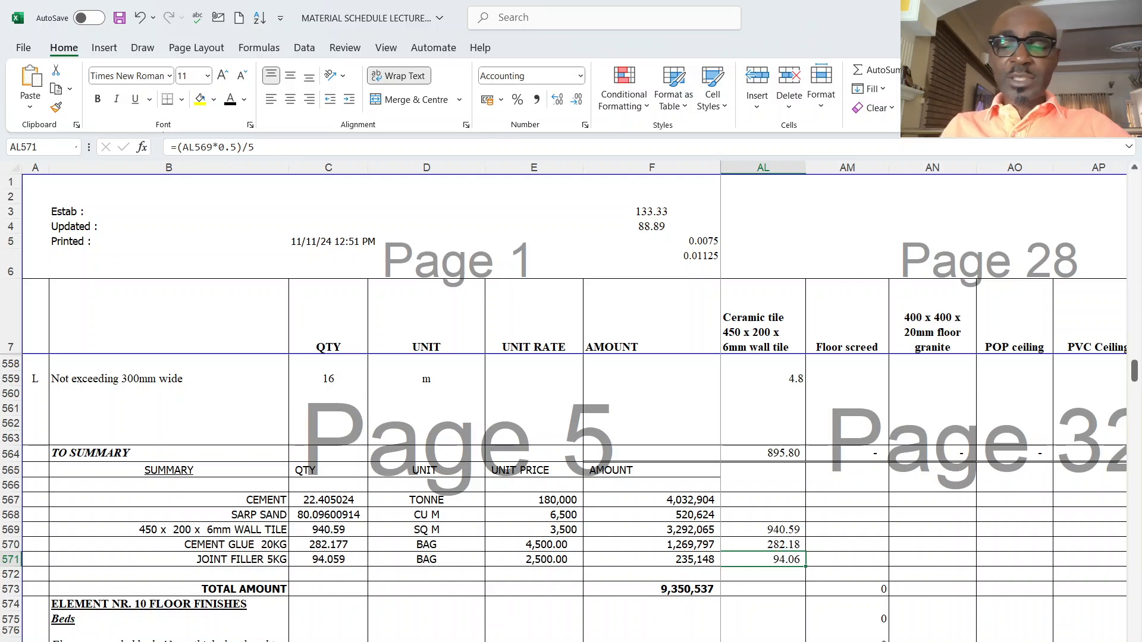
- Review the materials, unit prices and amounts in the wall finishes summary and check the total amount formula in F573
{"action": "scroll", "coordinate": [552, 493], "scroll_direction": "left", "scroll_amount": 10}
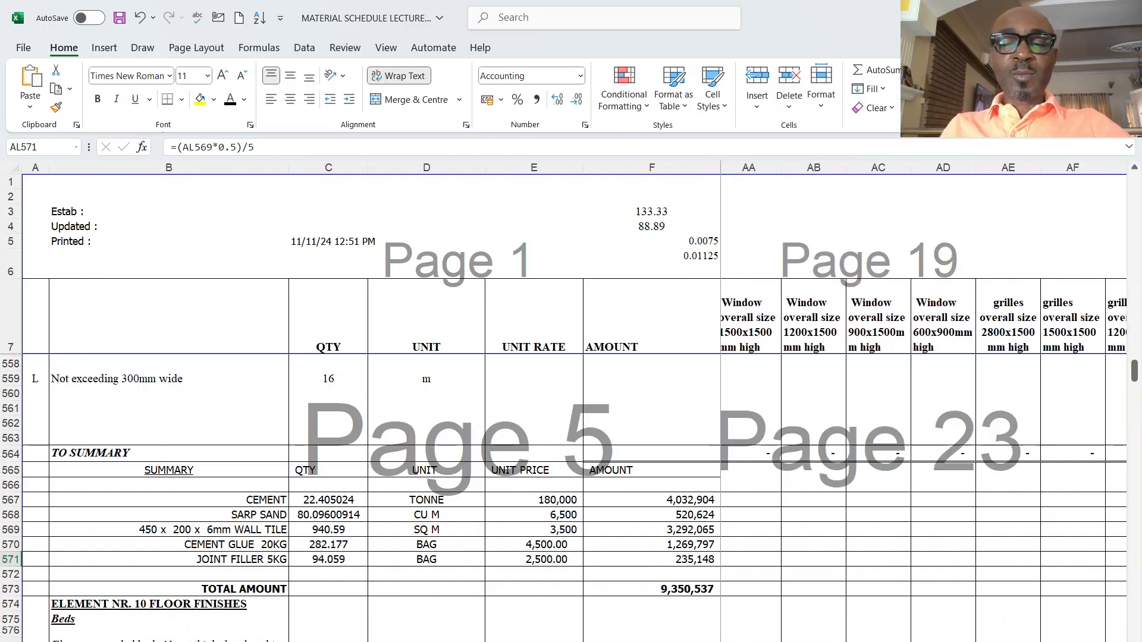
{"action": "left_click", "coordinate": [551, 495]}
{"action": "left_click_drag", "start_coordinate": [551, 494], "coordinate": [565, 562]}
{"action": "left_click", "coordinate": [708, 489]}
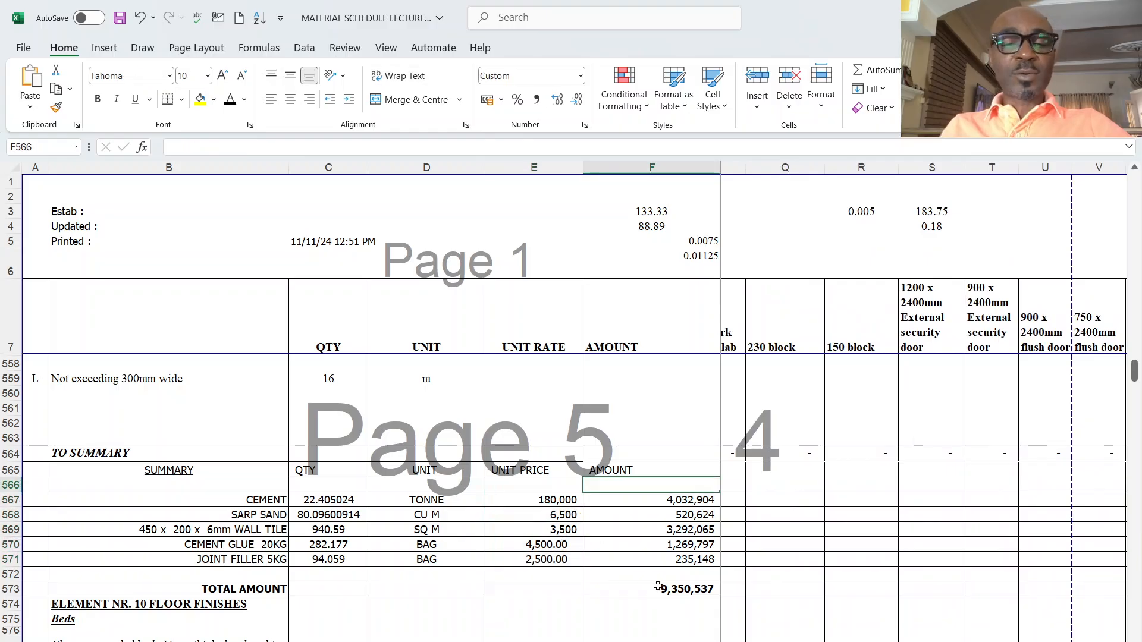
{"action": "scroll", "coordinate": [279, 529], "scroll_direction": "up", "scroll_amount": 1}
{"action": "scroll", "coordinate": [277, 523], "scroll_direction": "down", "scroll_amount": 1}
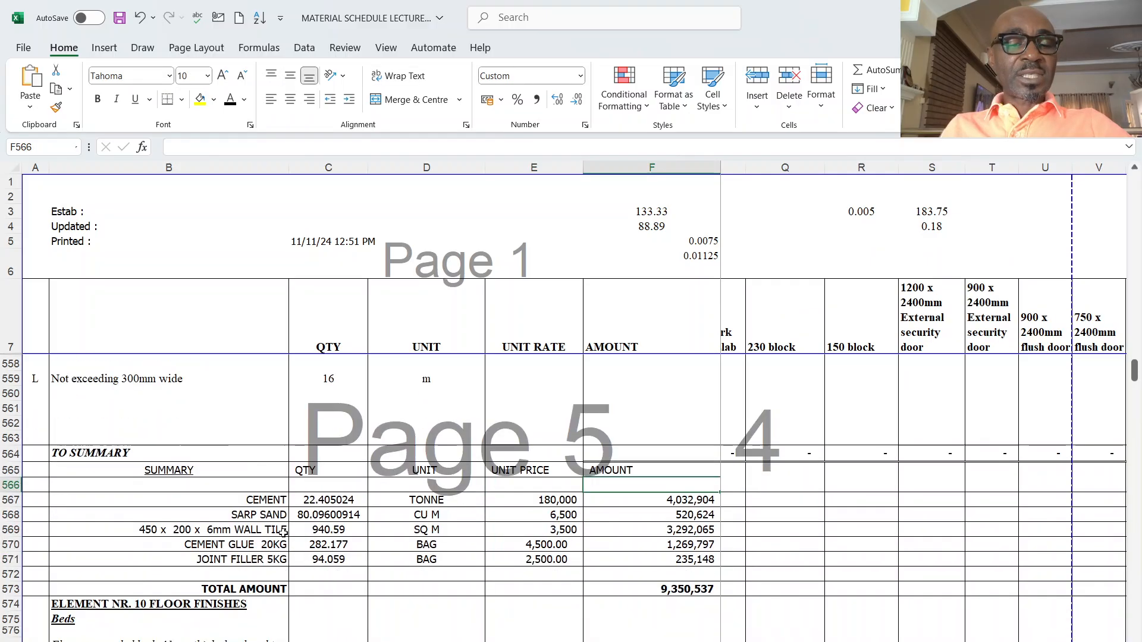
{"action": "left_click", "coordinate": [265, 499]}
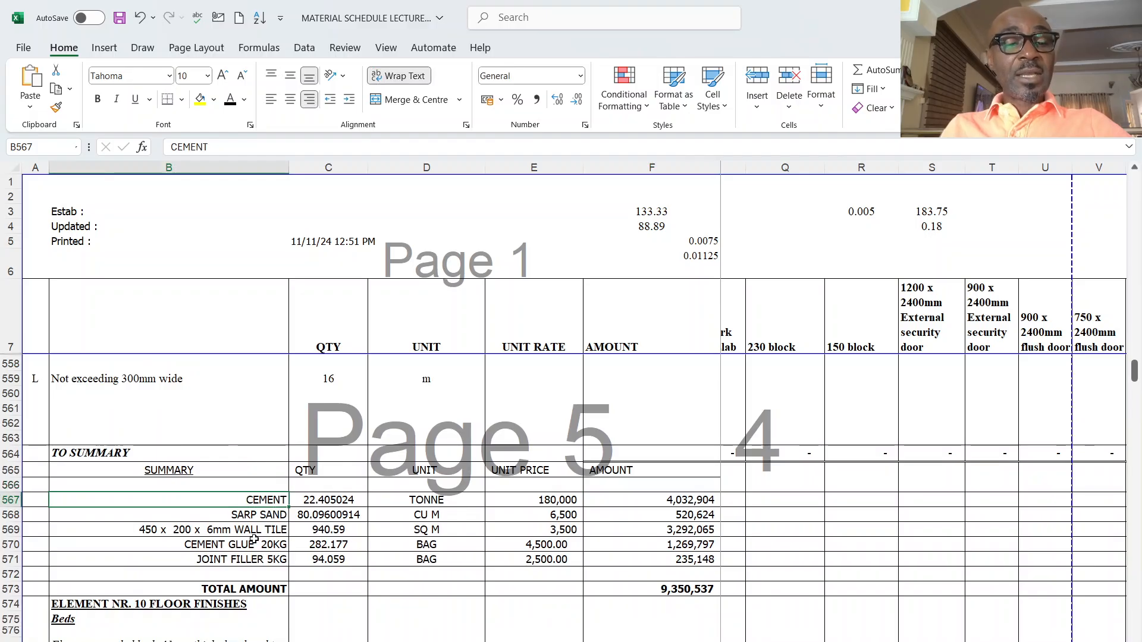
{"action": "left_click", "coordinate": [669, 586]}
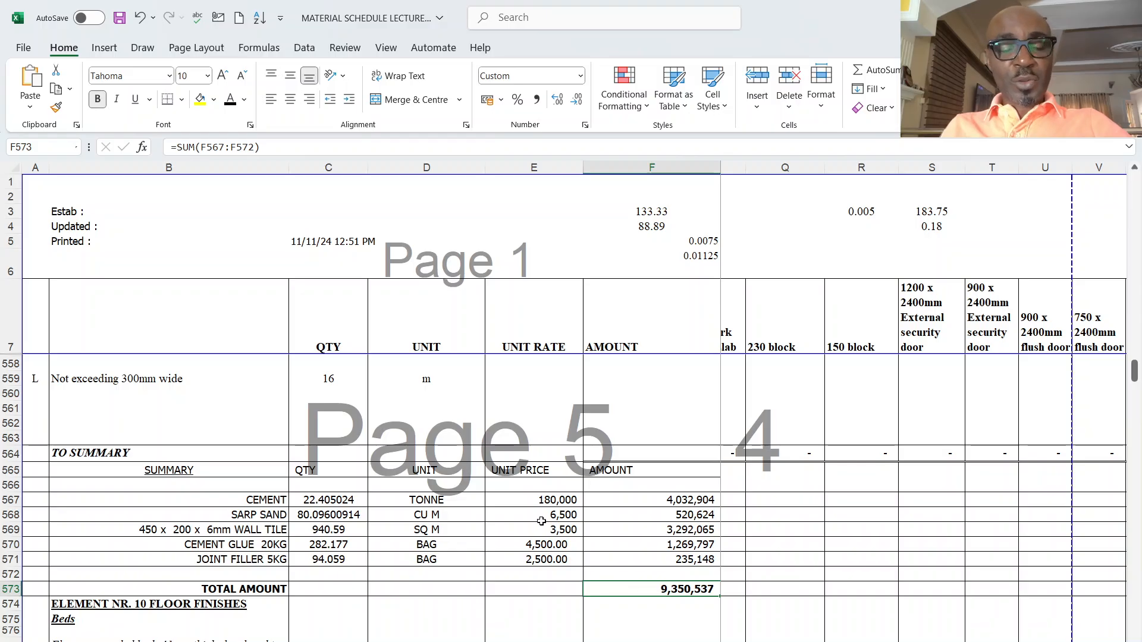
- Review the Element Nr. 10 floor finishes items and how their quantities are distributed to the Floor screed and floor granite columns
{"action": "scroll", "coordinate": [541, 521], "scroll_direction": "down", "scroll_amount": 5}
{"action": "scroll", "coordinate": [266, 542], "scroll_direction": "up", "scroll_amount": 1}
{"action": "scroll", "coordinate": [265, 543], "scroll_direction": "down", "scroll_amount": 7}
{"action": "scroll", "coordinate": [271, 559], "scroll_direction": "down", "scroll_amount": 4}
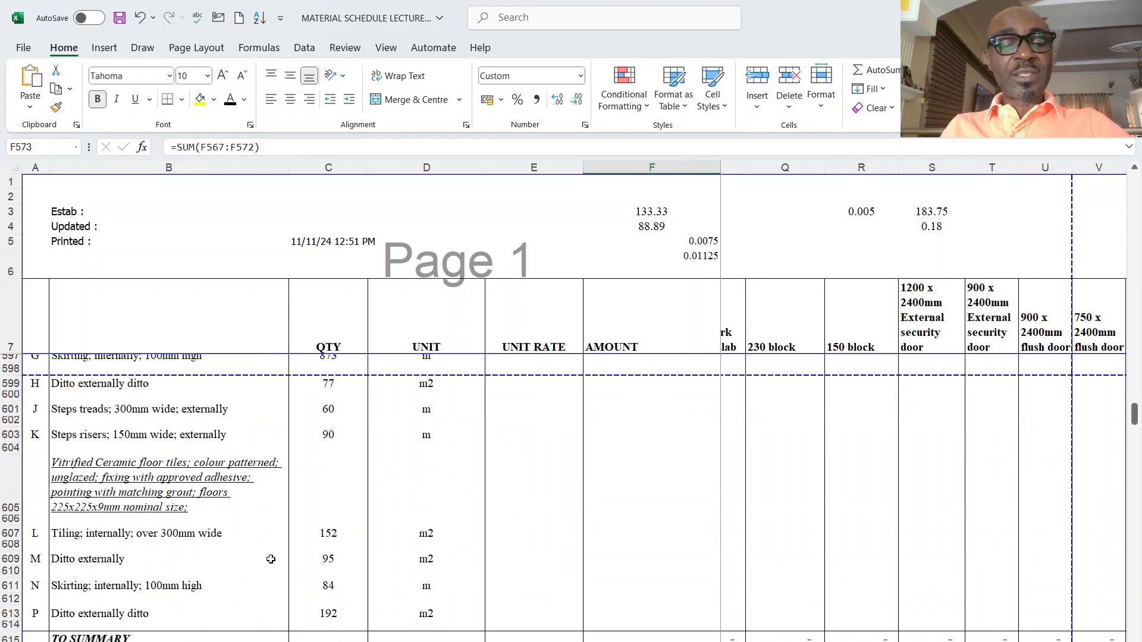
{"action": "scroll", "coordinate": [921, 404], "scroll_direction": "right", "scroll_amount": 10}
{"action": "scroll", "coordinate": [921, 404], "scroll_direction": "right", "scroll_amount": 2}
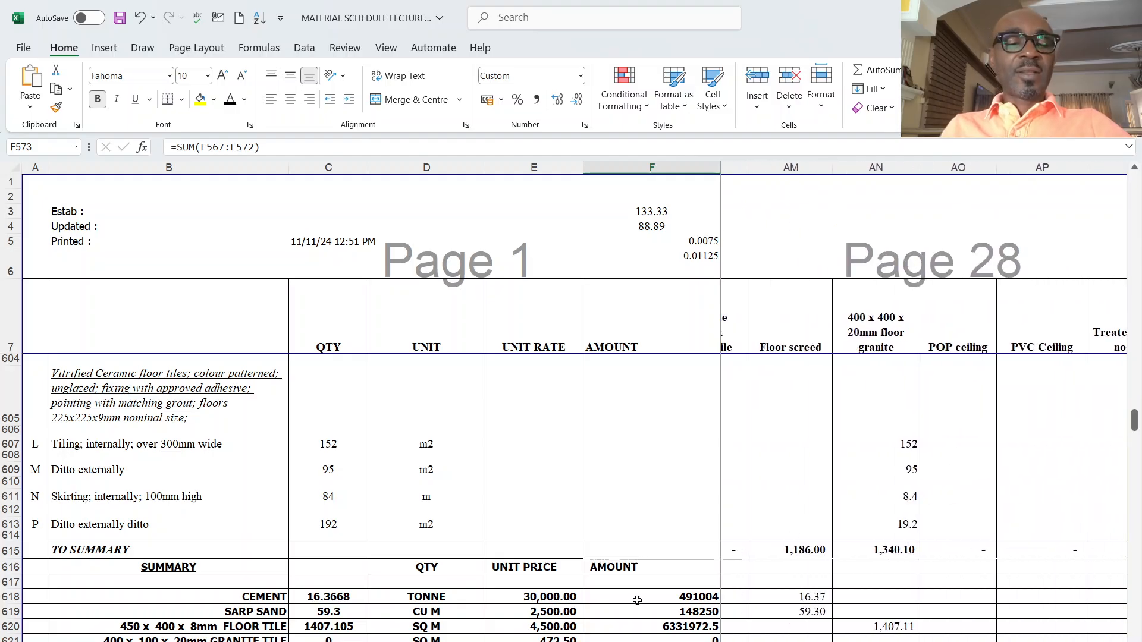
{"action": "scroll", "coordinate": [178, 484], "scroll_direction": "up", "scroll_amount": 5}
{"action": "scroll", "coordinate": [179, 483], "scroll_direction": "up", "scroll_amount": 6}
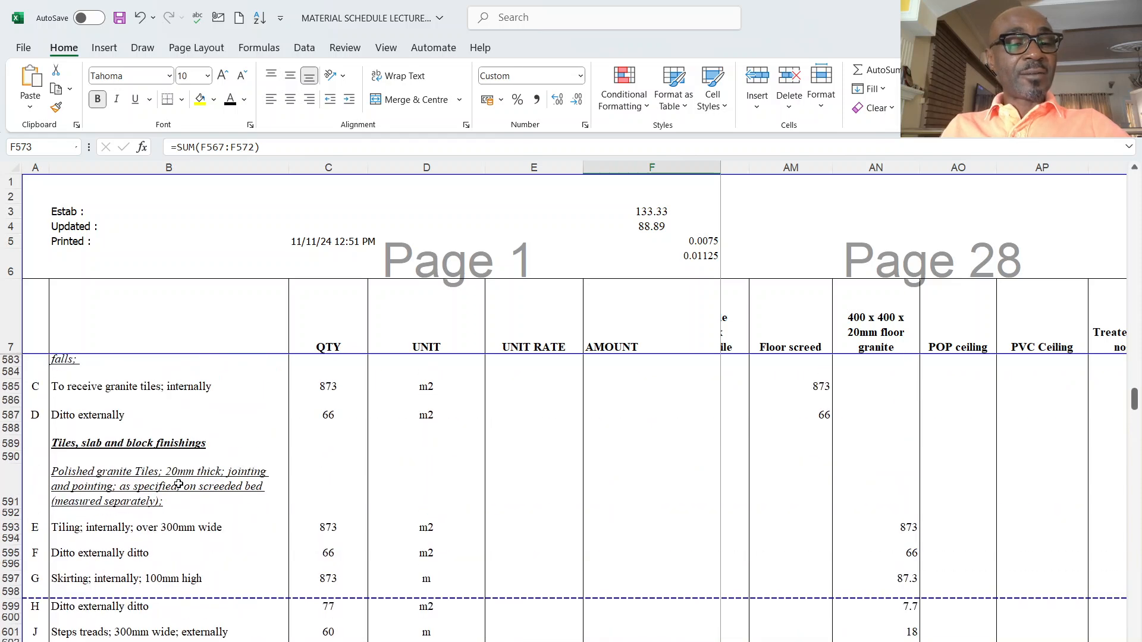
{"action": "scroll", "coordinate": [178, 484], "scroll_direction": "up", "scroll_amount": 3}
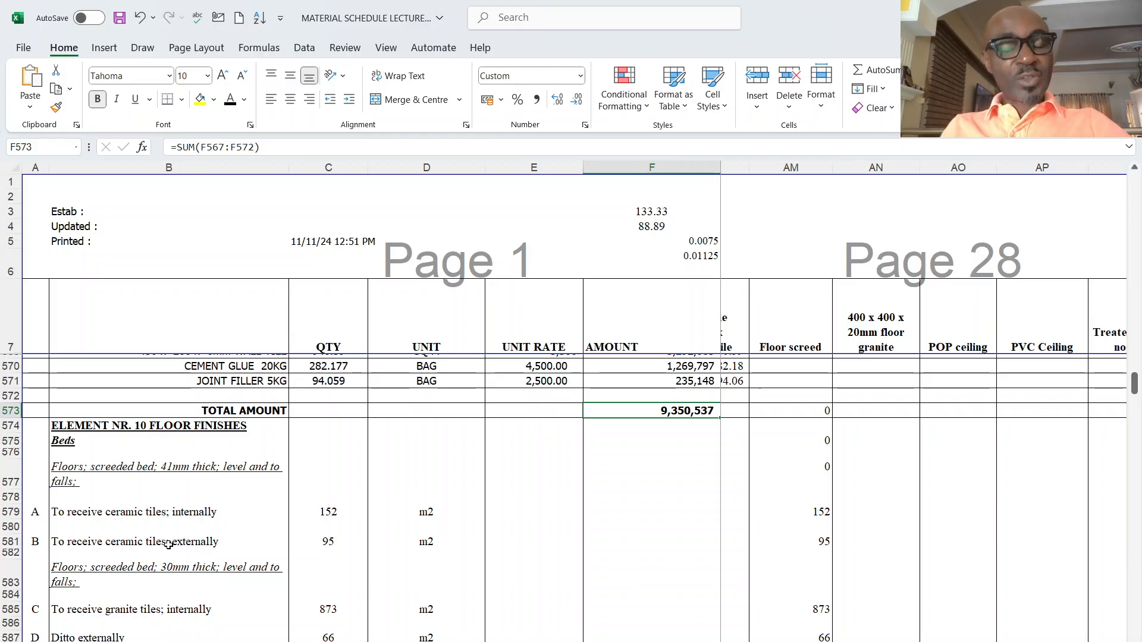
{"action": "scroll", "coordinate": [818, 559], "scroll_direction": "down", "scroll_amount": 12}
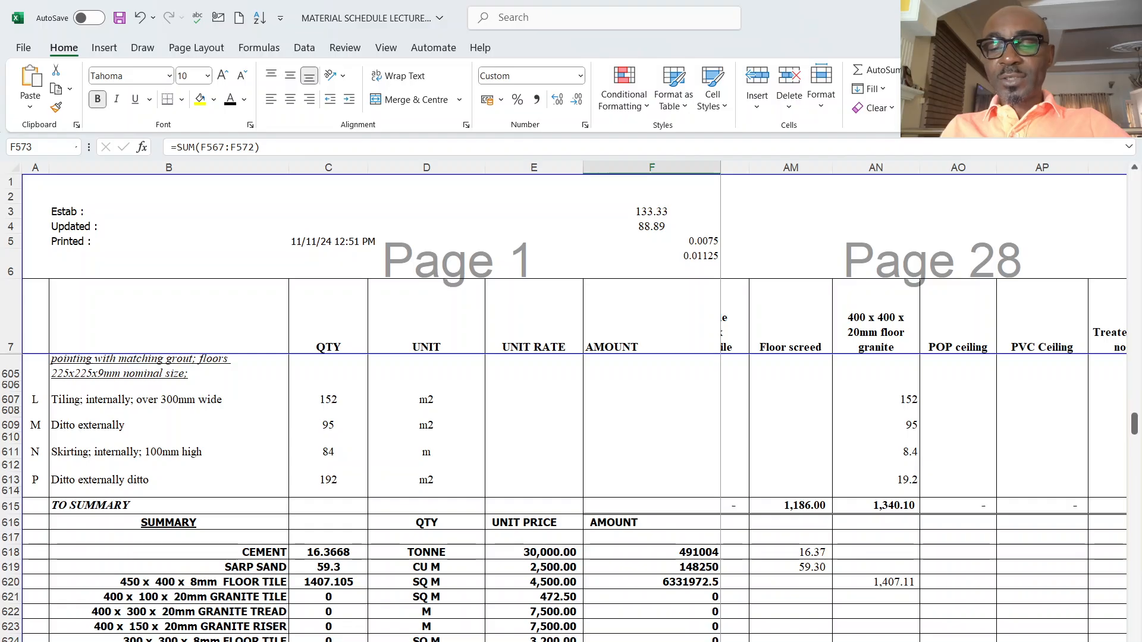
- Inspect the cement and sand formulas of the Floor screed column in AM618 and AM619
{"action": "scroll", "coordinate": [924, 401], "scroll_direction": "right", "scroll_amount": 5}
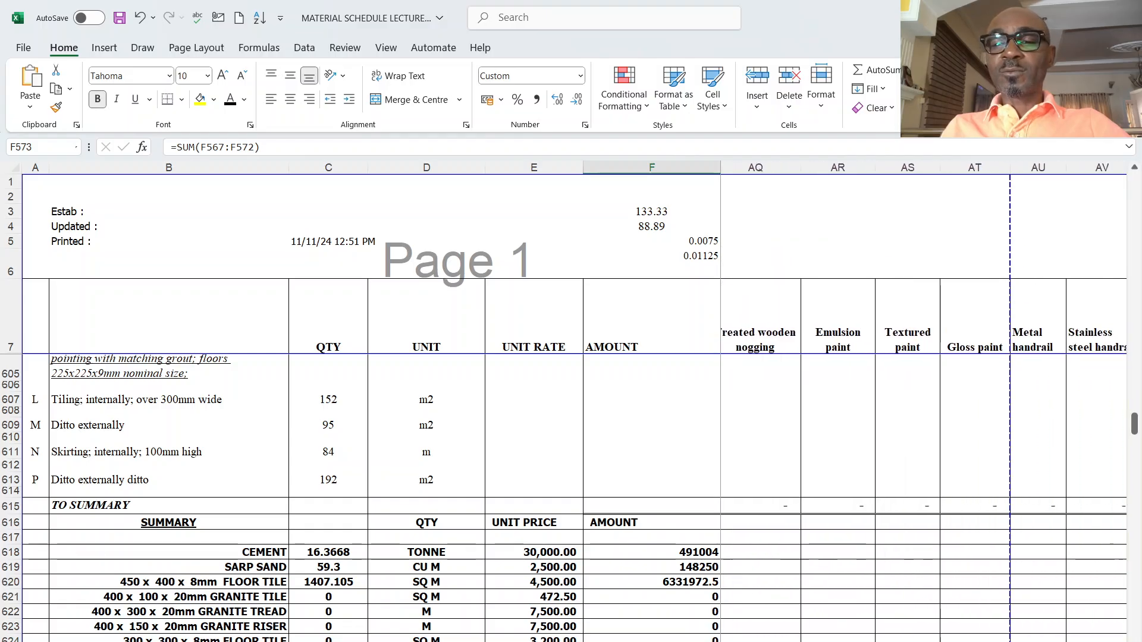
{"action": "scroll", "coordinate": [924, 402], "scroll_direction": "right", "scroll_amount": 1}
{"action": "scroll", "coordinate": [924, 402], "scroll_direction": "left", "scroll_amount": 5}
{"action": "scroll", "coordinate": [924, 402], "scroll_direction": "right", "scroll_amount": 7}
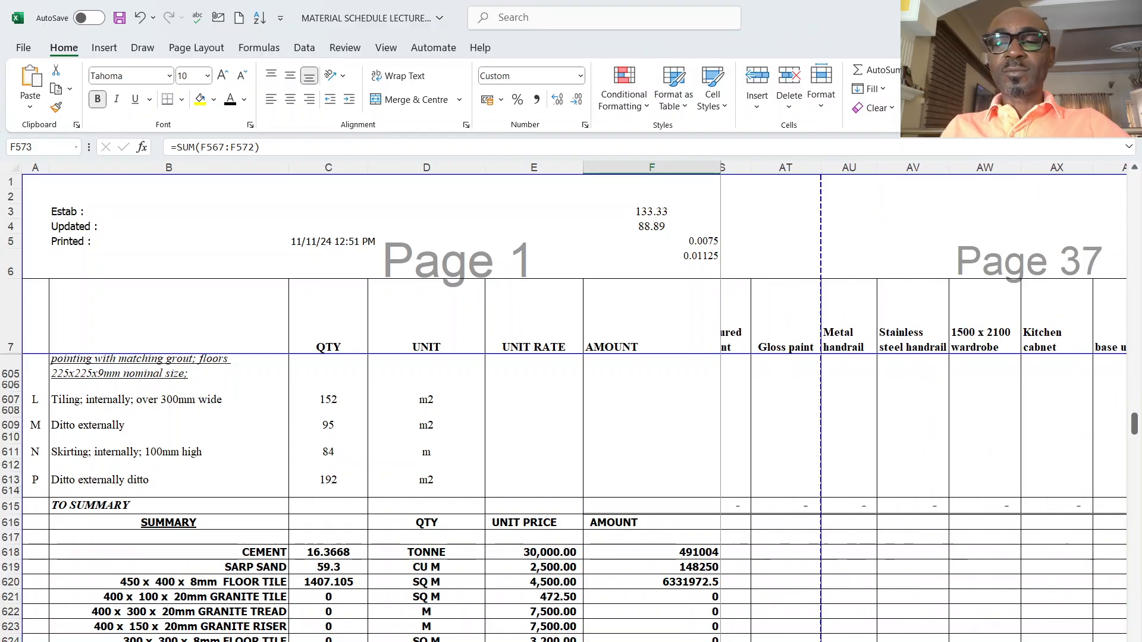
{"action": "scroll", "coordinate": [924, 402], "scroll_direction": "left", "scroll_amount": 6}
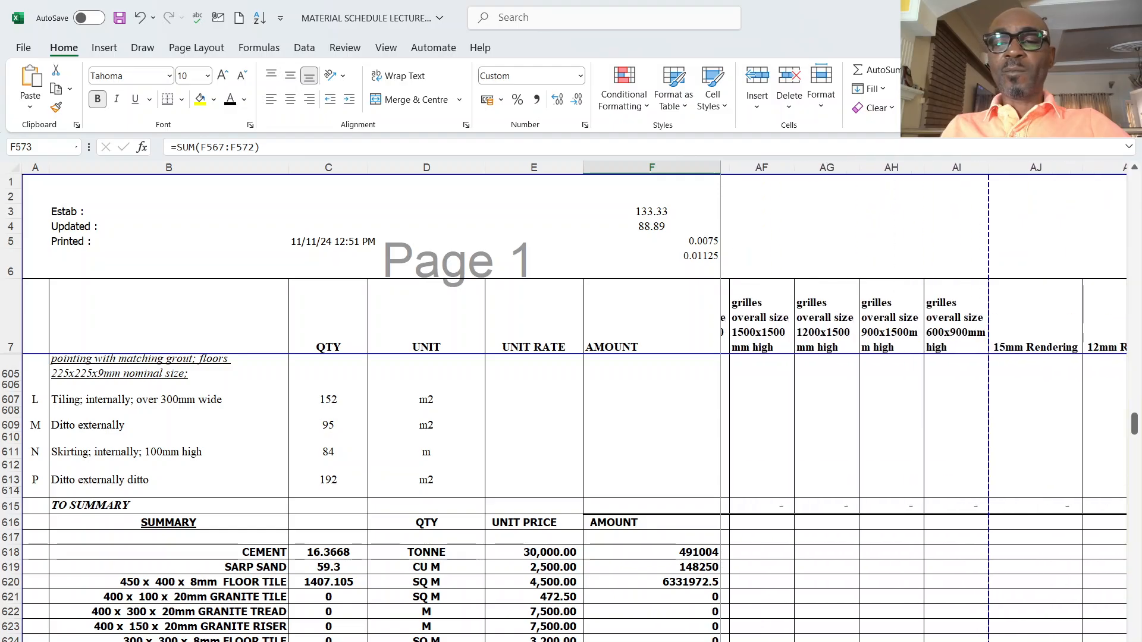
{"action": "scroll", "coordinate": [924, 402], "scroll_direction": "right", "scroll_amount": 3}
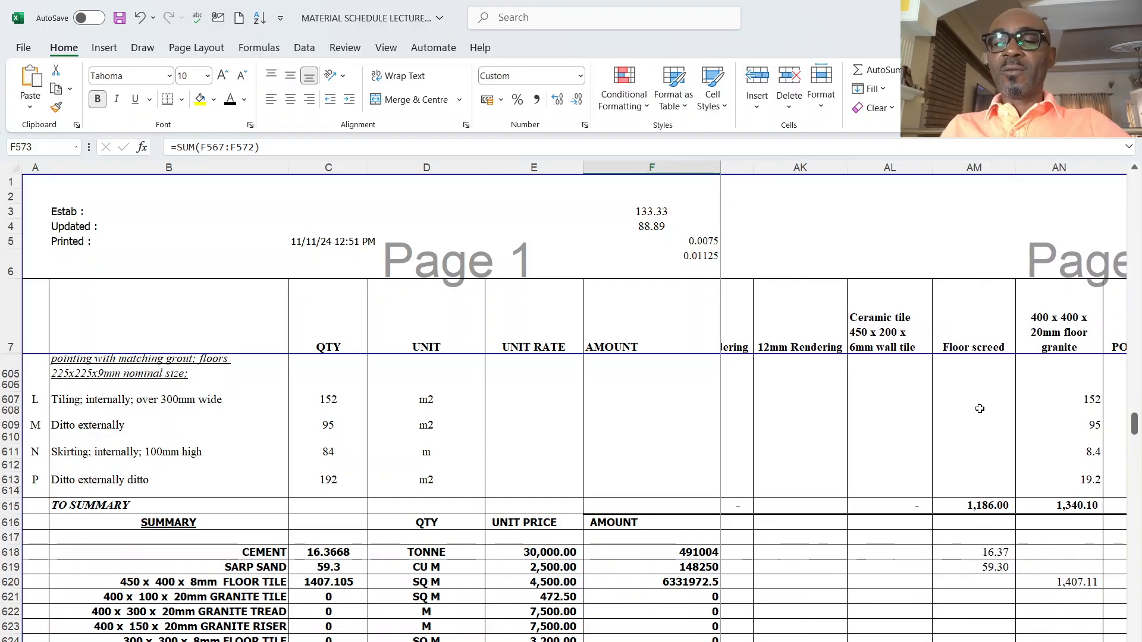
{"action": "left_click", "coordinate": [982, 555]}
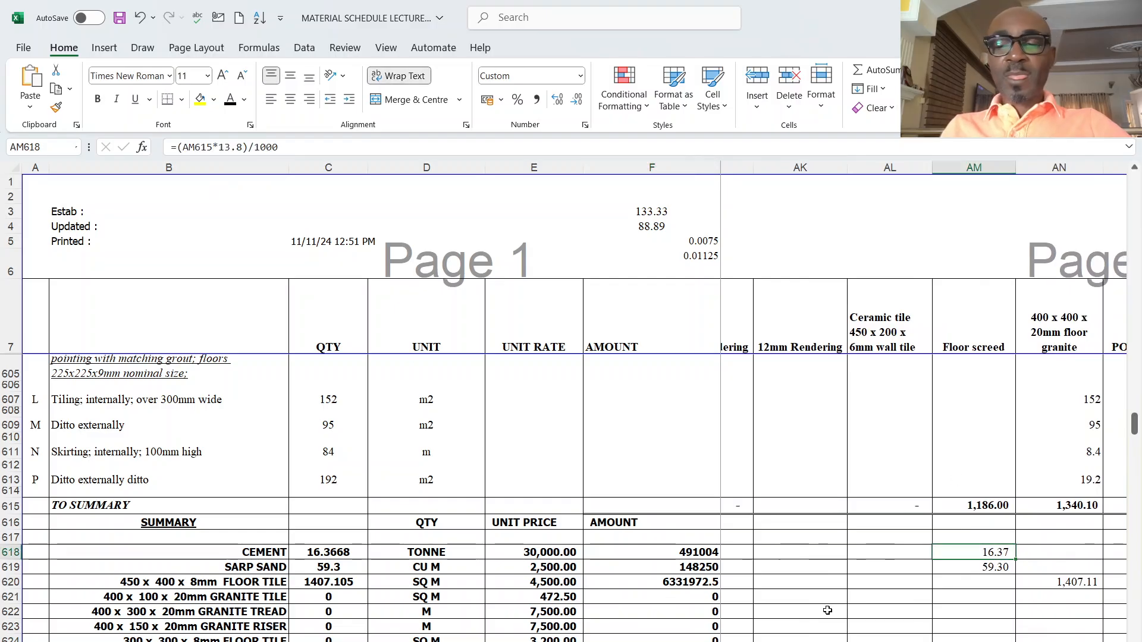
{"action": "left_click", "coordinate": [886, 598]}
{"action": "left_click", "coordinate": [988, 553]}
{"action": "left_click", "coordinate": [988, 566]}
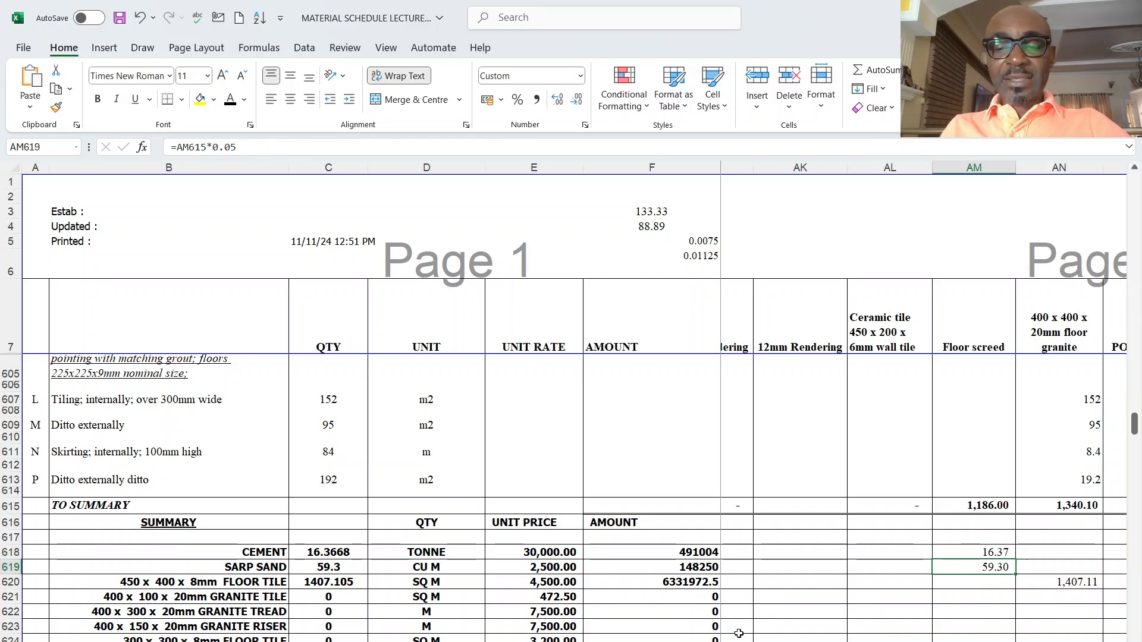
{"action": "left_click", "coordinate": [984, 554]}
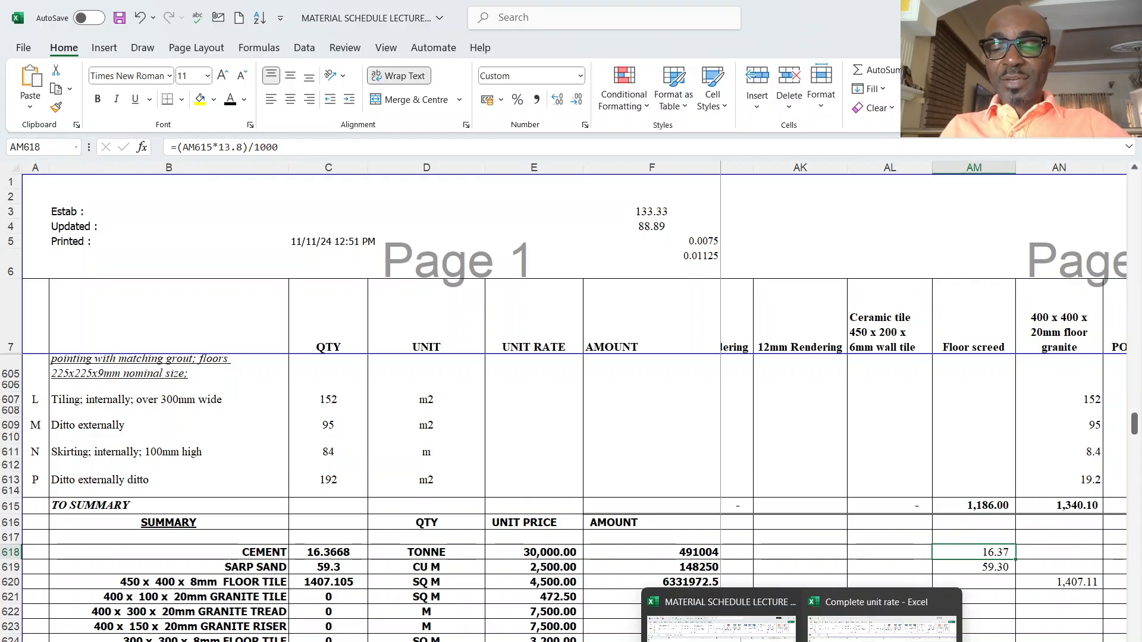
- Switch to the Complete unit rate workbook and review the sand and cement quantities of the Floor Screeding 42mm (for 8mm ceramic tiles) build-up
{"action": "left_click", "coordinate": [880, 621]}
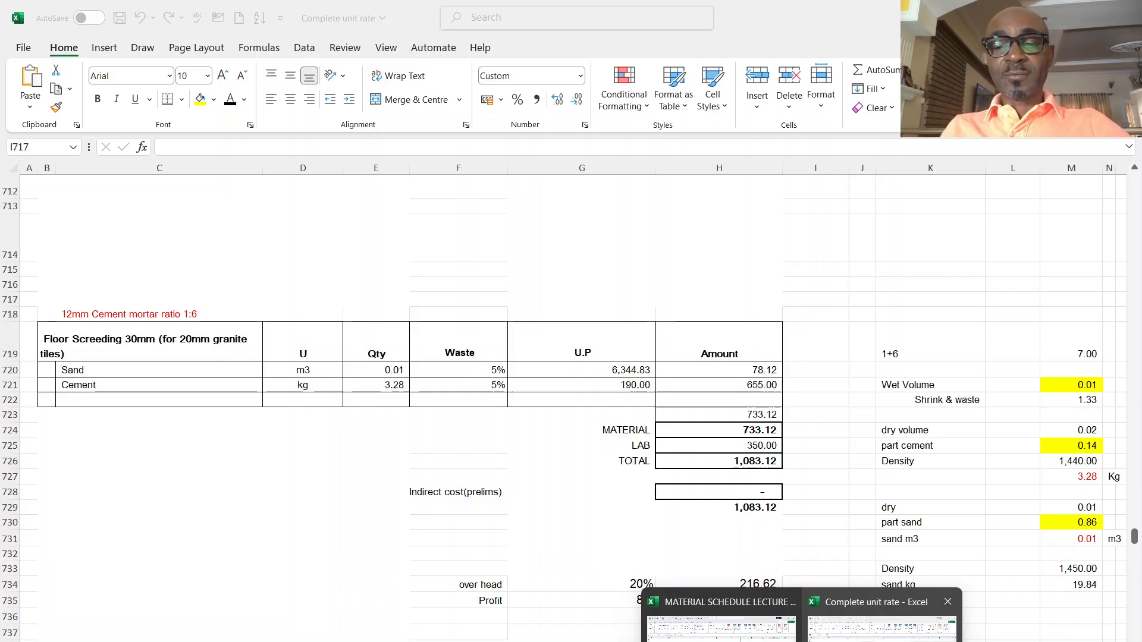
{"action": "left_click", "coordinate": [881, 629]}
{"action": "scroll", "coordinate": [347, 486], "scroll_direction": "down", "scroll_amount": 11}
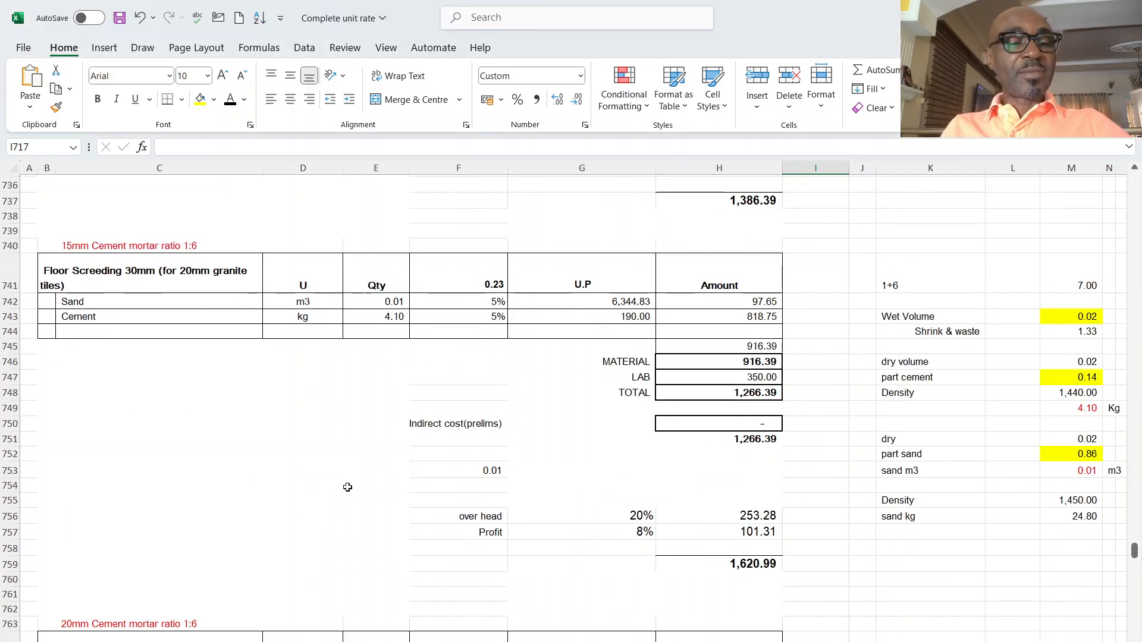
{"action": "scroll", "coordinate": [347, 487], "scroll_direction": "down", "scroll_amount": 11}
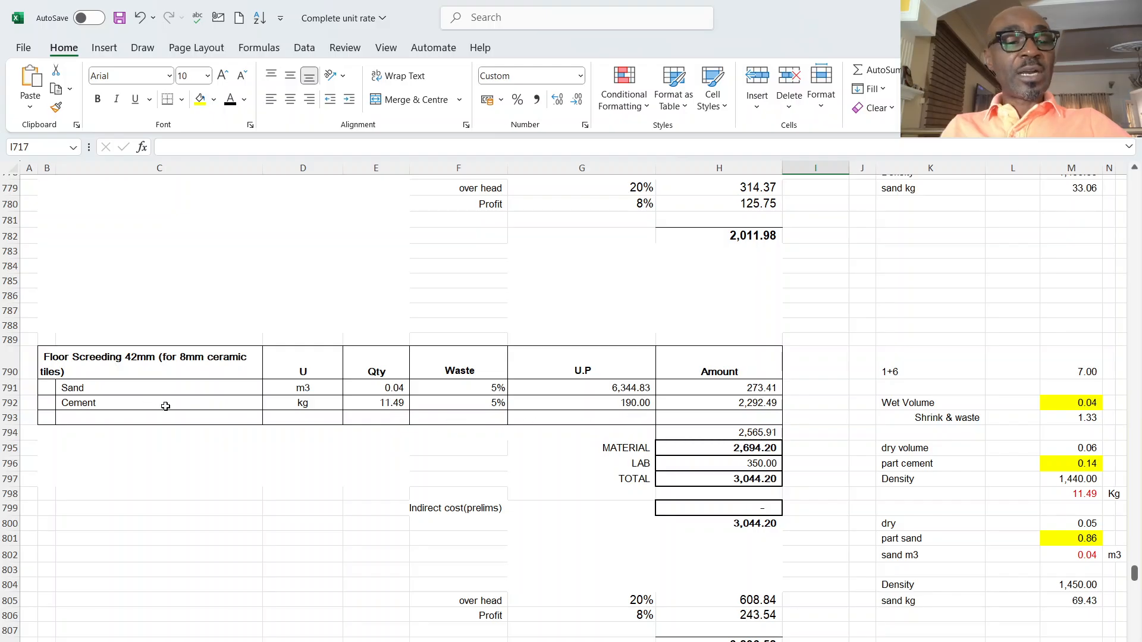
{"action": "left_click", "coordinate": [139, 364]}
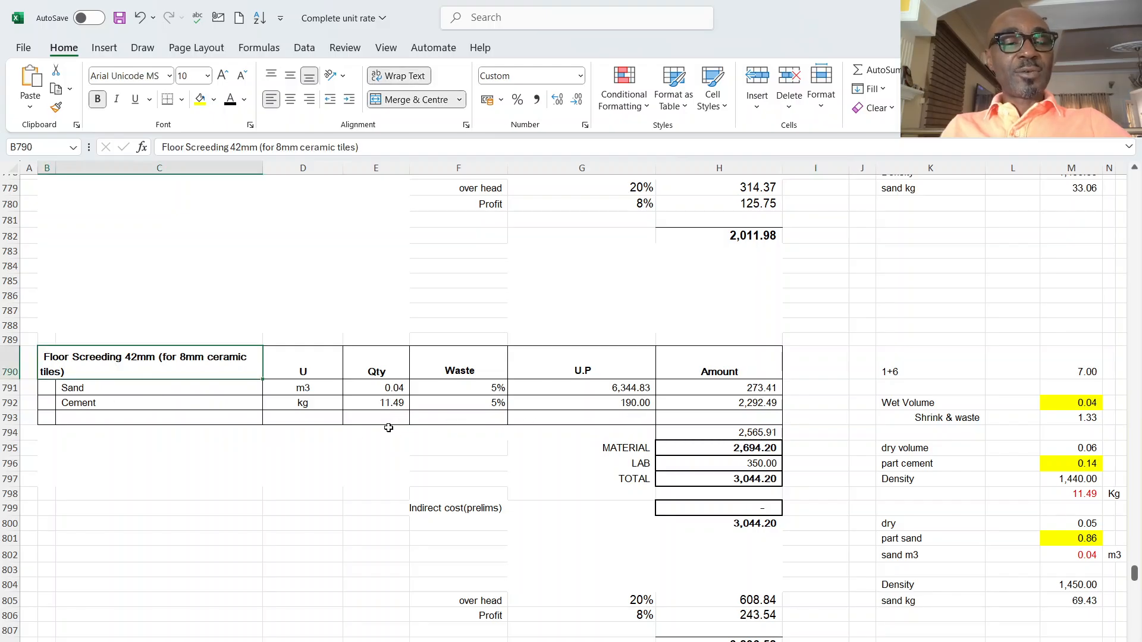
{"action": "left_click", "coordinate": [391, 389]}
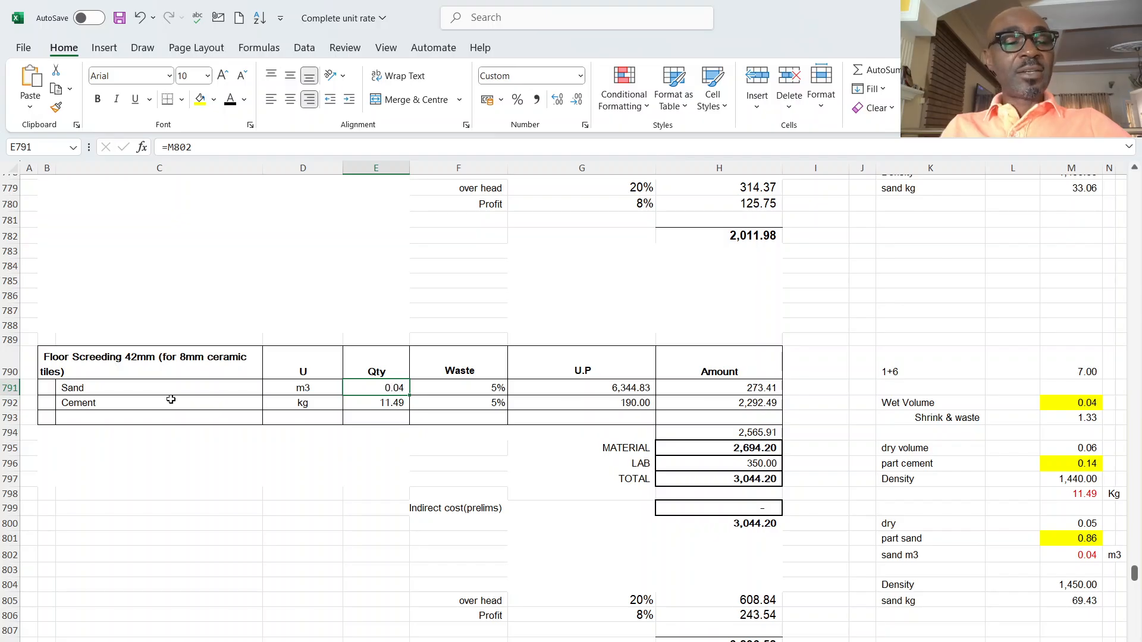
{"action": "left_click", "coordinate": [102, 407]}
- Copy the 42mm screed sand quantity from E791 into D799 as a value, and cut the exact figure 0.04104 from that cell
{"action": "left_click", "coordinate": [392, 387]}
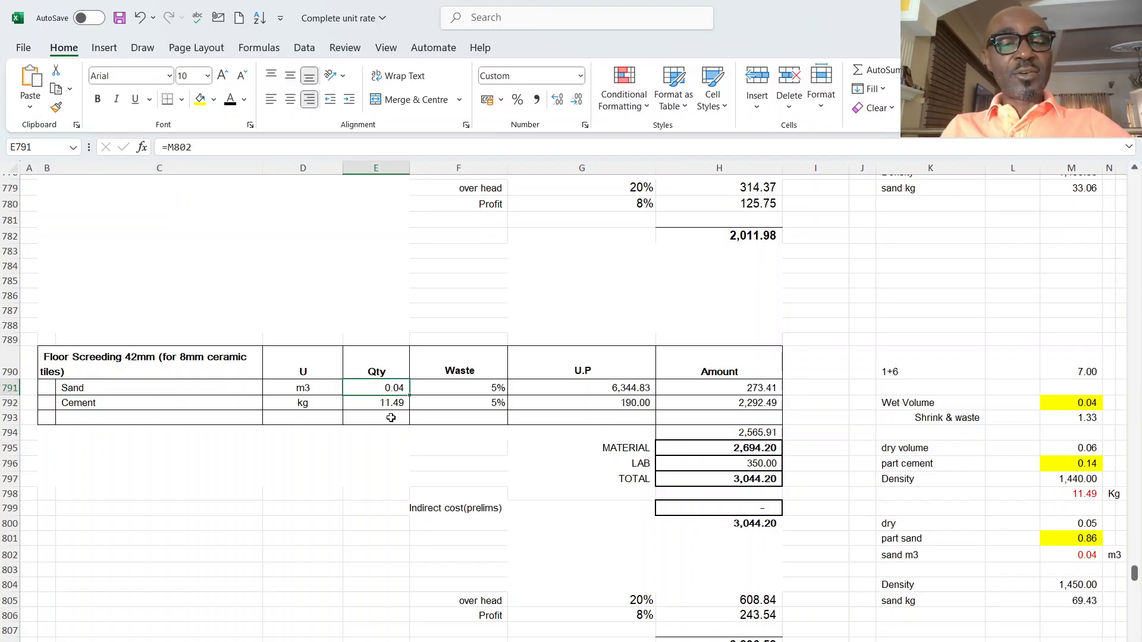
{"action": "right_click", "coordinate": [392, 387]}
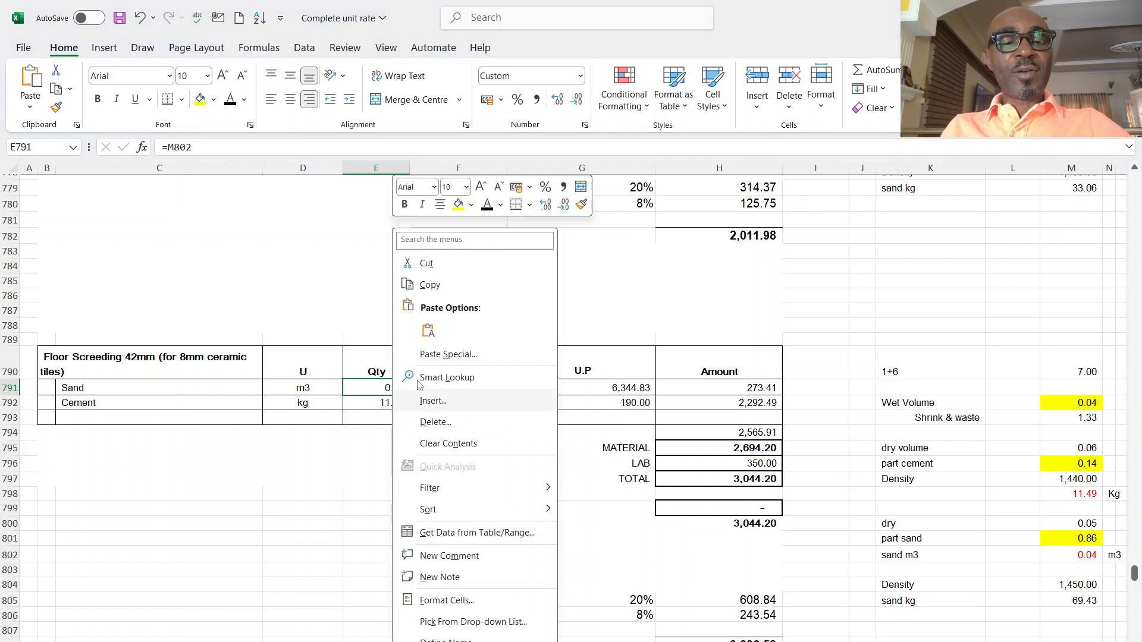
{"action": "left_click", "coordinate": [401, 282]}
{"action": "left_click", "coordinate": [294, 498]}
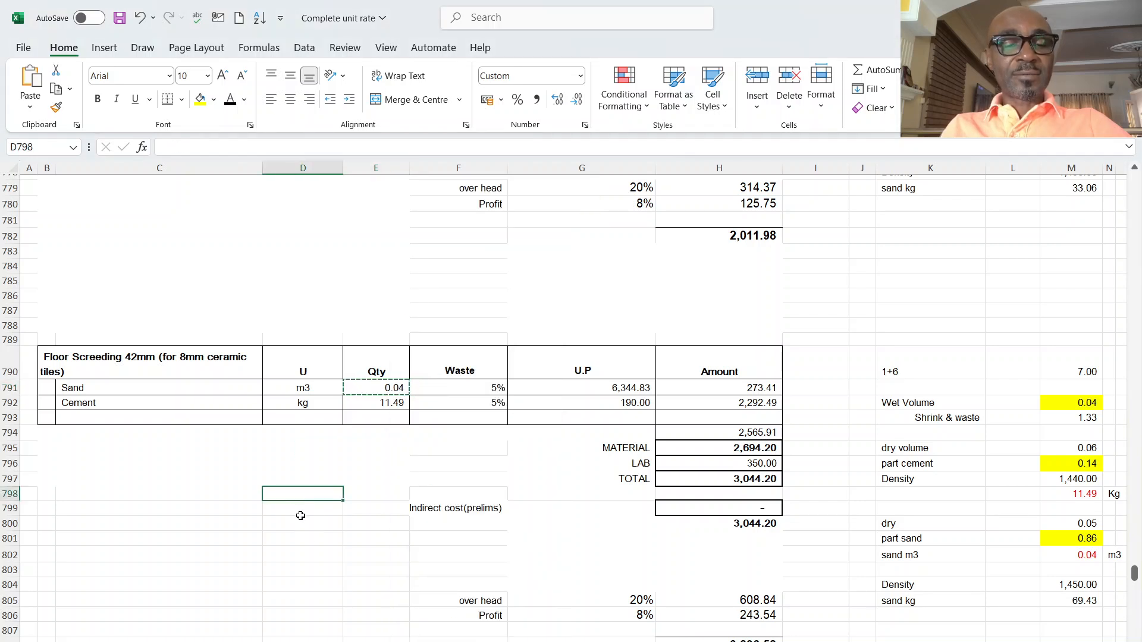
{"action": "right_click", "coordinate": [300, 510]}
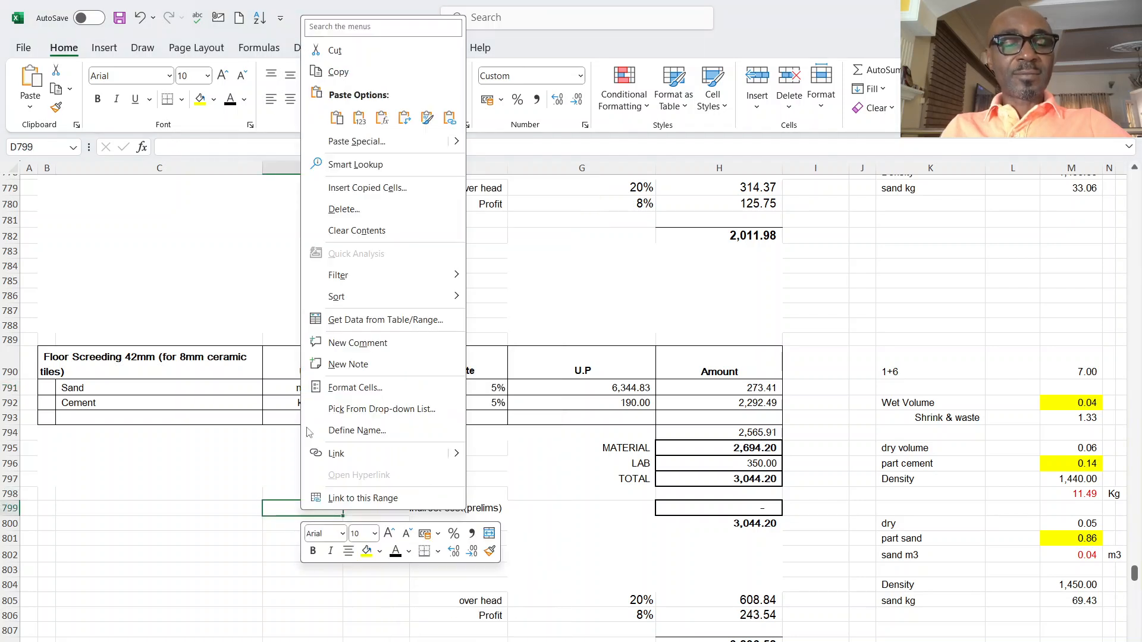
{"action": "left_click", "coordinate": [359, 117]}
{"action": "double_click", "coordinate": [163, 148]}
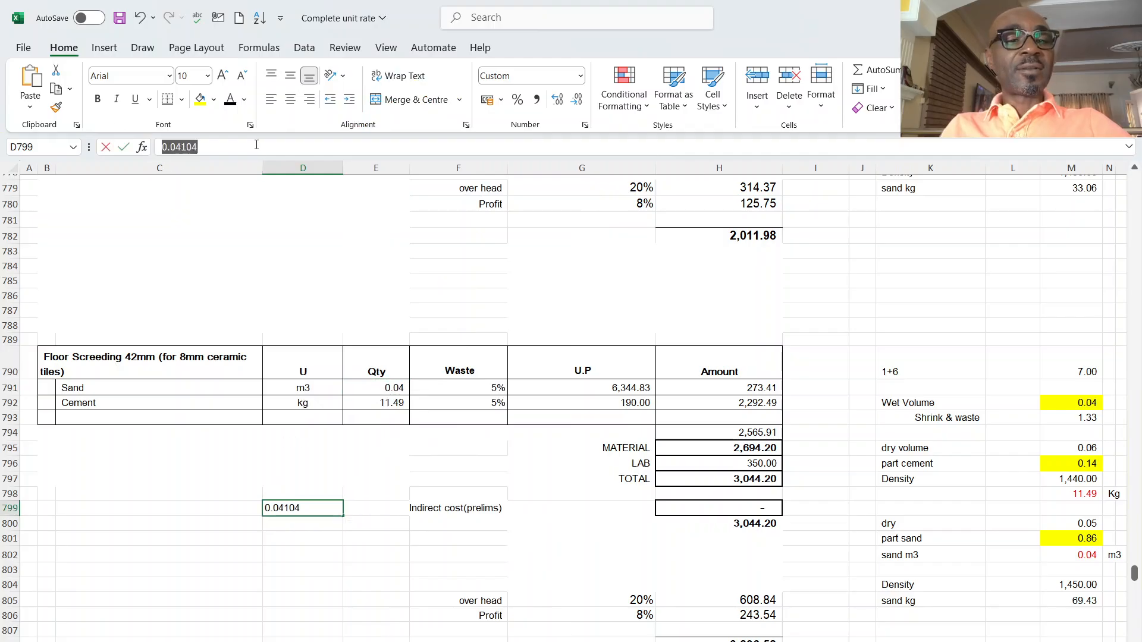
{"action": "right_click", "coordinate": [173, 148]}
{"action": "left_click", "coordinate": [208, 171]}
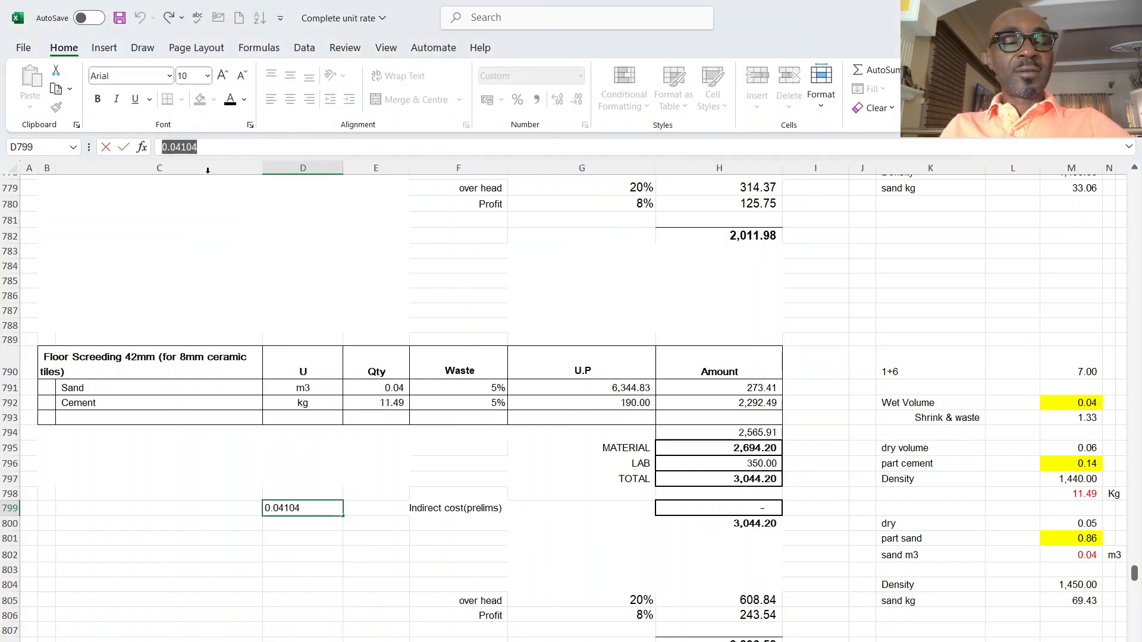
{"action": "left_click", "coordinate": [355, 612]}
- Switch back to the material schedule workbook and replace the sand factor in the Floor screed formula in AM619 with 0.04104
{"action": "mouse_move", "coordinate": [802, 640]}
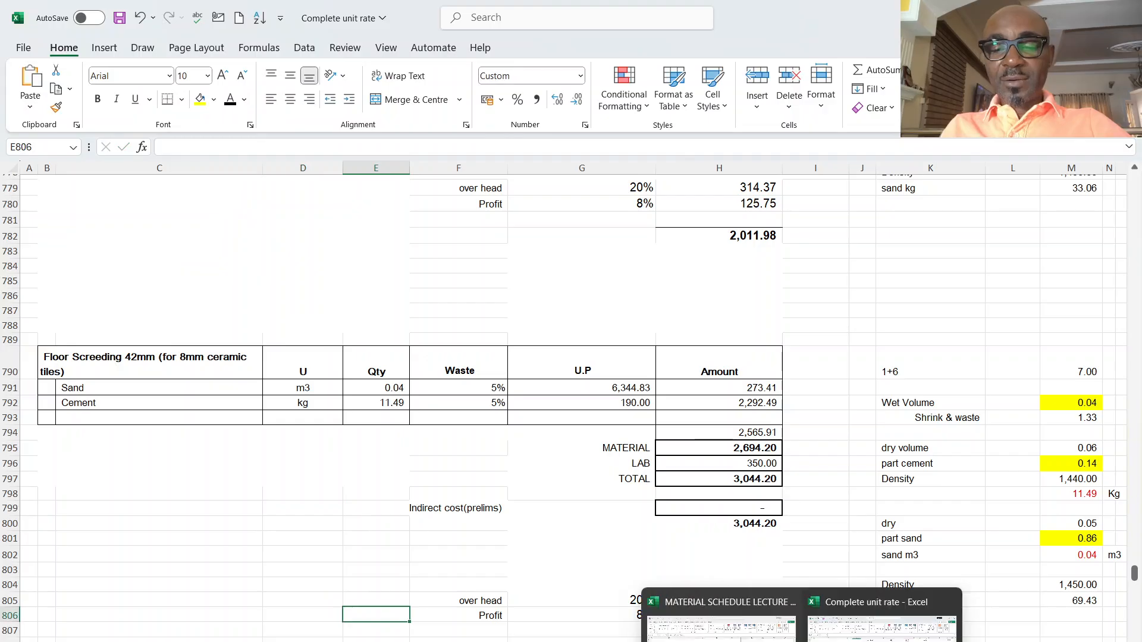
{"action": "left_click", "coordinate": [756, 634]}
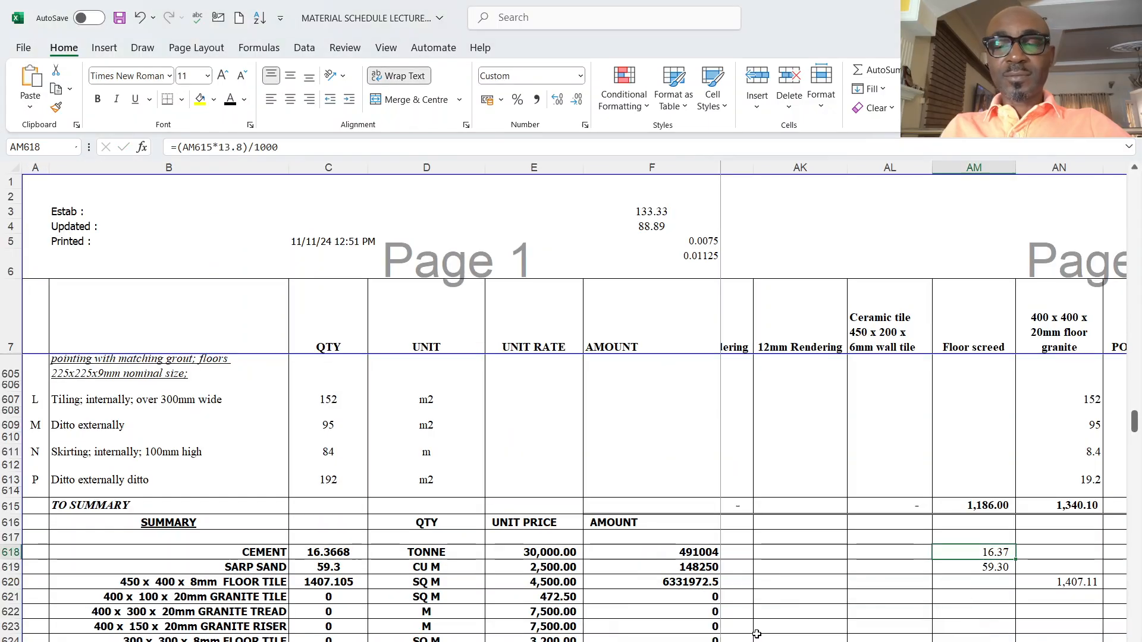
{"action": "left_click", "coordinate": [960, 568]}
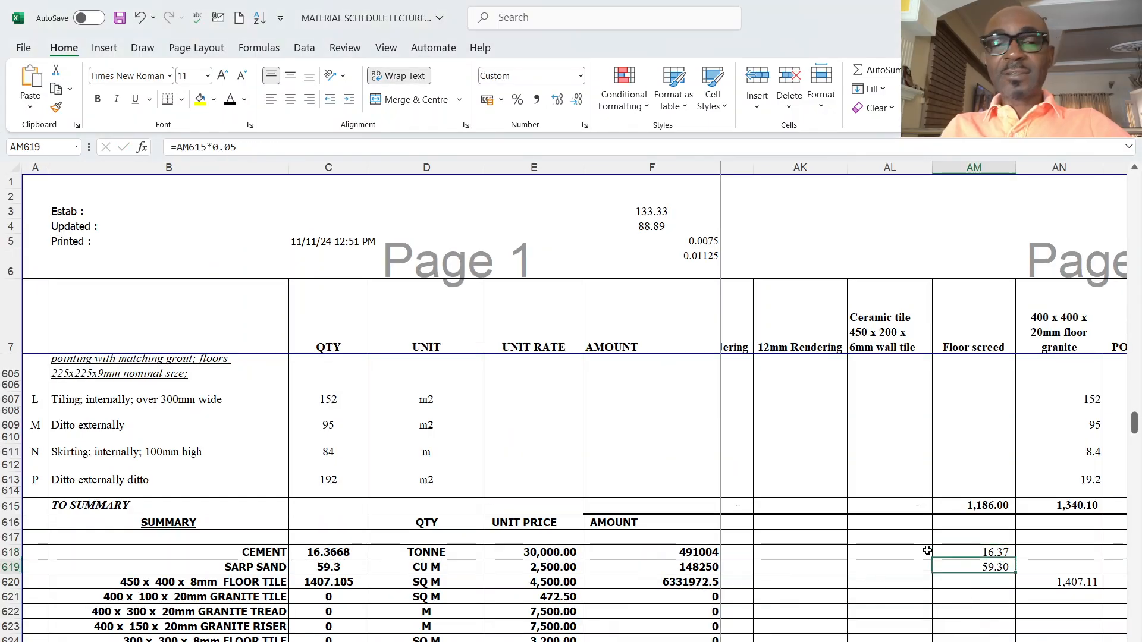
{"action": "double_click", "coordinate": [221, 148]}
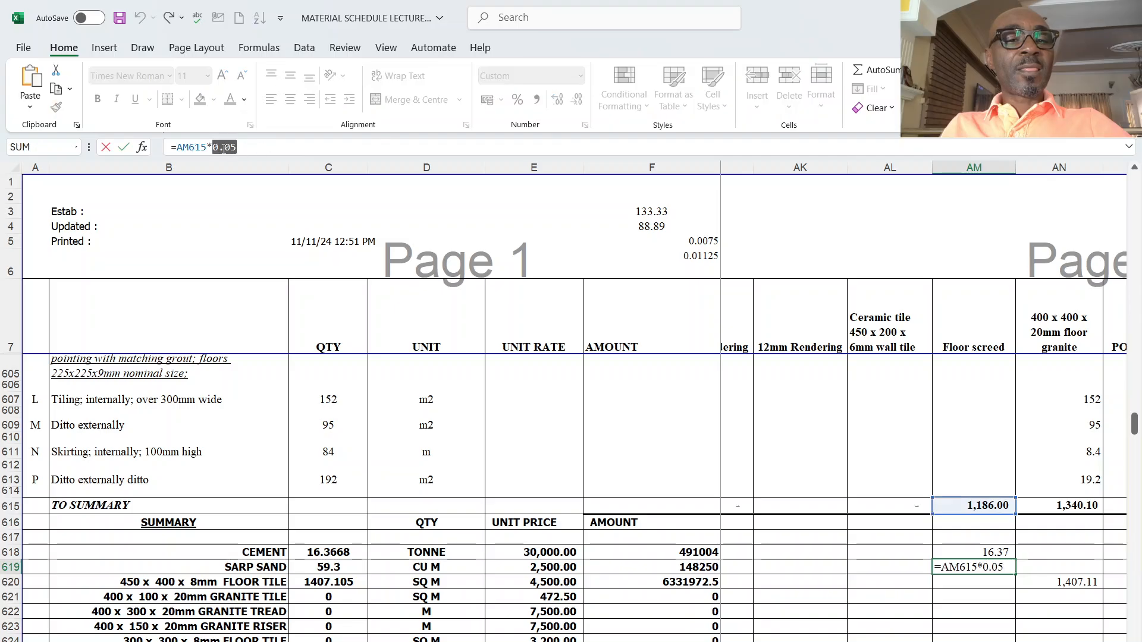
{"action": "right_click", "coordinate": [221, 148]}
{"action": "left_click", "coordinate": [257, 226]}
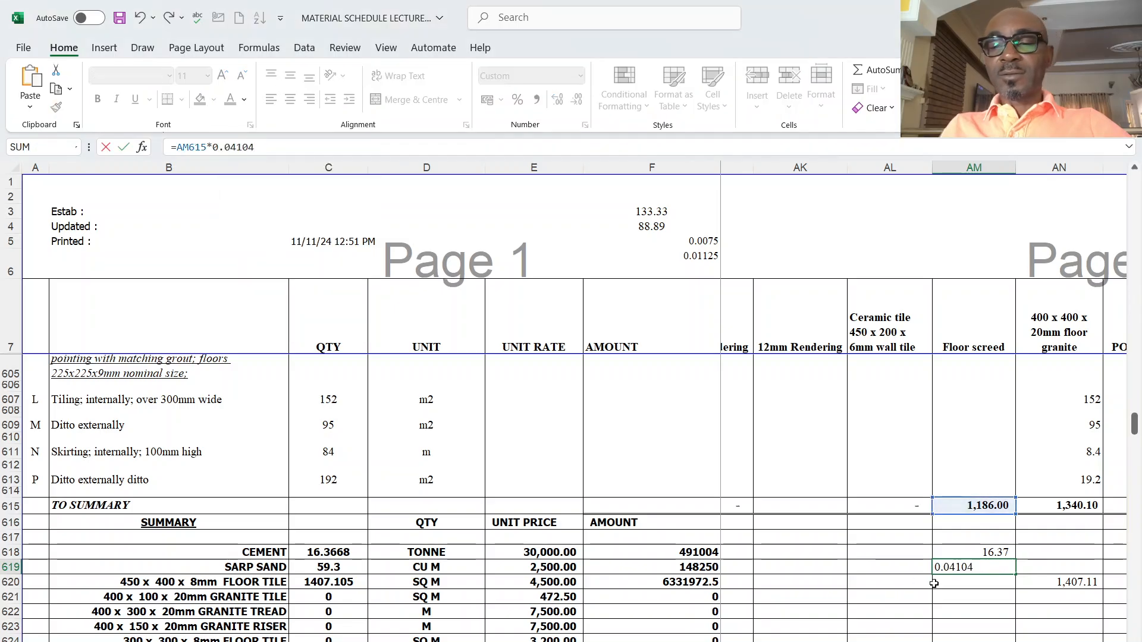
{"action": "left_click", "coordinate": [954, 578]}
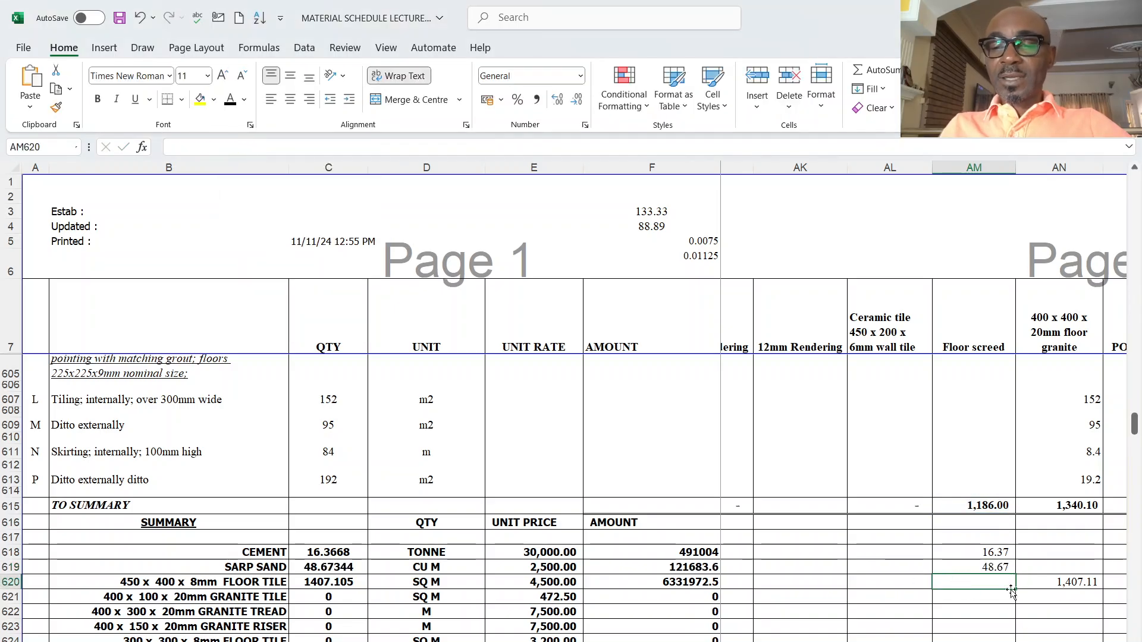
- Check the cement quantity in the Complete unit rate workbook and change the Floor screed cement formula in AM618 to =(AM615*11.41)/1000
{"action": "left_click", "coordinate": [975, 550]}
{"action": "mouse_move", "coordinate": [801, 641]}
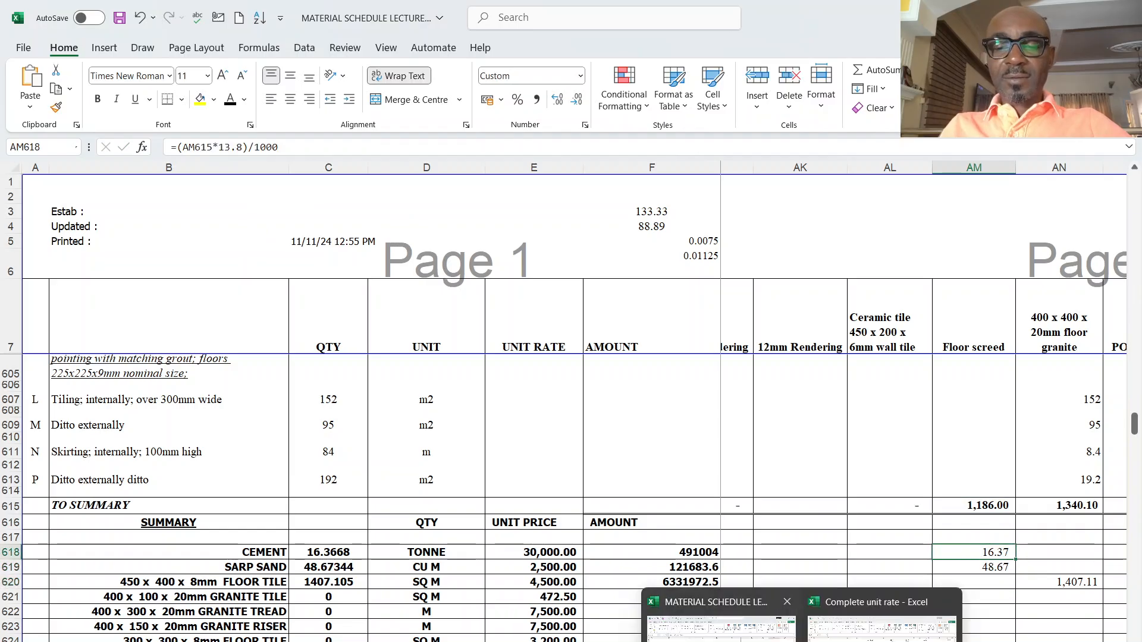
{"action": "left_click", "coordinate": [881, 622]}
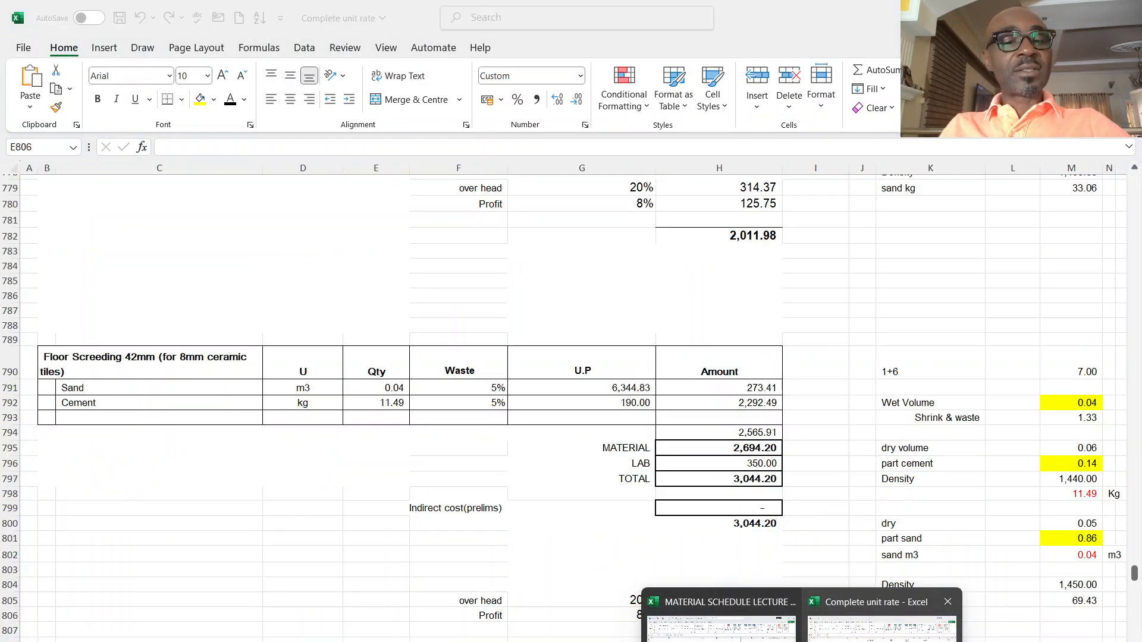
{"action": "left_click", "coordinate": [721, 622]}
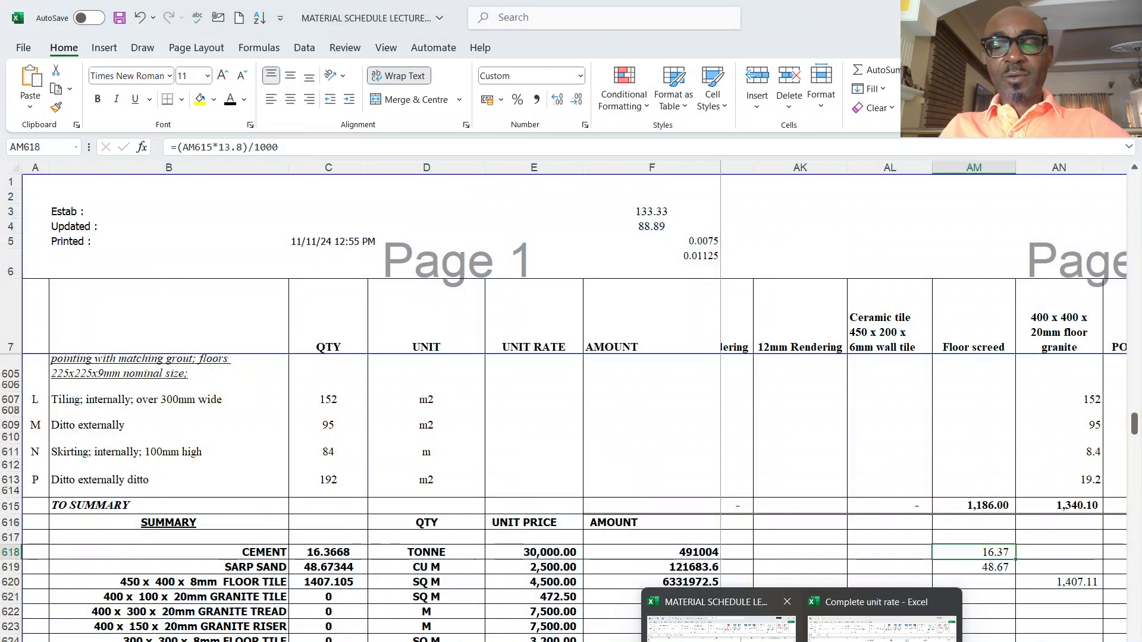
{"action": "left_click", "coordinate": [229, 147]}
{"action": "key", "text": "BackSpace"}
{"action": "type", "text": "1"}
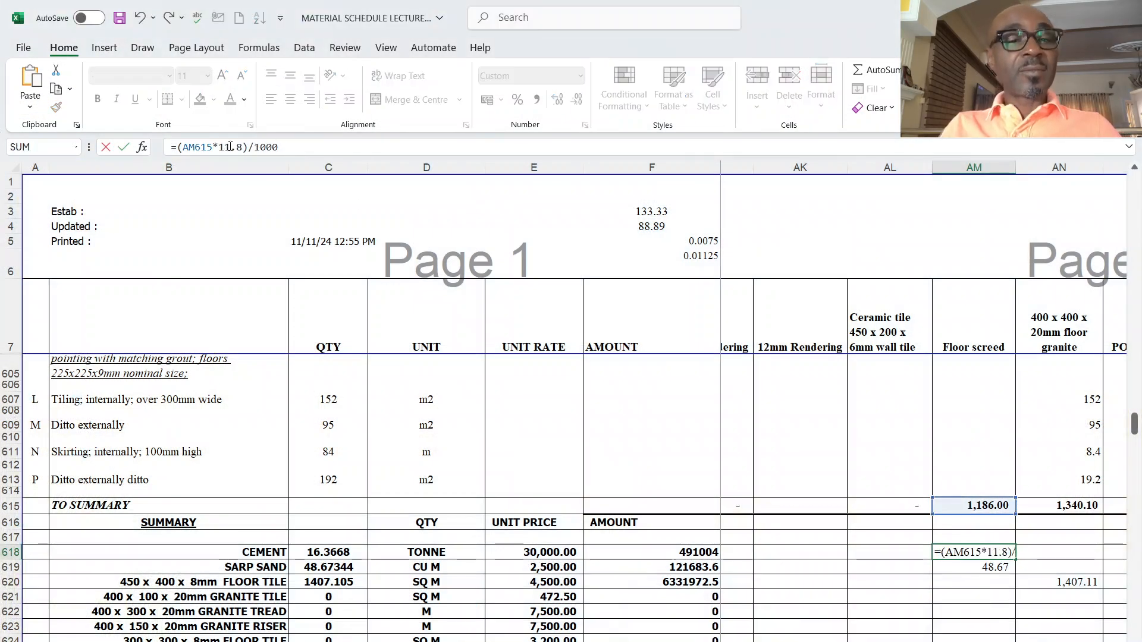
{"action": "key", "text": "BackSpace"}
{"action": "type", "text": "41"}
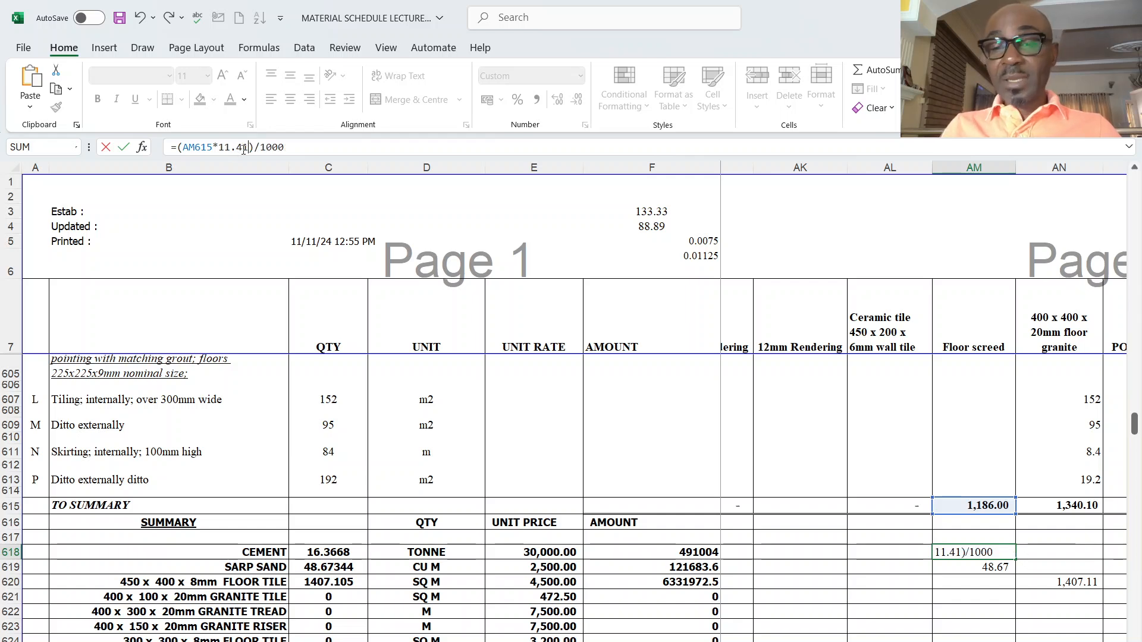
{"action": "left_click", "coordinate": [123, 147]}
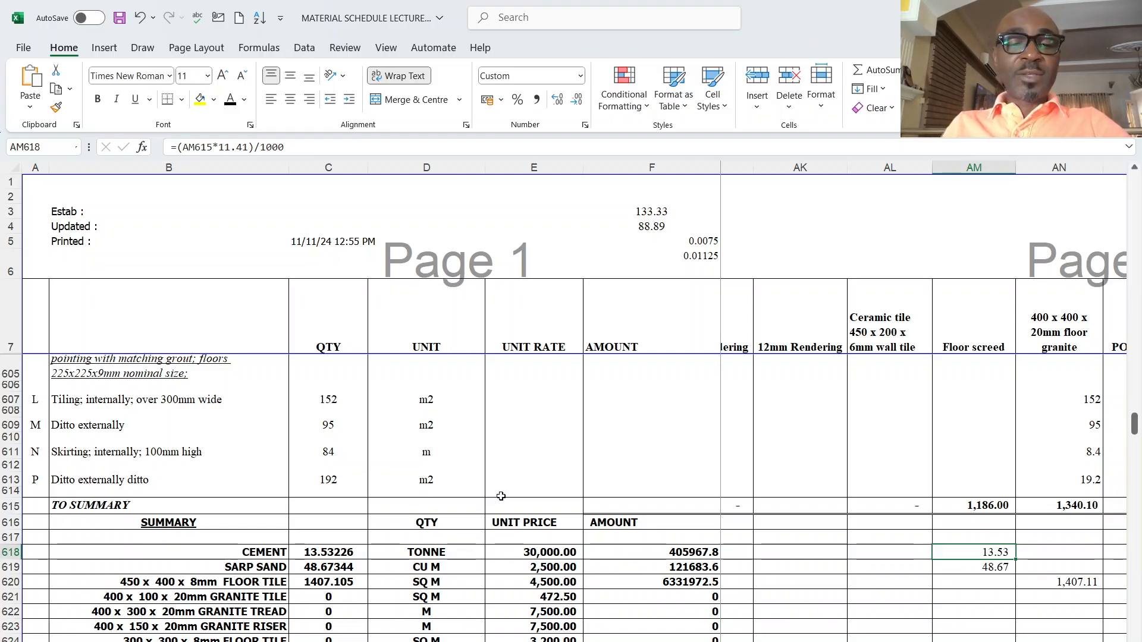
- Inspect the Floor screed sand formula in AM619 and the floor granite column's tile and cement glue formulas in AN620 and AN626
{"action": "left_click", "coordinate": [997, 569]}
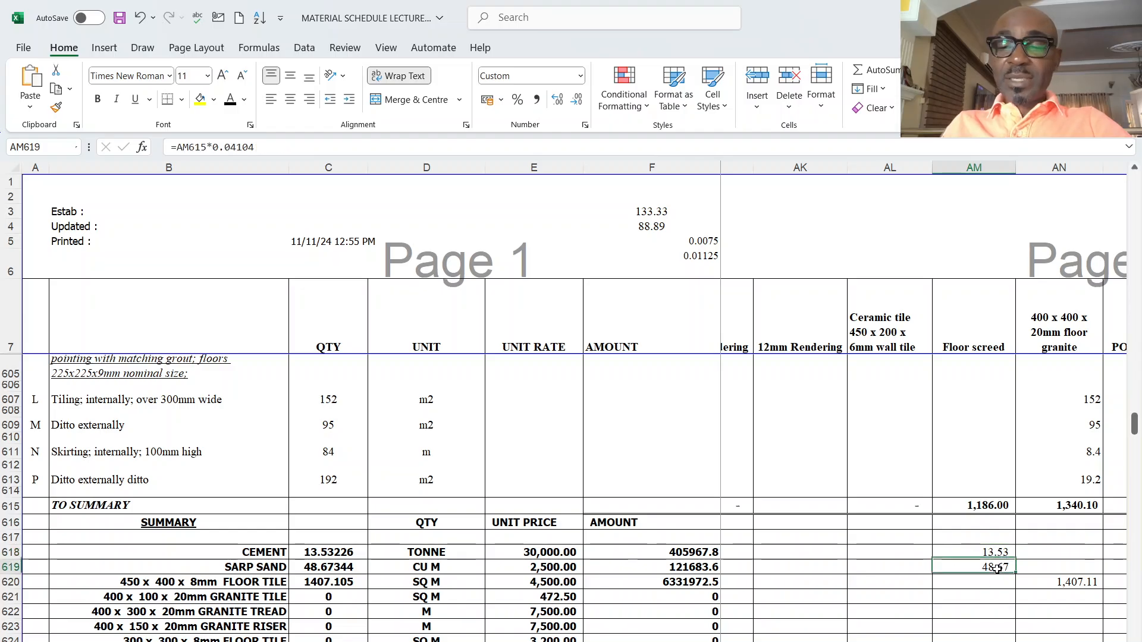
{"action": "left_click", "coordinate": [1076, 581]}
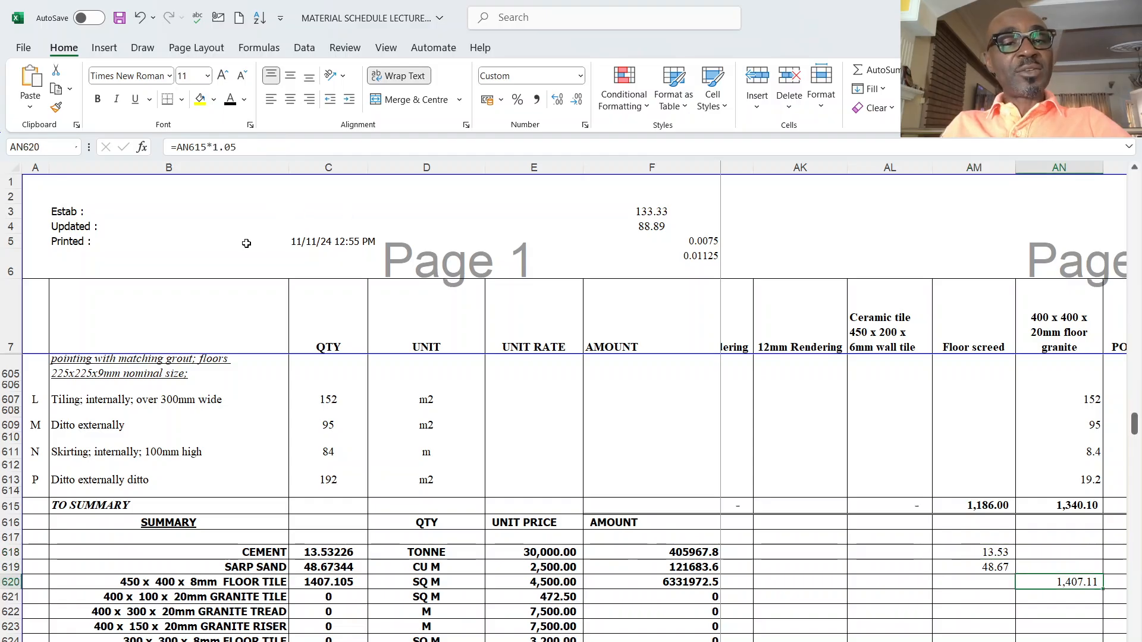
{"action": "scroll", "coordinate": [983, 580], "scroll_direction": "right", "scroll_amount": 2}
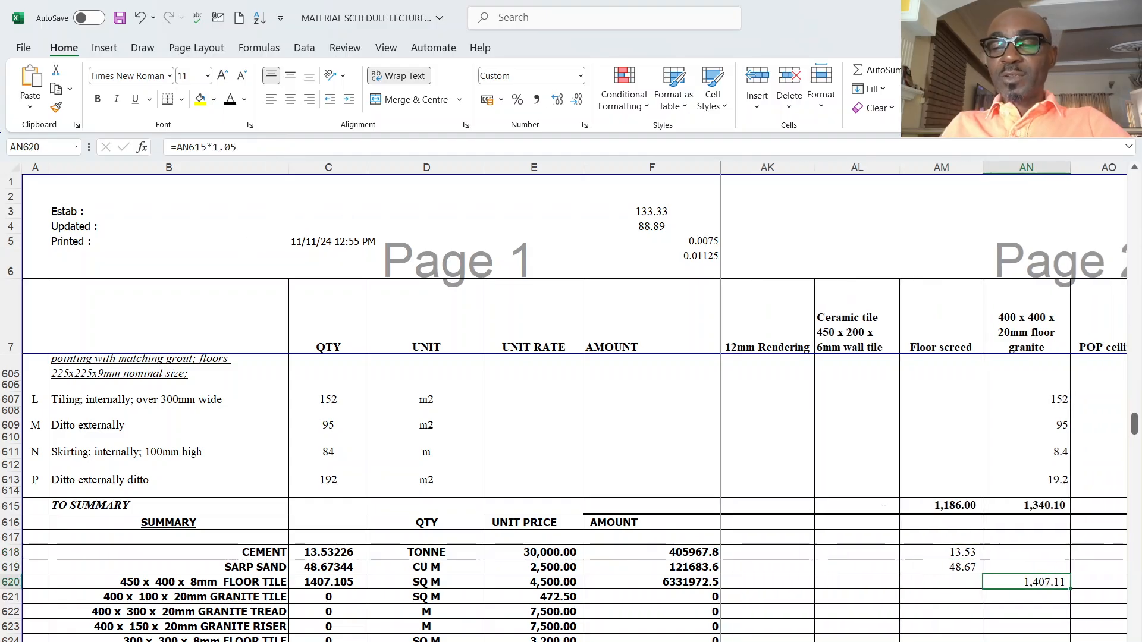
{"action": "scroll", "coordinate": [951, 604], "scroll_direction": "down", "scroll_amount": 2}
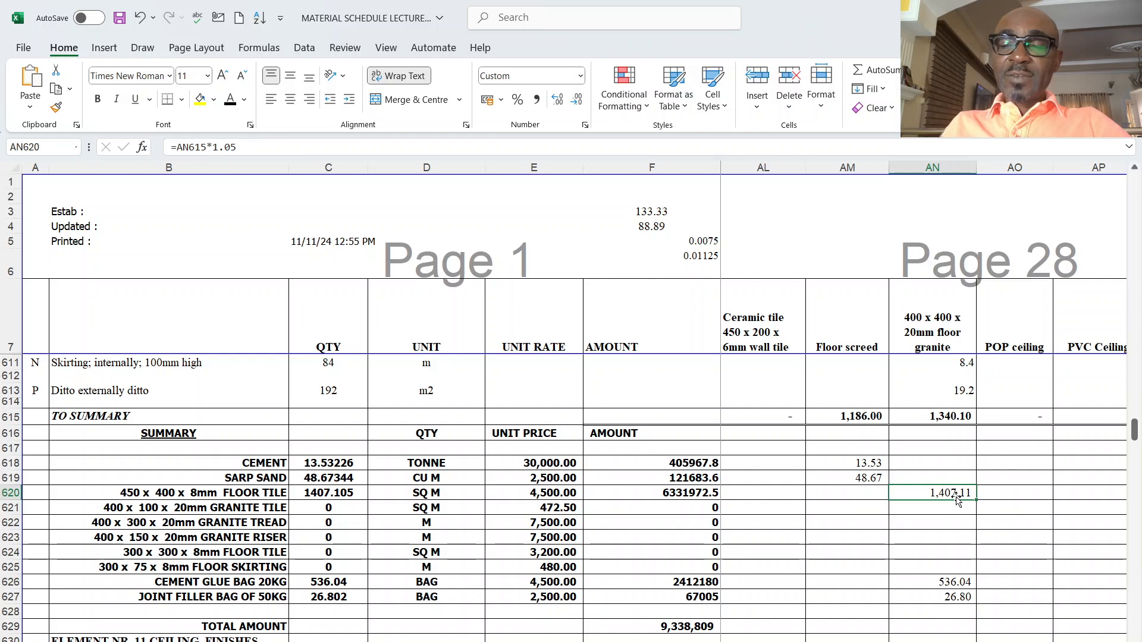
{"action": "left_click", "coordinate": [937, 583]}
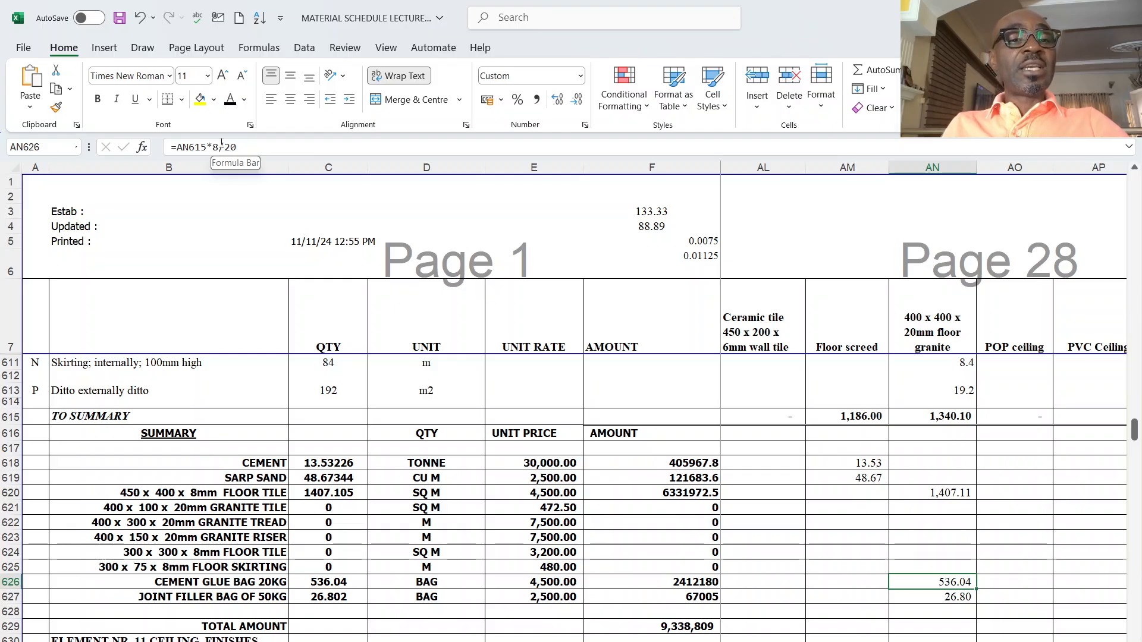
{"action": "left_click", "coordinate": [880, 611]}
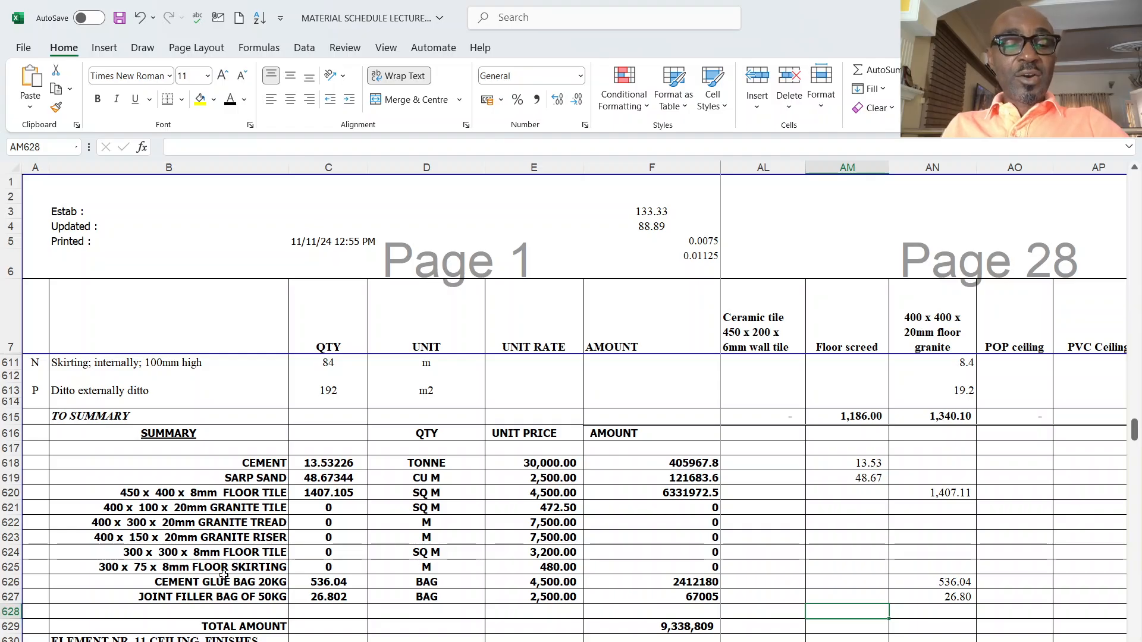
- Examine the joint filler formula in AN627 under the floor granite column and the column total it draws on
{"action": "left_click", "coordinate": [963, 600]}
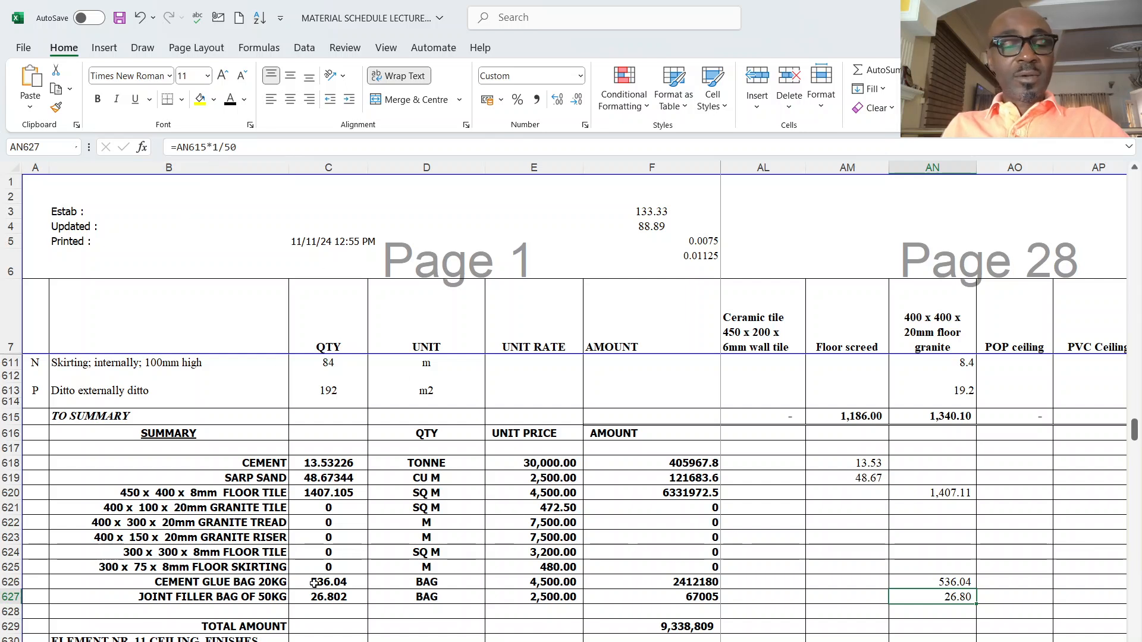
{"action": "left_click", "coordinate": [948, 639]}
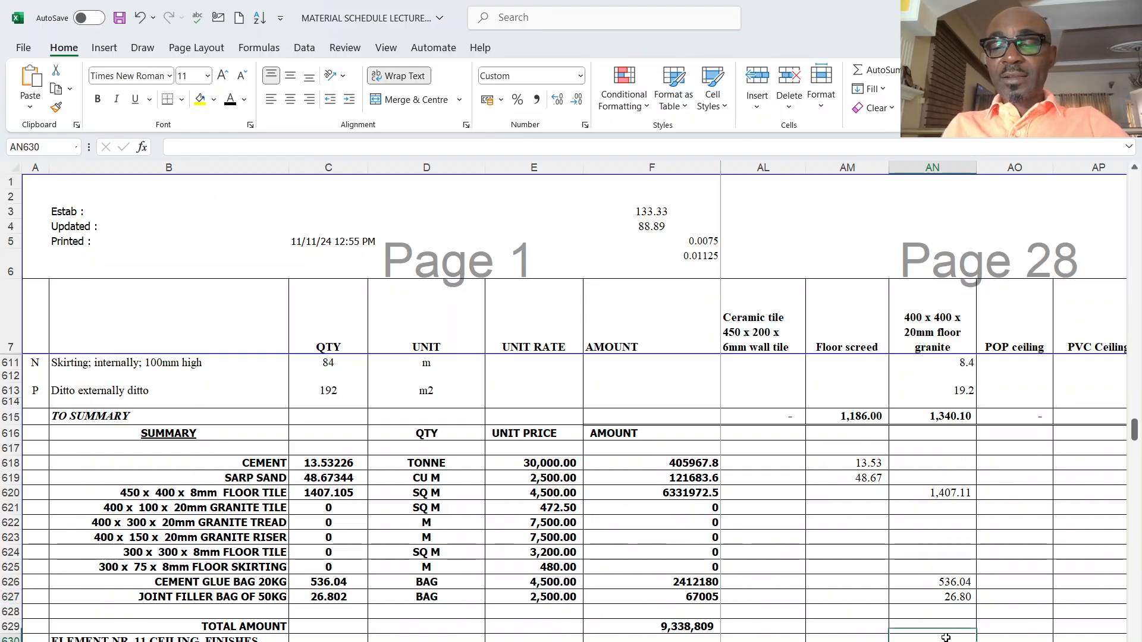
{"action": "left_click", "coordinate": [960, 597]}
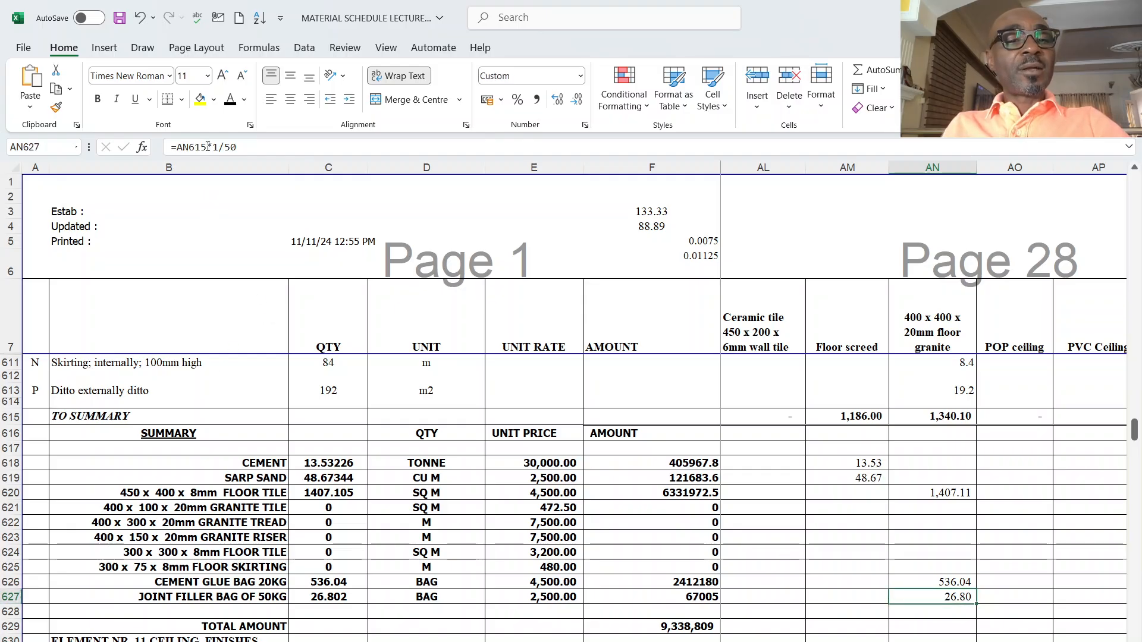
{"action": "left_click", "coordinate": [249, 142]}
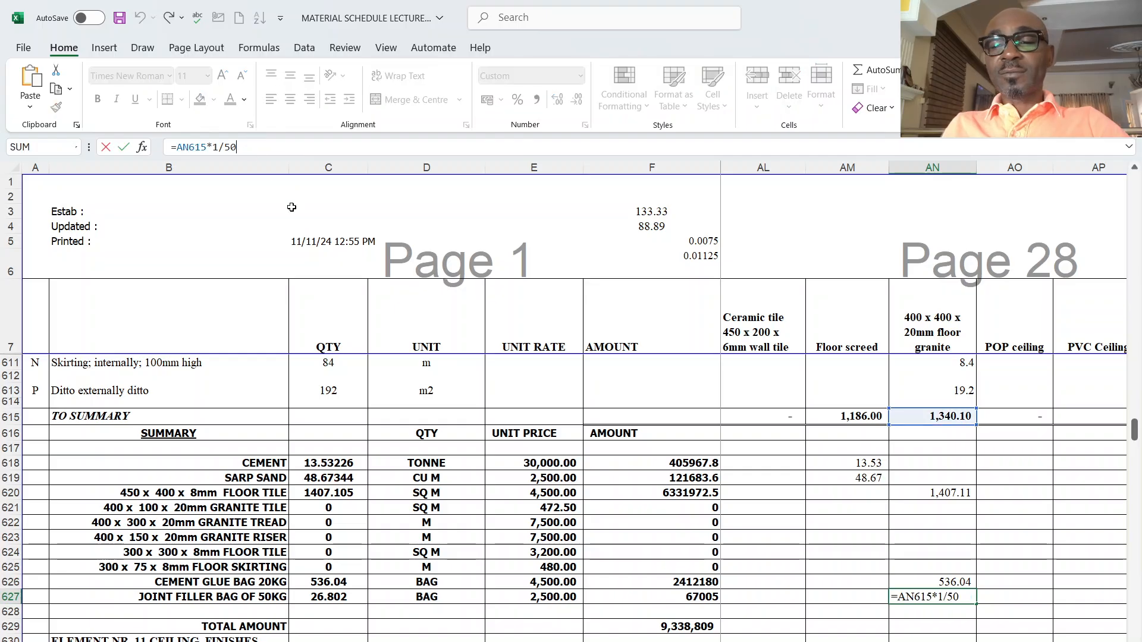
{"action": "left_click", "coordinate": [979, 580]}
{"action": "left_click", "coordinate": [963, 597]}
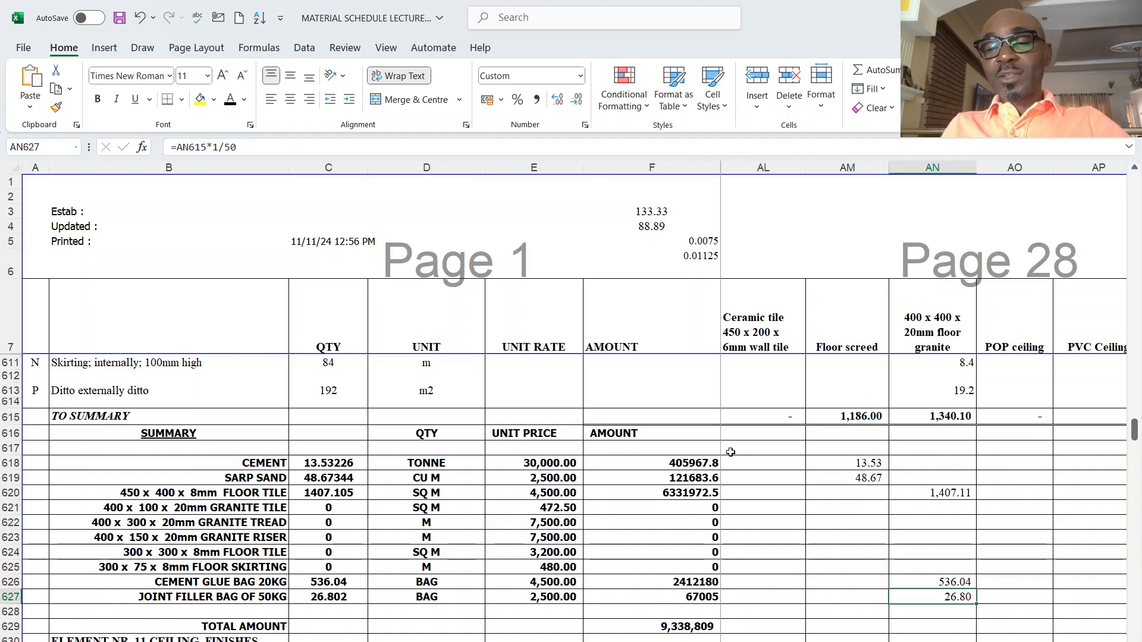
{"action": "left_click", "coordinate": [281, 149]}
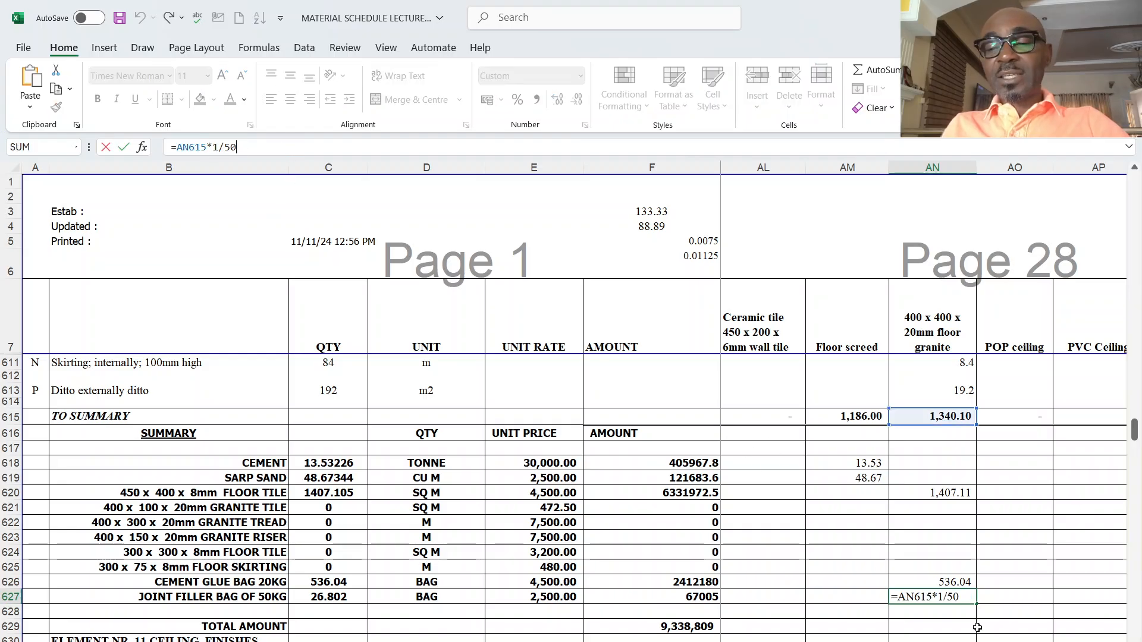
{"action": "key", "text": "Return"}
{"action": "left_click", "coordinate": [952, 596]}
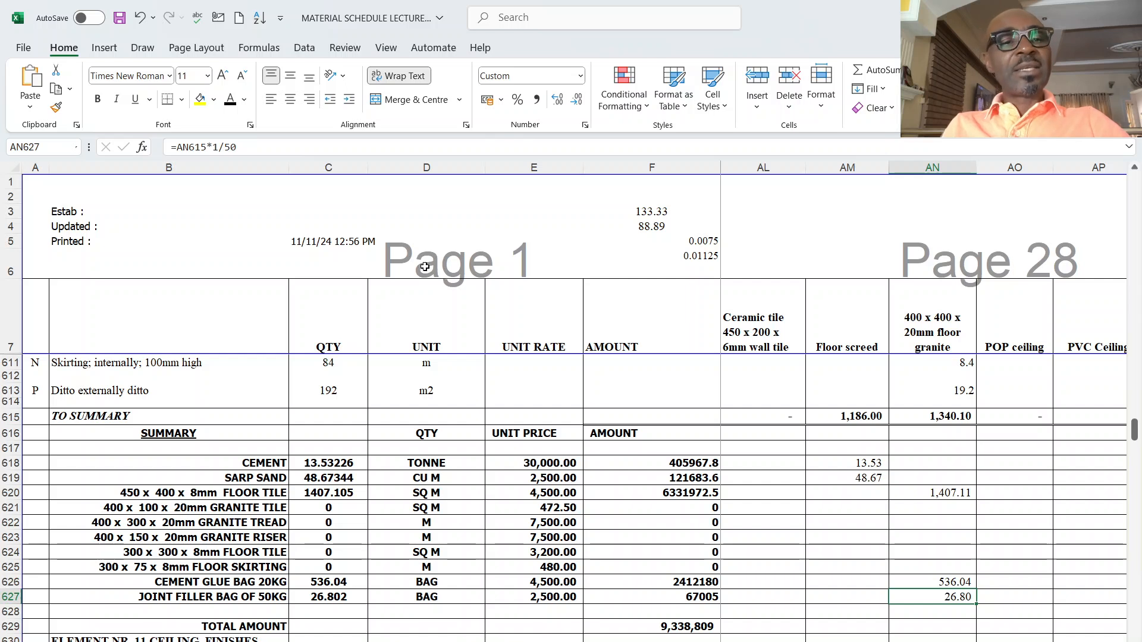
- Change the joint filler formula in AN627 to =AN615*1/20
{"action": "left_click", "coordinate": [232, 148]}
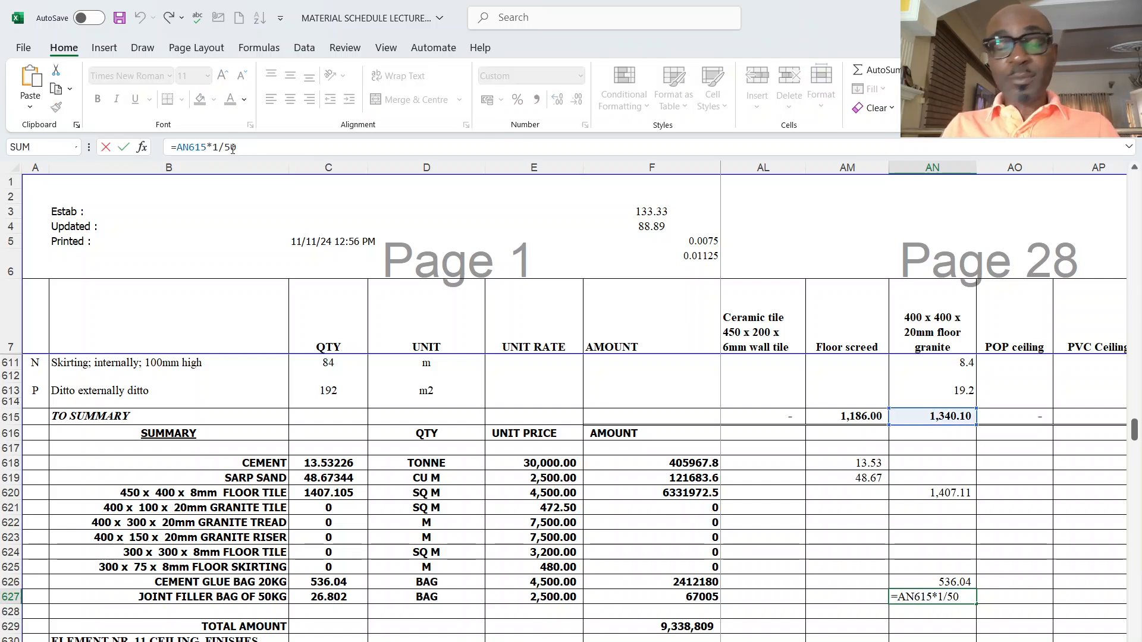
{"action": "key", "text": "BackSpace"}
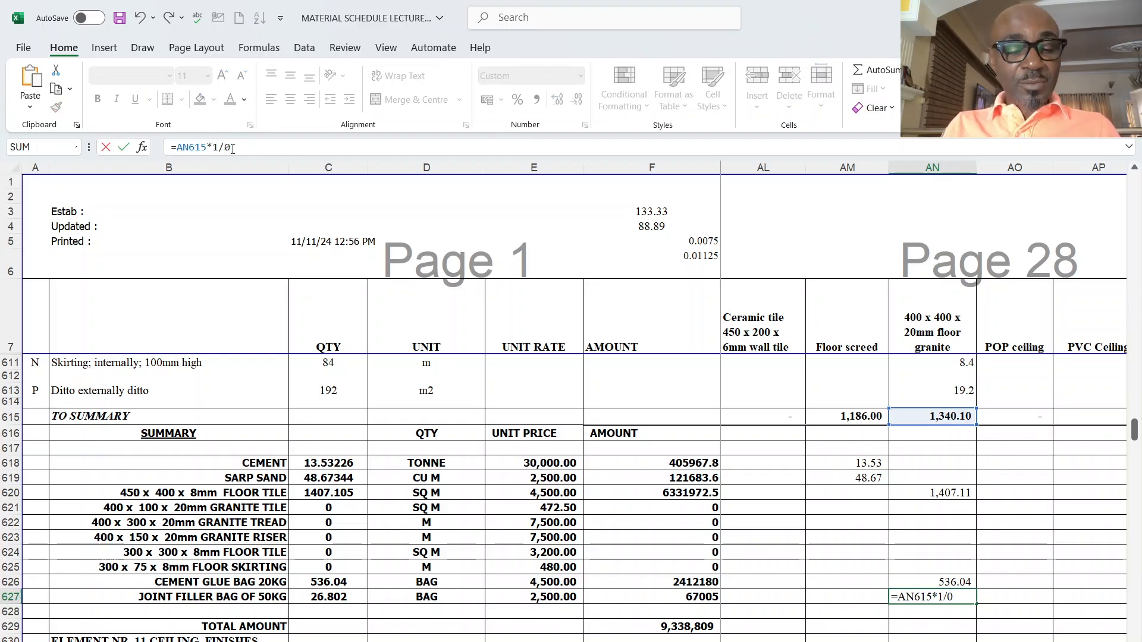
{"action": "type", "text": "2"}
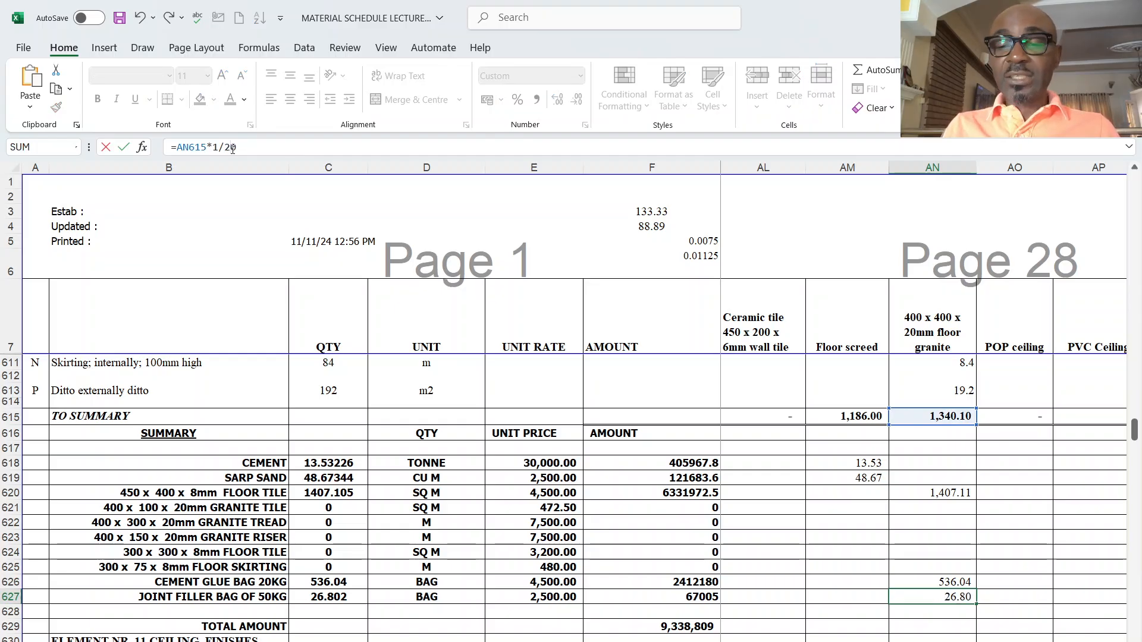
{"action": "key", "text": "Return"}
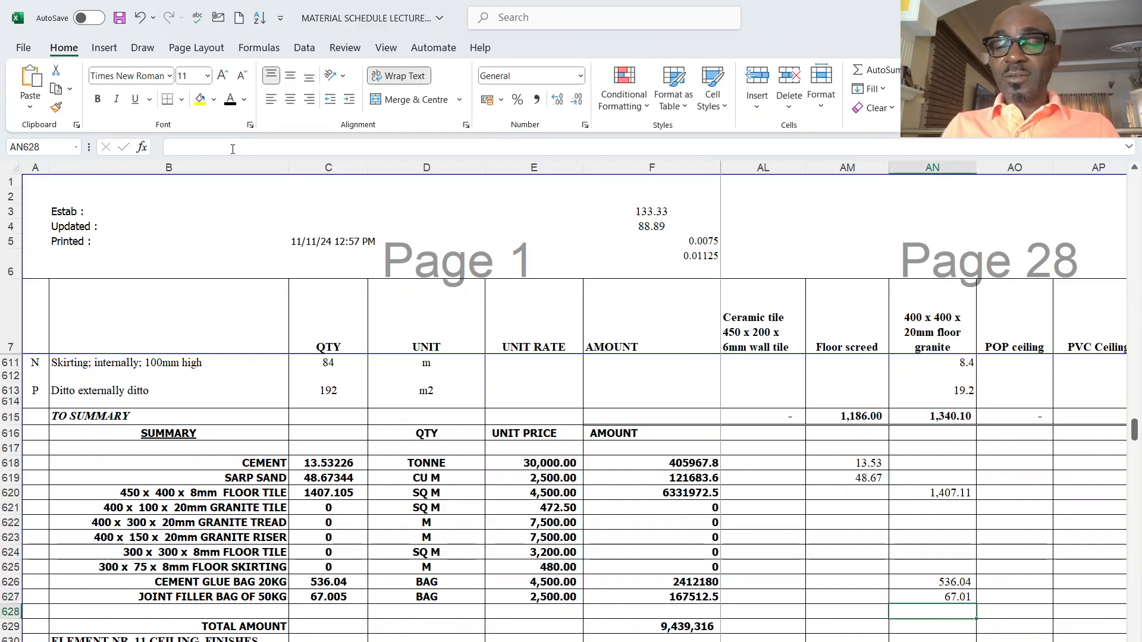
{"action": "left_click", "coordinate": [964, 598]}
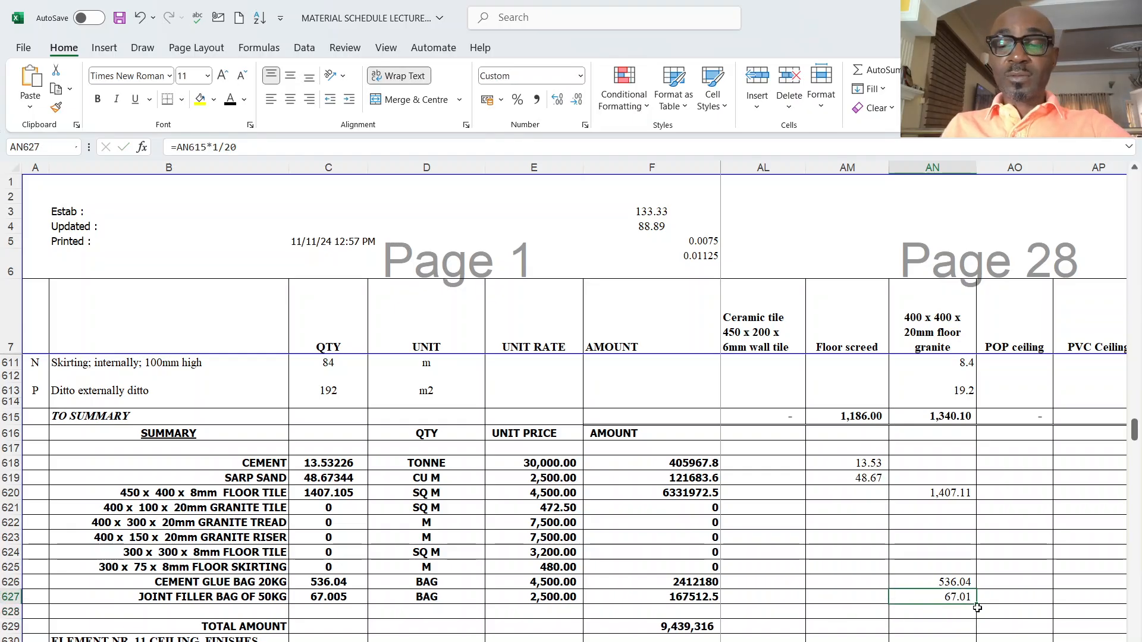
- Go to the ceiling finishes summary and examine the POP cement and filler rows and the POP cement formula in AO666
{"action": "scroll", "coordinate": [978, 596], "scroll_direction": "down", "scroll_amount": 2}
{"action": "scroll", "coordinate": [978, 596], "scroll_direction": "up", "scroll_amount": 2}
{"action": "scroll", "coordinate": [892, 606], "scroll_direction": "down", "scroll_amount": 1}
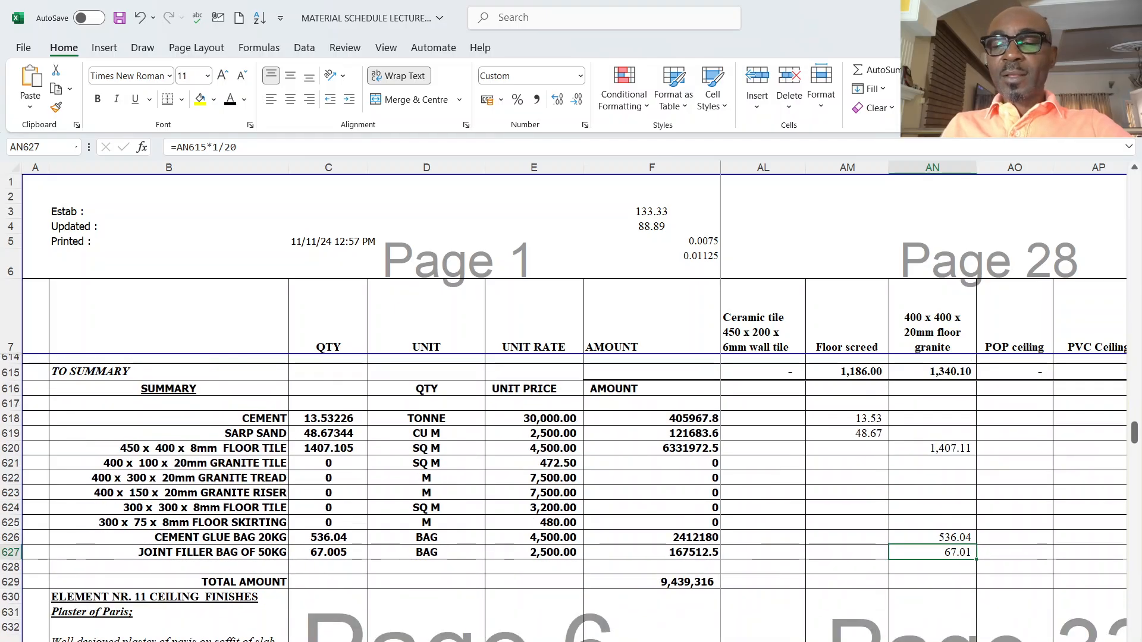
{"action": "scroll", "coordinate": [832, 601], "scroll_direction": "down", "scroll_amount": 5}
{"action": "scroll", "coordinate": [763, 587], "scroll_direction": "up", "scroll_amount": 1}
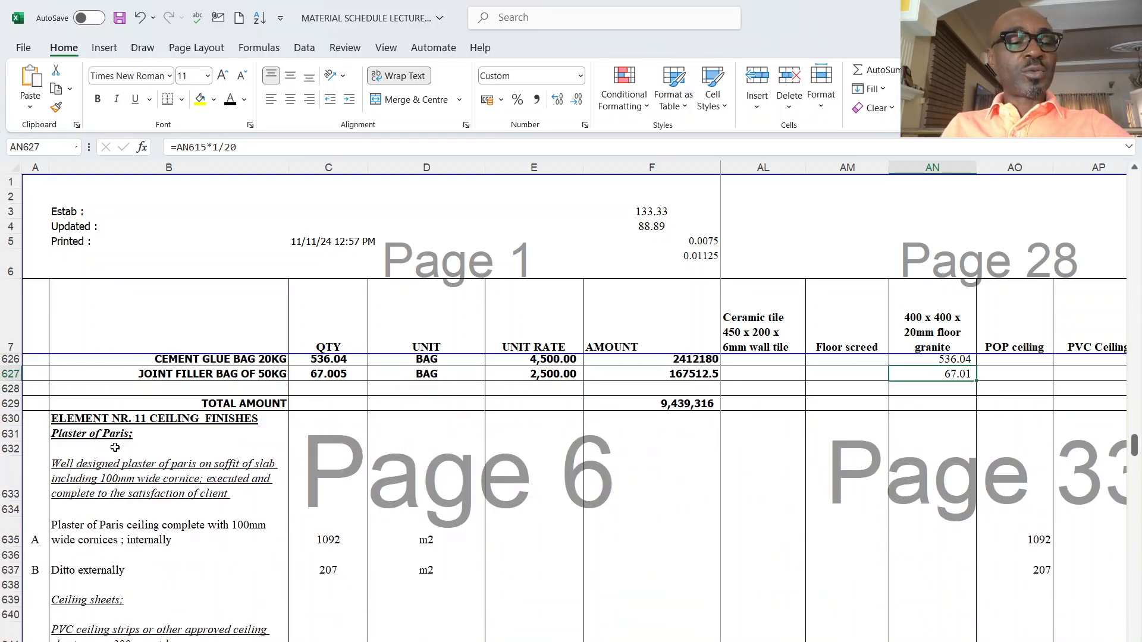
{"action": "scroll", "coordinate": [410, 531], "scroll_direction": "down", "scroll_amount": 2}
{"action": "scroll", "coordinate": [398, 545], "scroll_direction": "down", "scroll_amount": 8}
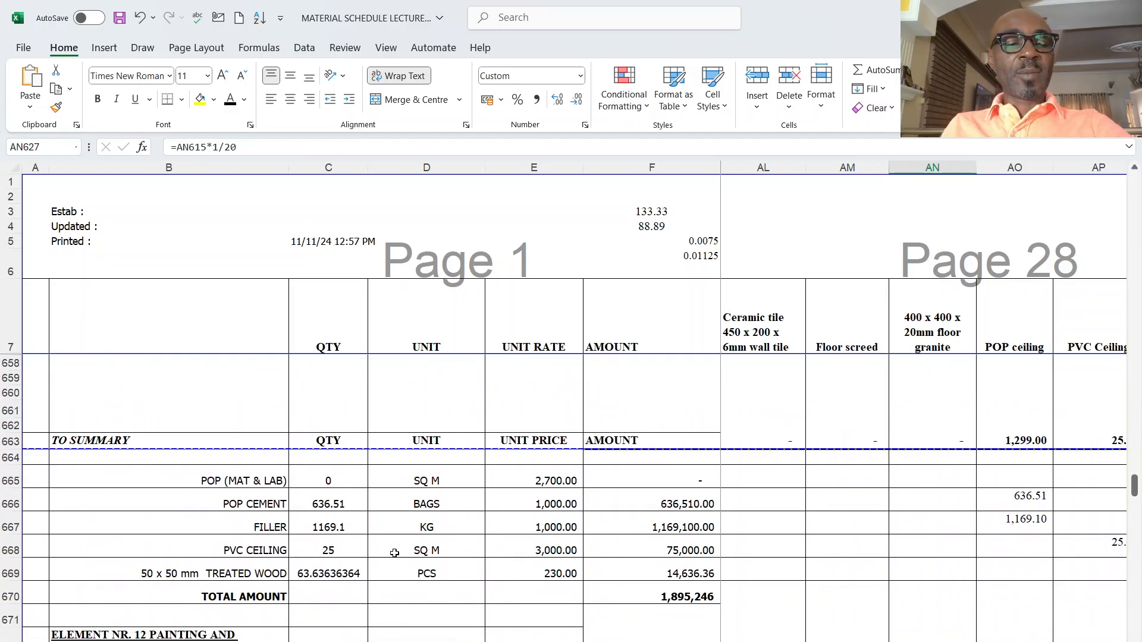
{"action": "left_click_drag", "start_coordinate": [9, 503], "coordinate": [11, 527]}
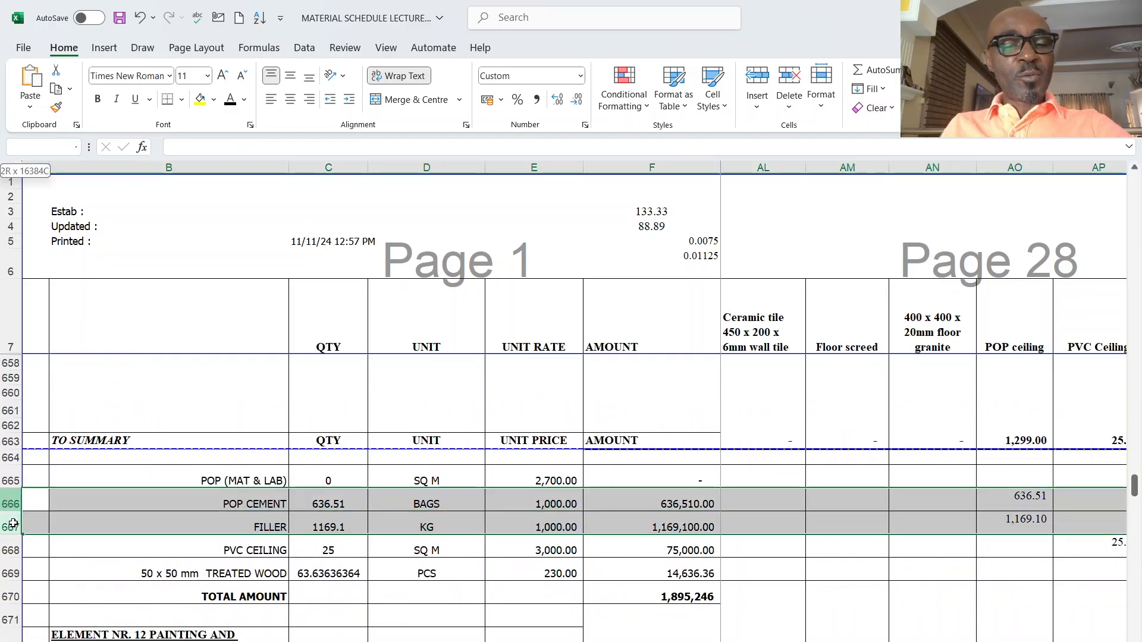
{"action": "left_click", "coordinate": [1027, 502]}
{"action": "left_click", "coordinate": [266, 147]}
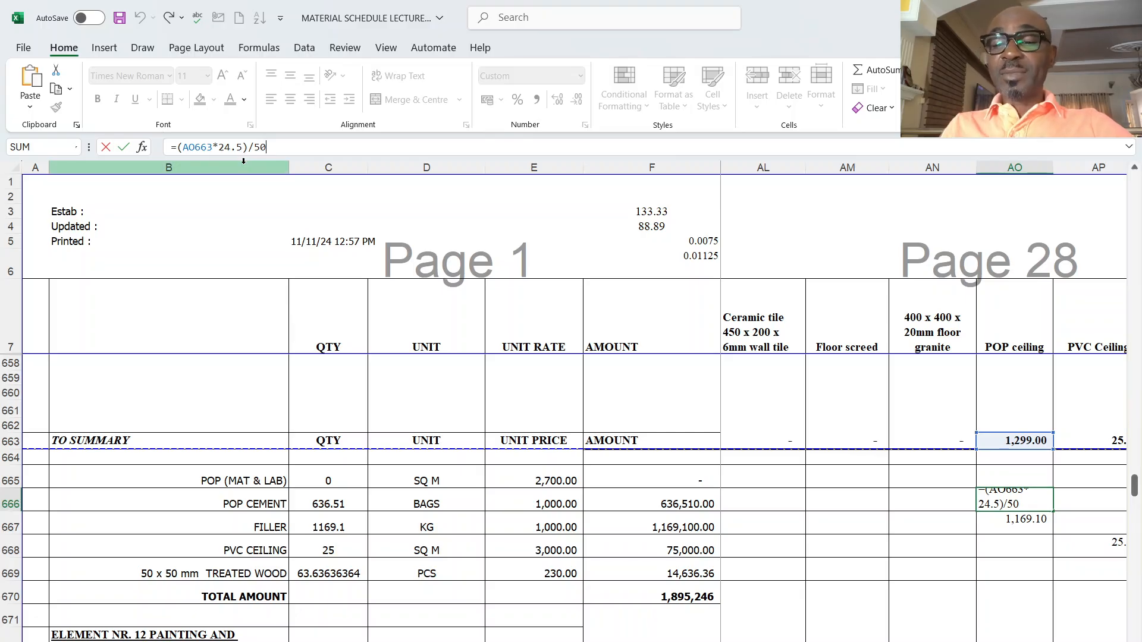
{"action": "left_click", "coordinate": [895, 571]}
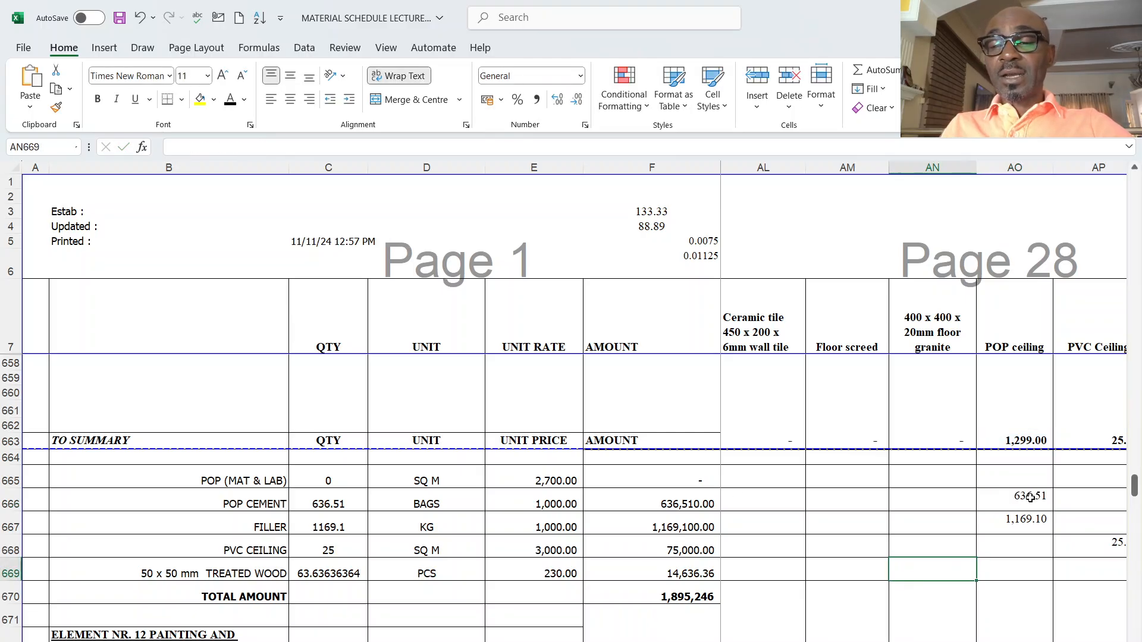
{"action": "left_click", "coordinate": [1029, 496]}
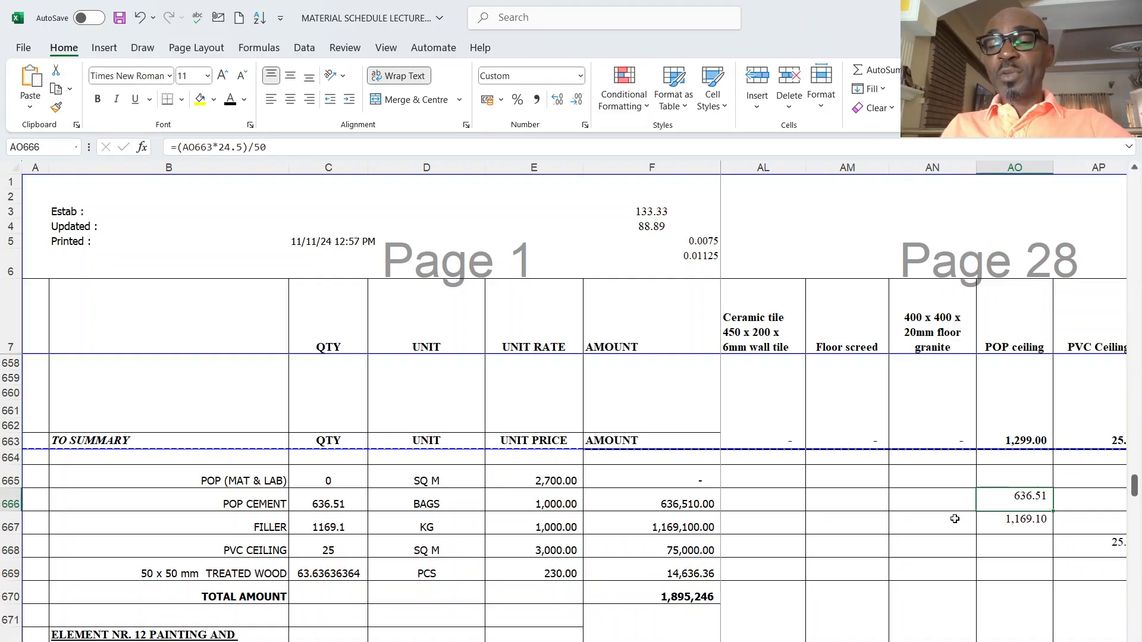
- Inspect the ceiling filler formula in AO667 and the POP ceiling total it refers to
{"action": "left_click", "coordinate": [1030, 519]}
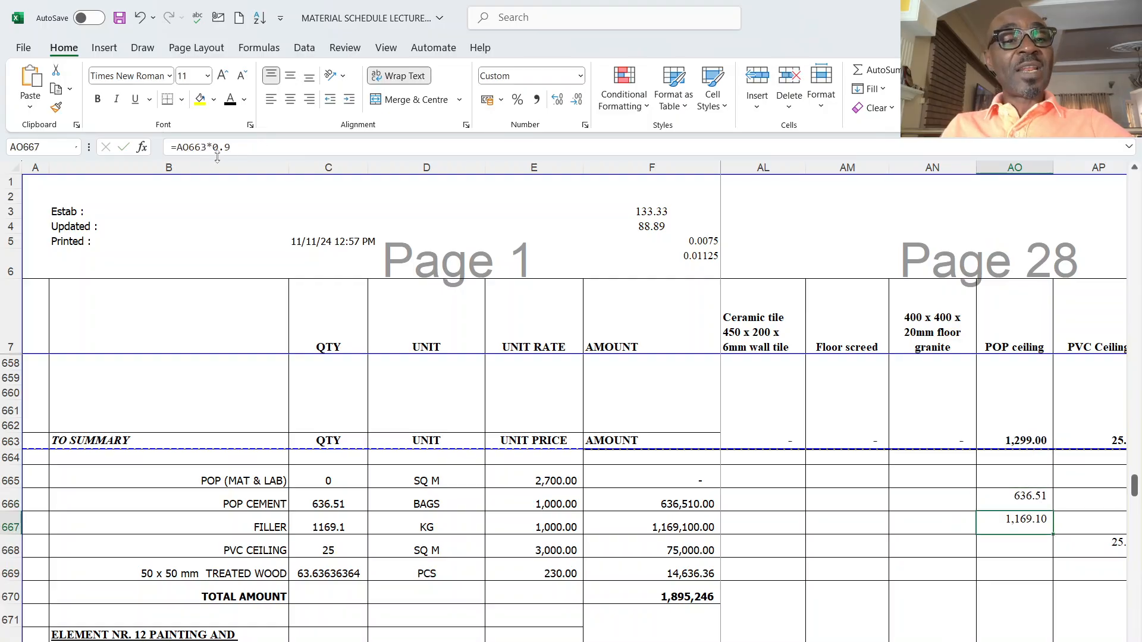
{"action": "left_click", "coordinate": [267, 147]}
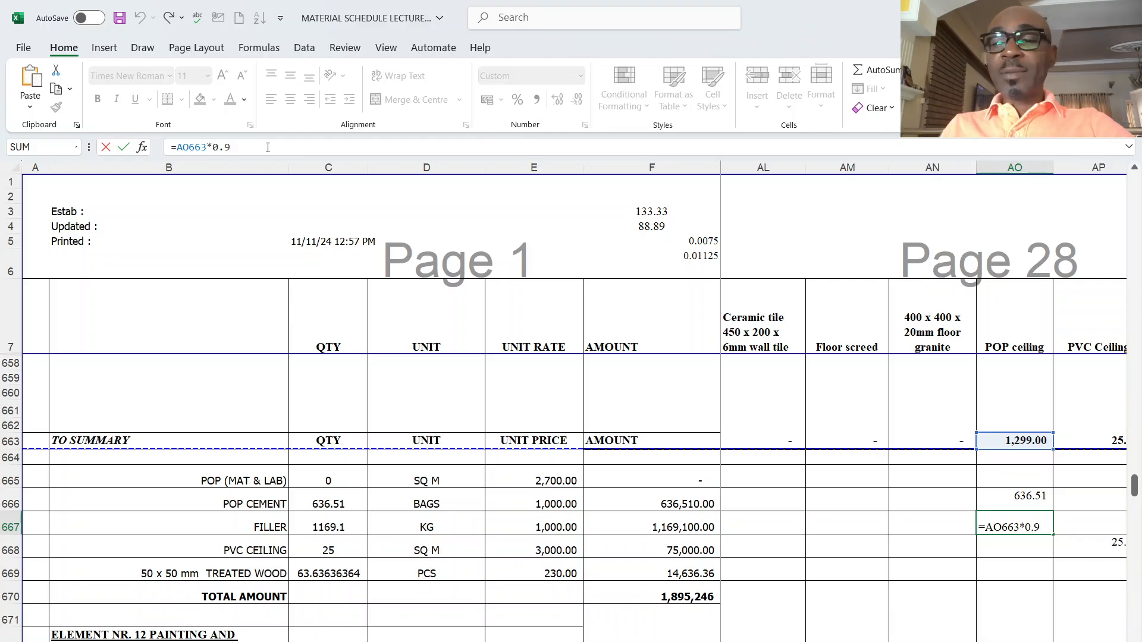
{"action": "left_click", "coordinate": [958, 578]}
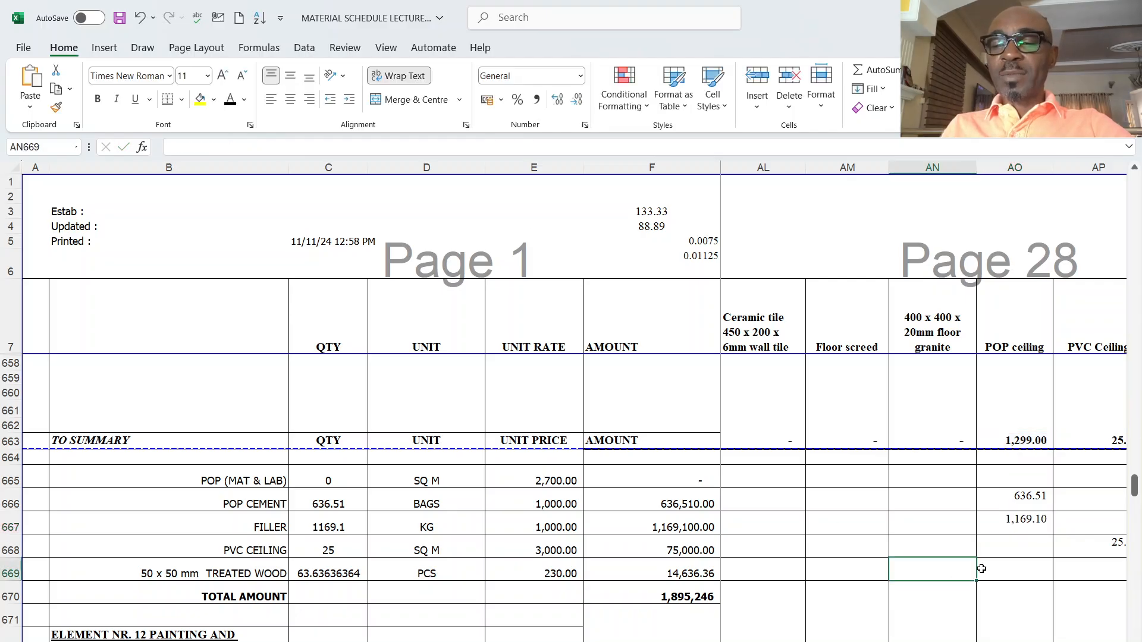
{"action": "left_click", "coordinate": [1033, 525]}
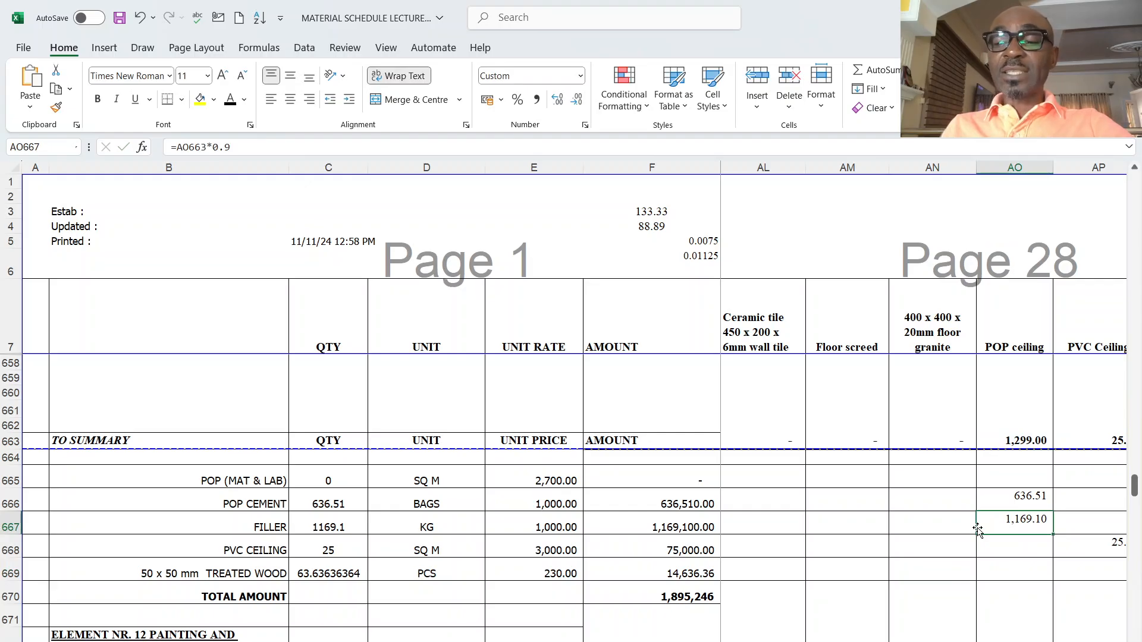
- Set the unit price of POP cement to 11500 and of filler to 4500 in the ceiling finishes summary
{"action": "left_click", "coordinate": [532, 530]}
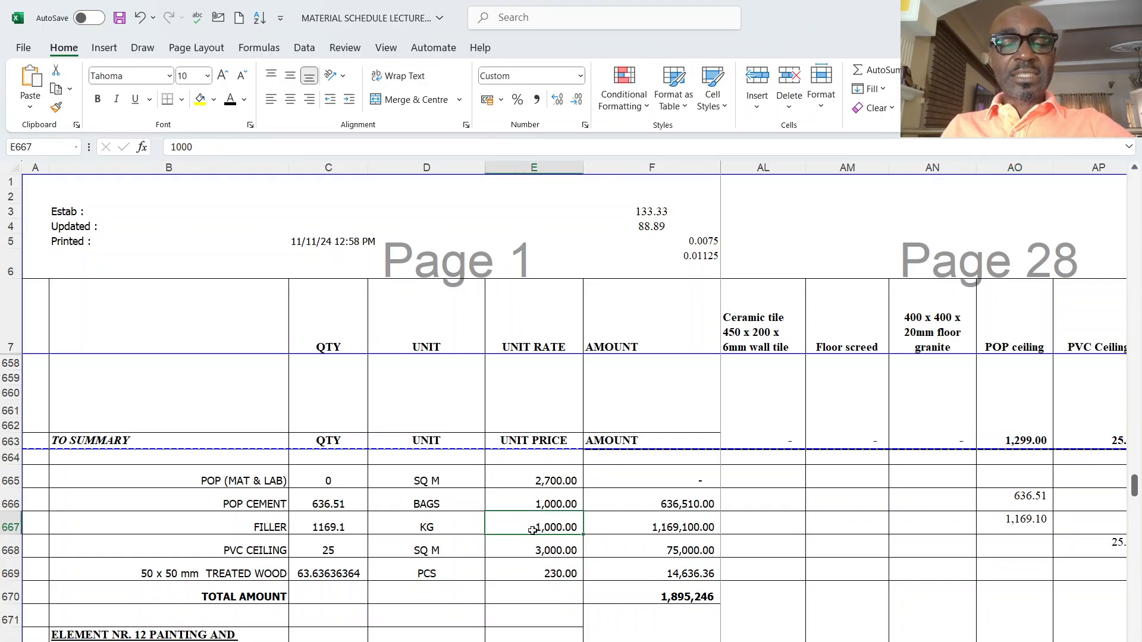
{"action": "left_click", "coordinate": [541, 499]}
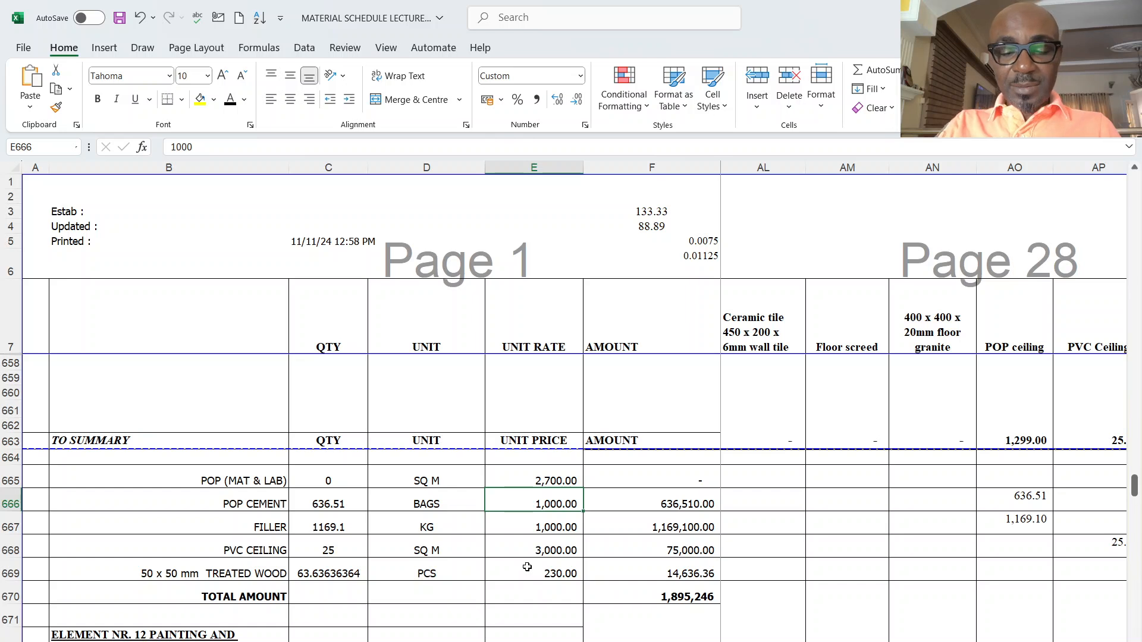
{"action": "type", "text": "1"}
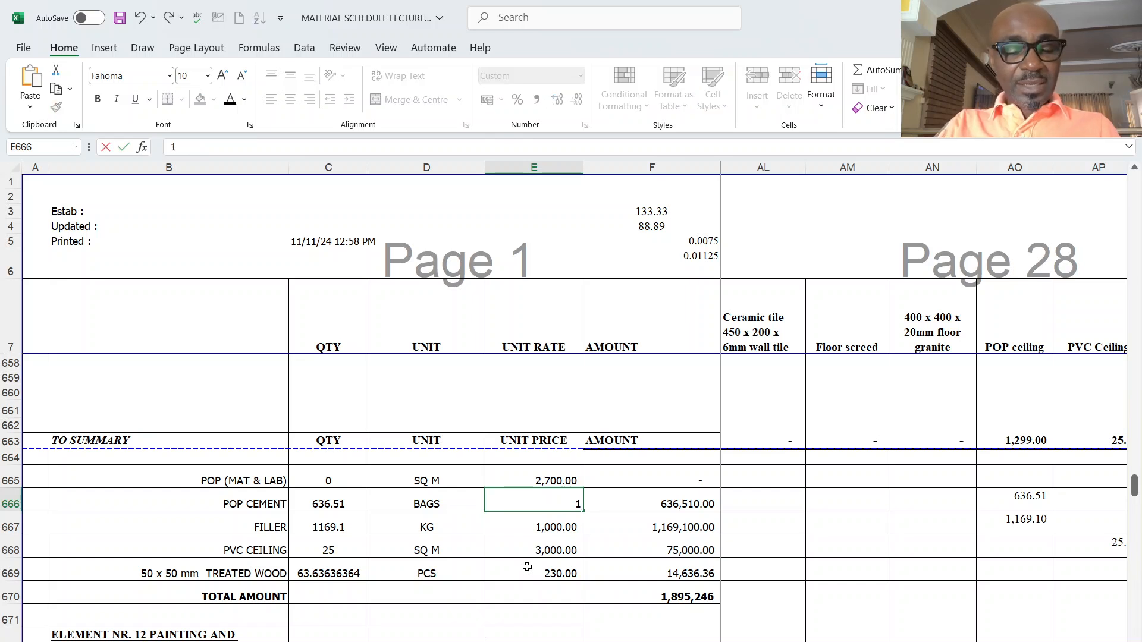
{"action": "type", "text": "1500"}
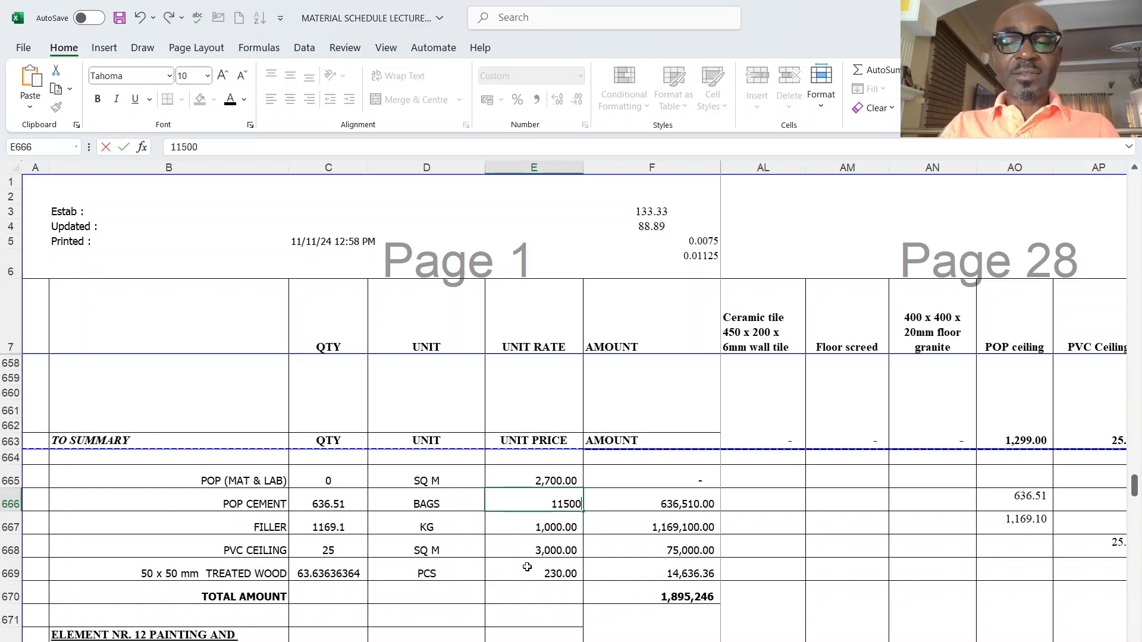
{"action": "key", "text": "Return"}
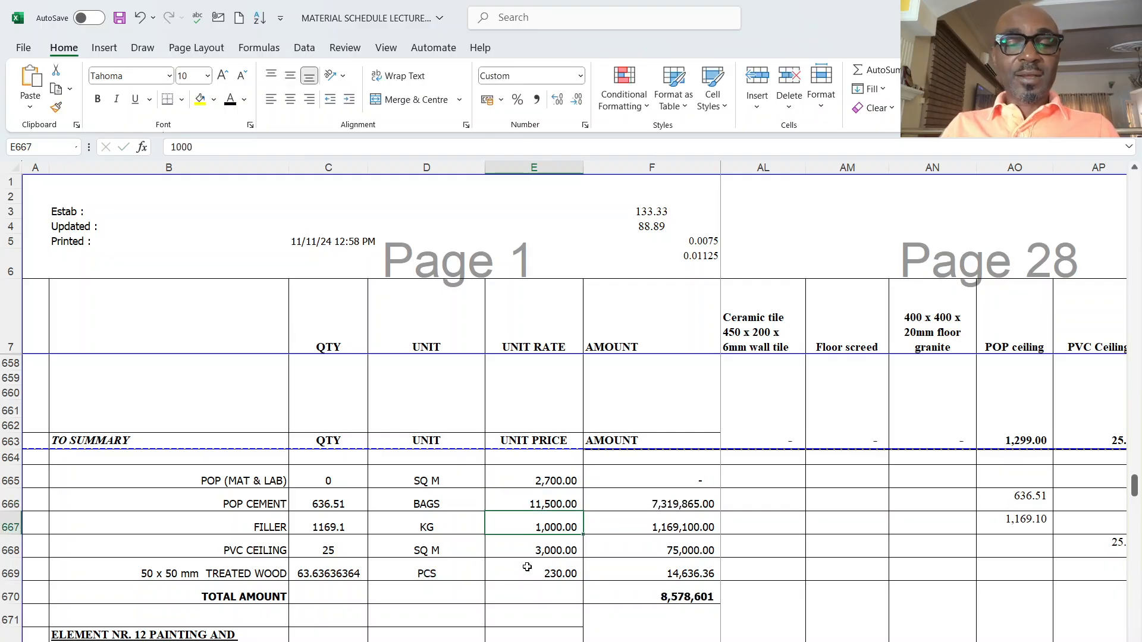
{"action": "type", "text": "45"}
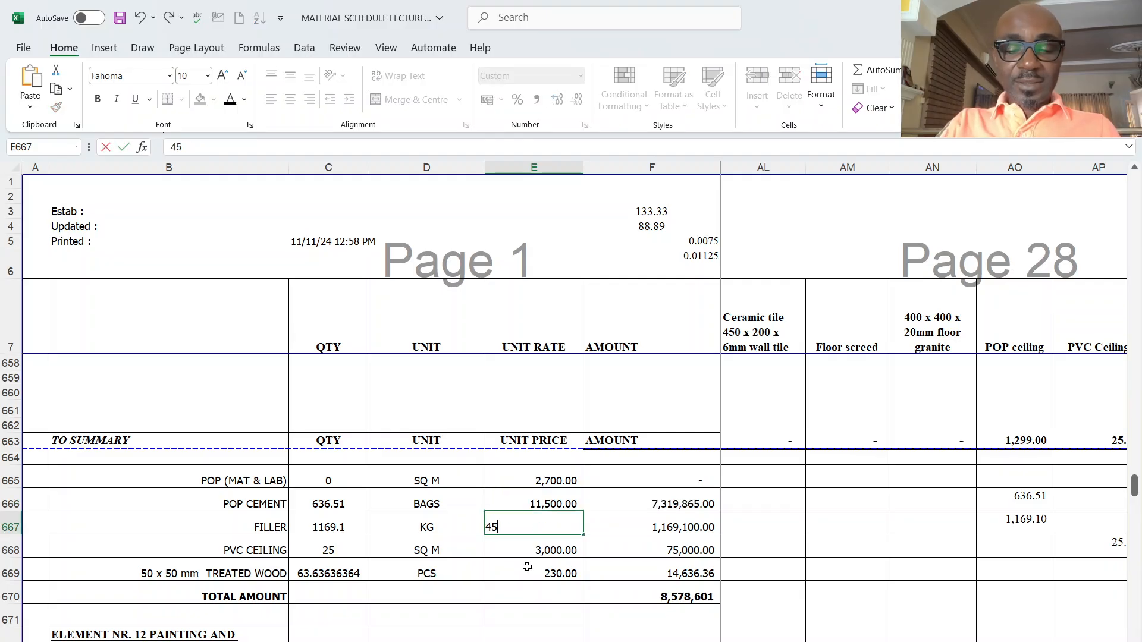
{"action": "type", "text": "00"}
{"action": "key", "text": "Return"}
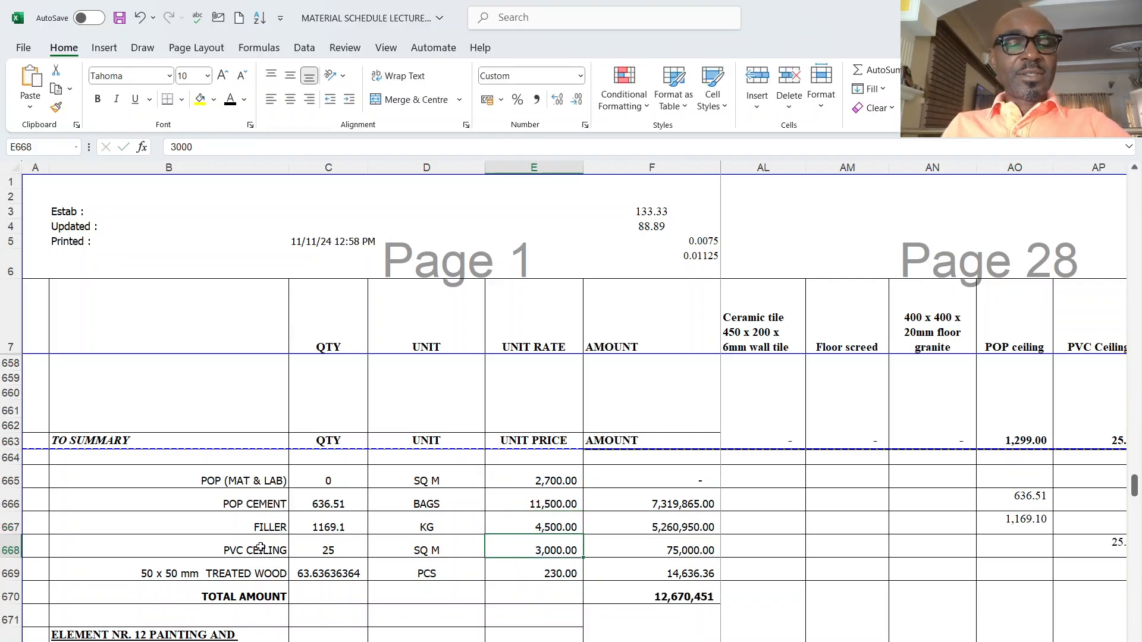
- Check the PVC ceiling formula in AP668, its summed quantity in C668, and the unit prices of PVC ceiling and treated wood
{"action": "scroll", "coordinate": [1046, 577], "scroll_direction": "right", "scroll_amount": 1}
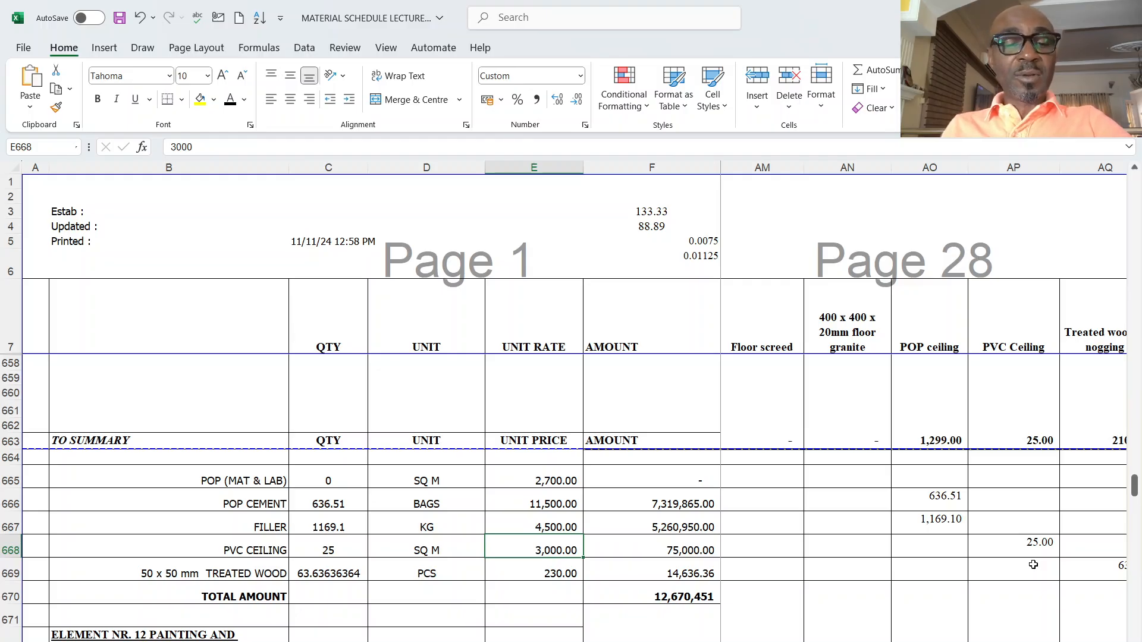
{"action": "left_click", "coordinate": [1015, 545]}
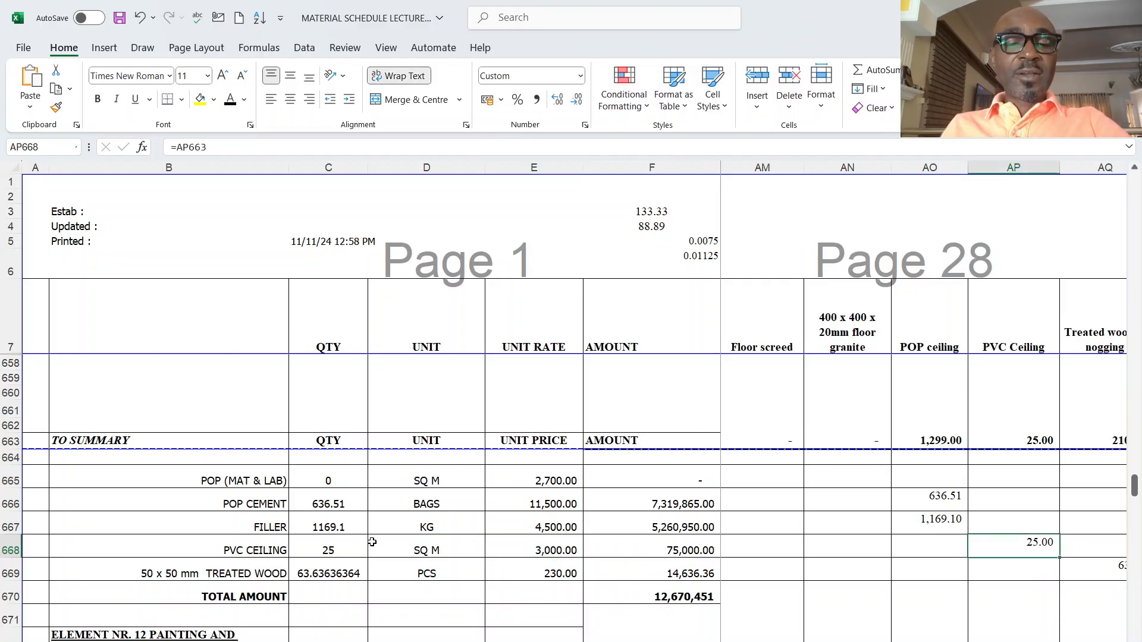
{"action": "left_click", "coordinate": [328, 552]}
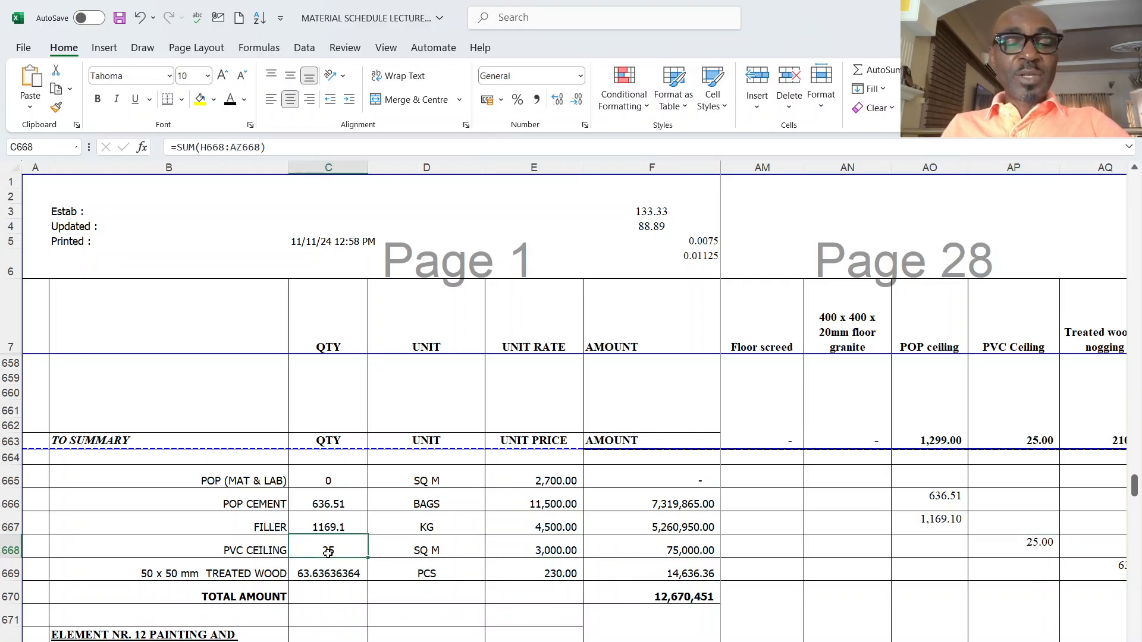
{"action": "left_click", "coordinate": [546, 553]}
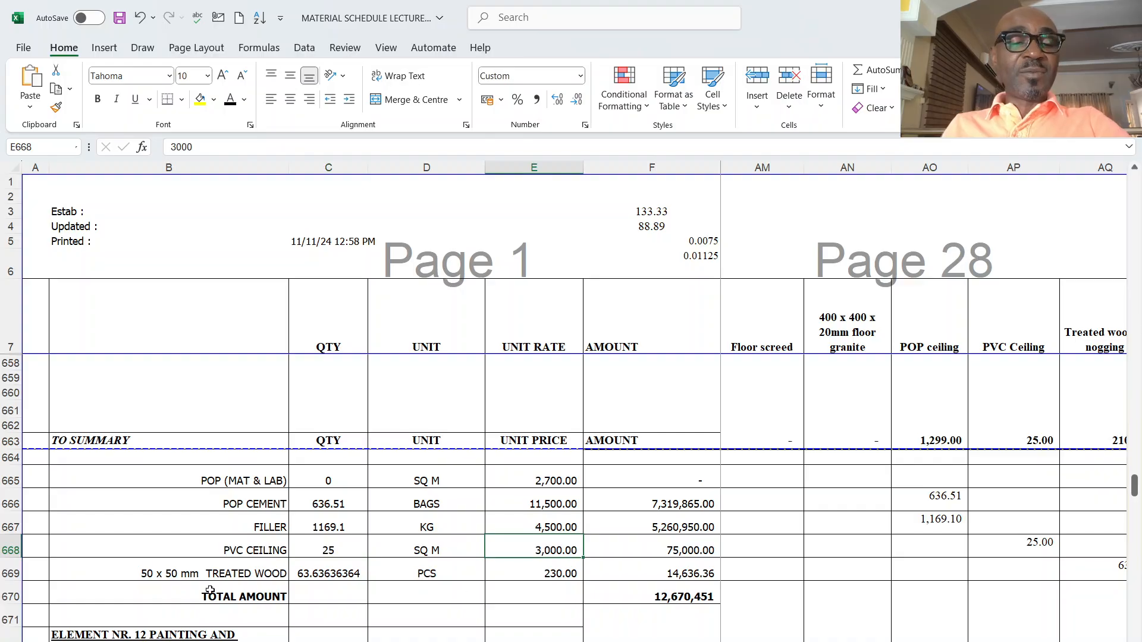
{"action": "left_click", "coordinate": [547, 572]}
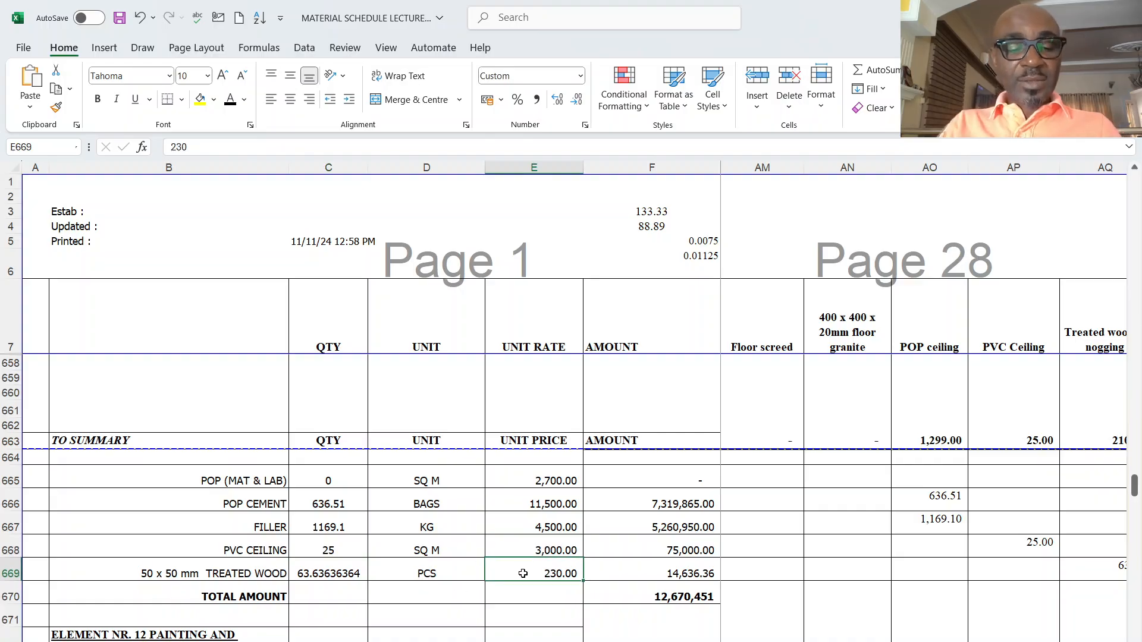
- Set the unit price of the 50 x 50 mm treated wood to 800 in the ceiling finishes summary
{"action": "type", "text": "800"}
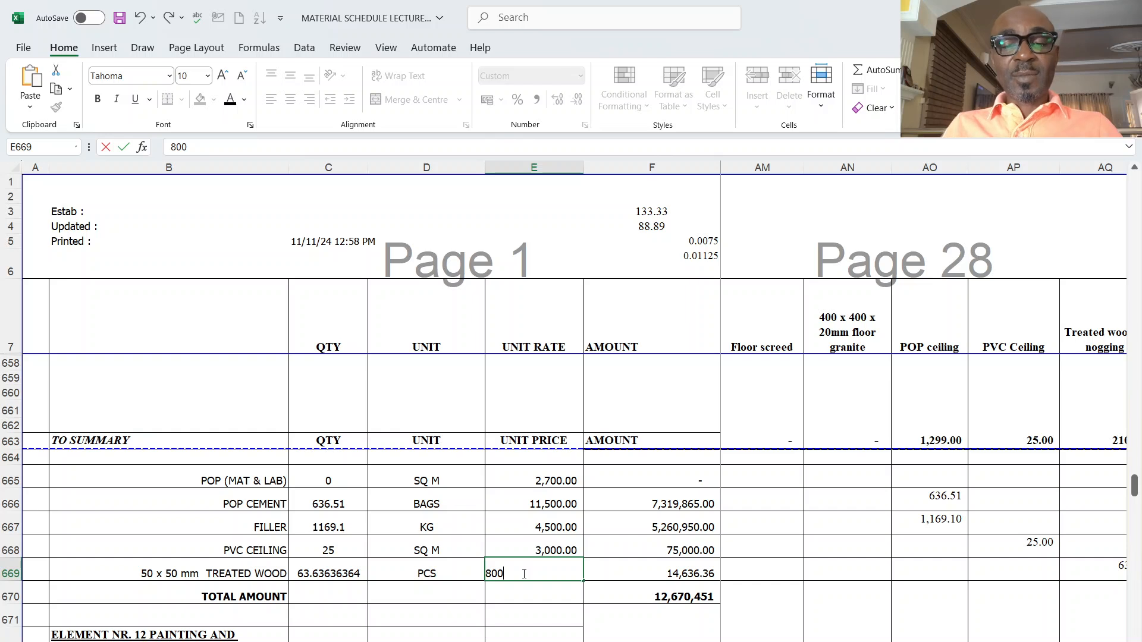
{"action": "left_click", "coordinate": [607, 624]}
- Trace the treated wood quantity in C669 to the 50x50mm noggins item and the division by 3.3 in AQ669
{"action": "left_click", "coordinate": [308, 571]}
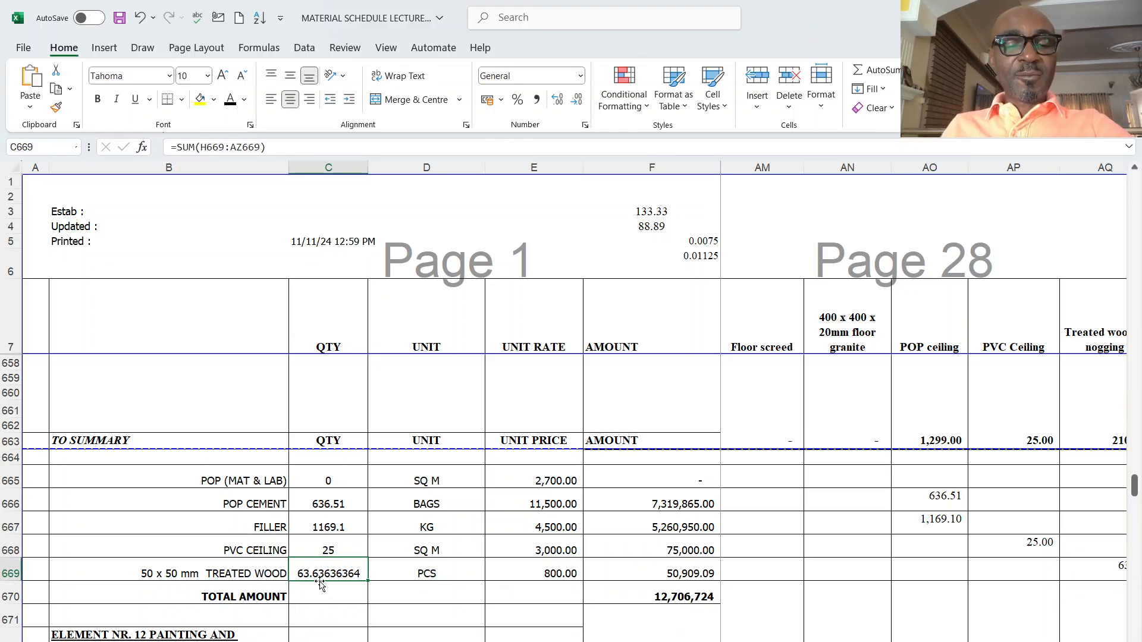
{"action": "scroll", "coordinate": [864, 421], "scroll_direction": "right", "scroll_amount": 3}
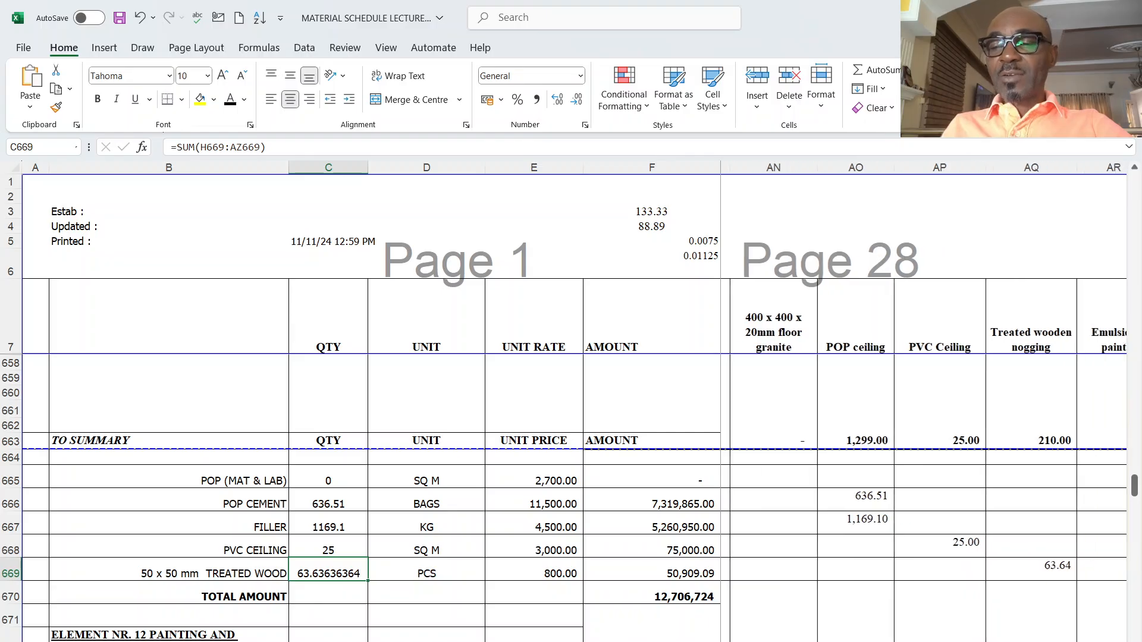
{"action": "scroll", "coordinate": [863, 422], "scroll_direction": "up", "scroll_amount": 4}
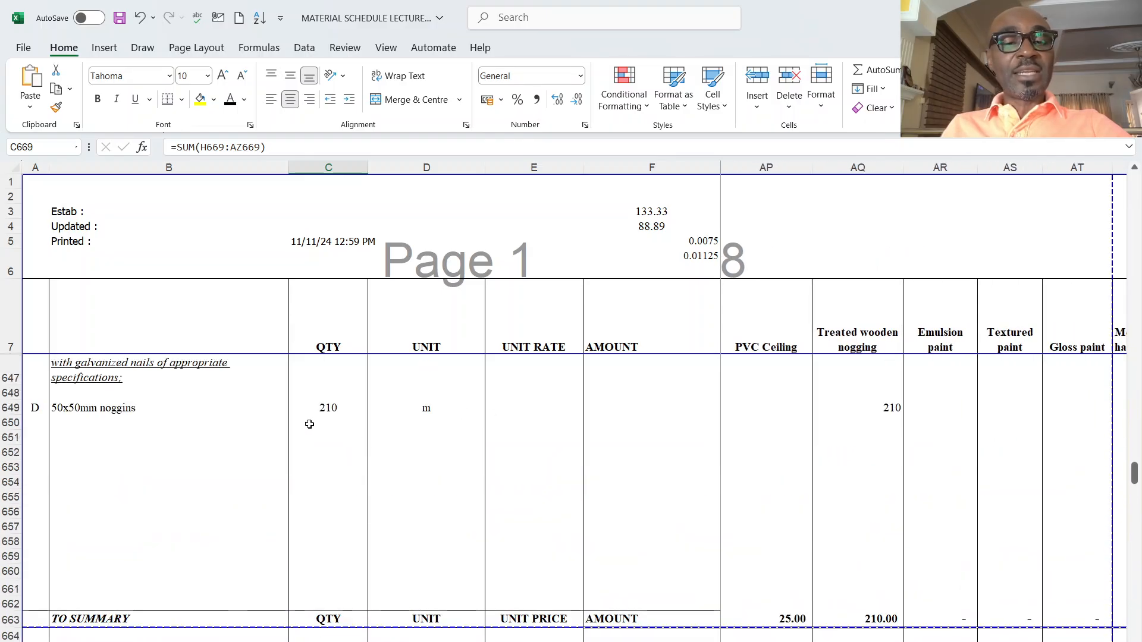
{"action": "scroll", "coordinate": [316, 416], "scroll_direction": "down", "scroll_amount": 4}
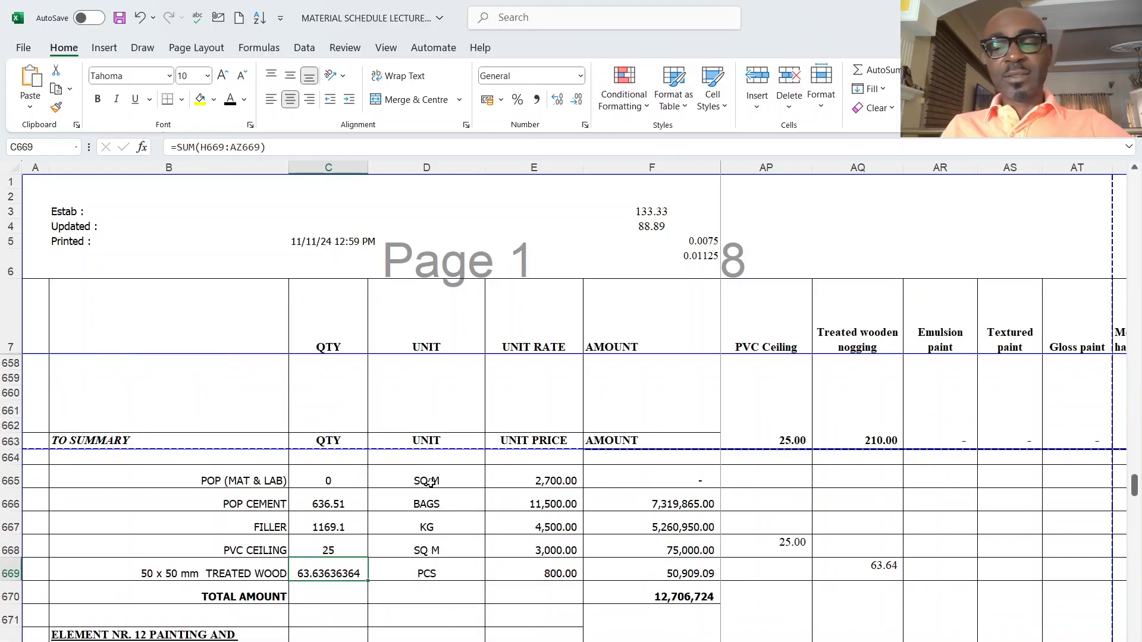
{"action": "left_click", "coordinate": [885, 583]}
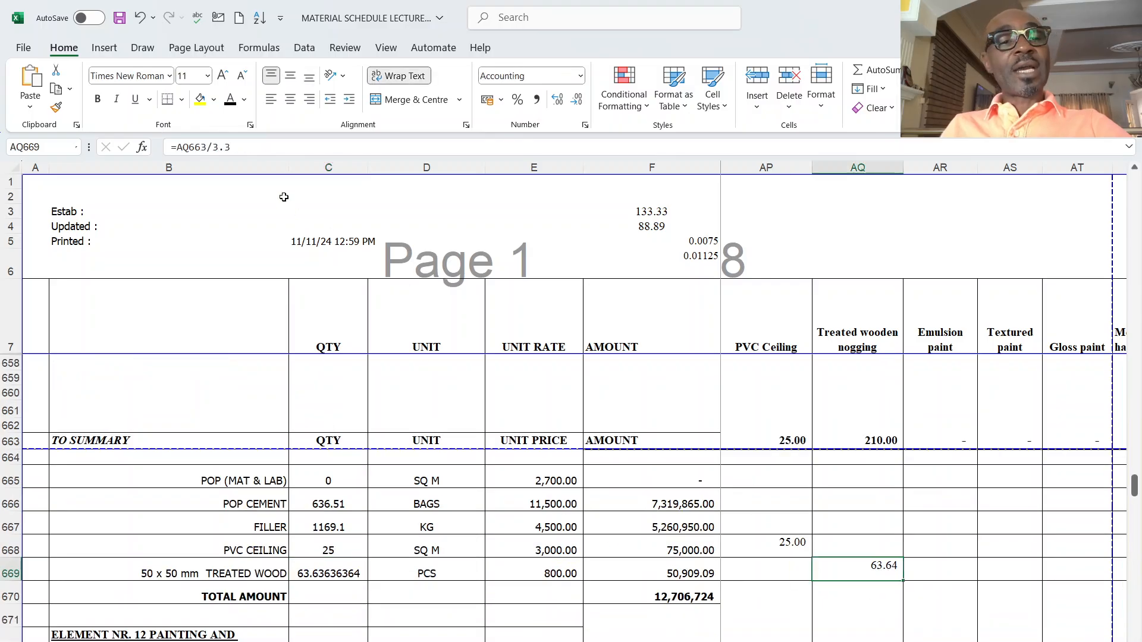
{"action": "left_click", "coordinate": [256, 146]}
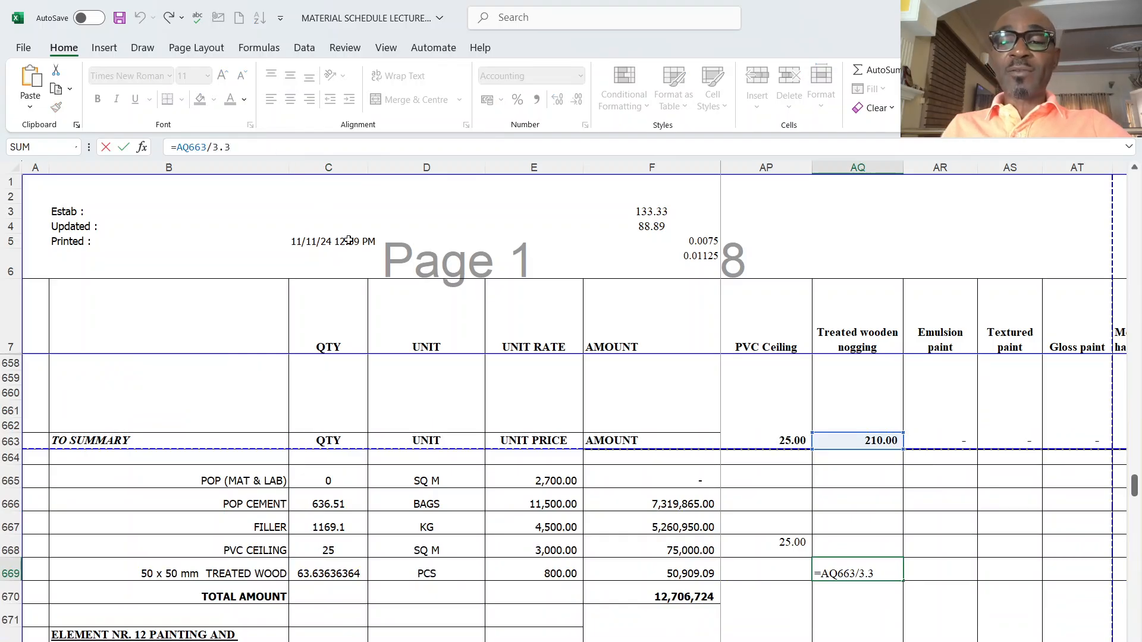
{"action": "key", "text": "Return"}
{"action": "left_click", "coordinate": [876, 580]}
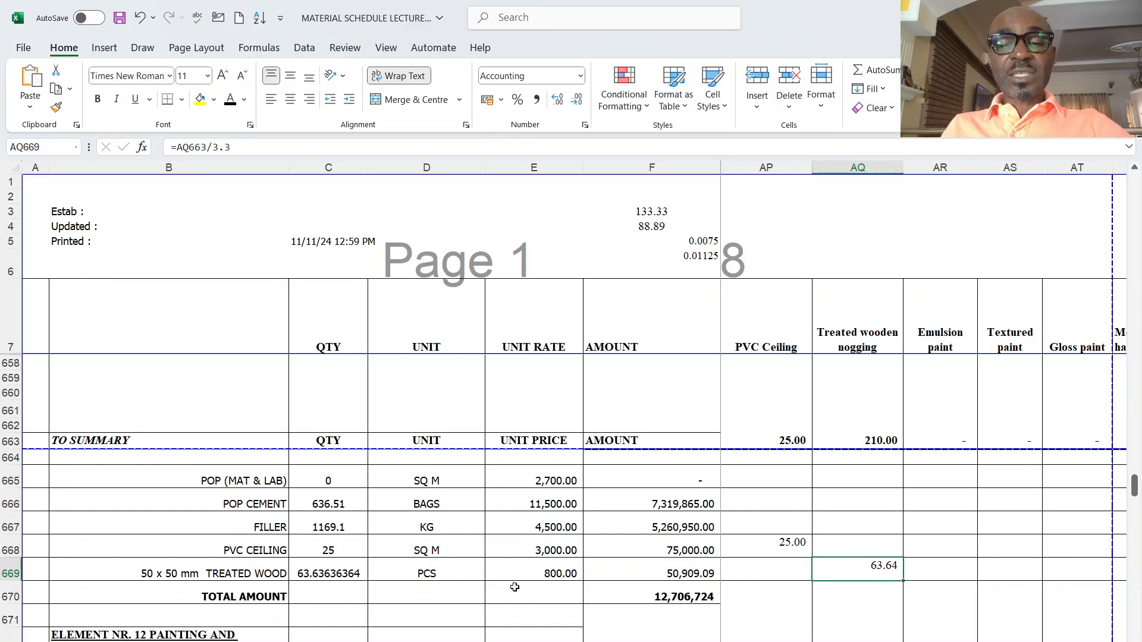
- Check the treated wood unit price and amount, and the ceiling finishes total in F670
{"action": "left_click", "coordinate": [541, 581]}
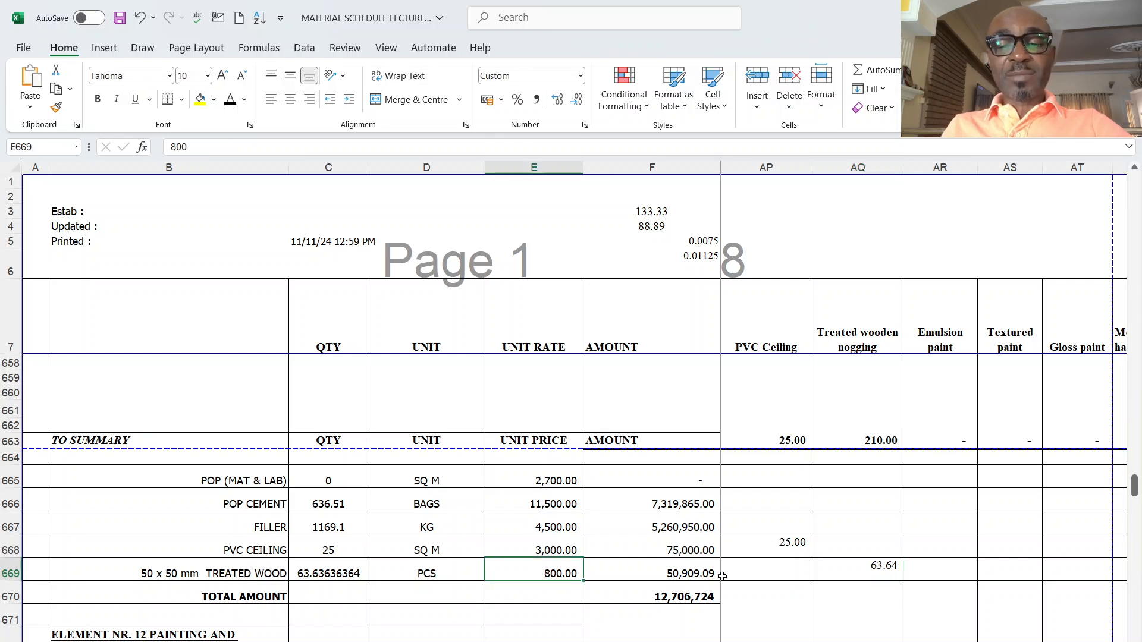
{"action": "left_click", "coordinate": [695, 572]}
{"action": "left_click", "coordinate": [668, 597]}
- Go to the painting and decorating summary and multiply the emulsion paint formula in AR713 by a factor of 1.05
{"action": "scroll", "coordinate": [624, 602], "scroll_direction": "down", "scroll_amount": 6}
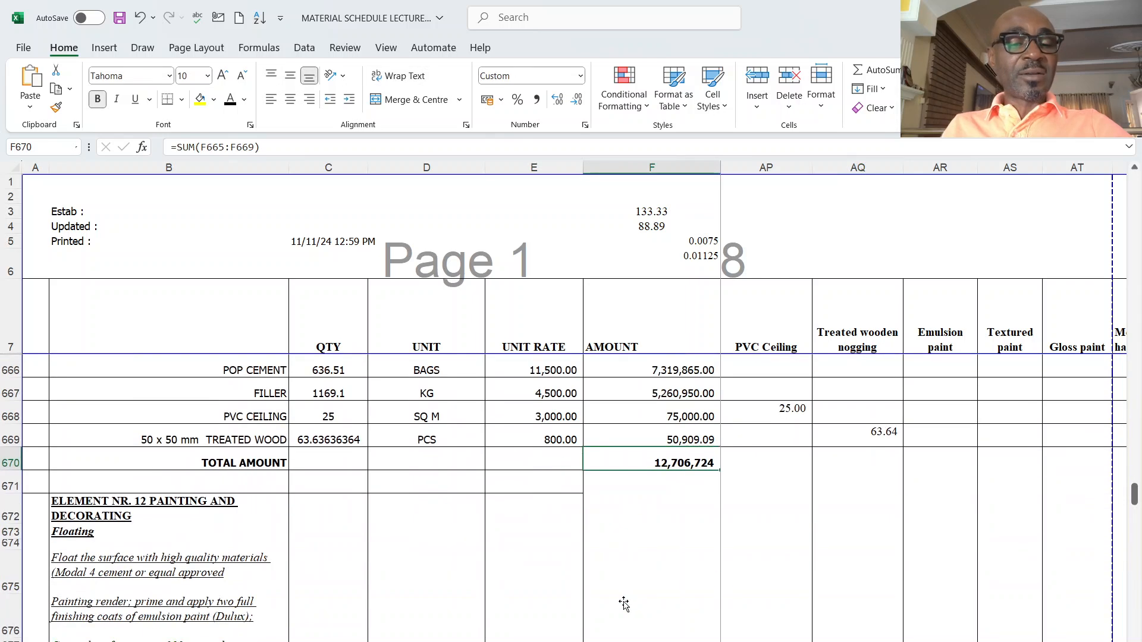
{"action": "scroll", "coordinate": [623, 602], "scroll_direction": "down", "scroll_amount": 10}
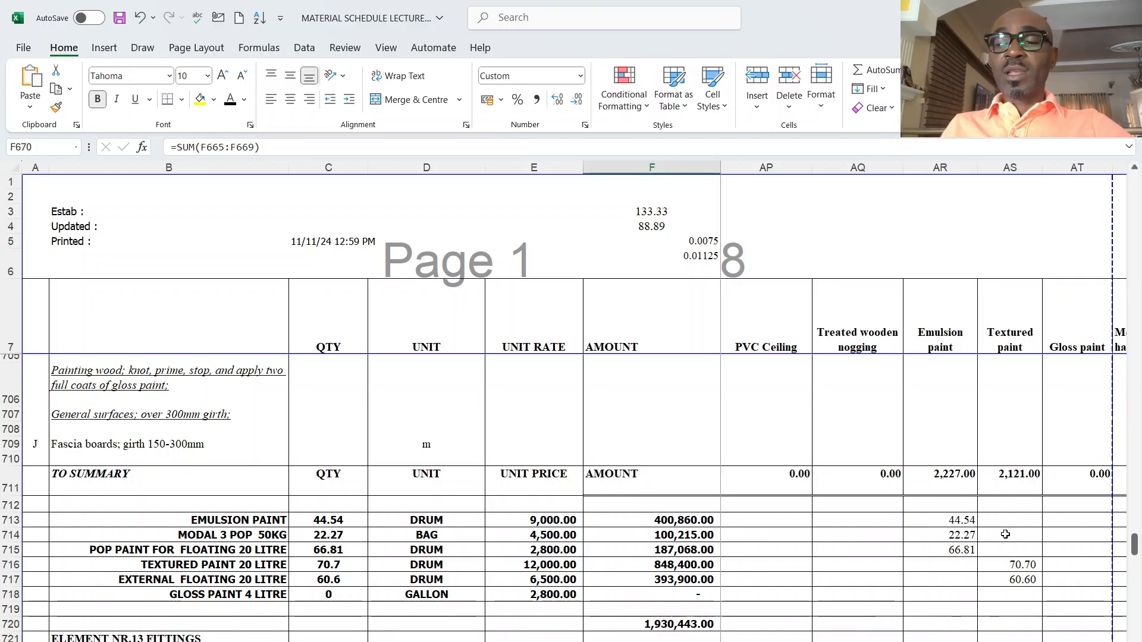
{"action": "left_click", "coordinate": [963, 523]}
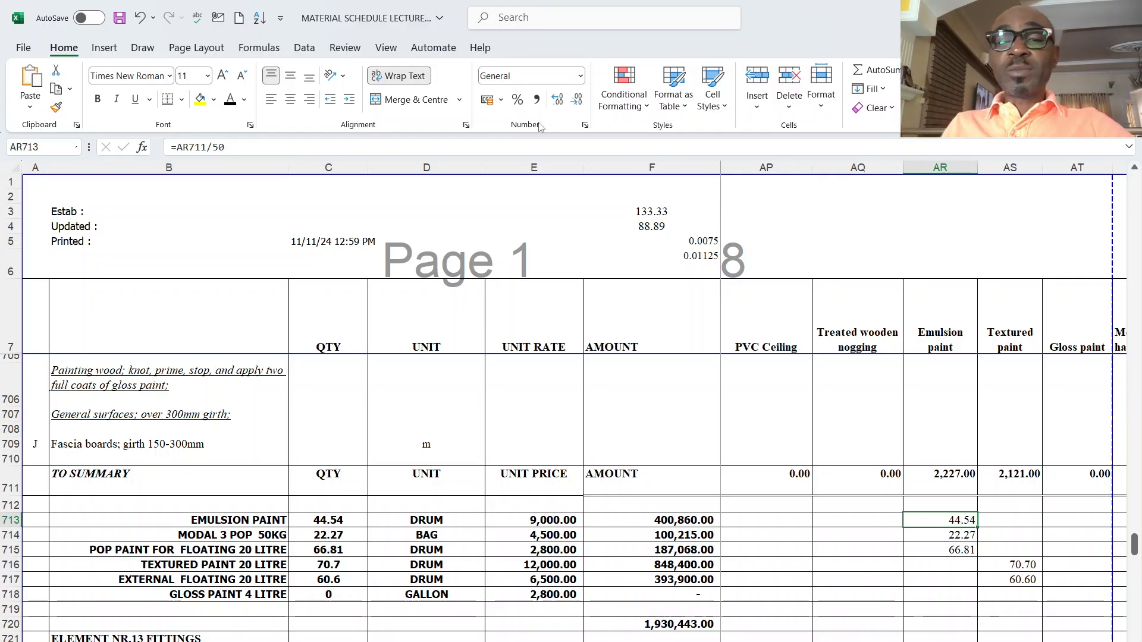
{"action": "left_click", "coordinate": [267, 147]}
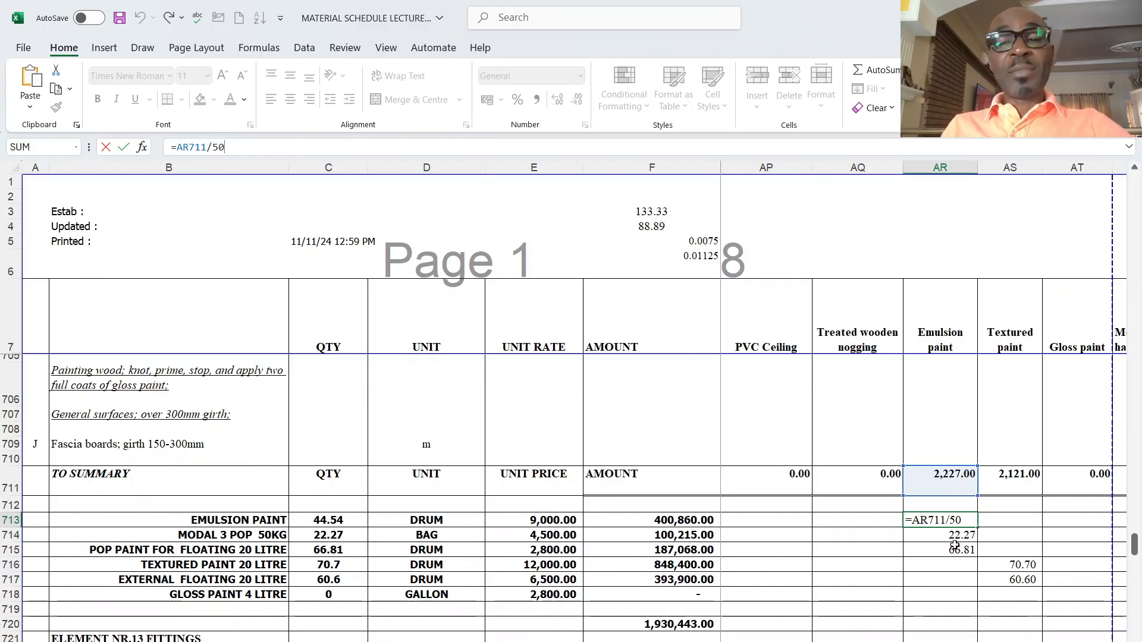
{"action": "type", "text": "*1.05"}
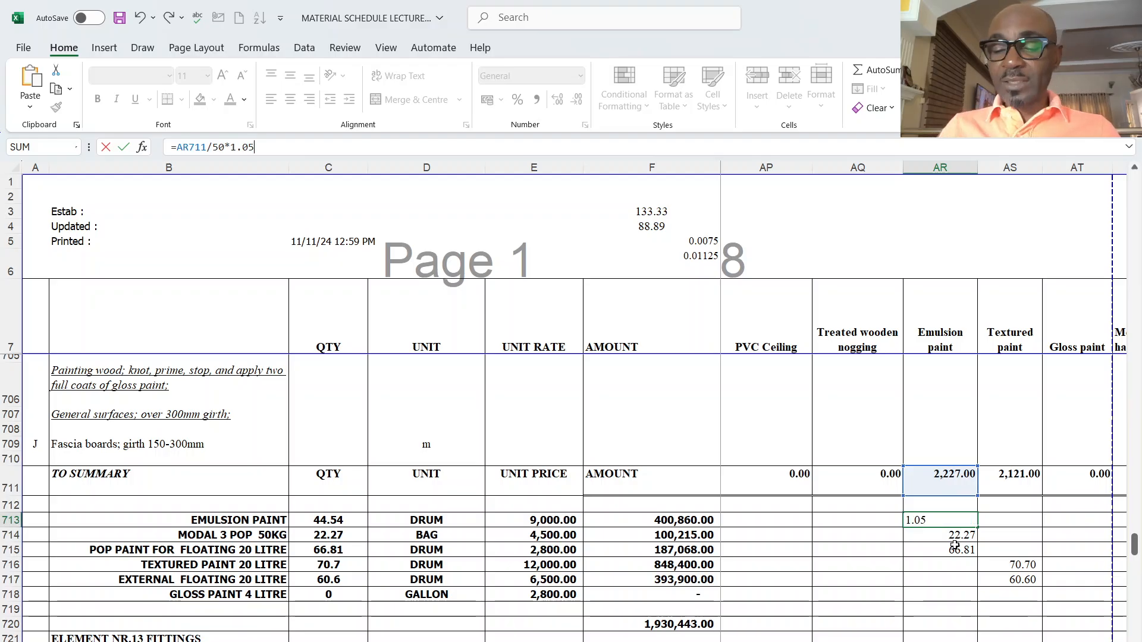
{"action": "key", "text": "Return"}
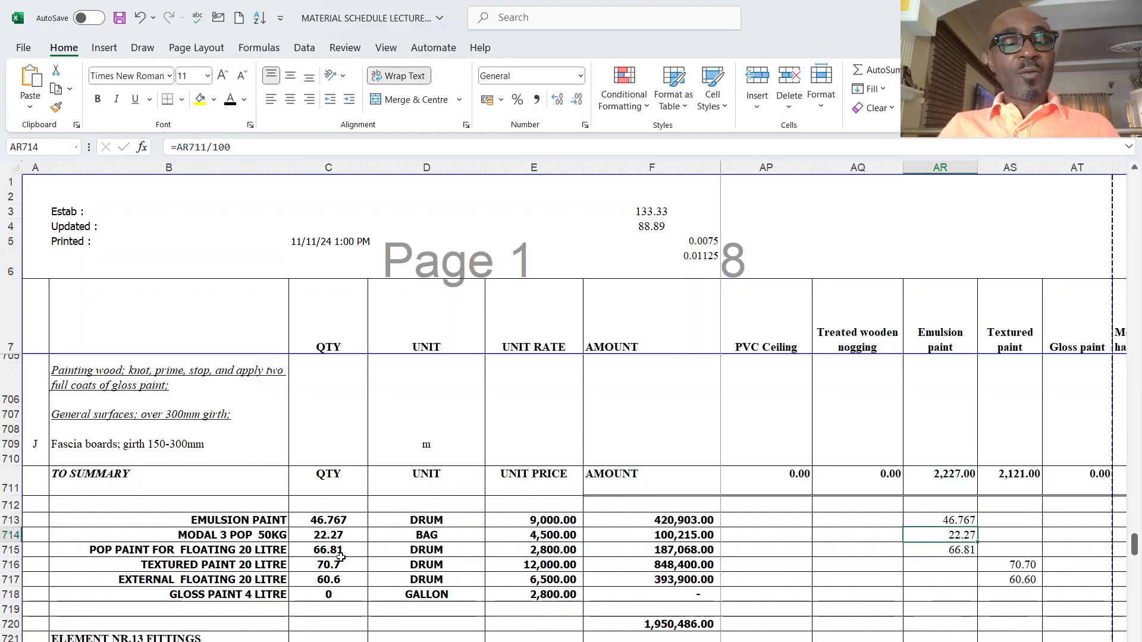
- Multiply the Modal 3 POP formula in AR714 by 1.05
{"action": "left_click", "coordinate": [264, 143]}
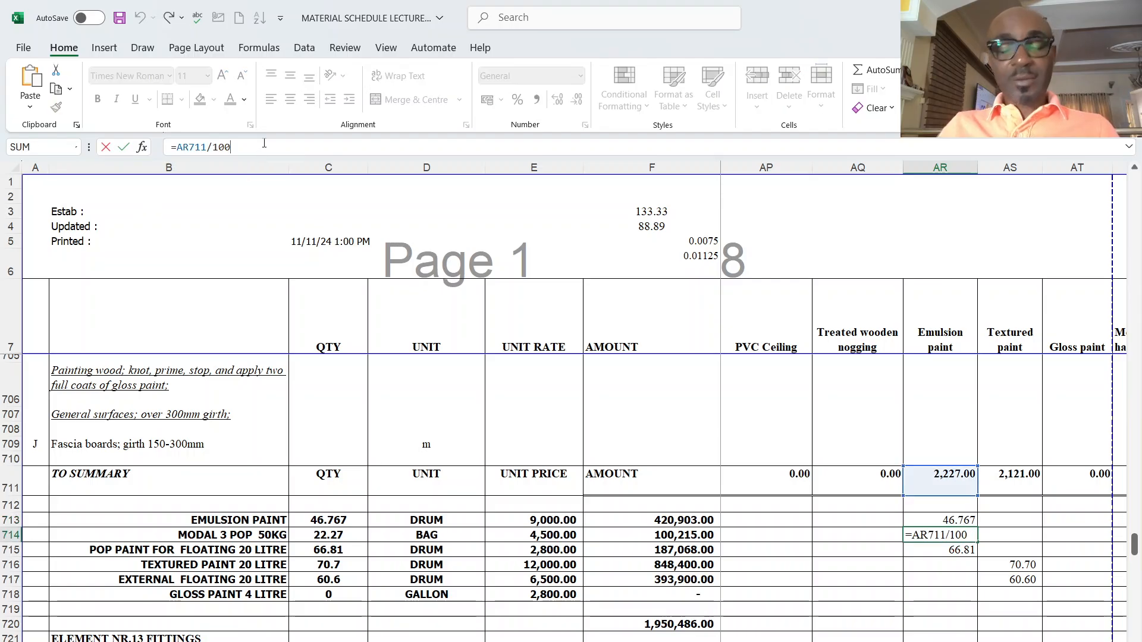
{"action": "type", "text": "*"}
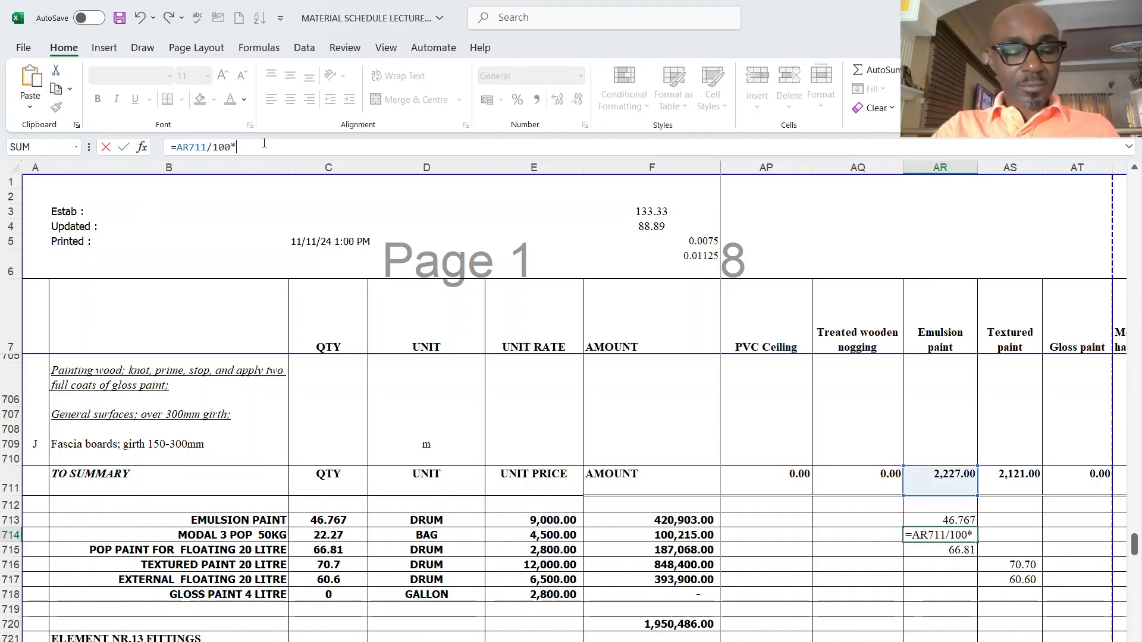
{"action": "type", "text": "1."}
{"action": "type", "text": "5"}
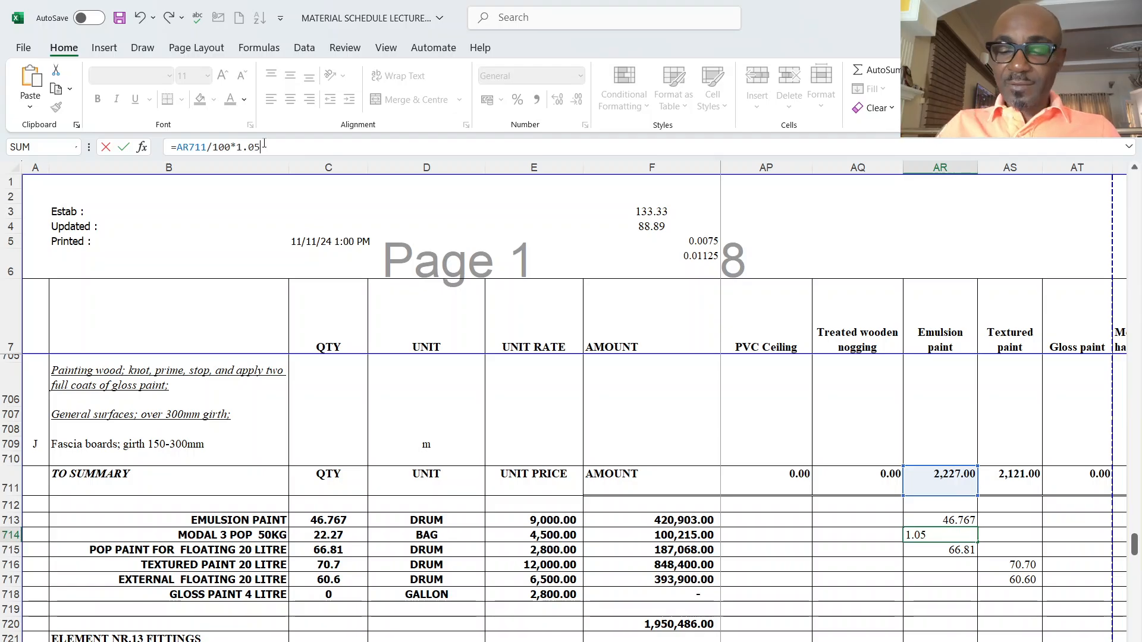
{"action": "key", "text": "Return"}
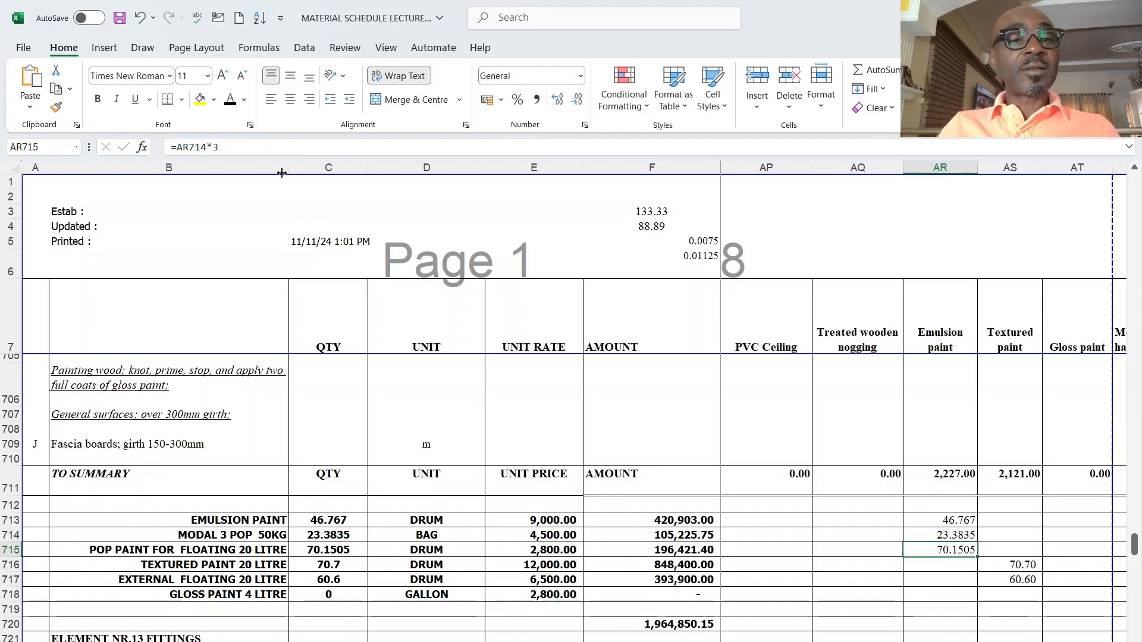
- Add a 1.05 factor to the floating POP paint formula in AR715, making it =AR714*3*1.05
{"action": "left_click", "coordinate": [251, 146]}
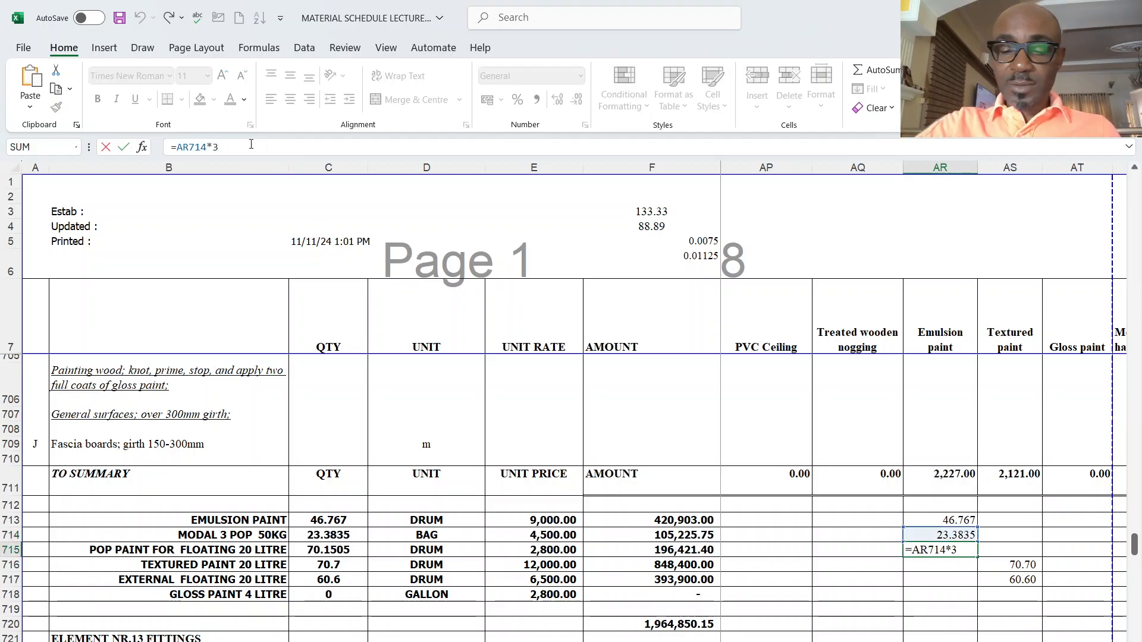
{"action": "type", "text": "*1"}
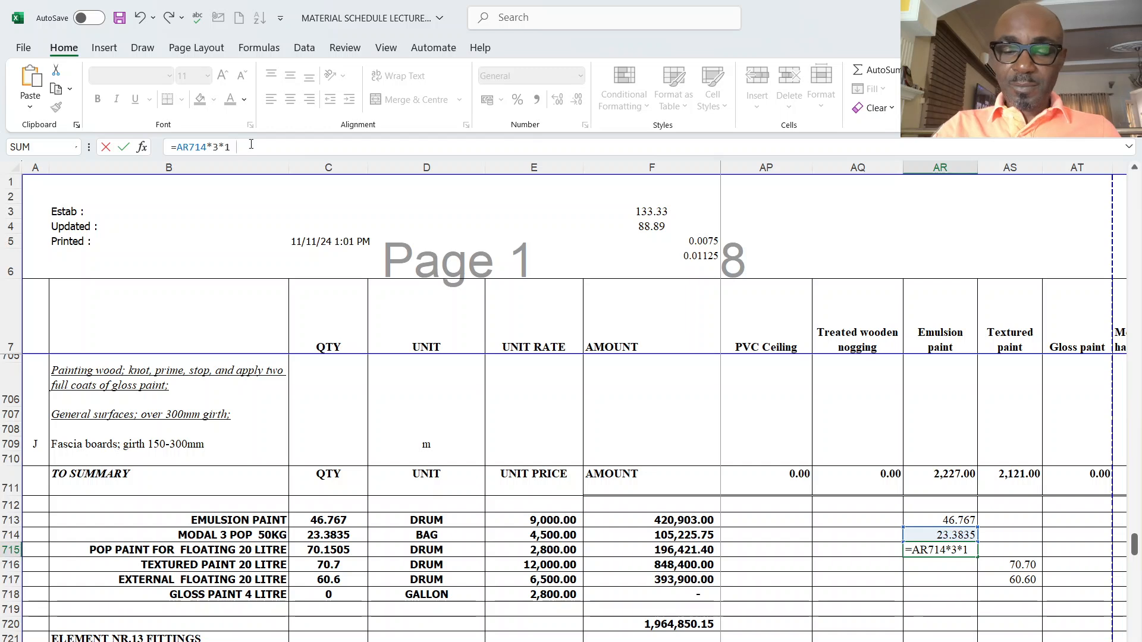
{"action": "type", "text": ".05"}
{"action": "key", "text": "Return"}
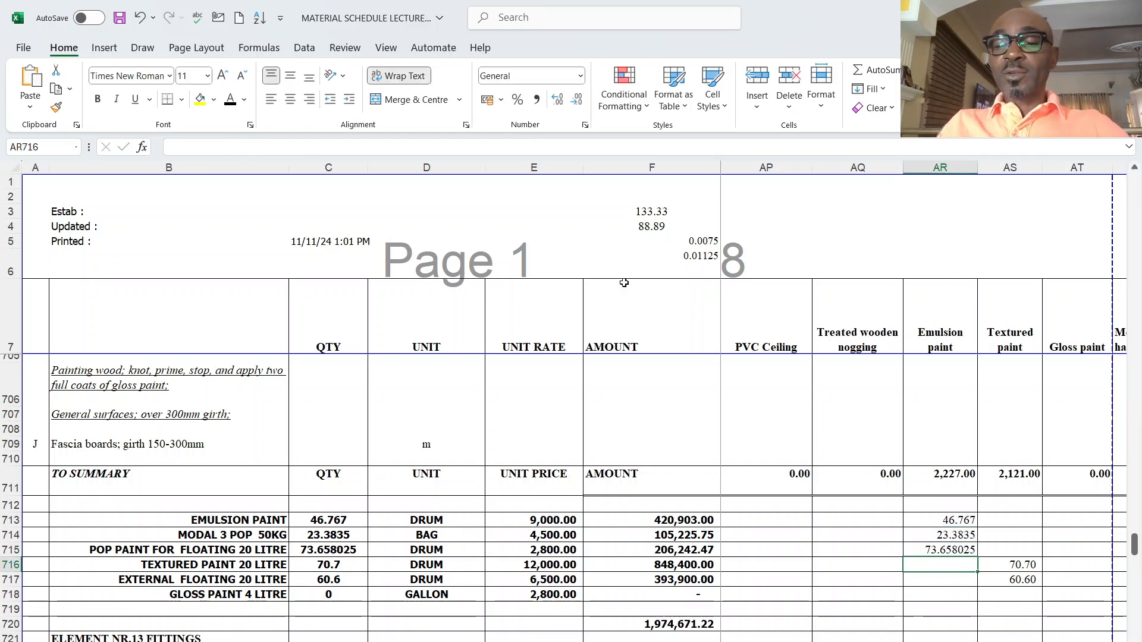
- Review the Modal 3 POP formula in AR714 and the floating POP paint formula in AR715 that depends on it
{"action": "left_click", "coordinate": [948, 535]}
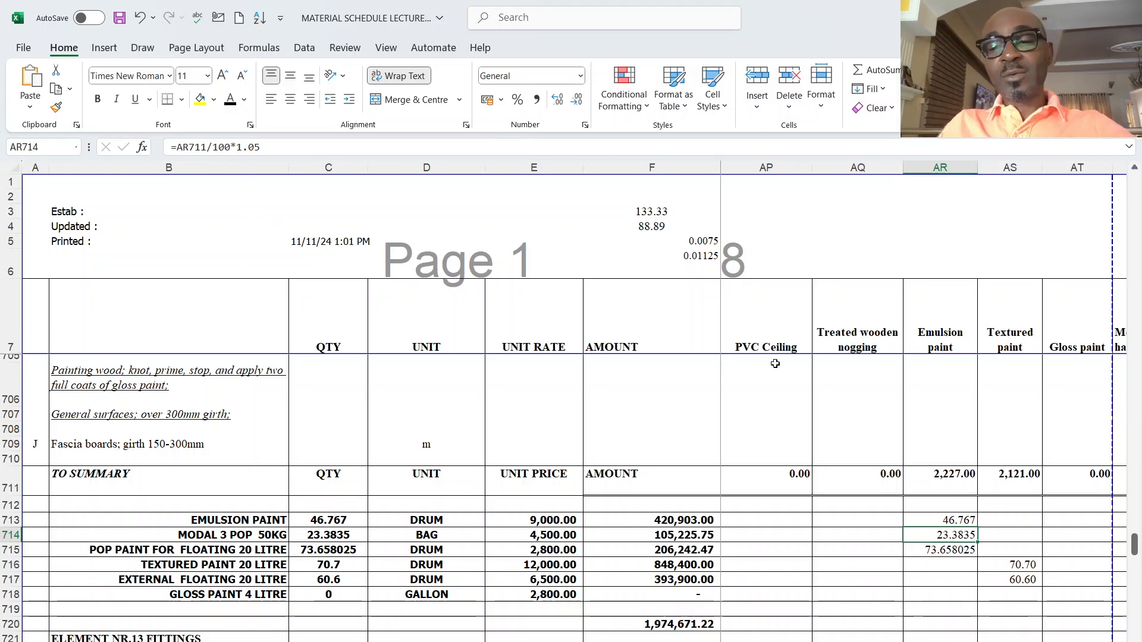
{"action": "left_click", "coordinate": [296, 147]}
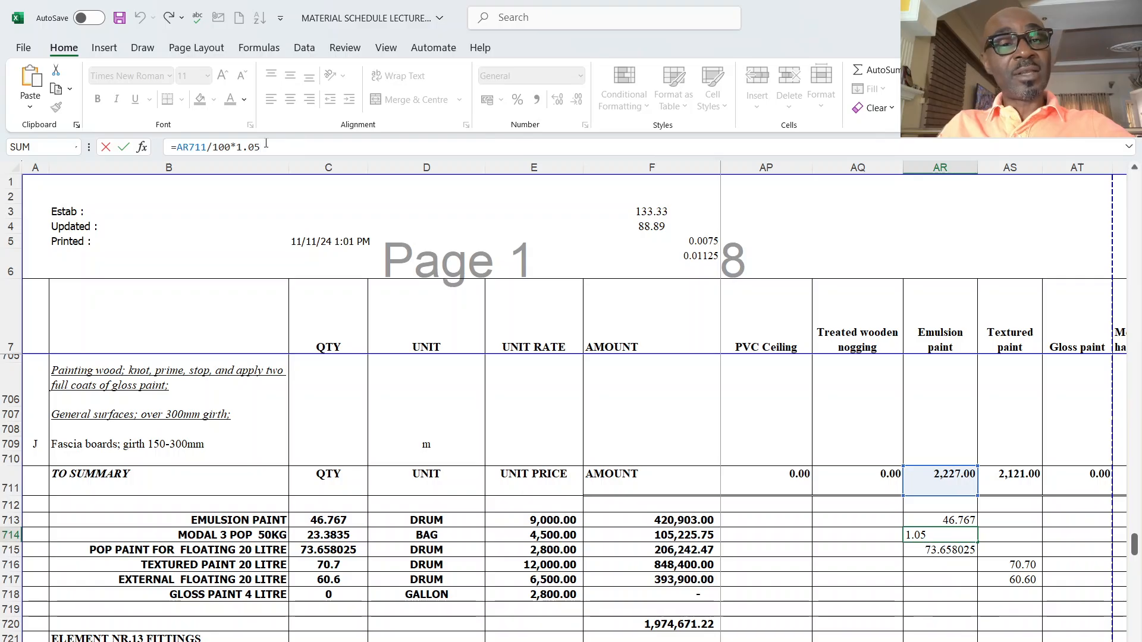
{"action": "left_click", "coordinate": [932, 625]}
{"action": "left_click", "coordinate": [936, 534]}
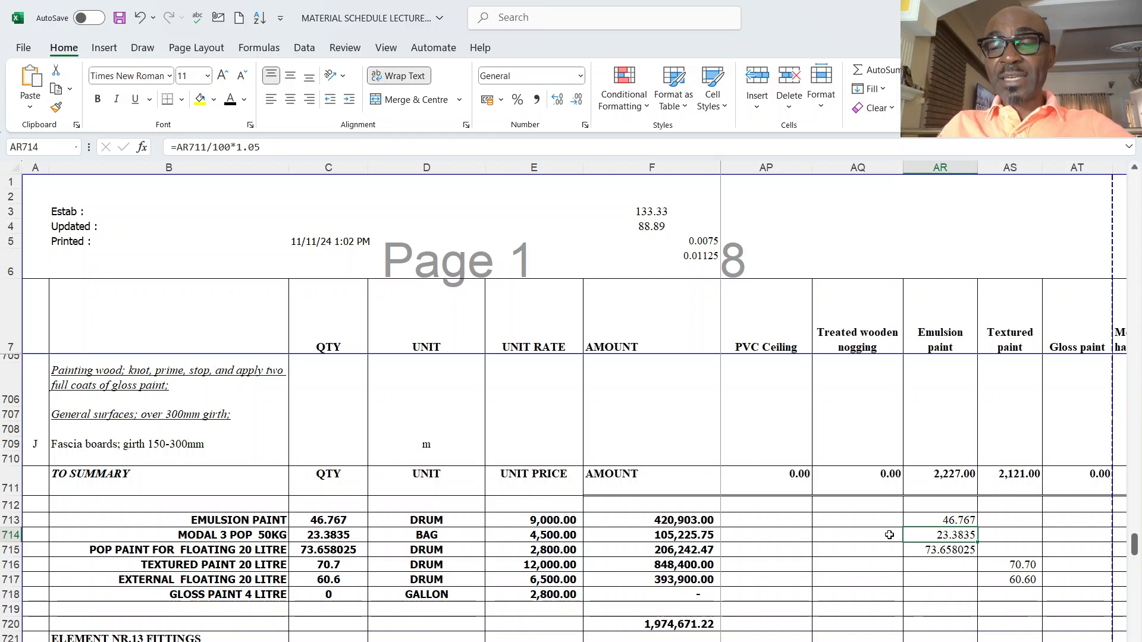
{"action": "left_click", "coordinate": [932, 548]}
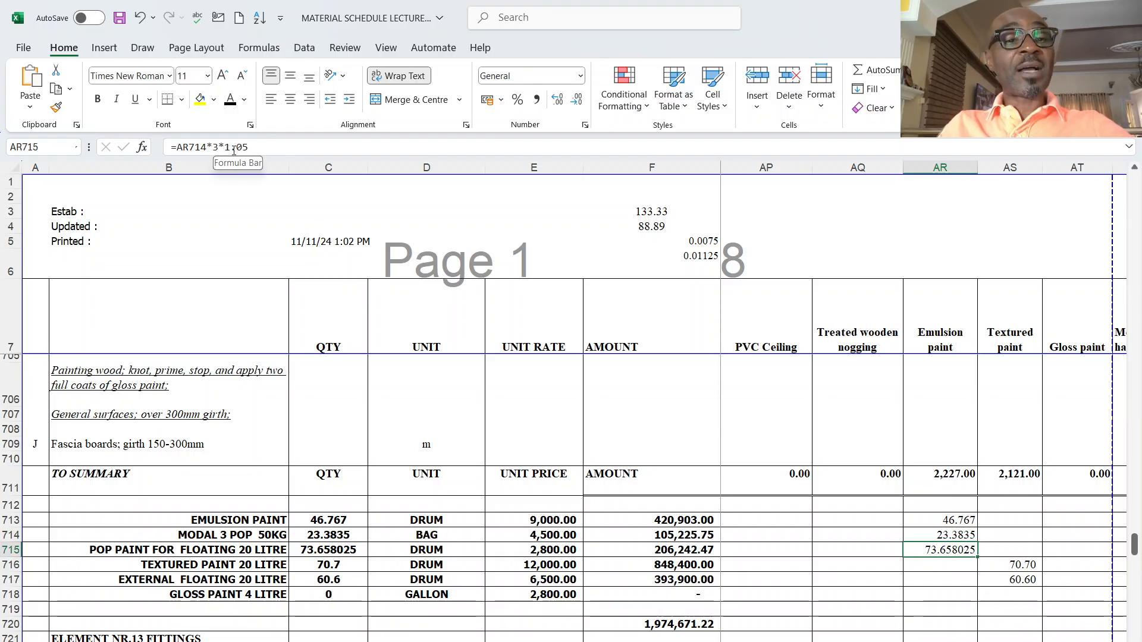
{"action": "left_click", "coordinate": [282, 147]}
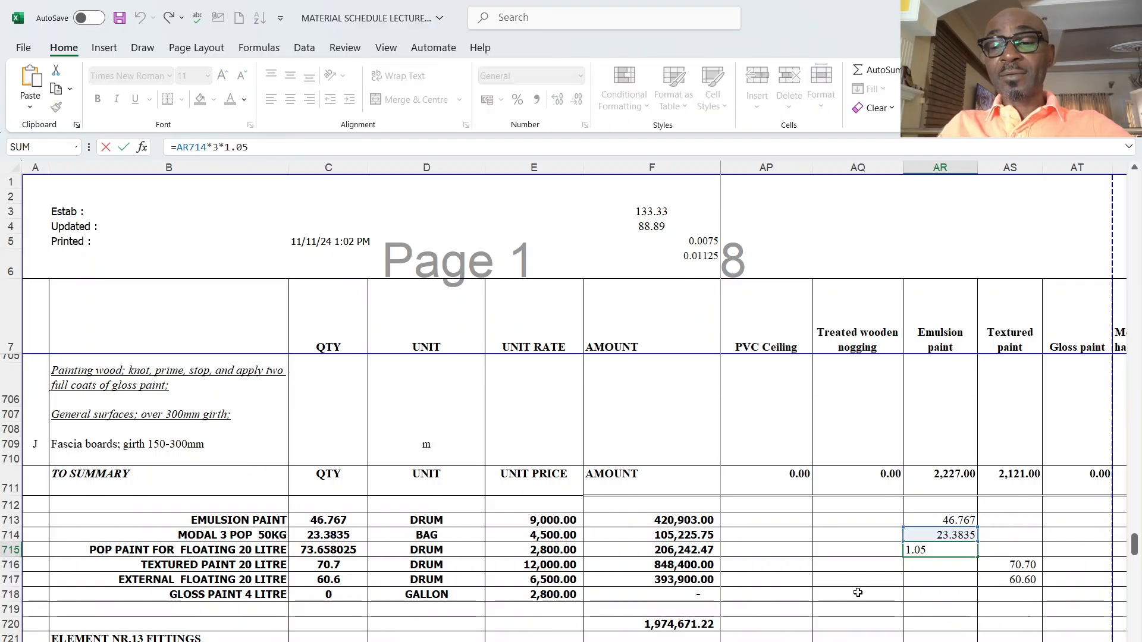
{"action": "key", "text": "Return"}
{"action": "left_click", "coordinate": [945, 552]}
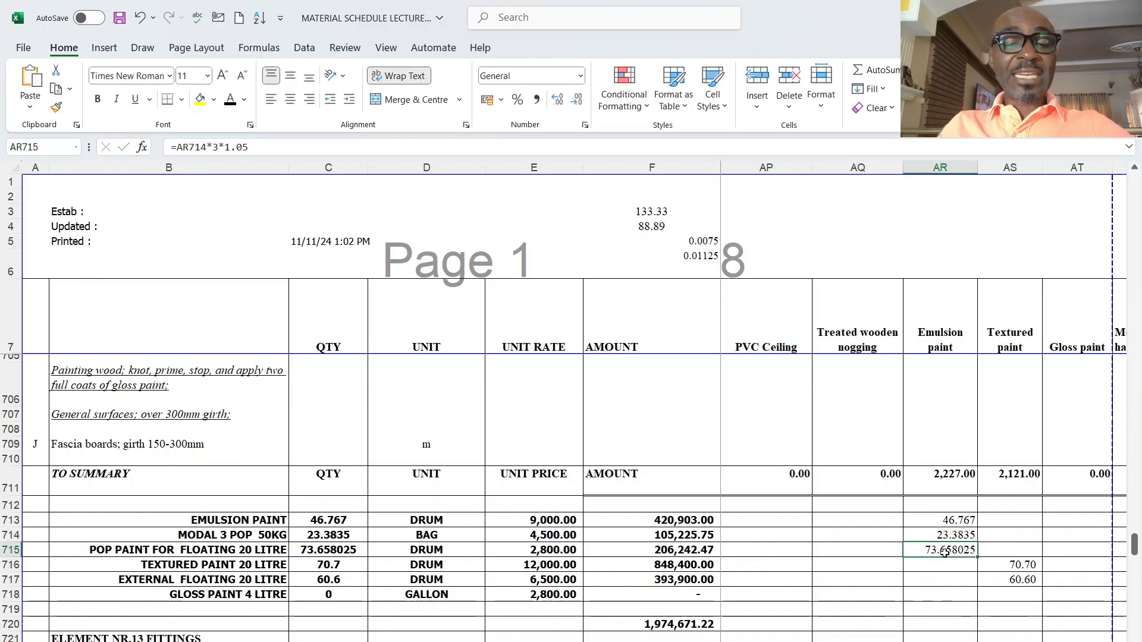
{"action": "left_click", "coordinate": [954, 533]}
{"action": "left_click", "coordinate": [950, 552]}
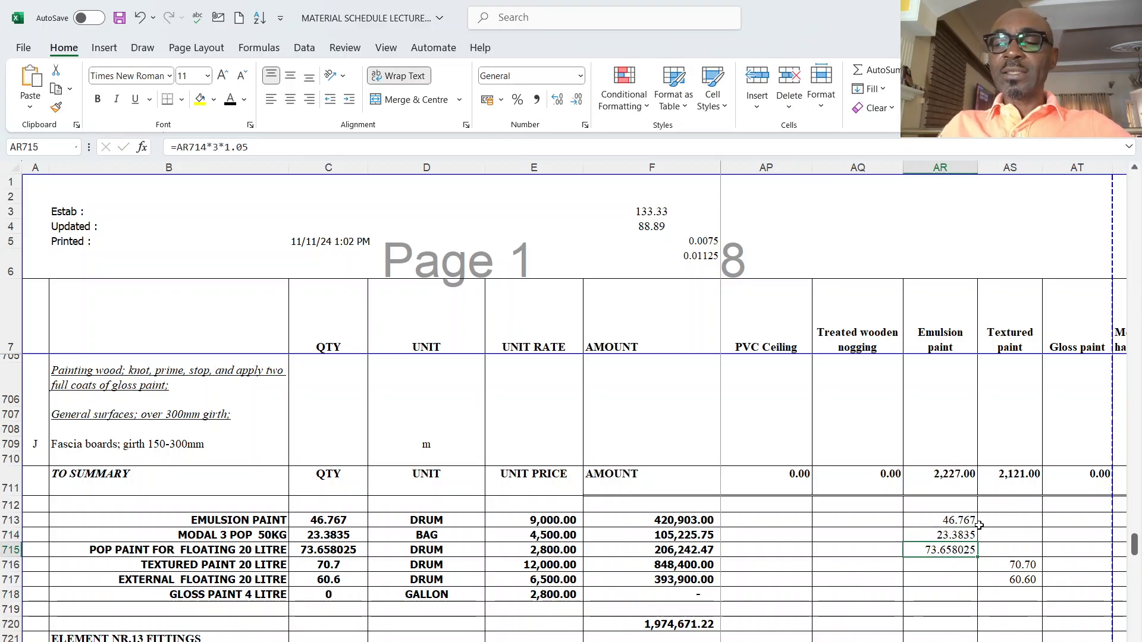
- Multiply the textured paint formula in AS716 by 1.05, making it =AS711/30*1.05
{"action": "scroll", "coordinate": [979, 525], "scroll_direction": "down", "scroll_amount": 1}
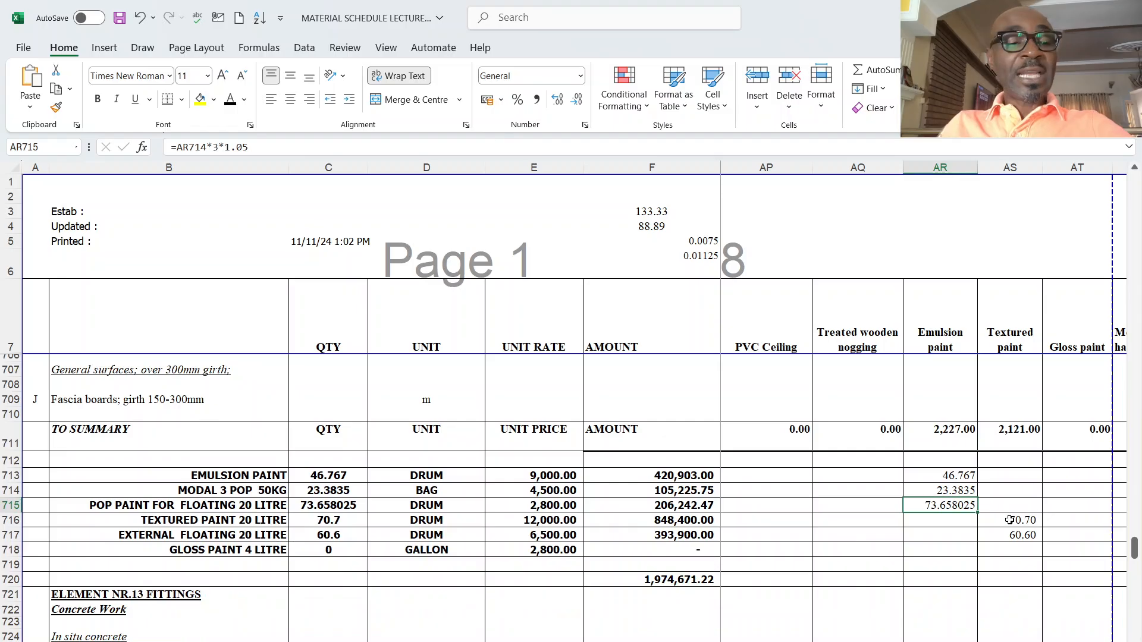
{"action": "left_click", "coordinate": [1009, 520]}
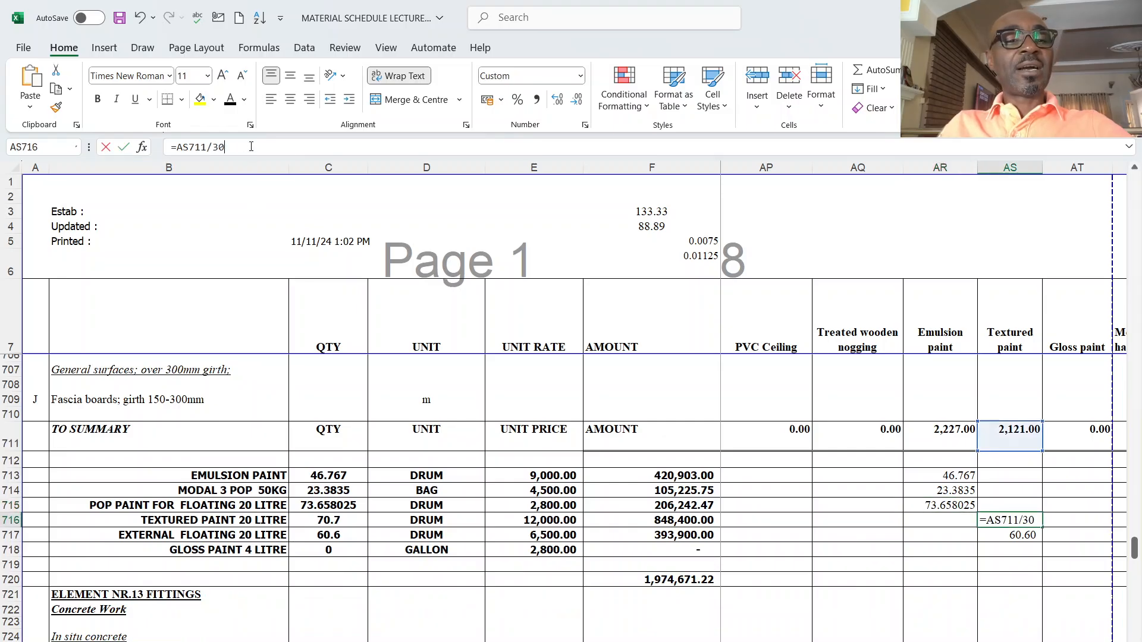
{"action": "left_click", "coordinate": [251, 146]}
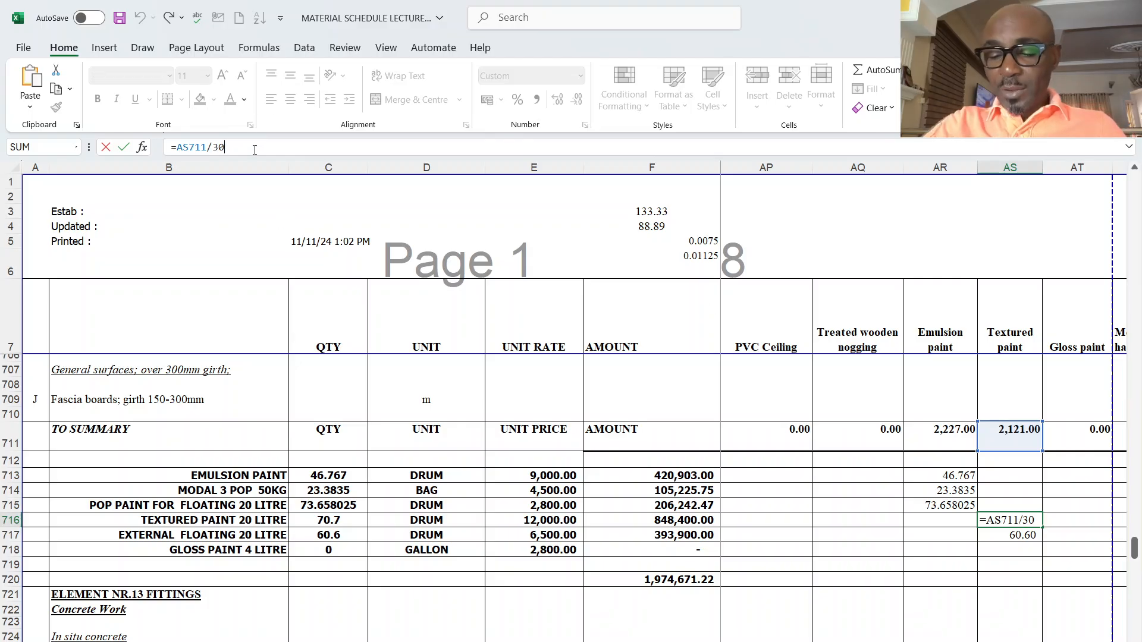
{"action": "type", "text": "*1.05"}
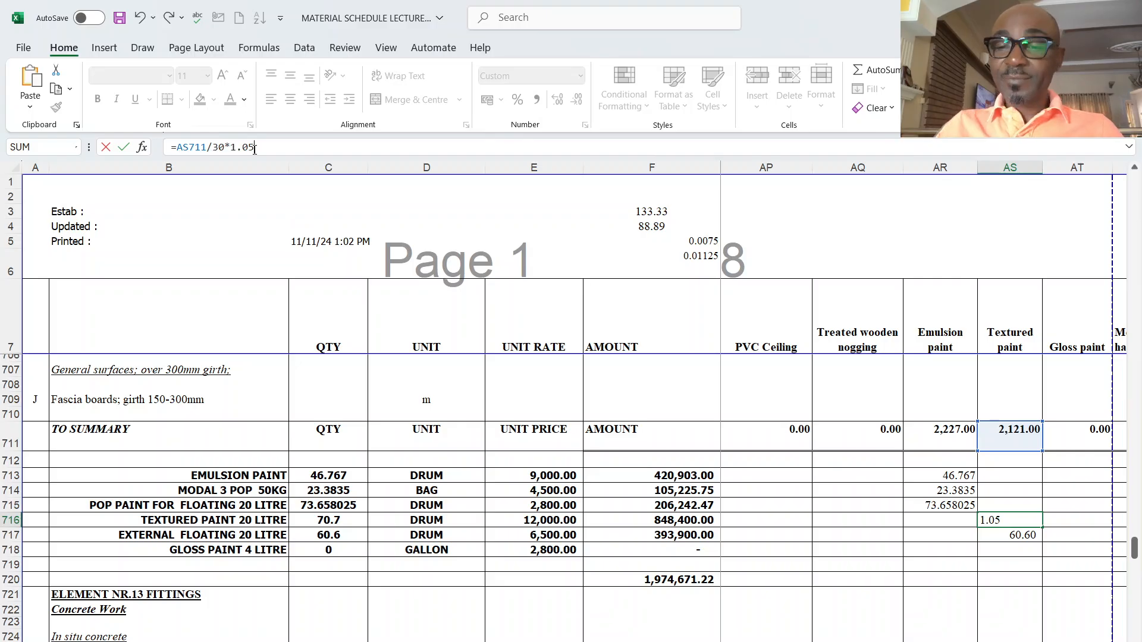
{"action": "key", "text": "Return"}
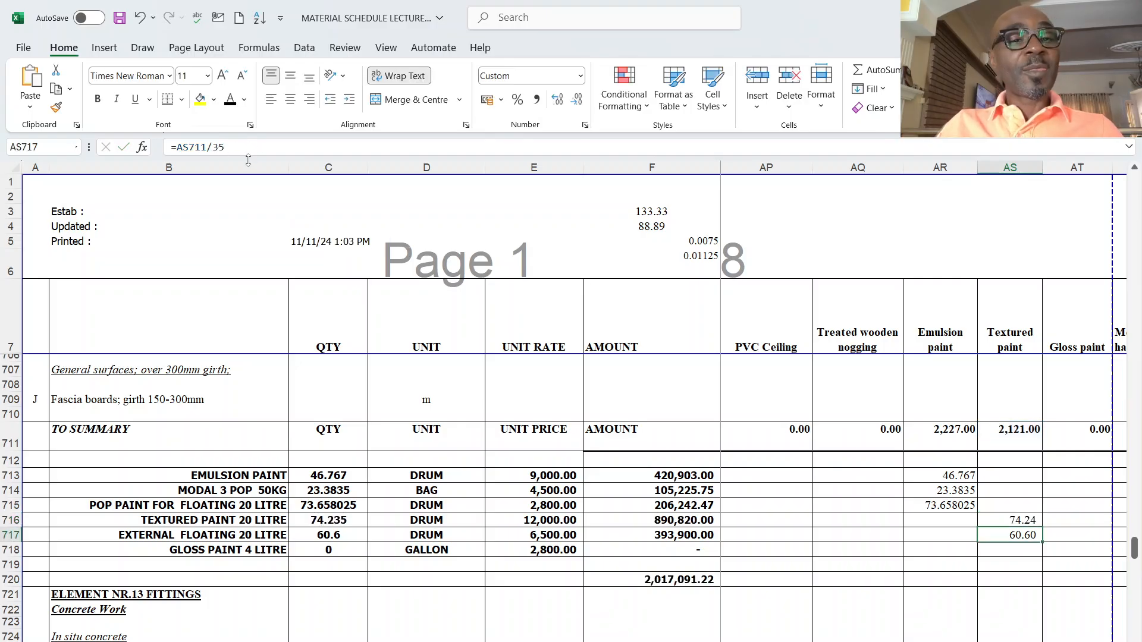
- Multiply the external floating paint formula in AS717 by 1.05, making it =AS711/35*1.05
{"action": "left_click", "coordinate": [272, 150]}
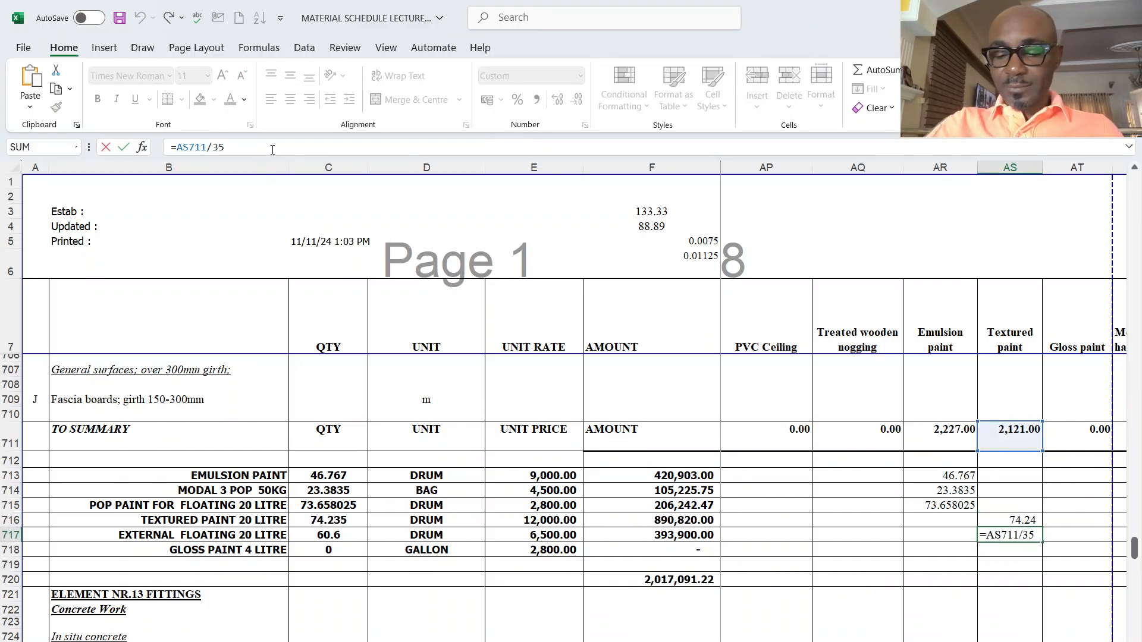
{"action": "type", "text": "*1.05"}
{"action": "key", "text": "Return"}
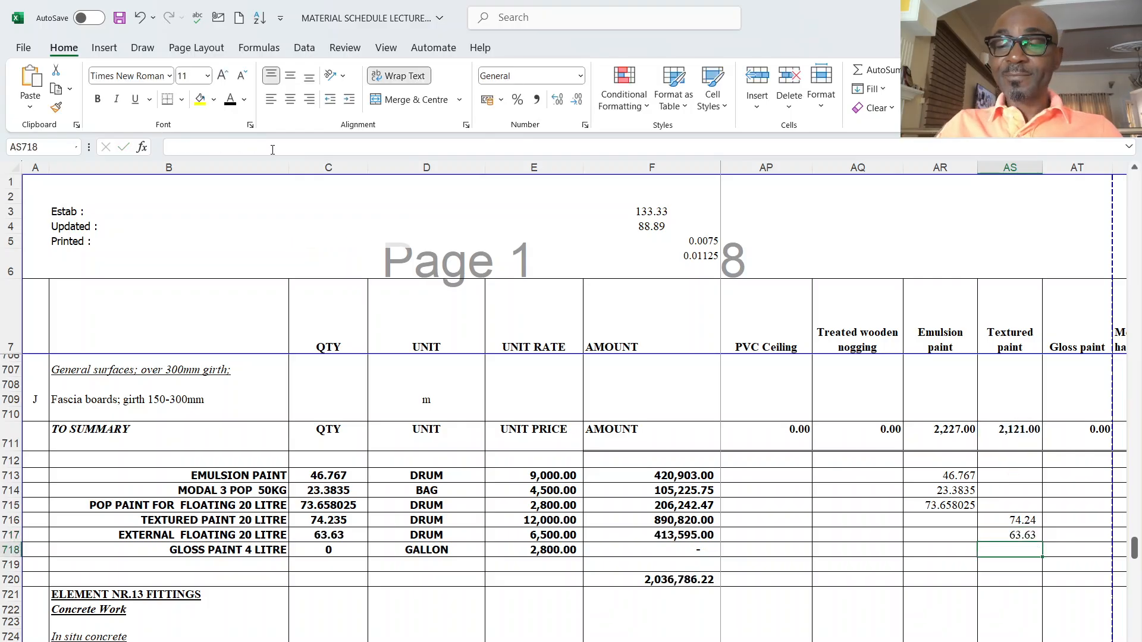
- Review the 1.05 factors in the textured paint formula in AS716 and the external floating formula in AS717
{"action": "left_click", "coordinate": [1014, 534]}
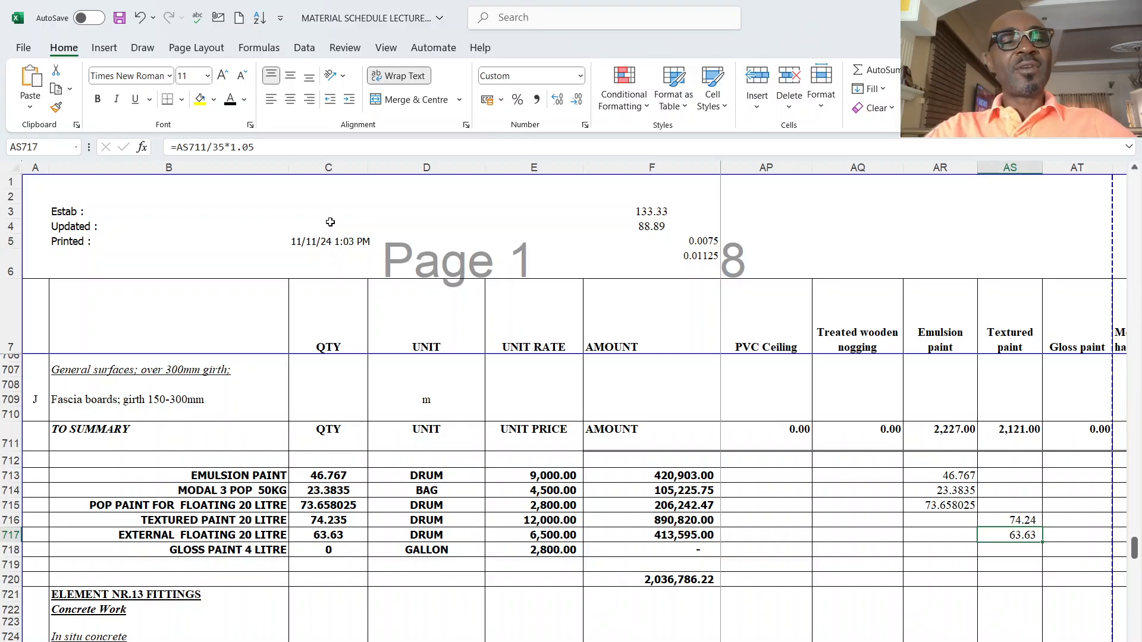
{"action": "left_click", "coordinate": [1021, 520]}
{"action": "left_click", "coordinate": [285, 149]}
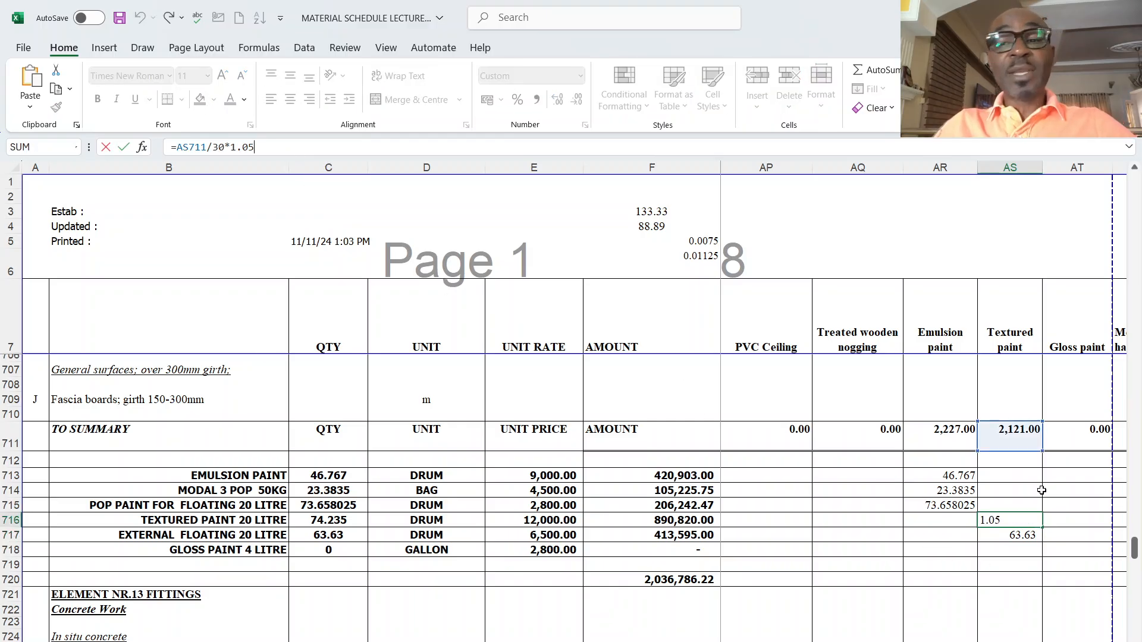
{"action": "left_click", "coordinate": [1036, 580]}
{"action": "left_click", "coordinate": [1018, 538]}
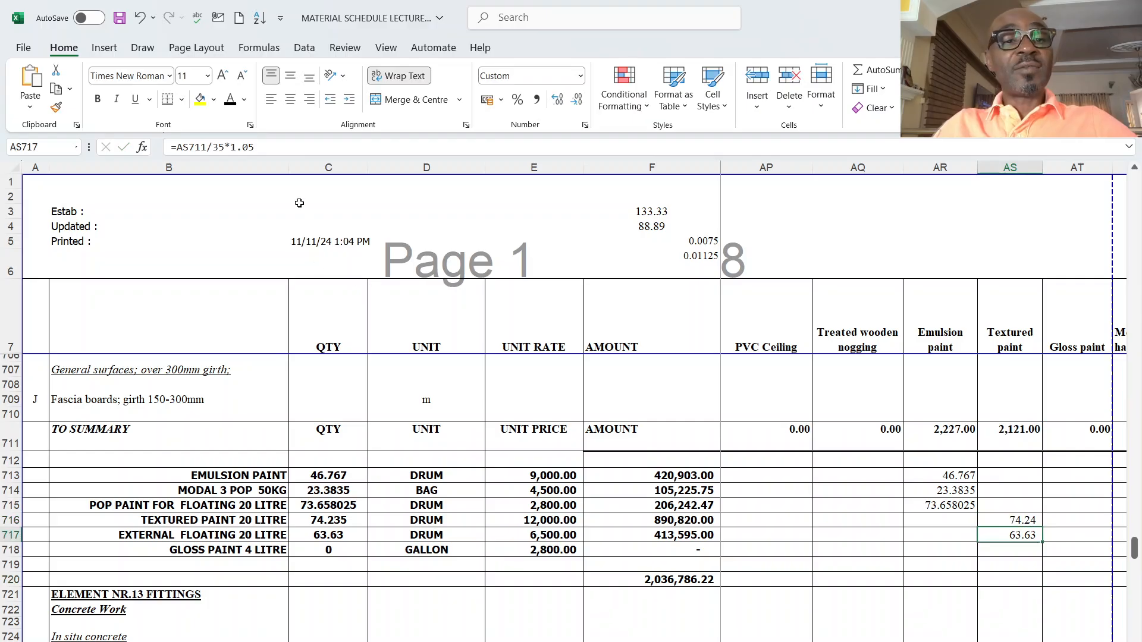
{"action": "left_click", "coordinate": [292, 147]}
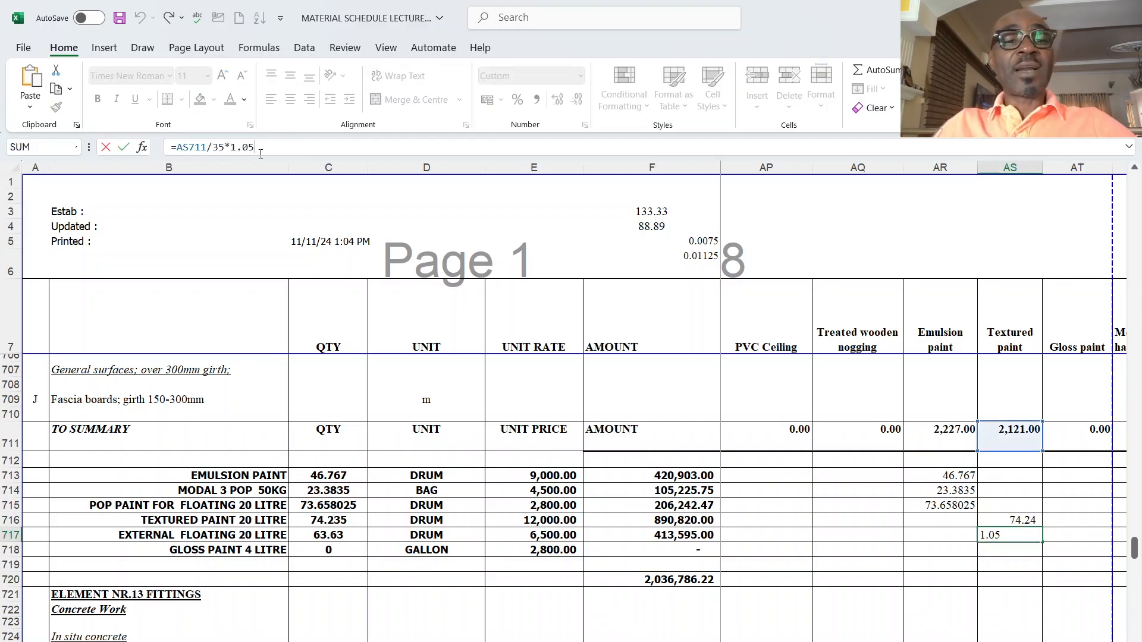
{"action": "left_click", "coordinate": [887, 578]}
{"action": "left_click", "coordinate": [1006, 536]}
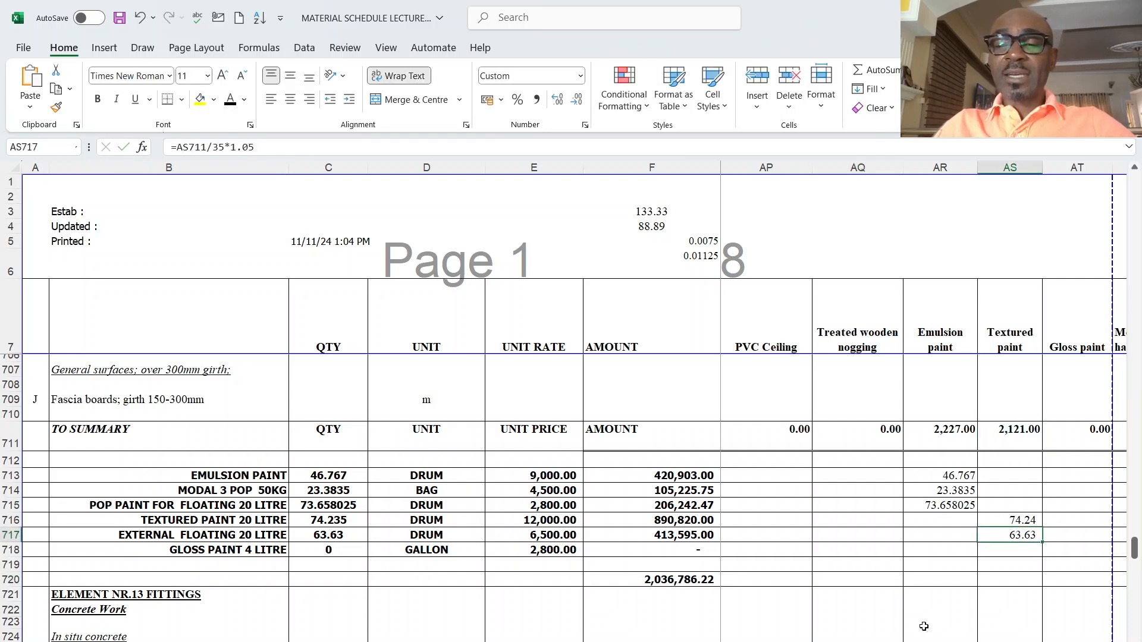
- Look through the Element 13 fittings items, from the concrete work down to the balcony balustrades and woodwork
{"action": "scroll", "coordinate": [284, 506], "scroll_direction": "left", "scroll_amount": 15}
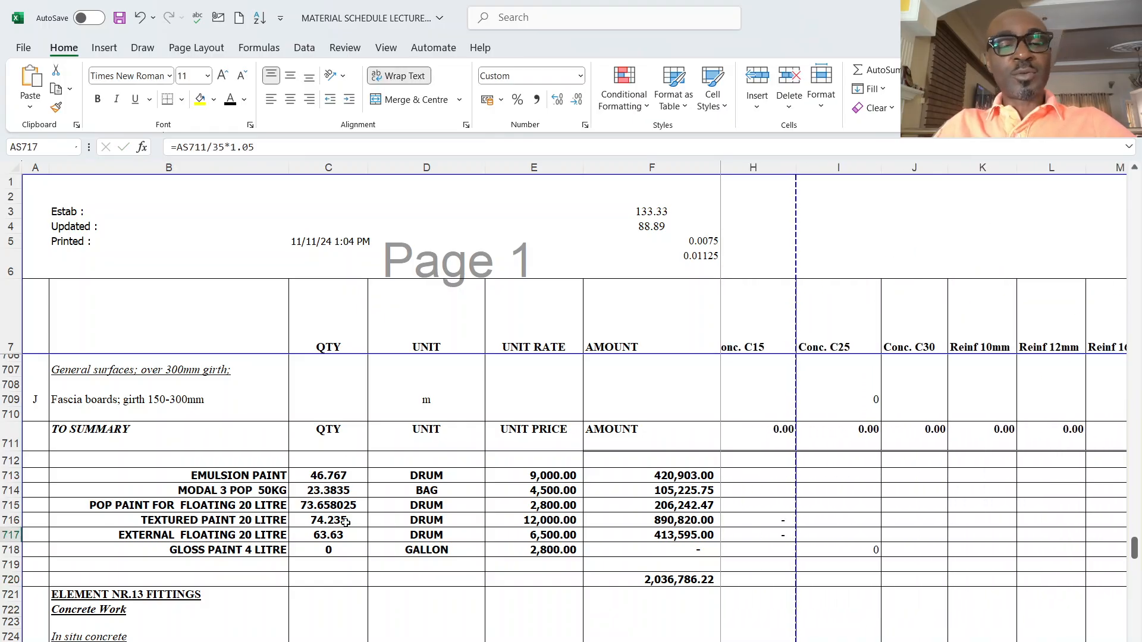
{"action": "scroll", "coordinate": [547, 545], "scroll_direction": "down", "scroll_amount": 1}
{"action": "scroll", "coordinate": [547, 544], "scroll_direction": "down", "scroll_amount": 5}
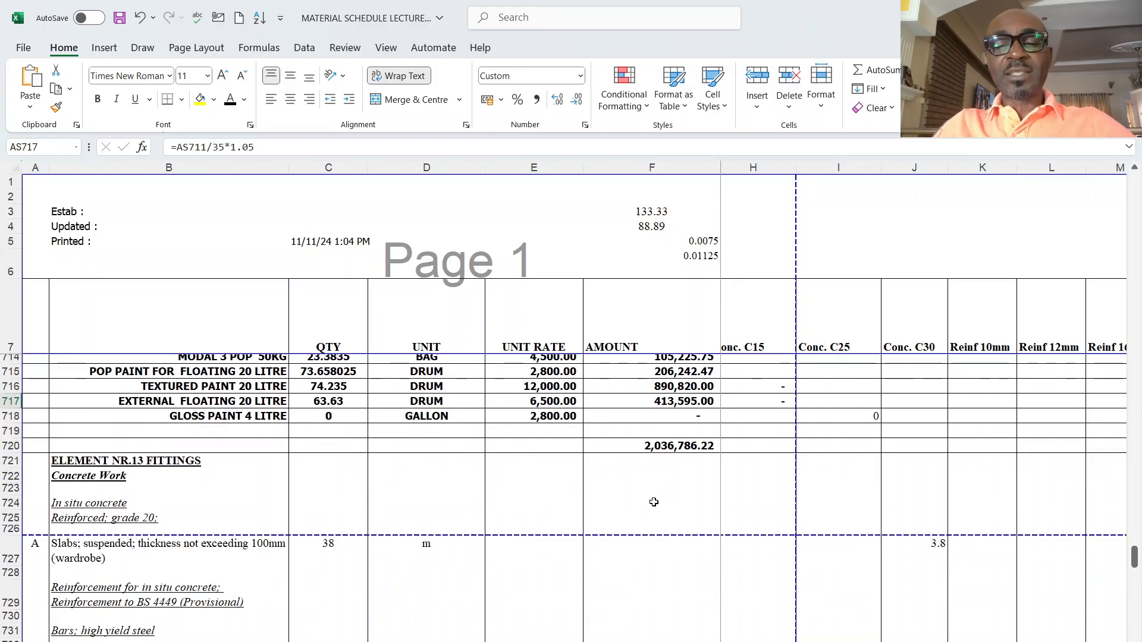
{"action": "scroll", "coordinate": [370, 495], "scroll_direction": "down", "scroll_amount": 8}
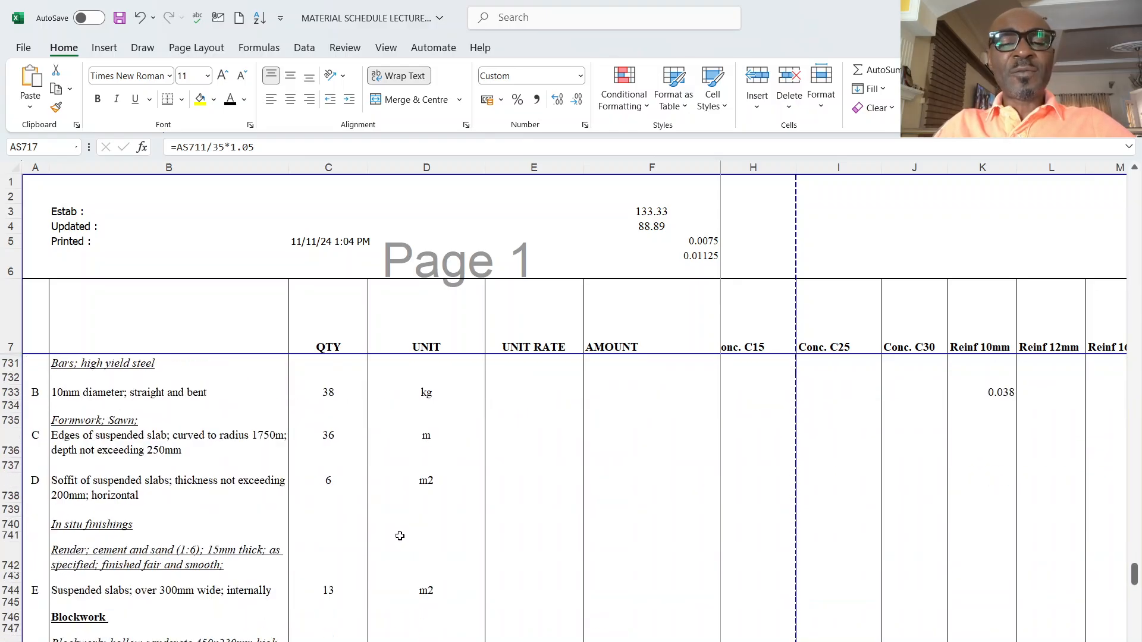
{"action": "scroll", "coordinate": [400, 538], "scroll_direction": "down", "scroll_amount": 5}
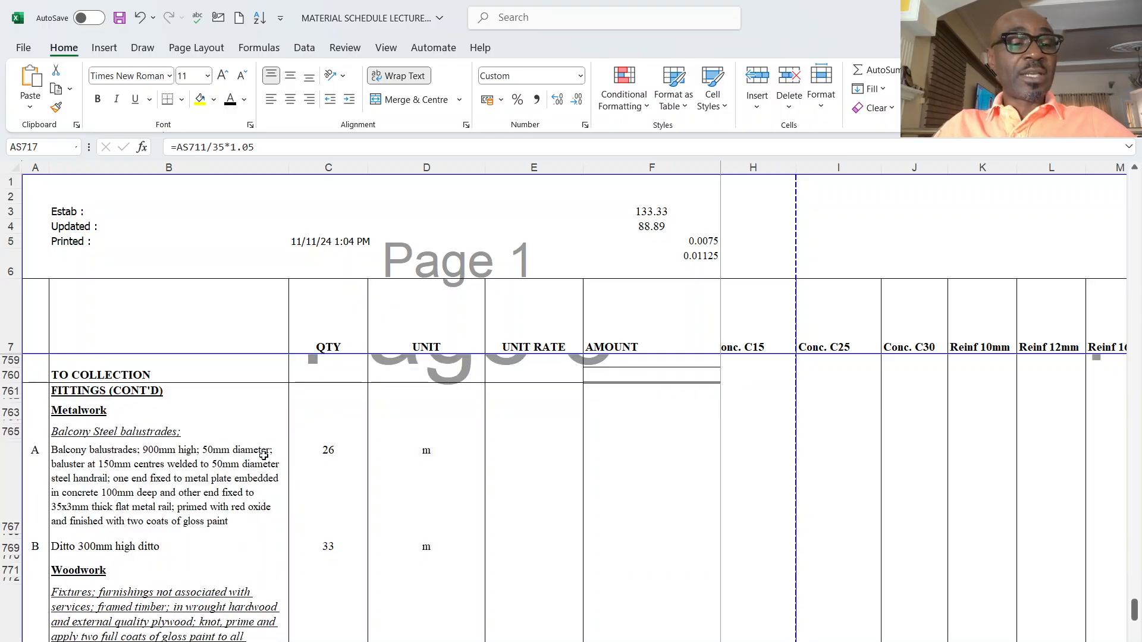
{"action": "scroll", "coordinate": [270, 591], "scroll_direction": "down", "scroll_amount": 3}
{"action": "scroll", "coordinate": [270, 592], "scroll_direction": "down", "scroll_amount": 8}
{"action": "scroll", "coordinate": [270, 592], "scroll_direction": "down", "scroll_amount": 3}
- Examine the fittings' suspended slab, 10mm reinforcement, formwork, render and blockwork items against their material columns
{"action": "scroll", "coordinate": [271, 593], "scroll_direction": "up", "scroll_amount": 4}
{"action": "scroll", "coordinate": [270, 593], "scroll_direction": "up", "scroll_amount": 10}
{"action": "scroll", "coordinate": [190, 515], "scroll_direction": "up", "scroll_amount": 6}
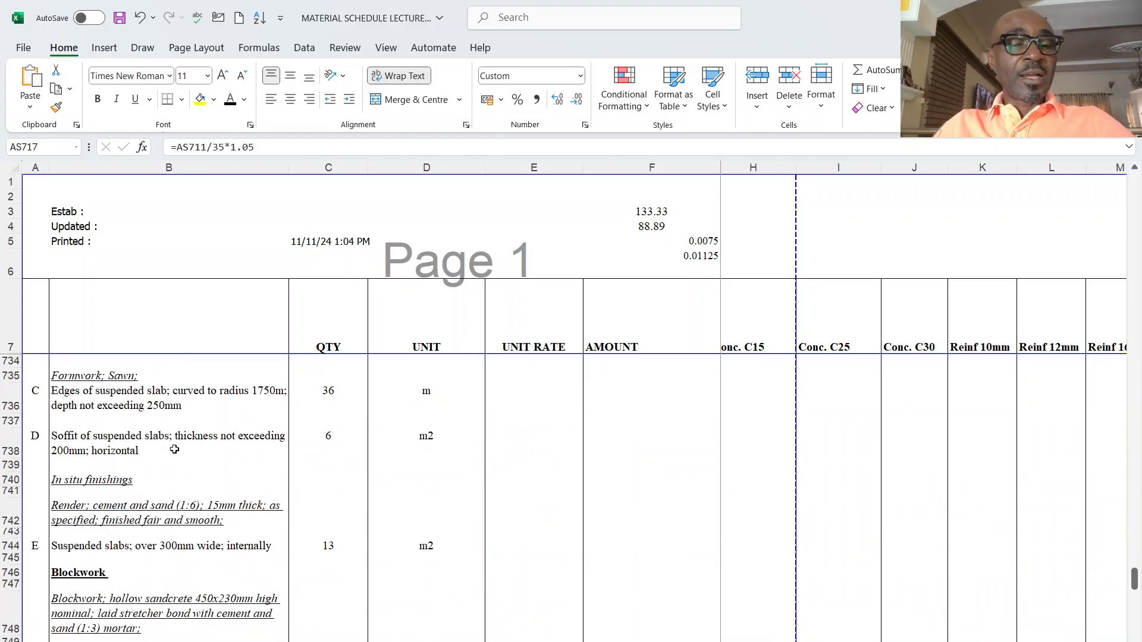
{"action": "scroll", "coordinate": [195, 443], "scroll_direction": "up", "scroll_amount": 5}
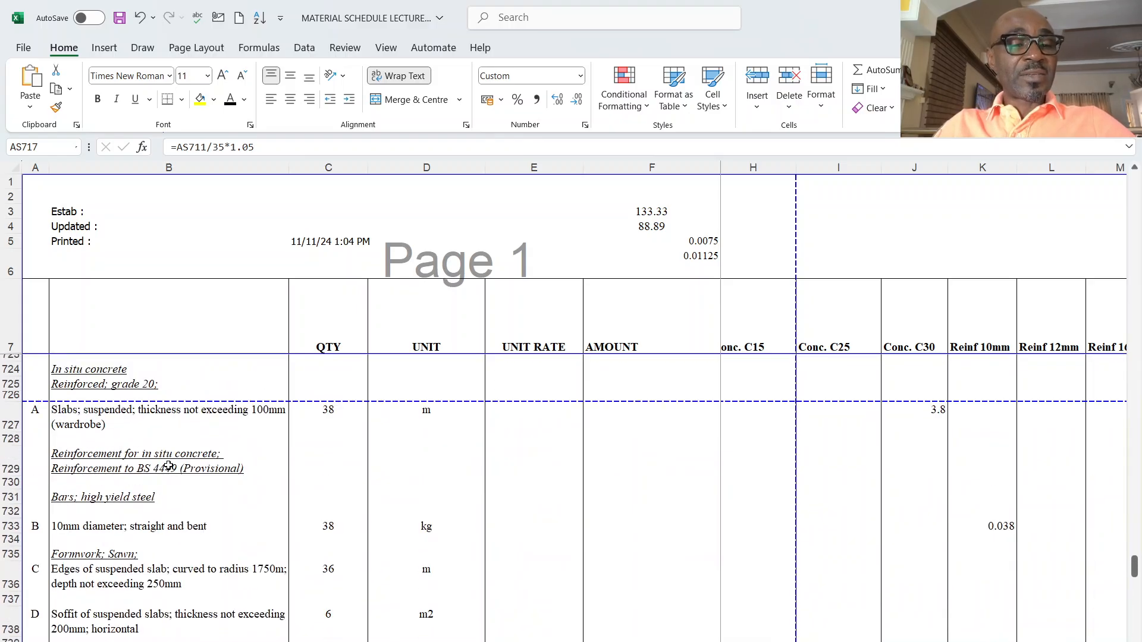
{"action": "scroll", "coordinate": [179, 490], "scroll_direction": "up", "scroll_amount": 1}
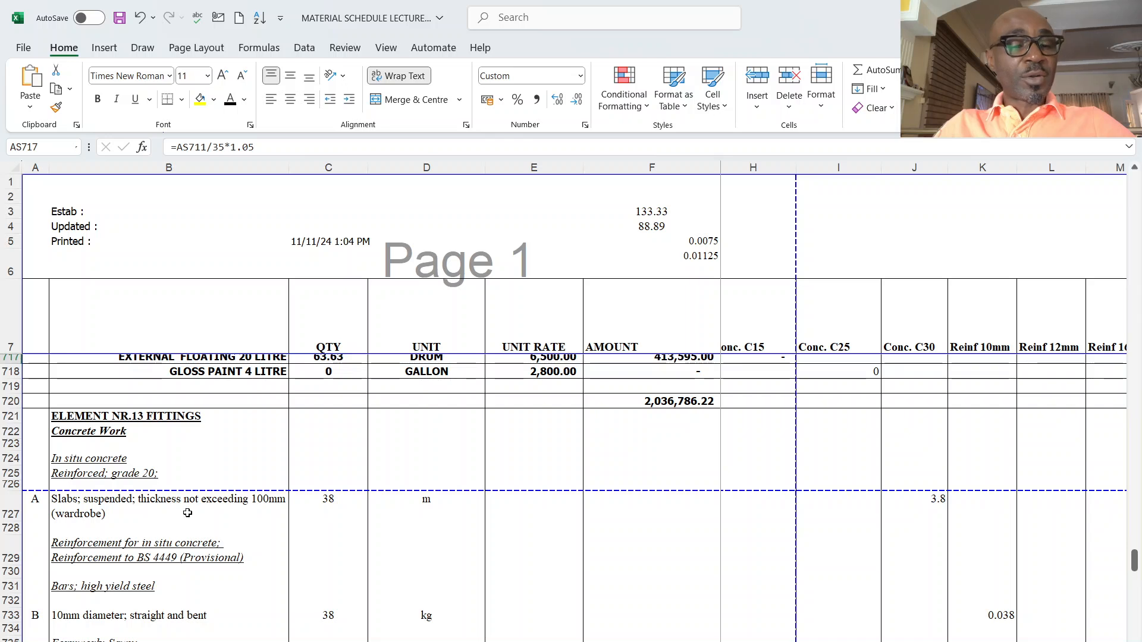
{"action": "scroll", "coordinate": [350, 512], "scroll_direction": "down", "scroll_amount": 2}
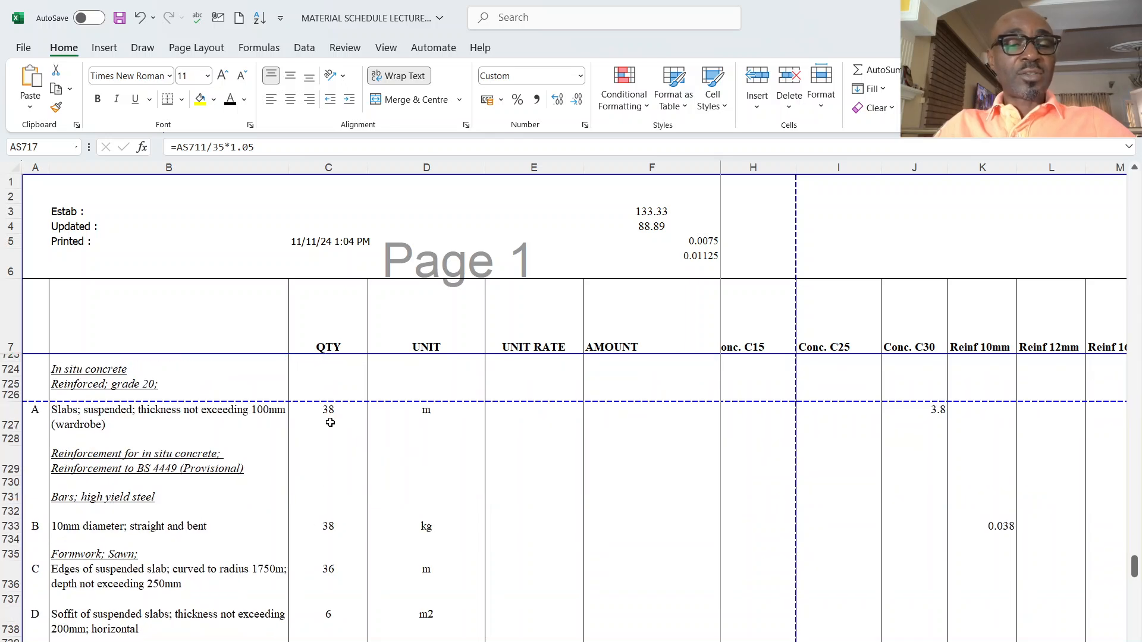
{"action": "scroll", "coordinate": [324, 549], "scroll_direction": "down", "scroll_amount": 1}
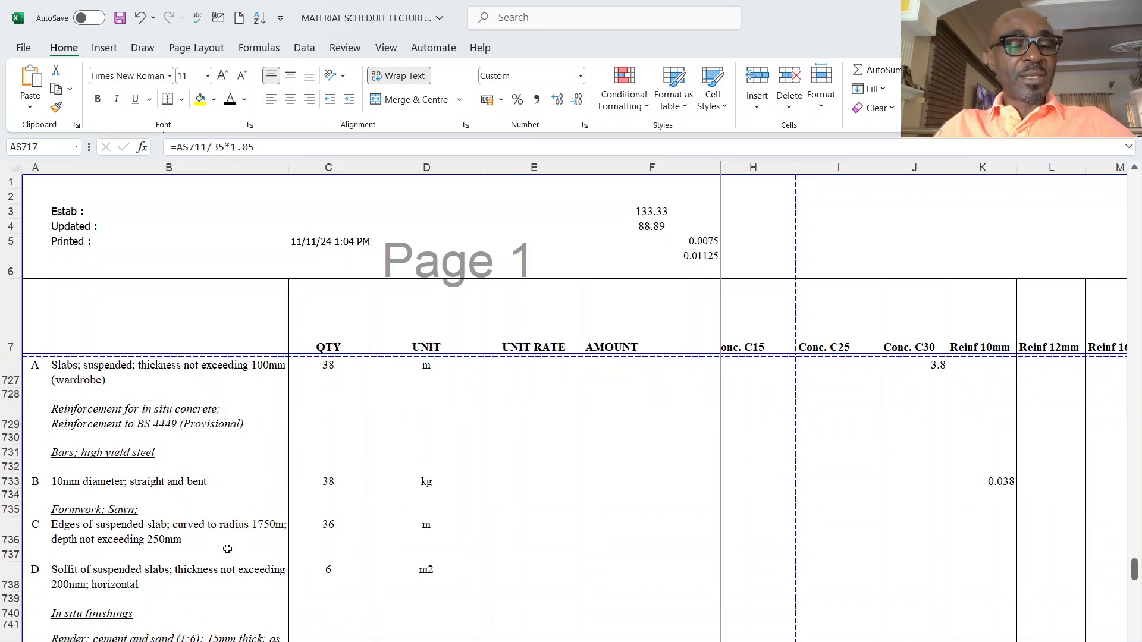
{"action": "scroll", "coordinate": [335, 554], "scroll_direction": "down", "scroll_amount": 1}
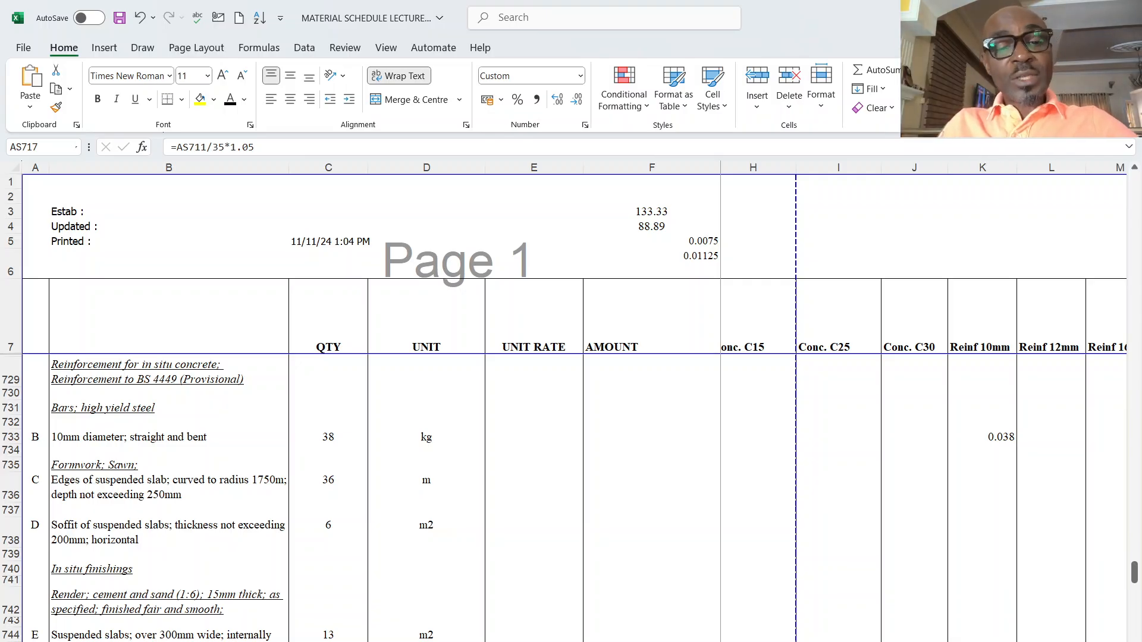
{"action": "scroll", "coordinate": [571, 493], "scroll_direction": "down", "scroll_amount": 4}
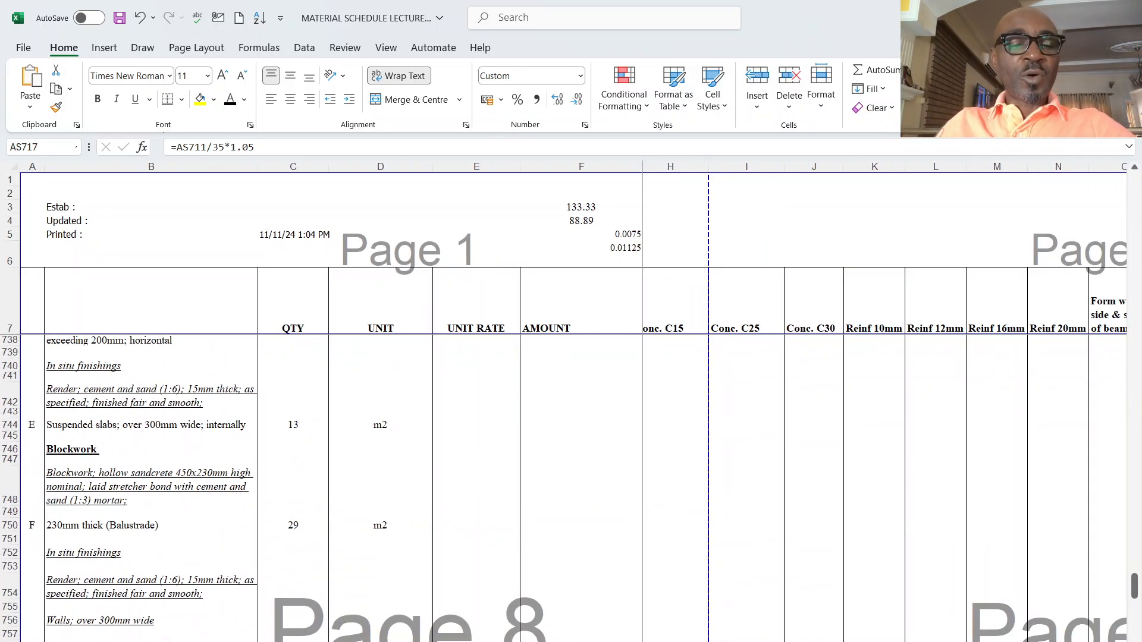
- Examine the fittings material summary, covering the rebars to 9" block items, the metal handrail and the 1500 x 2100mm wardrobe
{"action": "scroll", "coordinate": [571, 488], "scroll_direction": "down", "scroll_amount": 3}
{"action": "scroll", "coordinate": [576, 612], "scroll_direction": "down", "scroll_amount": 15}
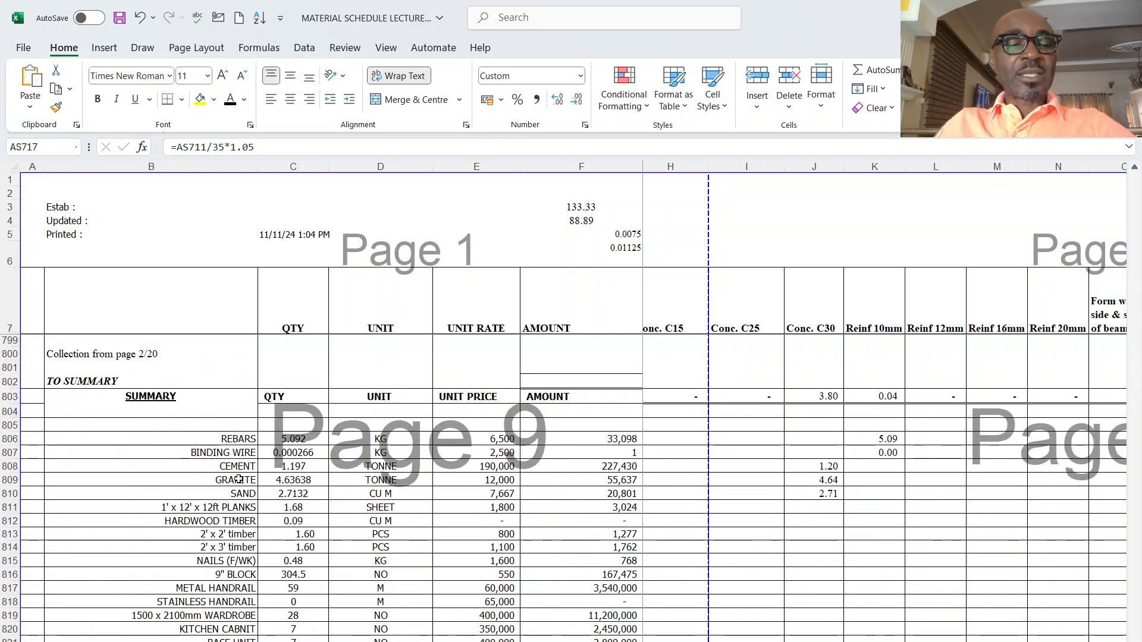
{"action": "left_click_drag", "start_coordinate": [234, 438], "coordinate": [242, 568]}
{"action": "scroll", "coordinate": [243, 568], "scroll_direction": "down", "scroll_amount": 4}
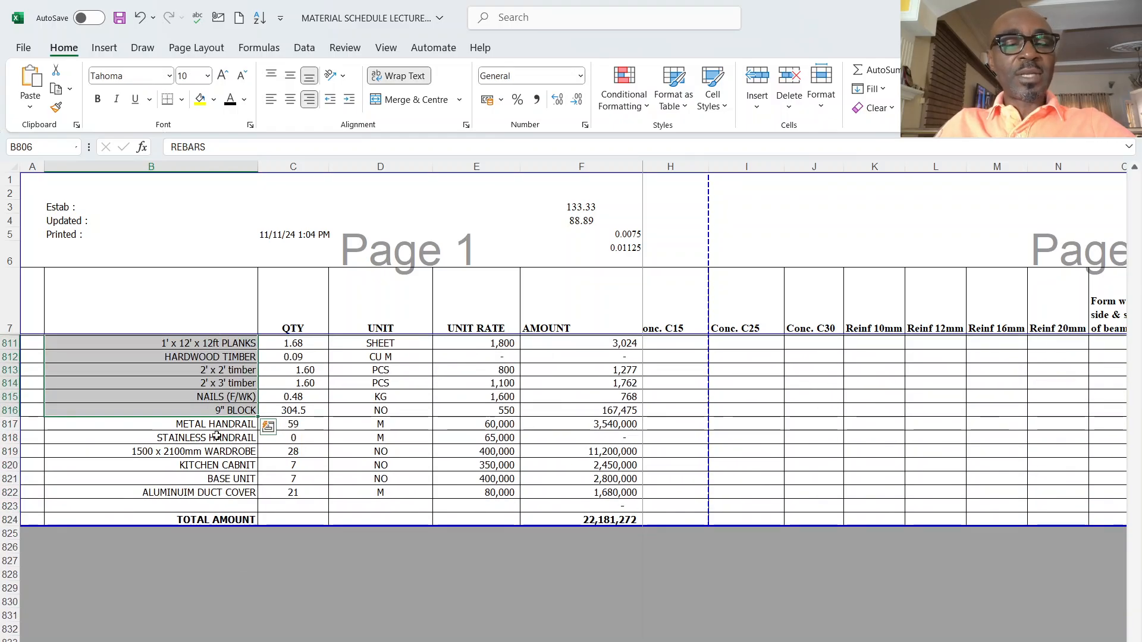
{"action": "left_click", "coordinate": [10, 424]}
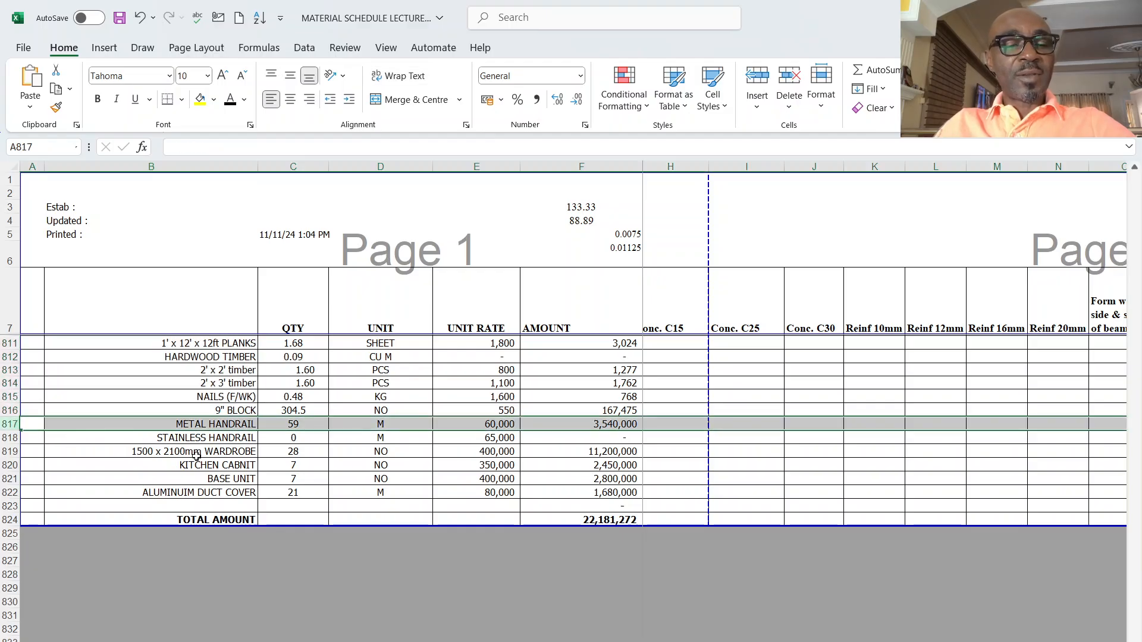
{"action": "left_click", "coordinate": [10, 451]}
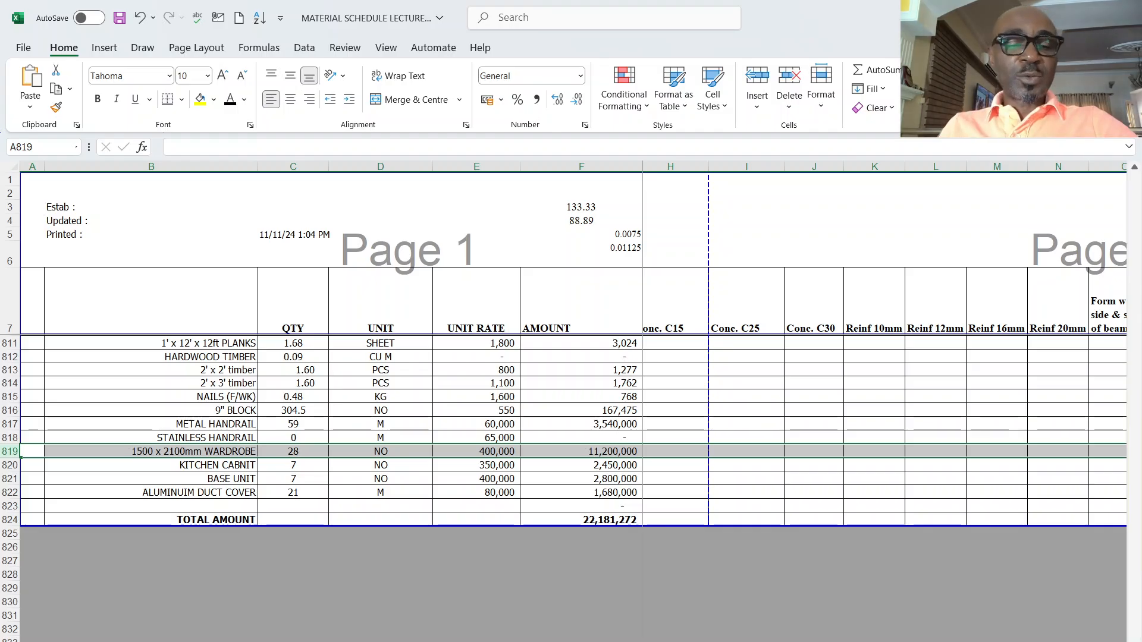
- Switch to the elemental material summary sheet and review the Element 7 doors heading, total formula and material codes
{"action": "left_click", "coordinate": [386, 641]}
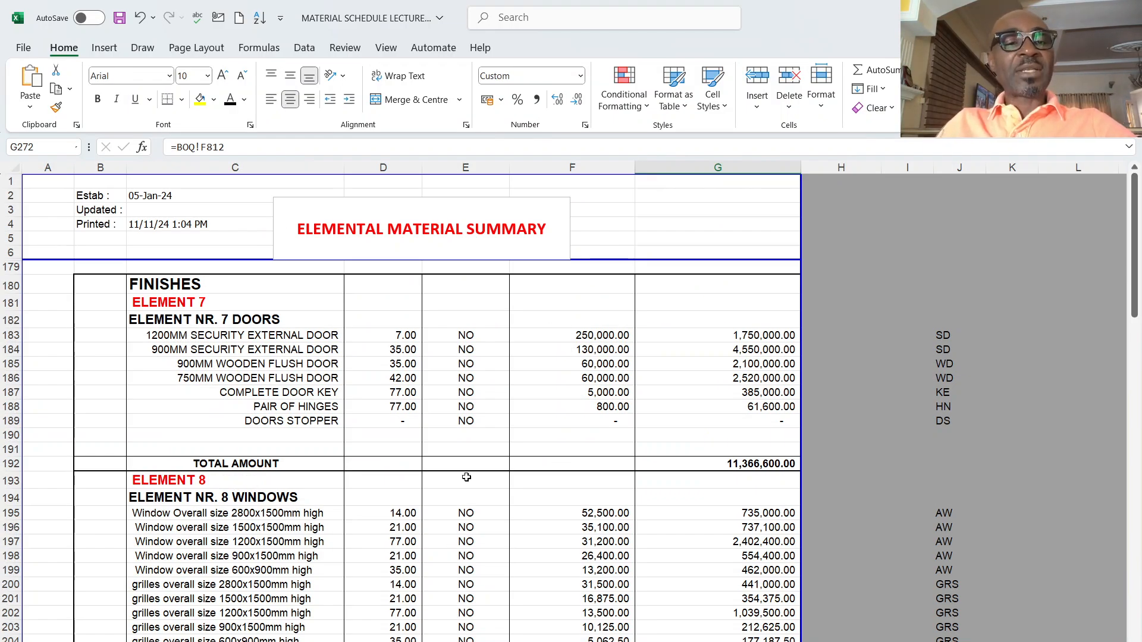
{"action": "left_click", "coordinate": [216, 306]}
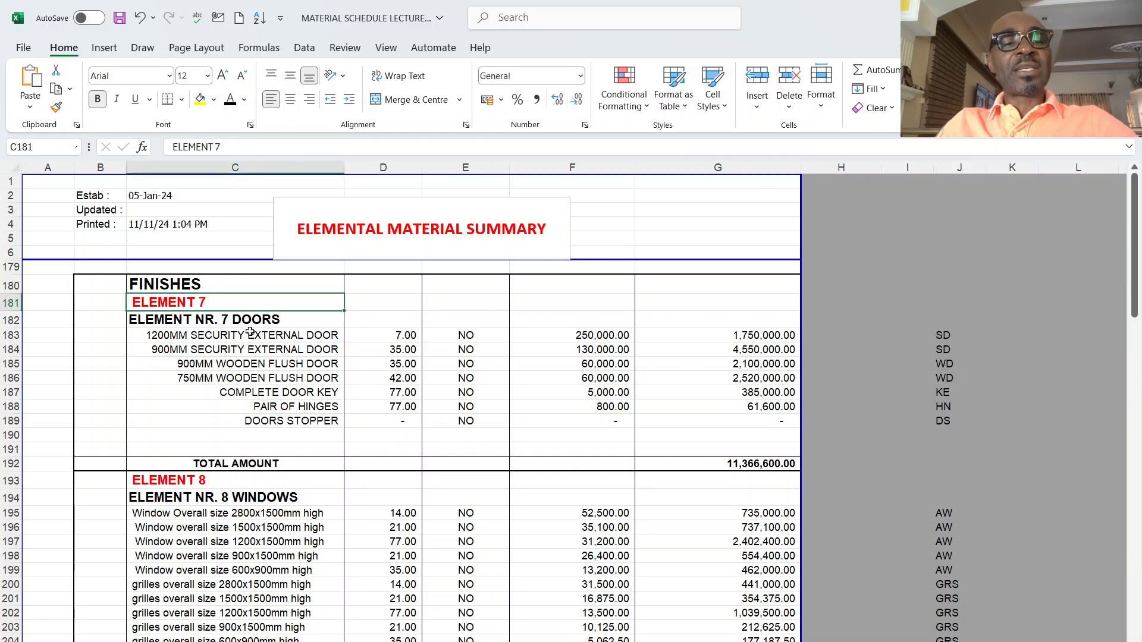
{"action": "scroll", "coordinate": [325, 409], "scroll_direction": "down", "scroll_amount": 1}
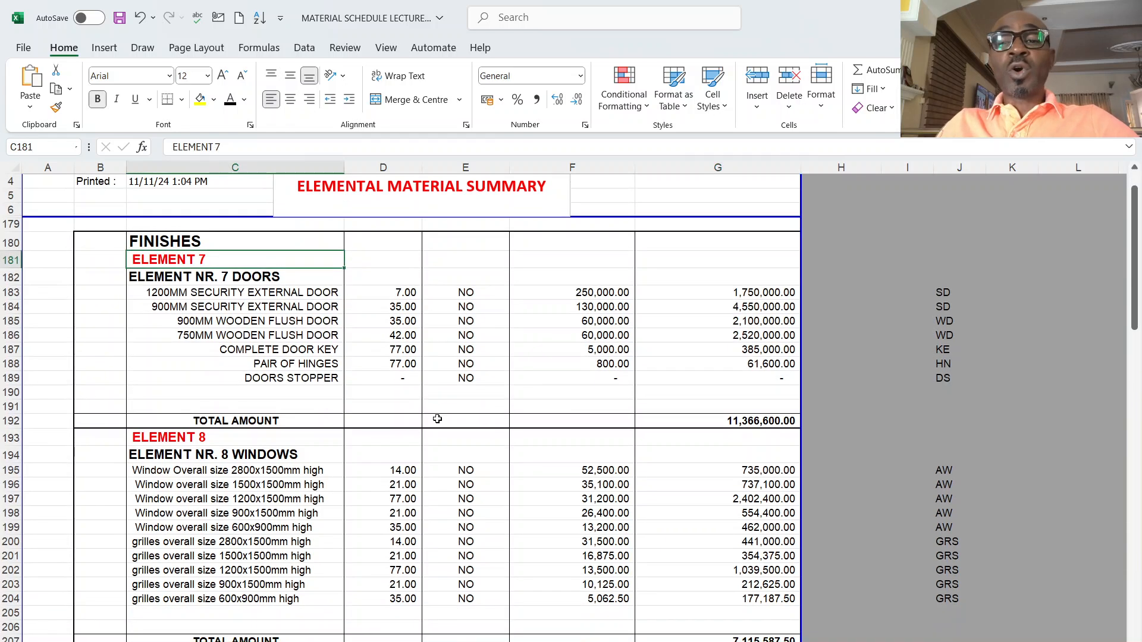
{"action": "left_click", "coordinate": [762, 422]}
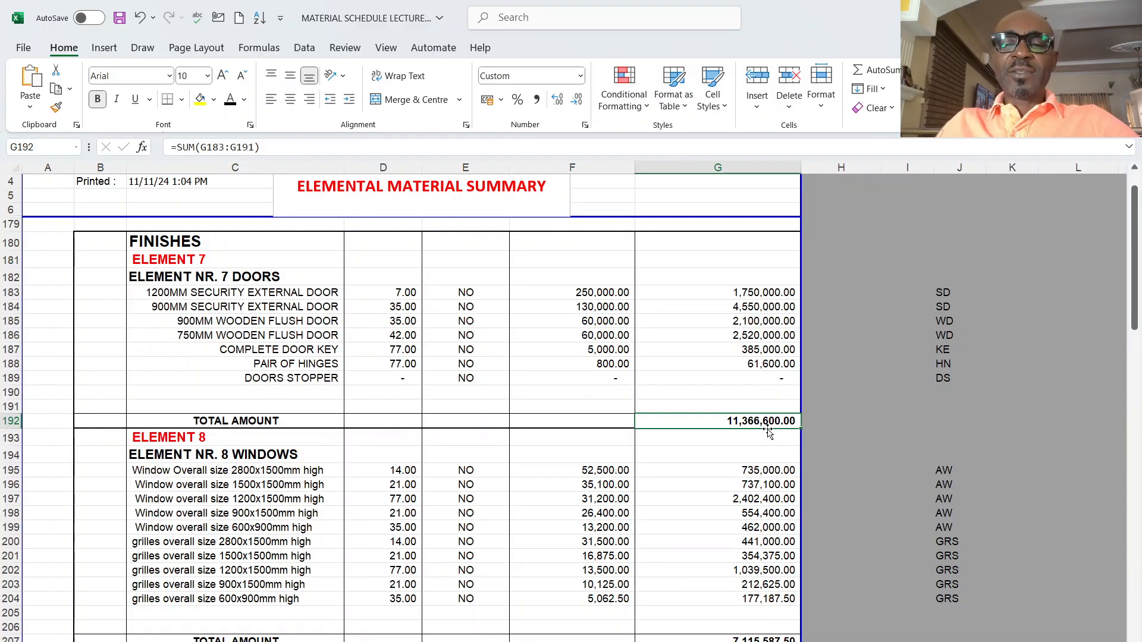
{"action": "left_click", "coordinate": [940, 291]}
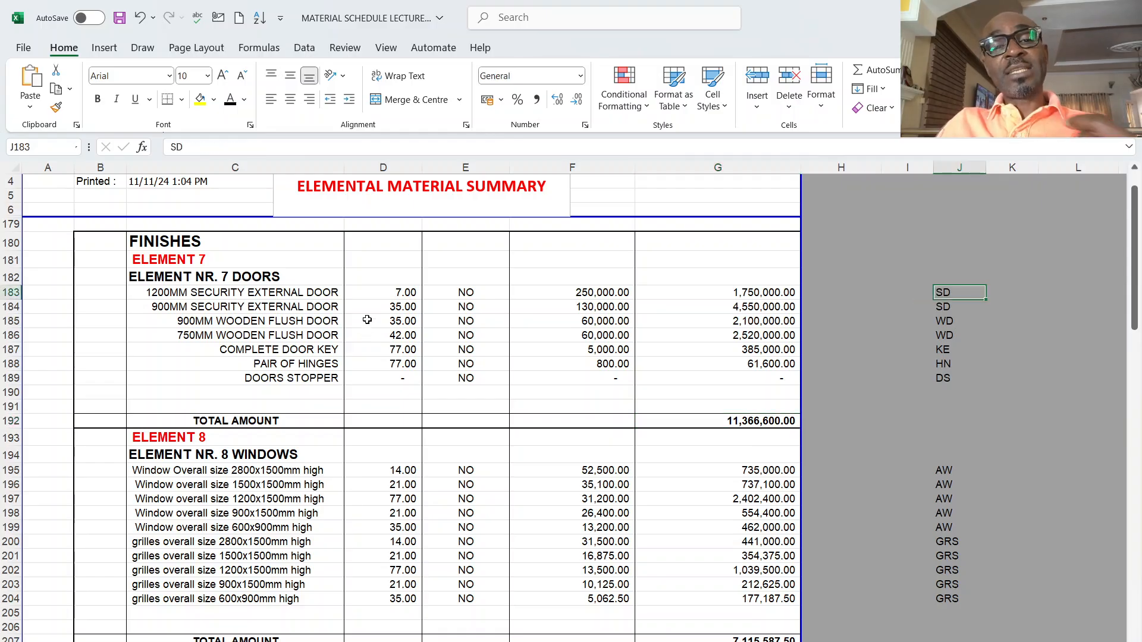
- Link the 1200mm security external door quantity in D183 to the BOQ sheet with =BOQ!C473
{"action": "left_click", "coordinate": [383, 293]}
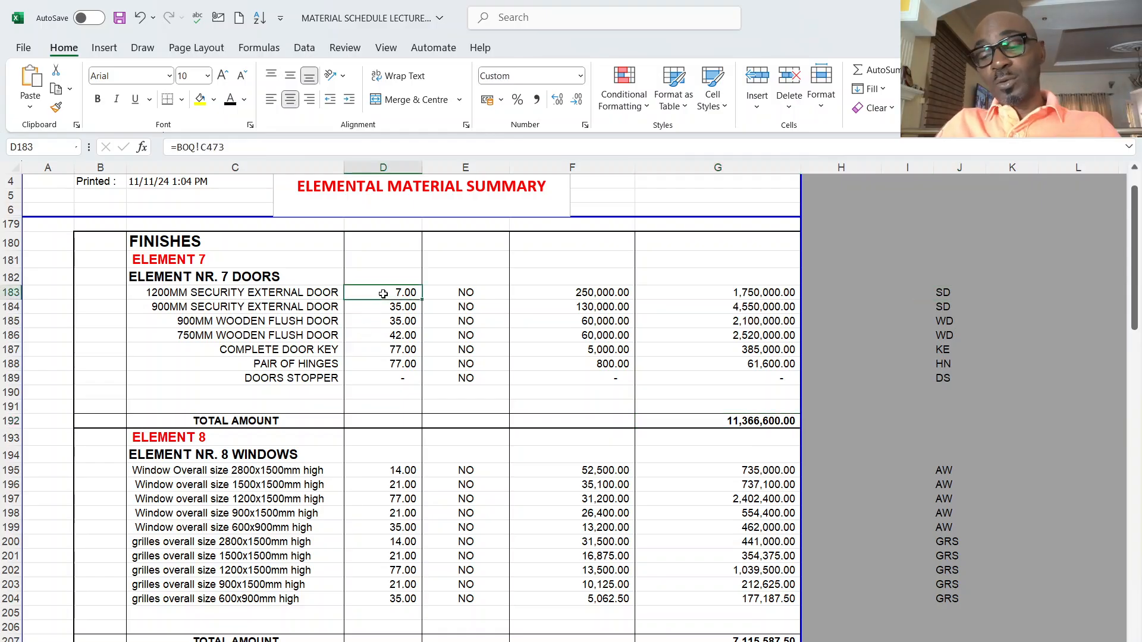
{"action": "type", "text": "="}
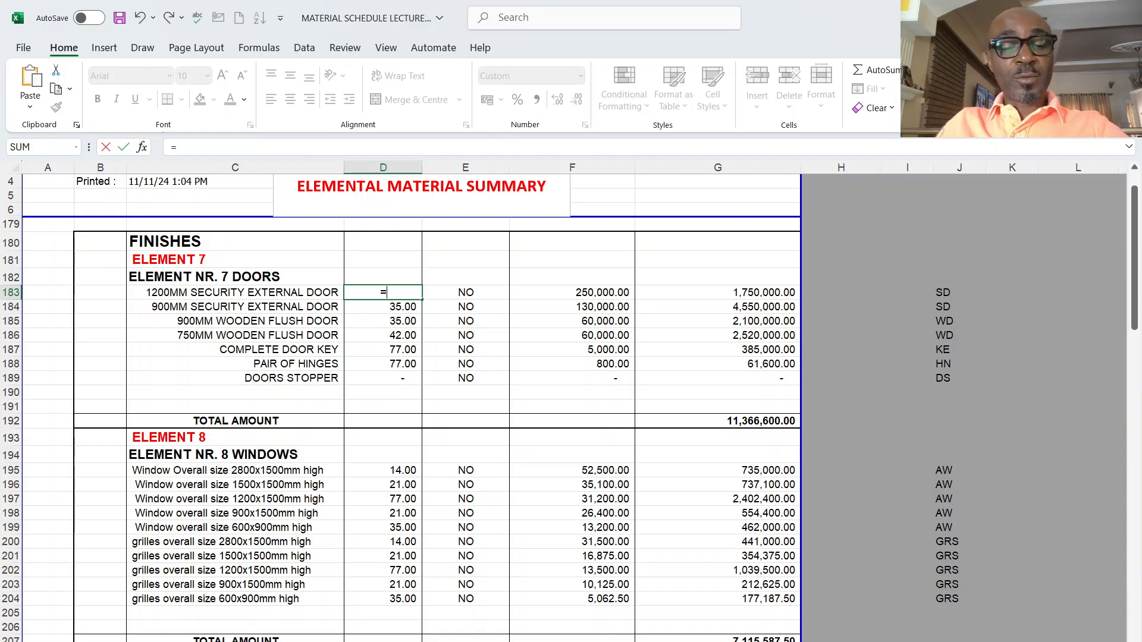
{"action": "key", "text": "ctrl+Page_Down"}
{"action": "scroll", "coordinate": [411, 528], "scroll_direction": "up", "scroll_amount": 20}
{"action": "scroll", "coordinate": [412, 527], "scroll_direction": "up", "scroll_amount": 20}
{"action": "scroll", "coordinate": [412, 527], "scroll_direction": "up", "scroll_amount": 20}
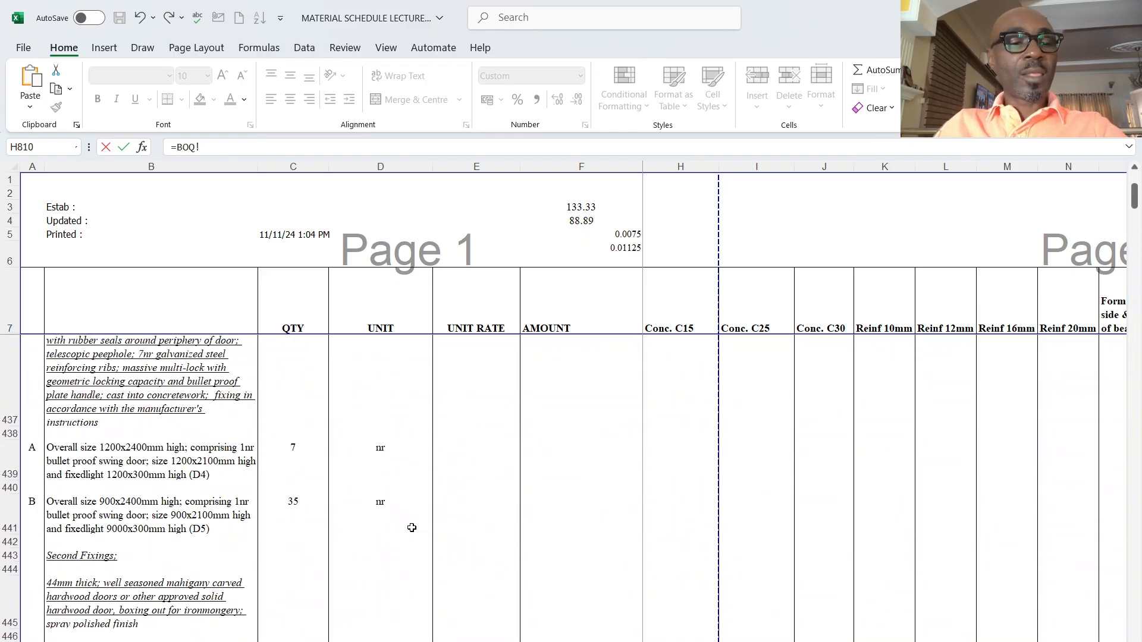
{"action": "scroll", "coordinate": [411, 528], "scroll_direction": "up", "scroll_amount": 3}
{"action": "scroll", "coordinate": [412, 528], "scroll_direction": "down", "scroll_amount": 14}
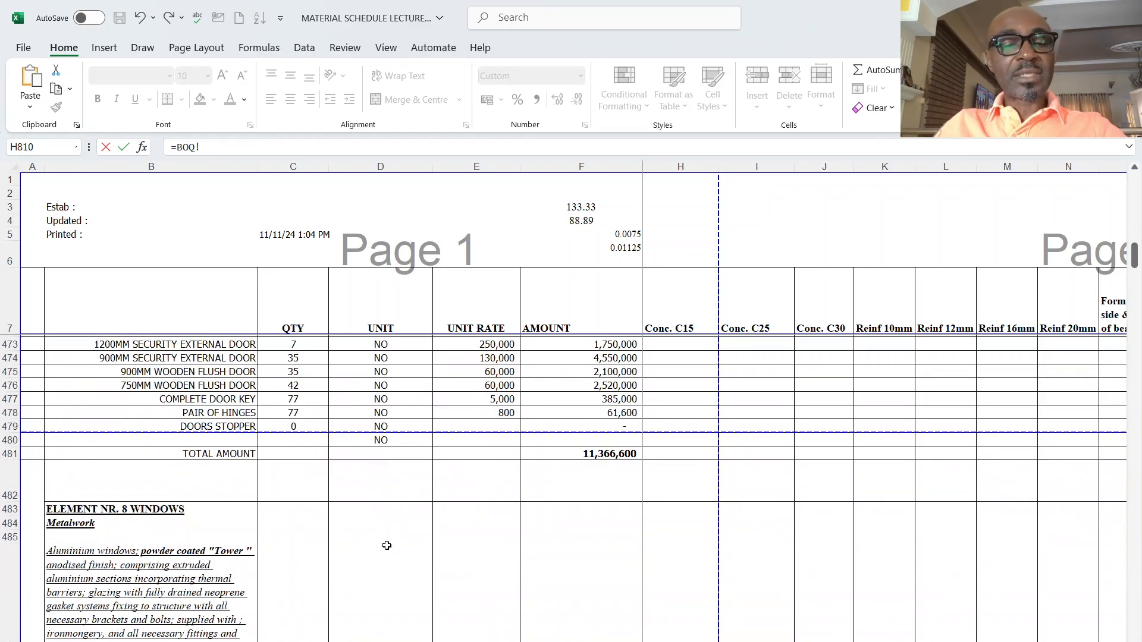
{"action": "scroll", "coordinate": [380, 536], "scroll_direction": "up", "scroll_amount": 3}
{"action": "left_click", "coordinate": [306, 476]}
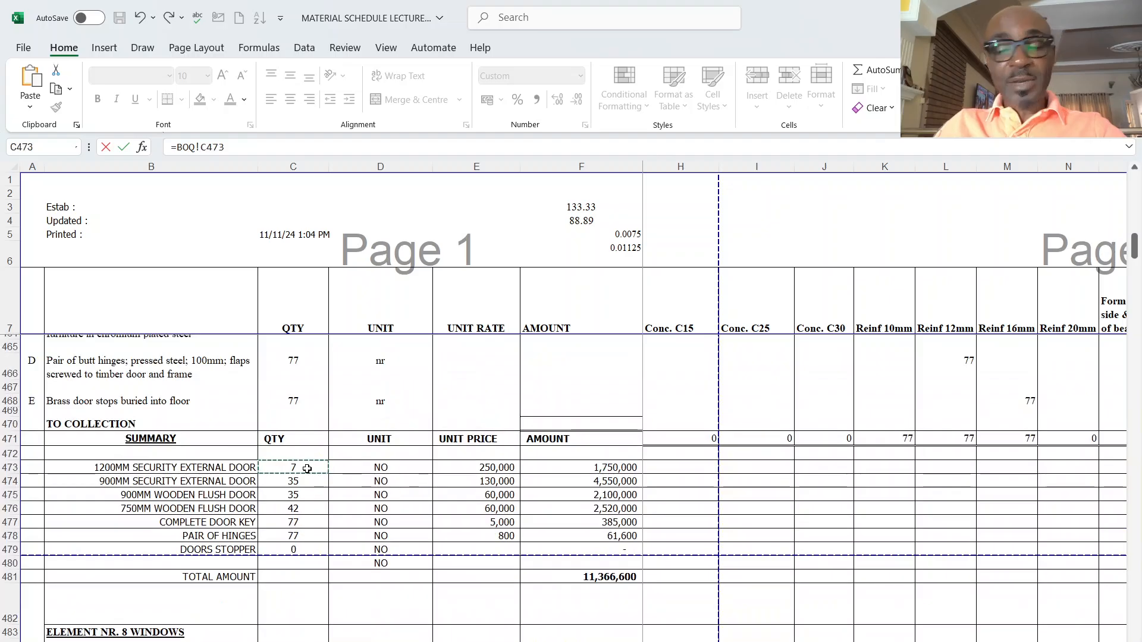
{"action": "key", "text": "Return"}
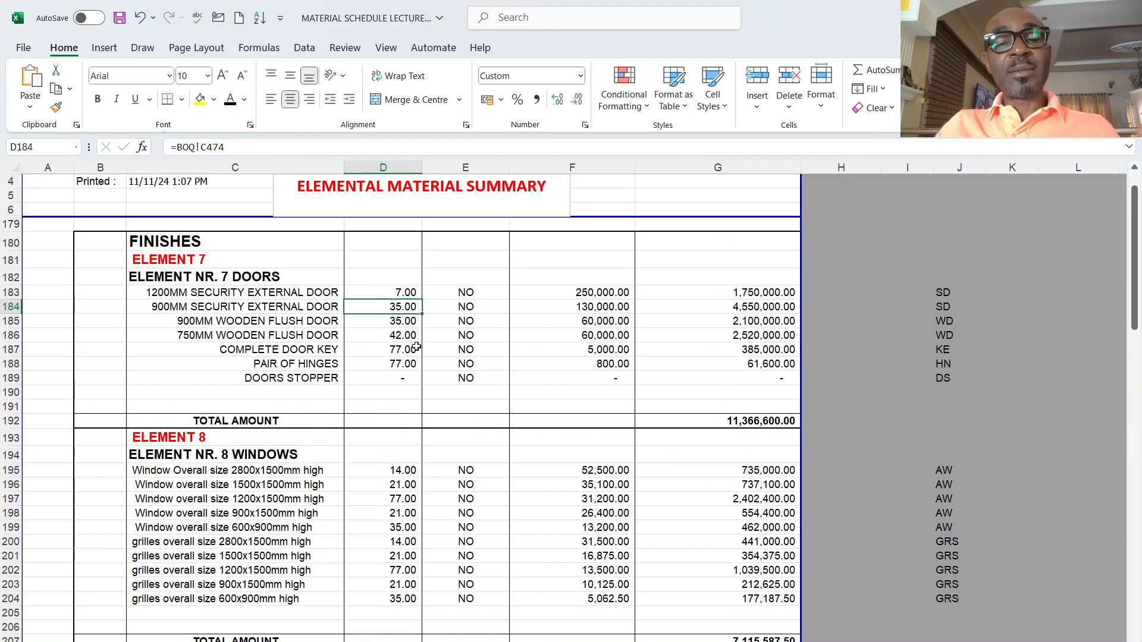
- Fill the D183 link across and down to G189 for the door items and check the total formula in G192
{"action": "left_click", "coordinate": [404, 291]}
{"action": "left_click_drag", "start_coordinate": [420, 304], "coordinate": [798, 385]}
{"action": "left_click", "coordinate": [458, 363]}
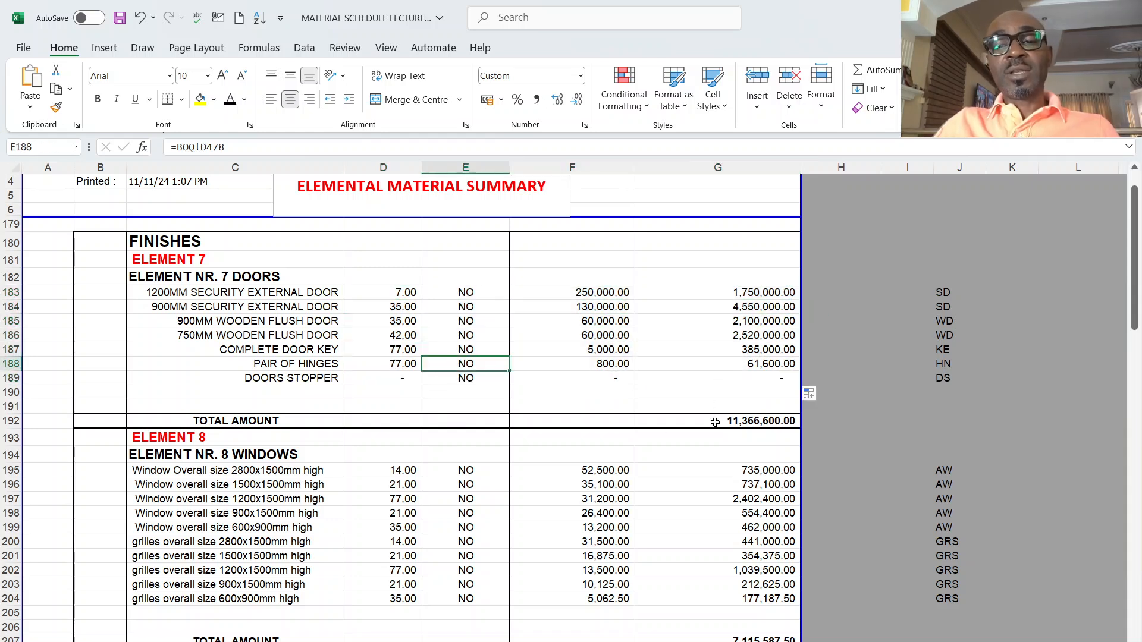
{"action": "left_click", "coordinate": [710, 423]}
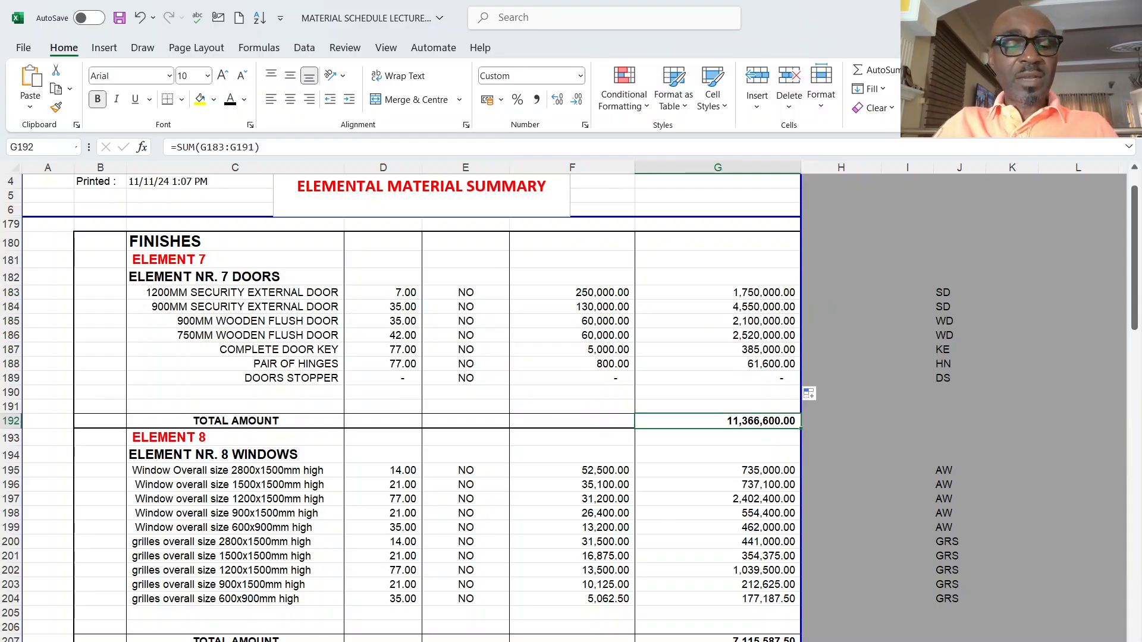
- Switch to the BOQ sheet and check the doors total formula in F481
{"action": "left_click", "coordinate": [505, 641]}
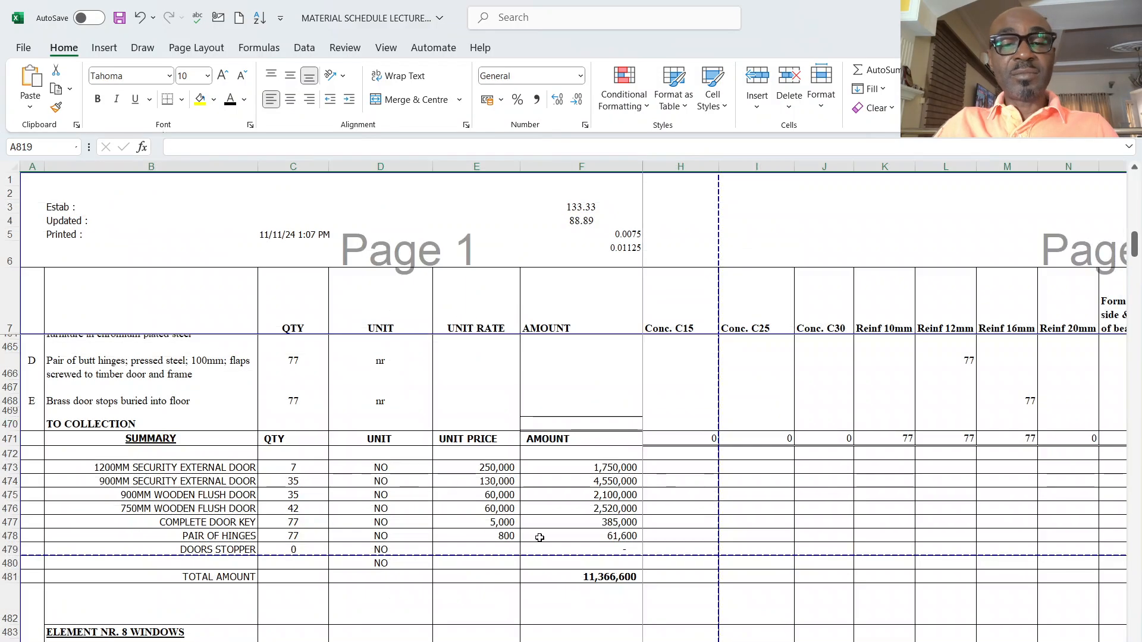
{"action": "scroll", "coordinate": [539, 550], "scroll_direction": "down", "scroll_amount": 3}
{"action": "left_click", "coordinate": [620, 413]}
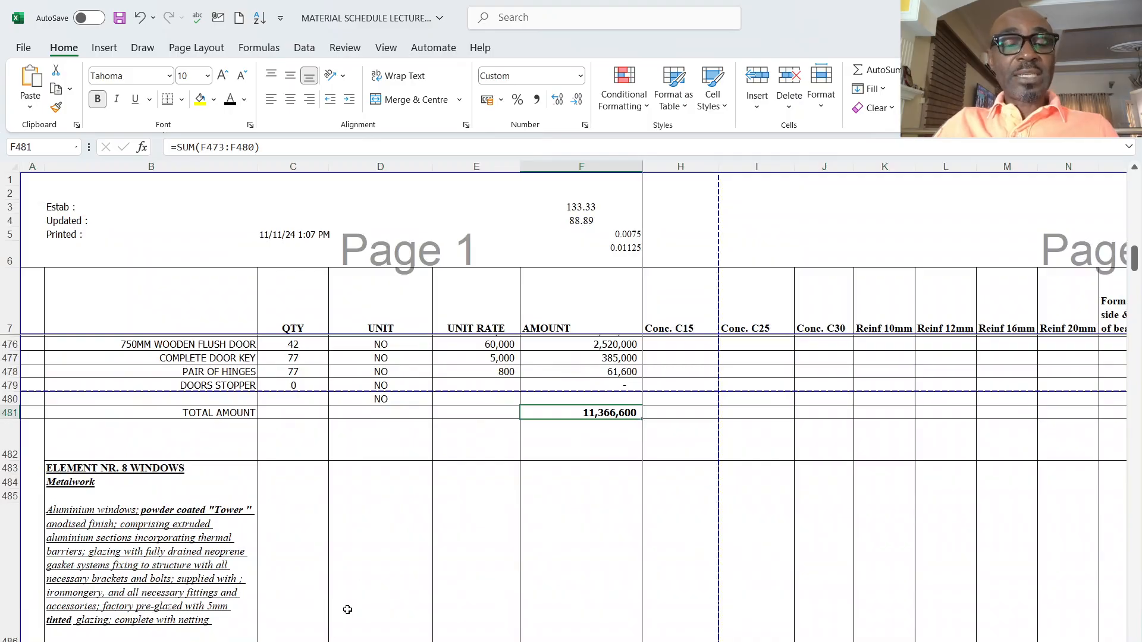
- Link the 2800x1500mm window quantity in D195 of the elemental material summary with =BOQ!C517 and fill it across and down to G204
{"action": "scroll", "coordinate": [466, 565], "scroll_direction": "down", "scroll_amount": 14}
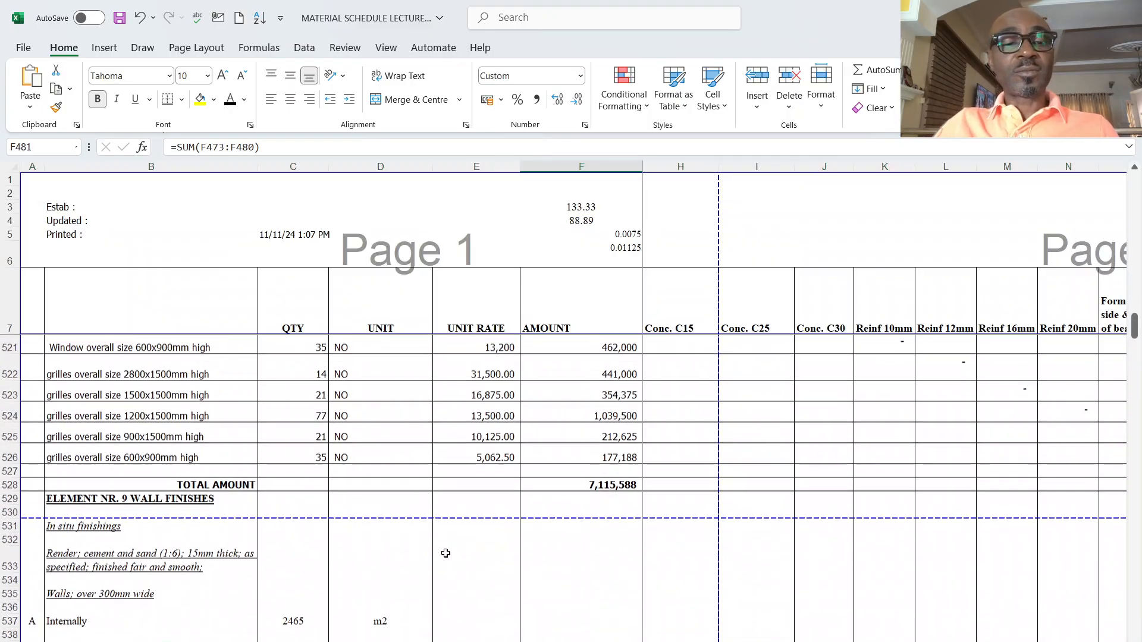
{"action": "scroll", "coordinate": [301, 424], "scroll_direction": "up", "scroll_amount": 3}
{"action": "left_click", "coordinate": [273, 641]}
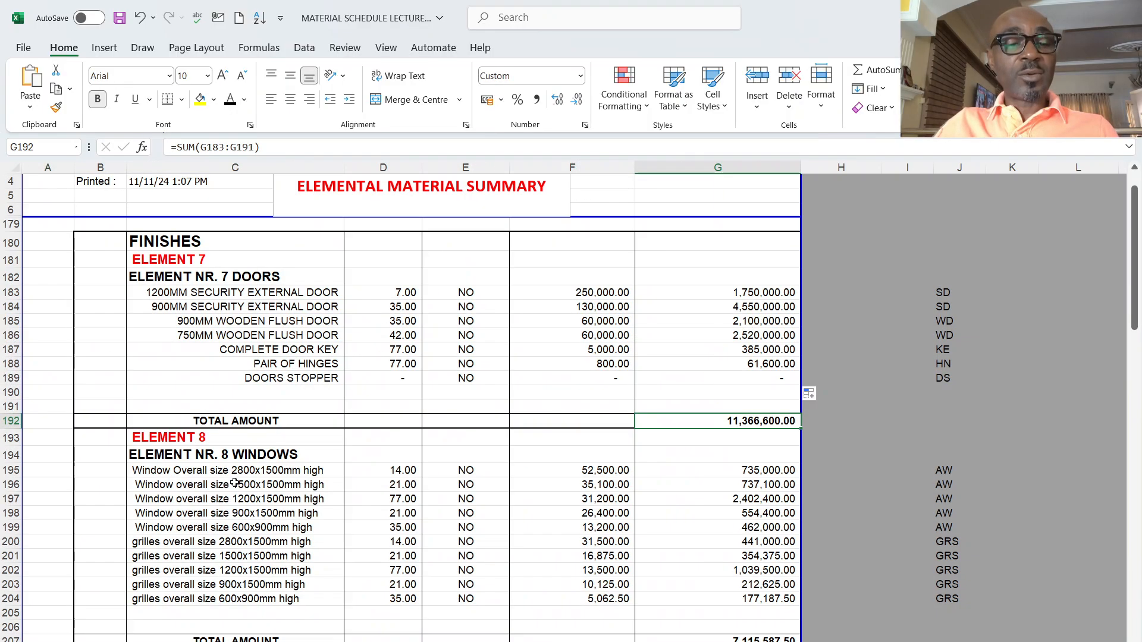
{"action": "left_click", "coordinate": [407, 472]}
{"action": "type", "text": "="}
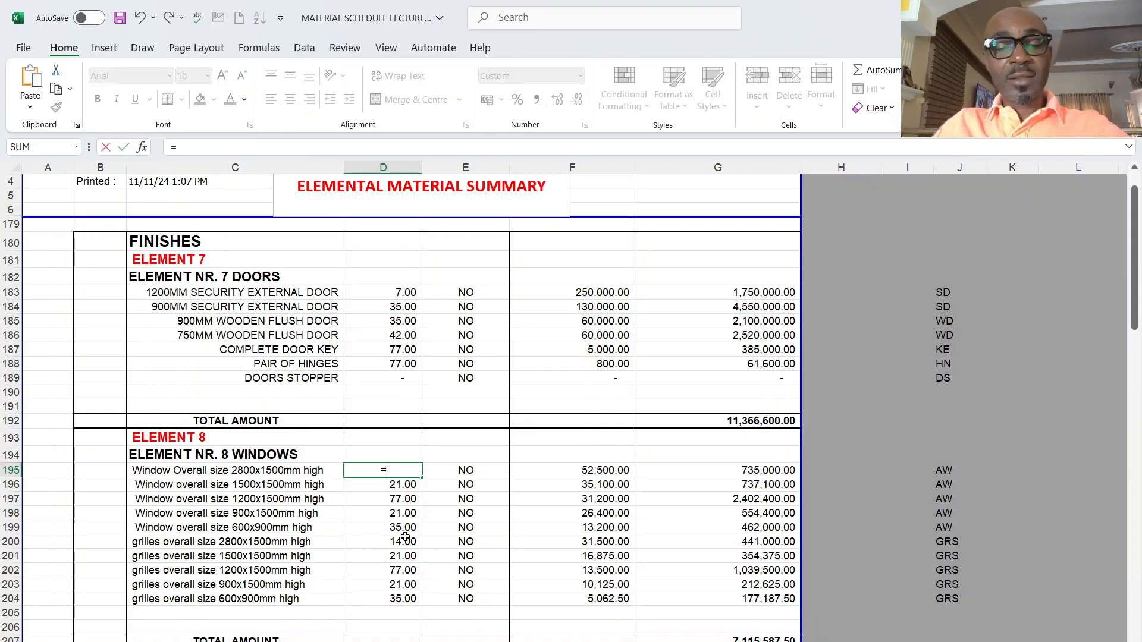
{"action": "left_click", "coordinate": [404, 641]}
{"action": "left_click", "coordinate": [295, 474]}
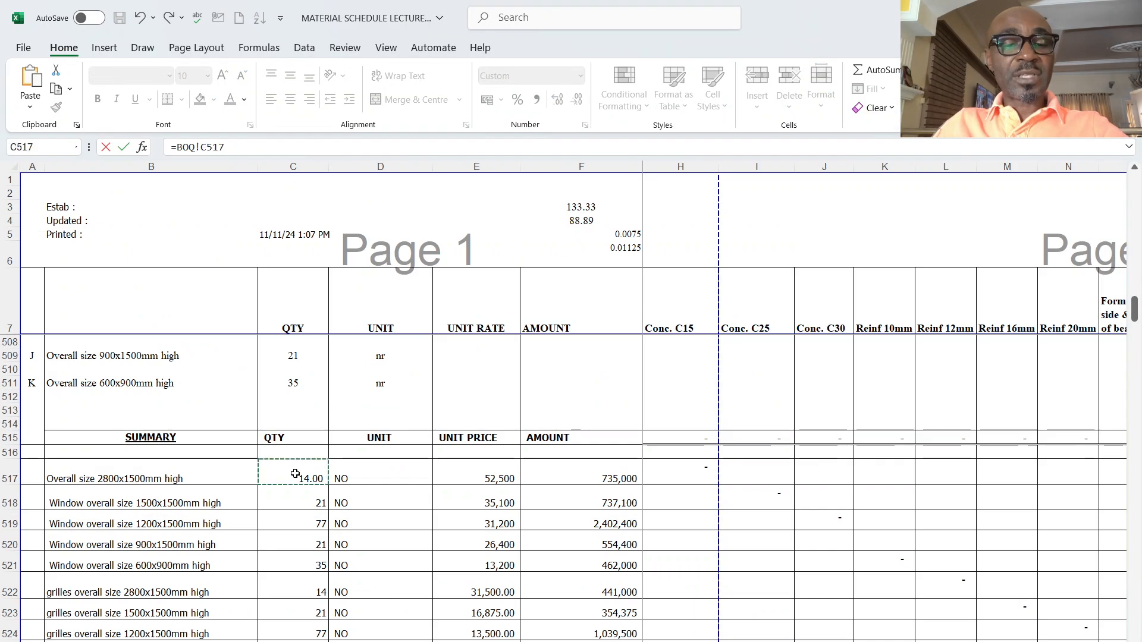
{"action": "key", "text": "Return"}
{"action": "left_click", "coordinate": [369, 464]}
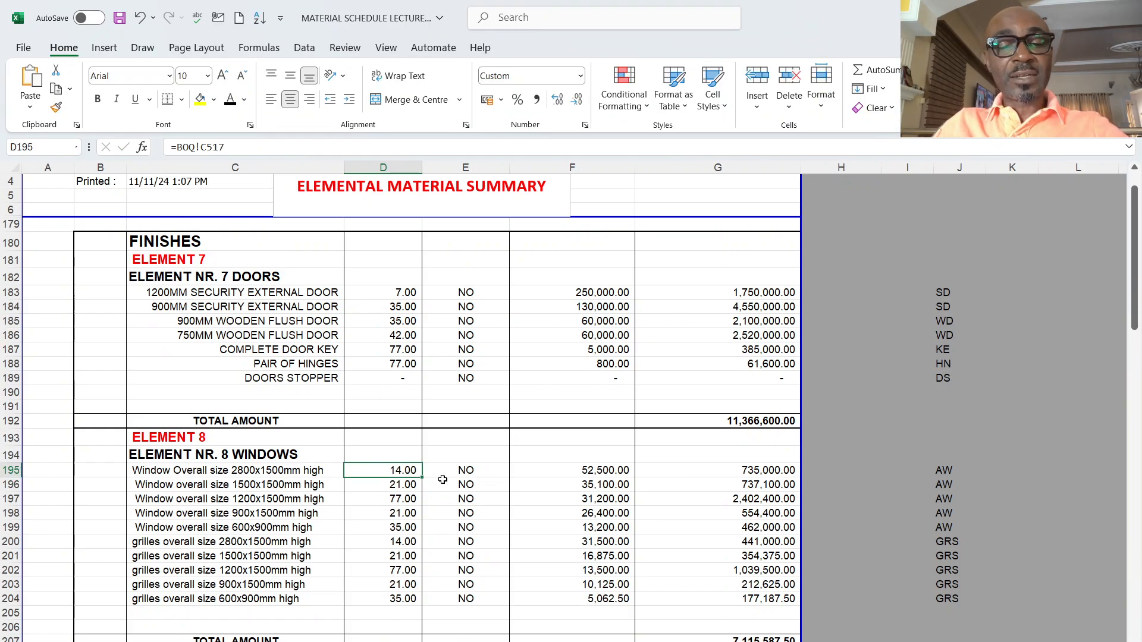
{"action": "left_click_drag", "start_coordinate": [423, 478], "coordinate": [805, 605]}
- Review the remaining finishes elements down to the gross total finishes works, and the 1200mm security external door's material code in J183
{"action": "scroll", "coordinate": [514, 558], "scroll_direction": "down", "scroll_amount": 5}
{"action": "scroll", "coordinate": [514, 557], "scroll_direction": "down", "scroll_amount": 1}
{"action": "scroll", "coordinate": [523, 511], "scroll_direction": "down", "scroll_amount": 8}
{"action": "scroll", "coordinate": [524, 520], "scroll_direction": "down", "scroll_amount": 10}
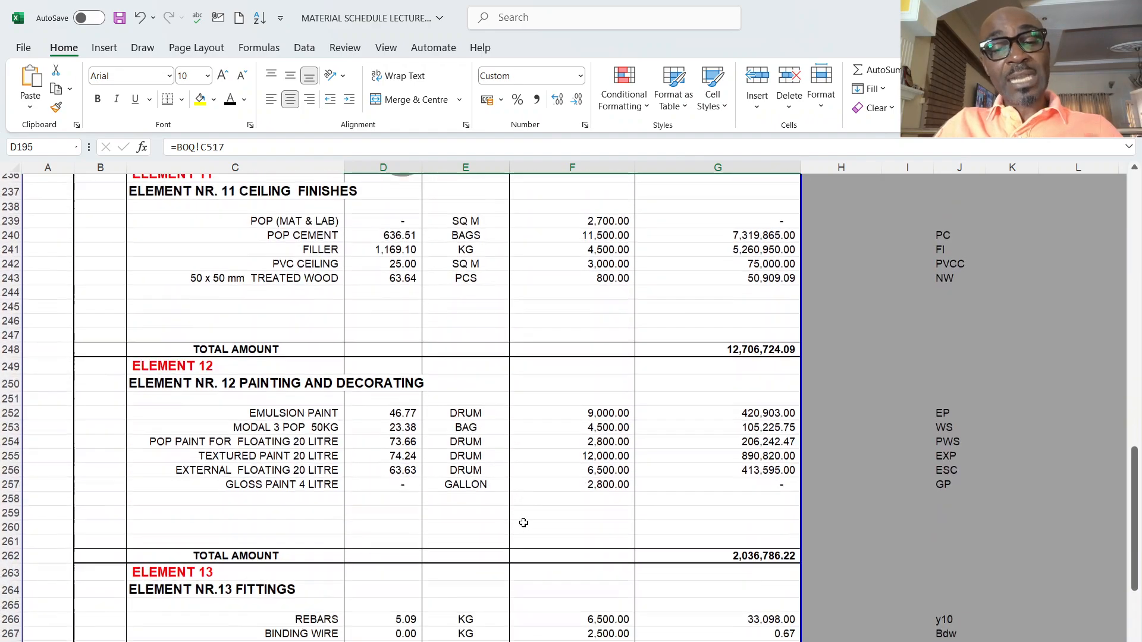
{"action": "scroll", "coordinate": [524, 523], "scroll_direction": "down", "scroll_amount": 3}
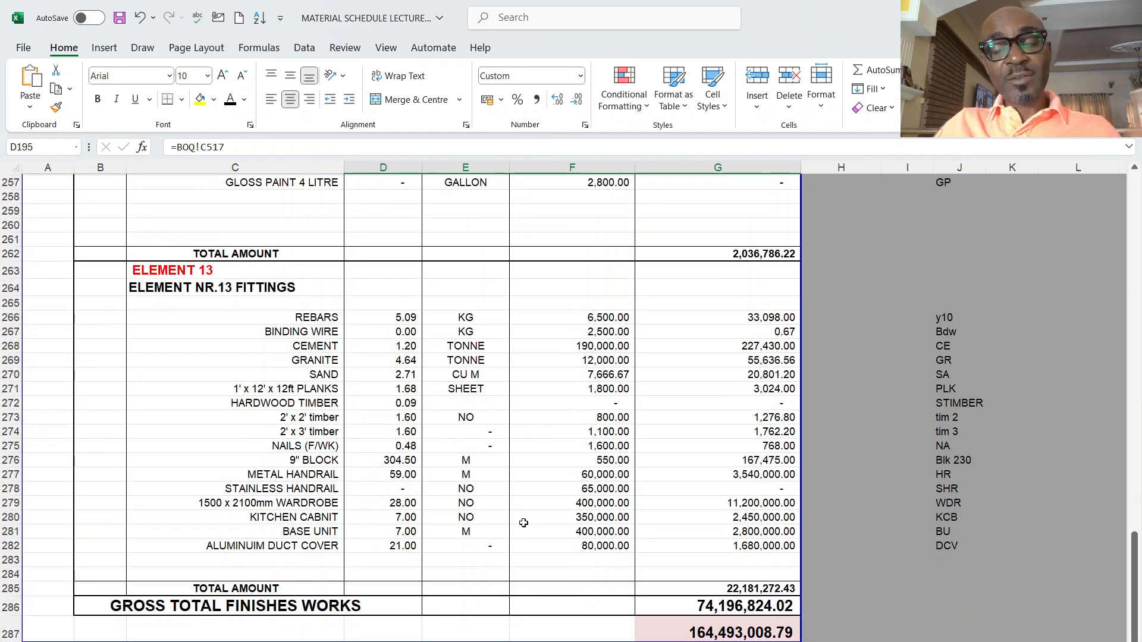
{"action": "scroll", "coordinate": [927, 428], "scroll_direction": "up", "scroll_amount": 20}
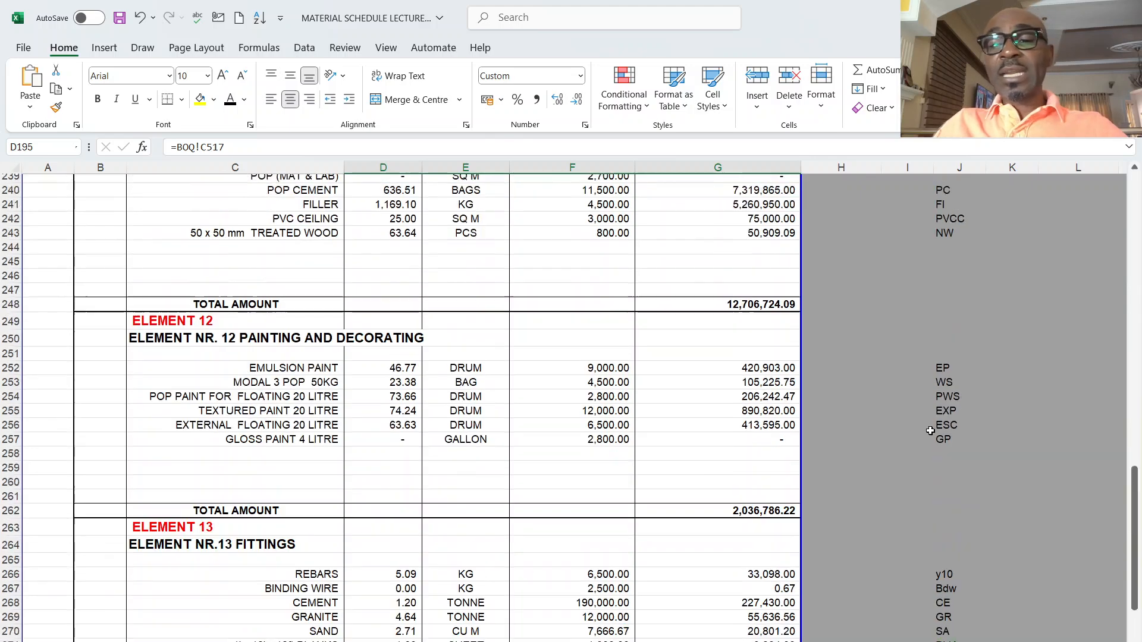
{"action": "scroll", "coordinate": [941, 421], "scroll_direction": "up", "scroll_amount": 5}
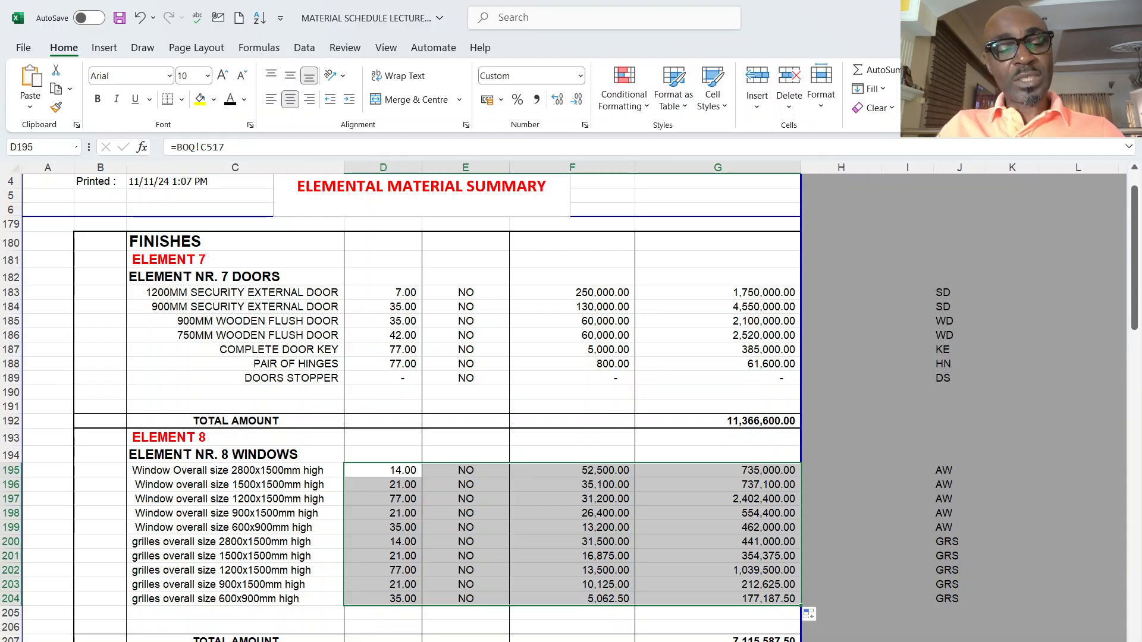
{"action": "left_click", "coordinate": [945, 292]}
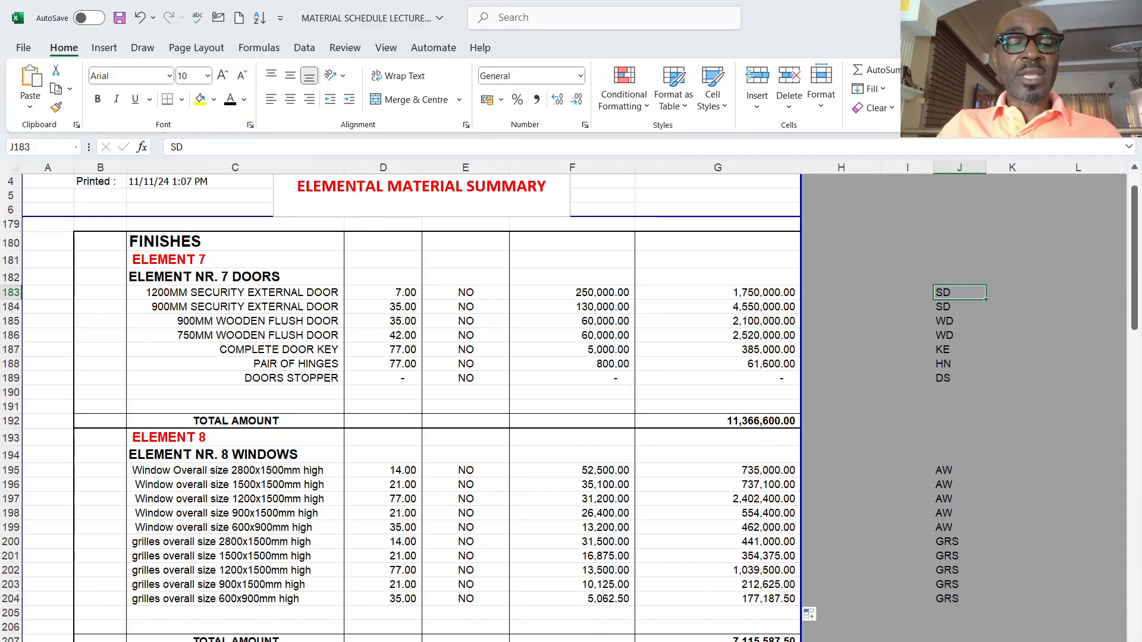
- Switch to the general material schedule sheet and examine the civil works list and its subtotal formula in F31
{"action": "left_click", "coordinate": [511, 641]}
{"action": "scroll", "coordinate": [422, 411], "scroll_direction": "up", "scroll_amount": 5}
{"action": "scroll", "coordinate": [421, 411], "scroll_direction": "up", "scroll_amount": 8}
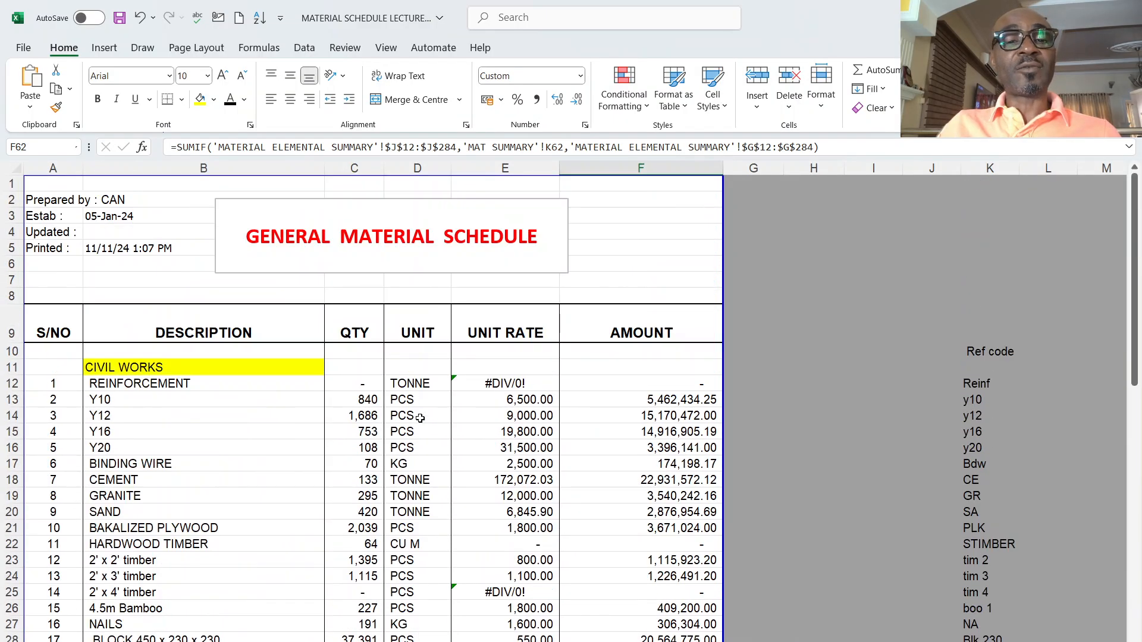
{"action": "scroll", "coordinate": [420, 418], "scroll_direction": "down", "scroll_amount": 10}
{"action": "scroll", "coordinate": [439, 467], "scroll_direction": "up", "scroll_amount": 6}
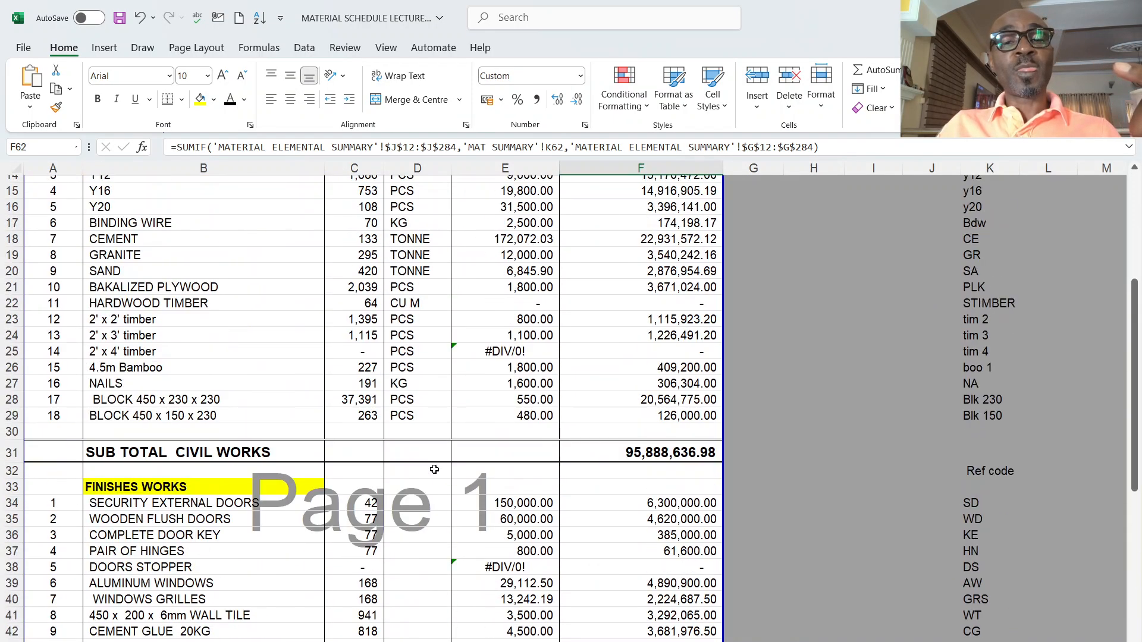
{"action": "scroll", "coordinate": [102, 372], "scroll_direction": "up", "scroll_amount": 5}
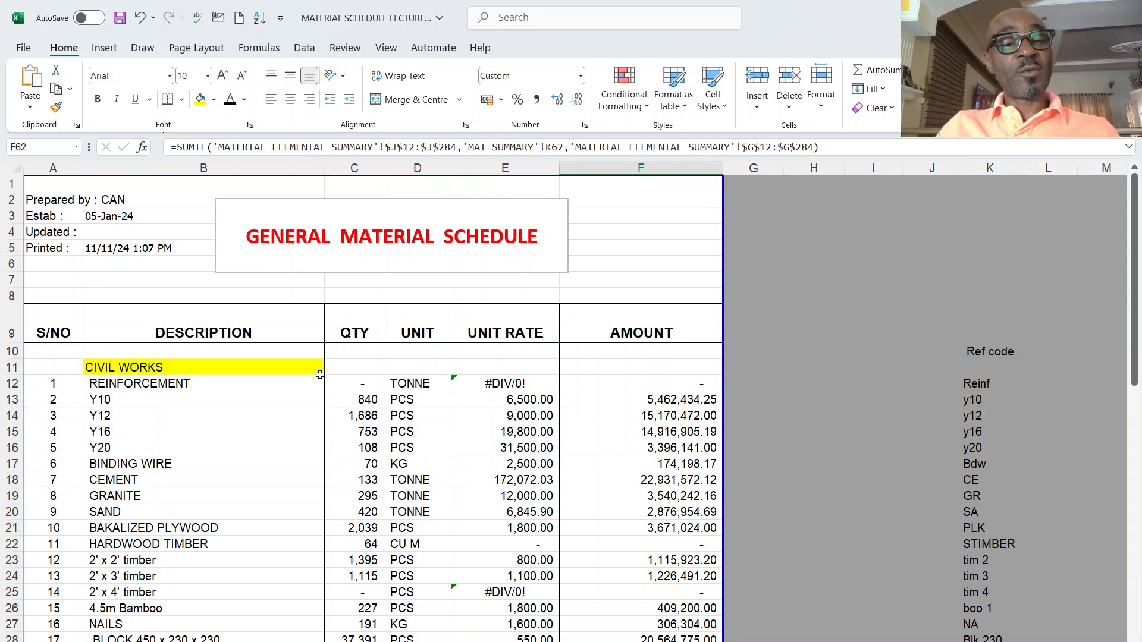
{"action": "scroll", "coordinate": [271, 375], "scroll_direction": "down", "scroll_amount": 3}
{"action": "left_click", "coordinate": [668, 501]}
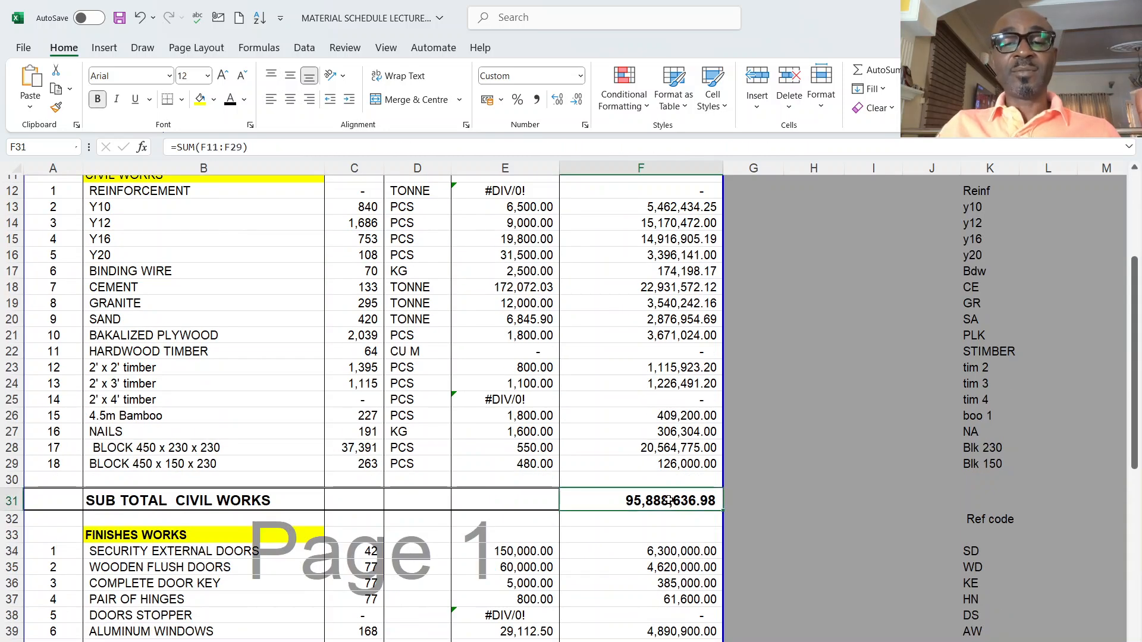
- Examine how the finishes works quantities in C34 and C35 use SUMIF with the ref codes SD and WD, and inspect code KE
{"action": "scroll", "coordinate": [64, 366], "scroll_direction": "down", "scroll_amount": 4}
{"action": "left_click", "coordinate": [142, 343]}
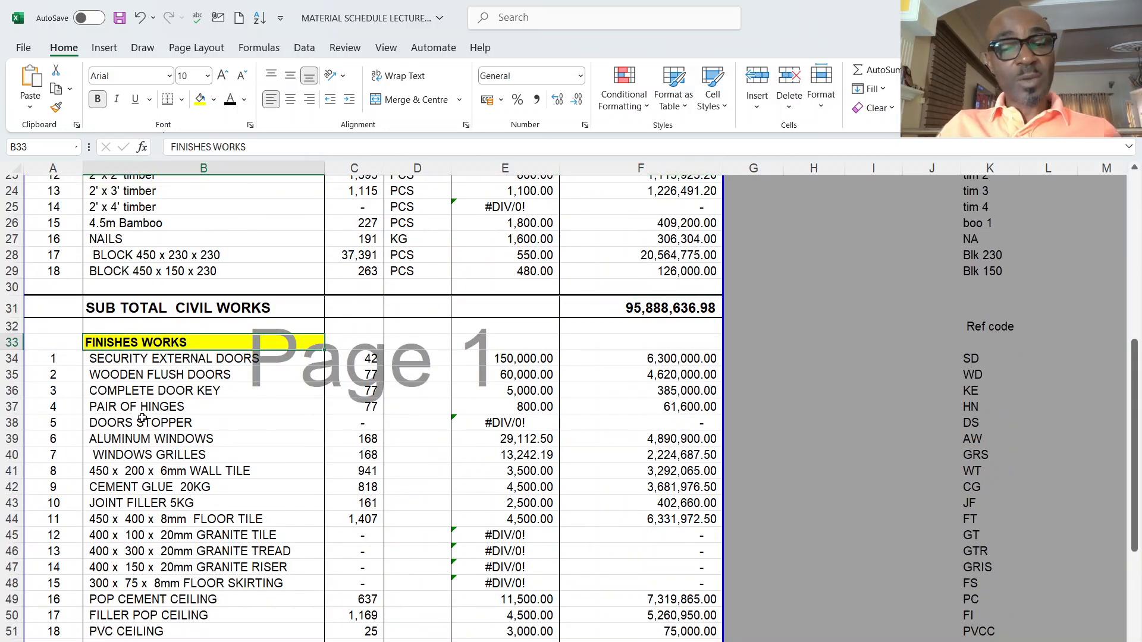
{"action": "scroll", "coordinate": [357, 410], "scroll_direction": "down", "scroll_amount": 4}
{"action": "scroll", "coordinate": [356, 411], "scroll_direction": "up", "scroll_amount": 2}
{"action": "left_click", "coordinate": [365, 257]}
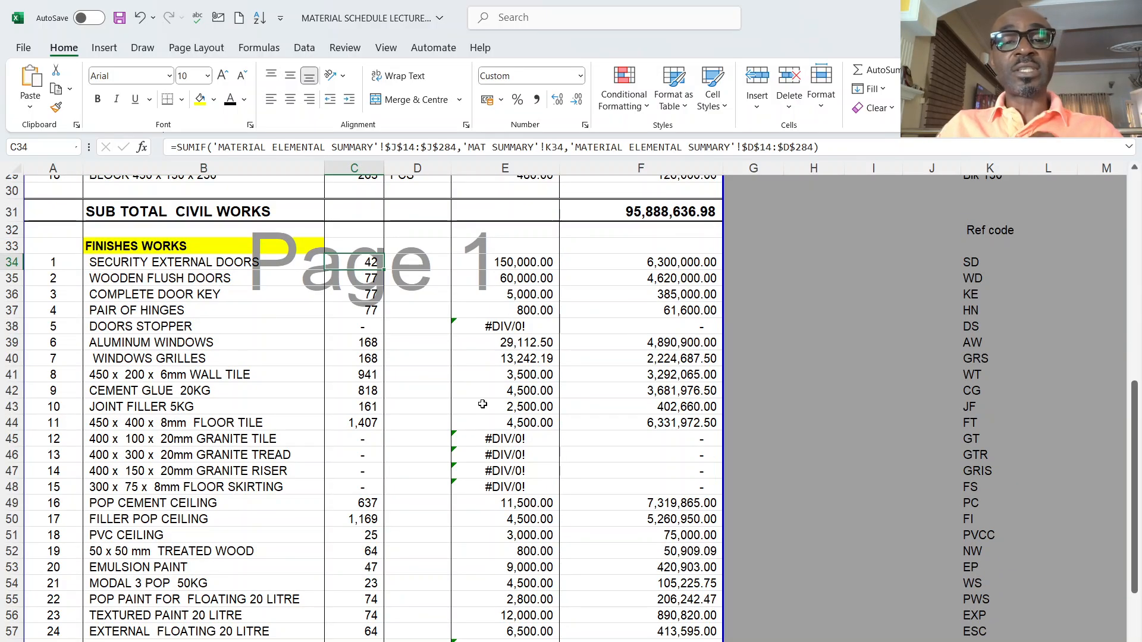
{"action": "left_click", "coordinate": [976, 266]}
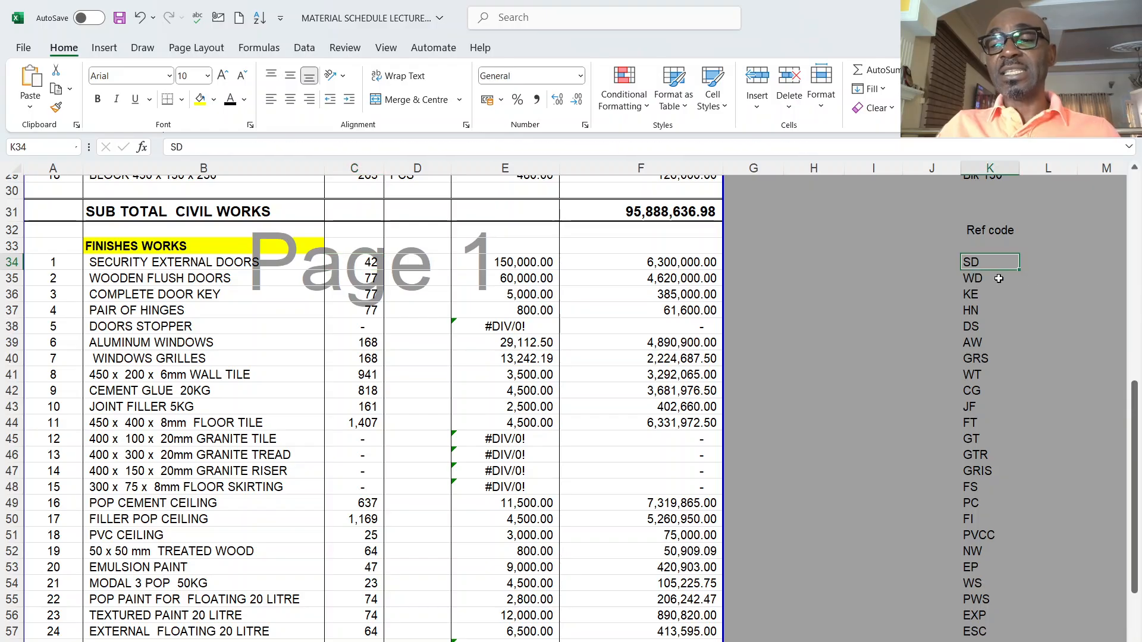
{"action": "left_click", "coordinate": [365, 264]}
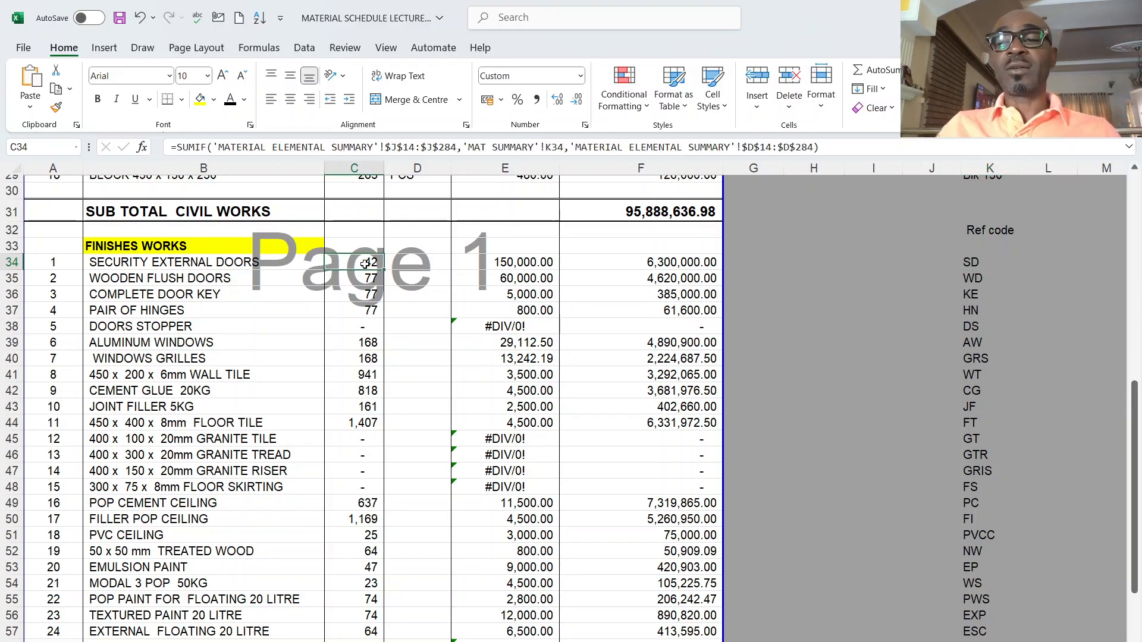
{"action": "left_click", "coordinate": [977, 280]}
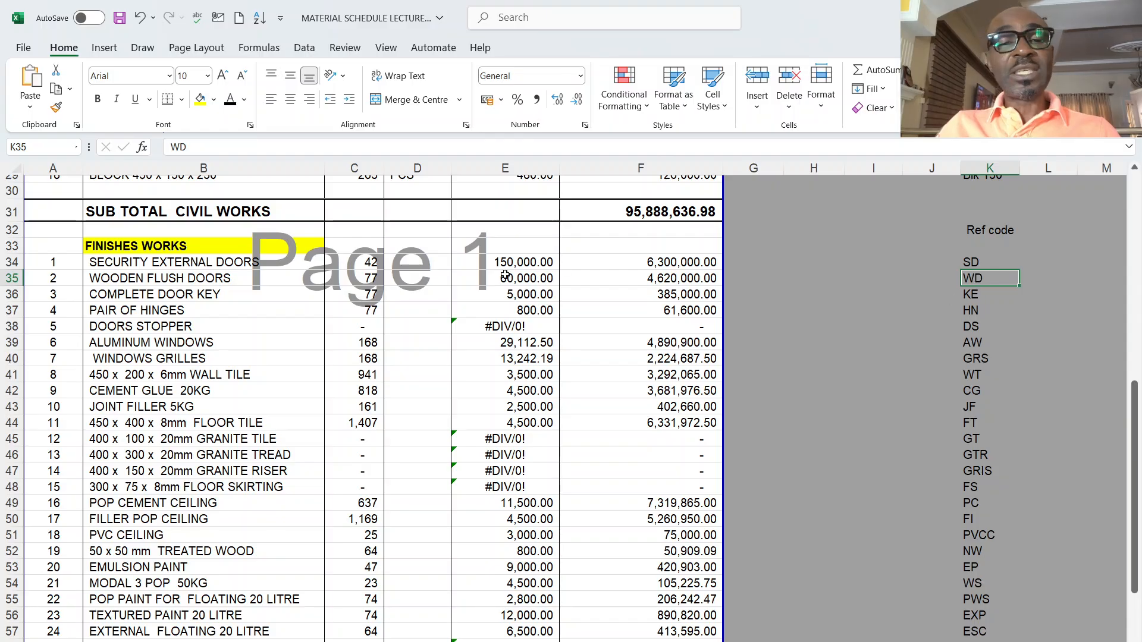
{"action": "left_click", "coordinate": [362, 280]}
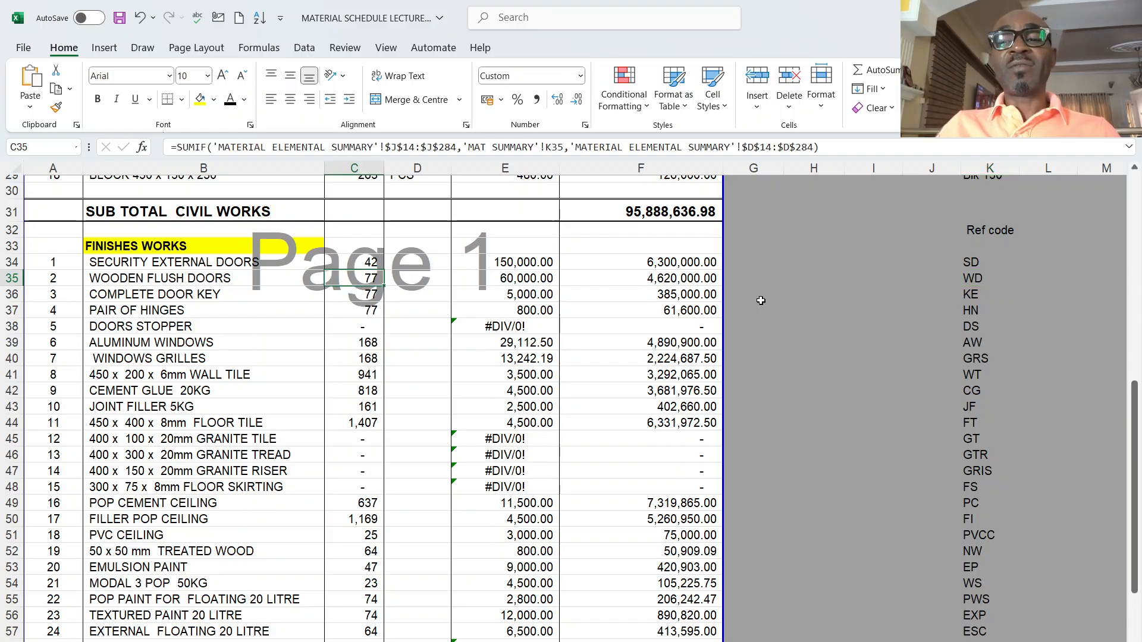
{"action": "left_click", "coordinate": [974, 296]}
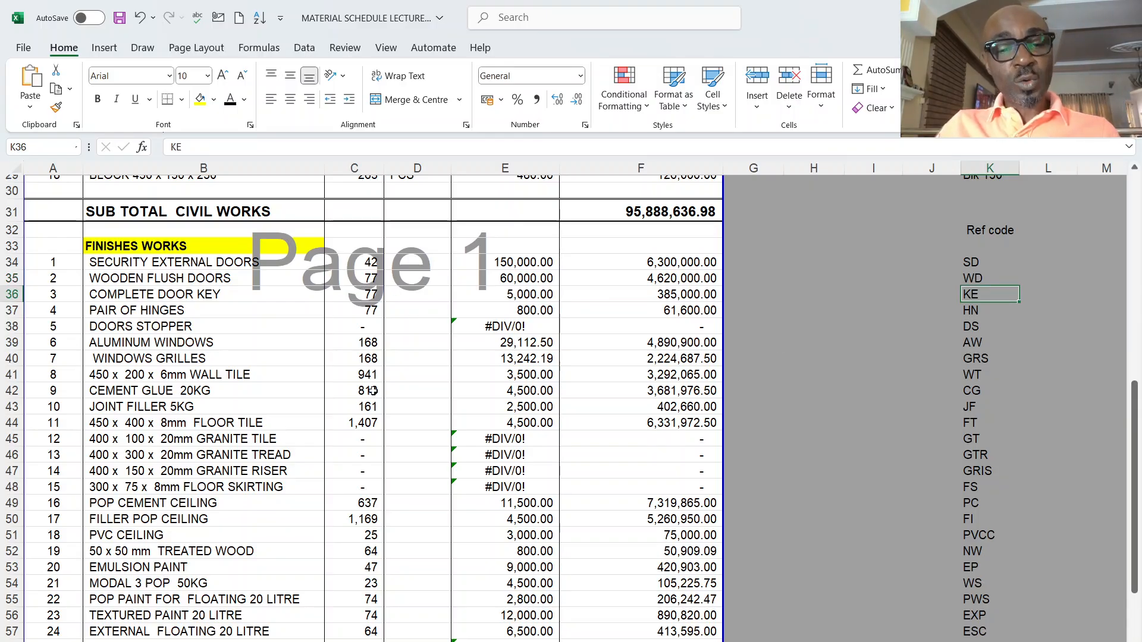
- Review the whole general material schedule and check the finishes works subtotal formula in F68
{"action": "scroll", "coordinate": [365, 510], "scroll_direction": "down", "scroll_amount": 6}
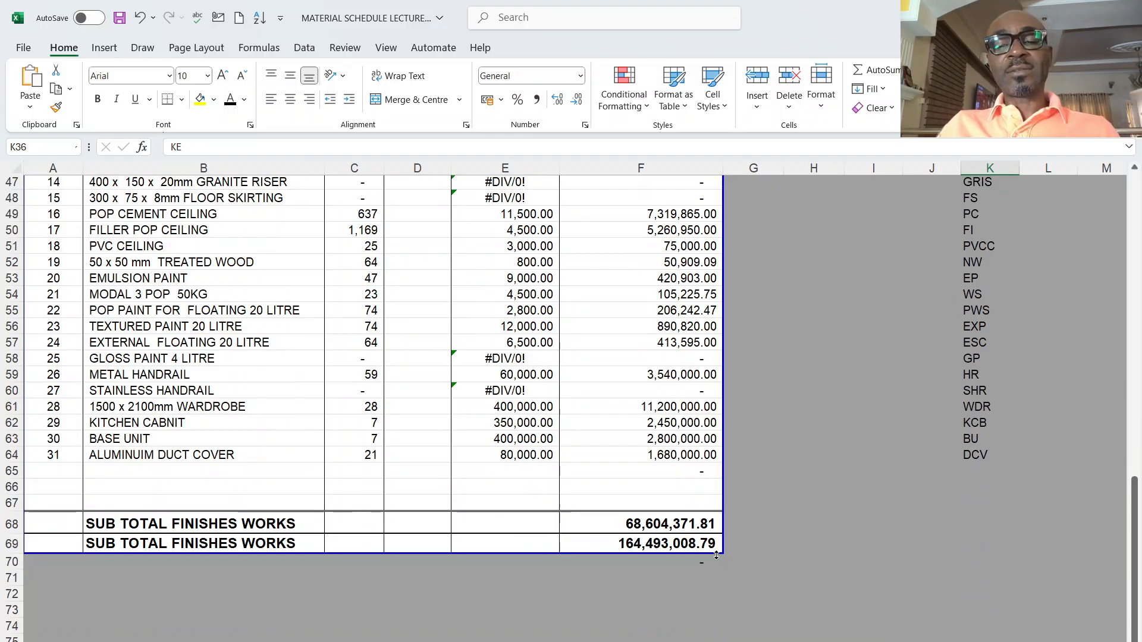
{"action": "scroll", "coordinate": [670, 543], "scroll_direction": "up", "scroll_amount": 4}
{"action": "scroll", "coordinate": [670, 543], "scroll_direction": "up", "scroll_amount": 11}
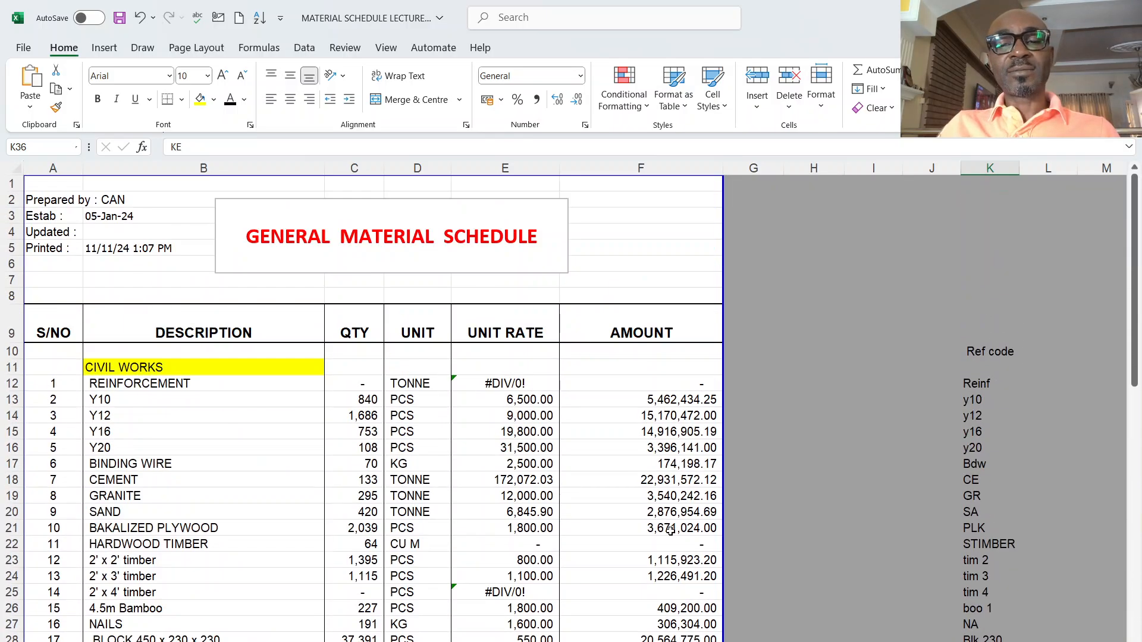
{"action": "scroll", "coordinate": [670, 531], "scroll_direction": "down", "scroll_amount": 16}
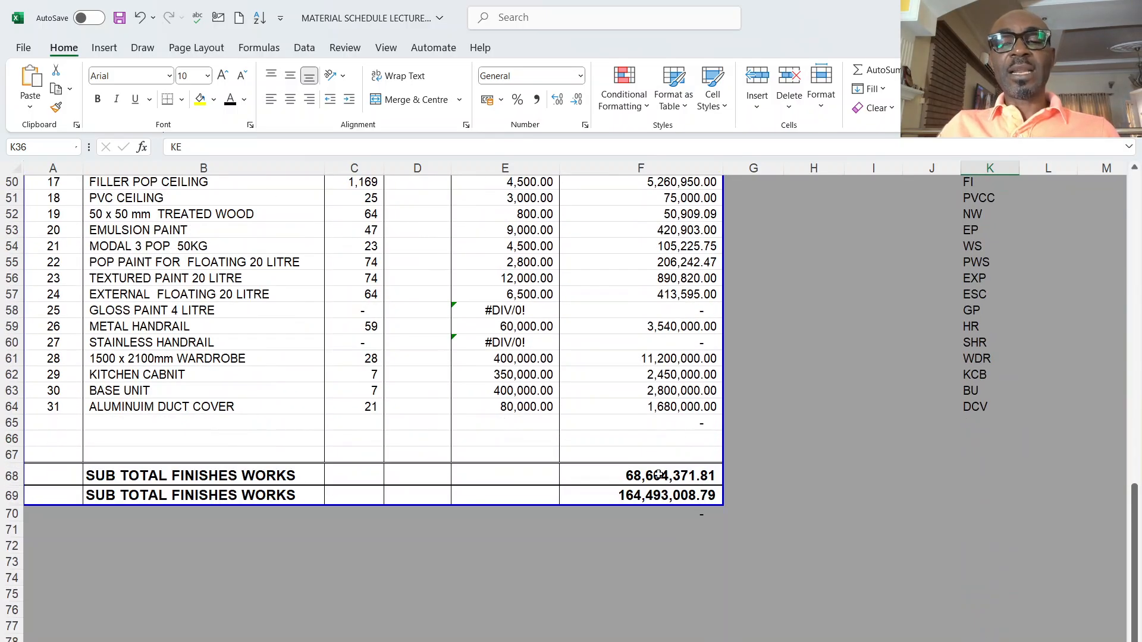
{"action": "left_click", "coordinate": [661, 473]}
{"action": "scroll", "coordinate": [585, 548], "scroll_direction": "up", "scroll_amount": 4}
{"action": "scroll", "coordinate": [582, 548], "scroll_direction": "down", "scroll_amount": 2}
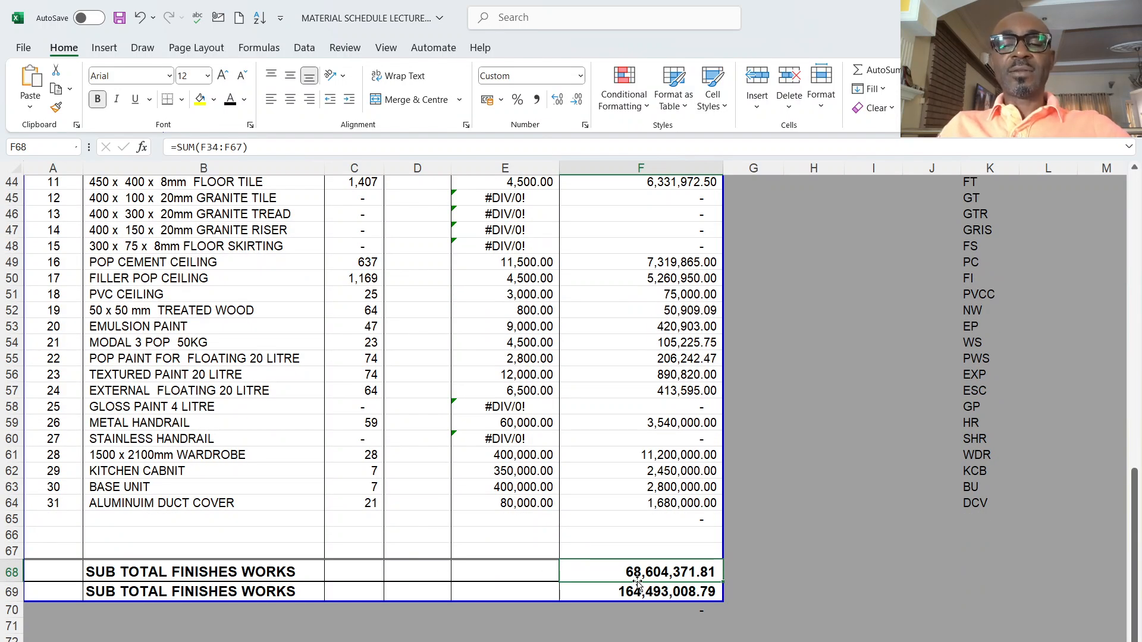
{"action": "scroll", "coordinate": [648, 574], "scroll_direction": "up", "scroll_amount": 11}
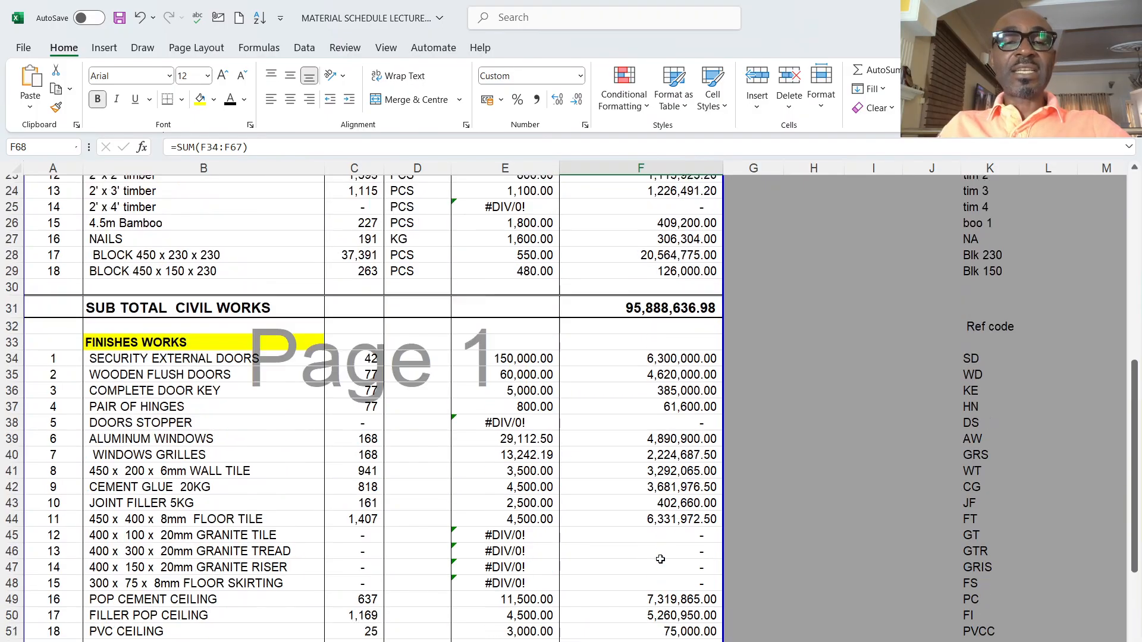
{"action": "scroll", "coordinate": [660, 559], "scroll_direction": "down", "scroll_amount": 2}
{"action": "scroll", "coordinate": [646, 571], "scroll_direction": "down", "scroll_amount": 9}
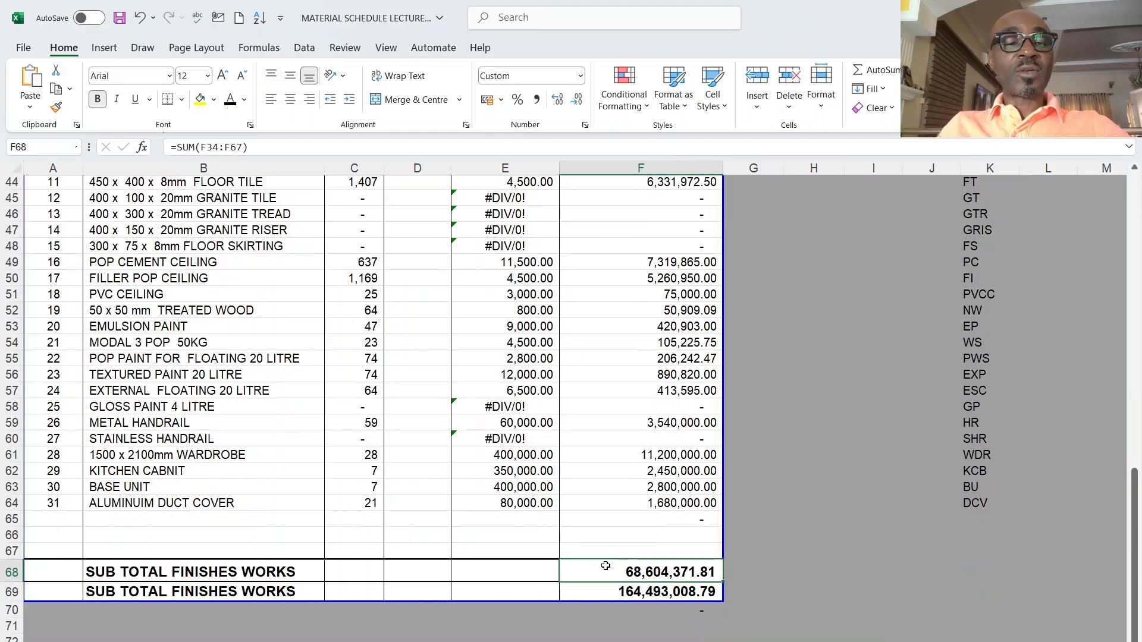
- Compare the civil works subtotal formula in F31 with the combined total formula in F69
{"action": "scroll", "coordinate": [595, 562], "scroll_direction": "up", "scroll_amount": 12}
{"action": "left_click", "coordinate": [654, 541]}
{"action": "scroll", "coordinate": [654, 541], "scroll_direction": "down", "scroll_amount": 6}
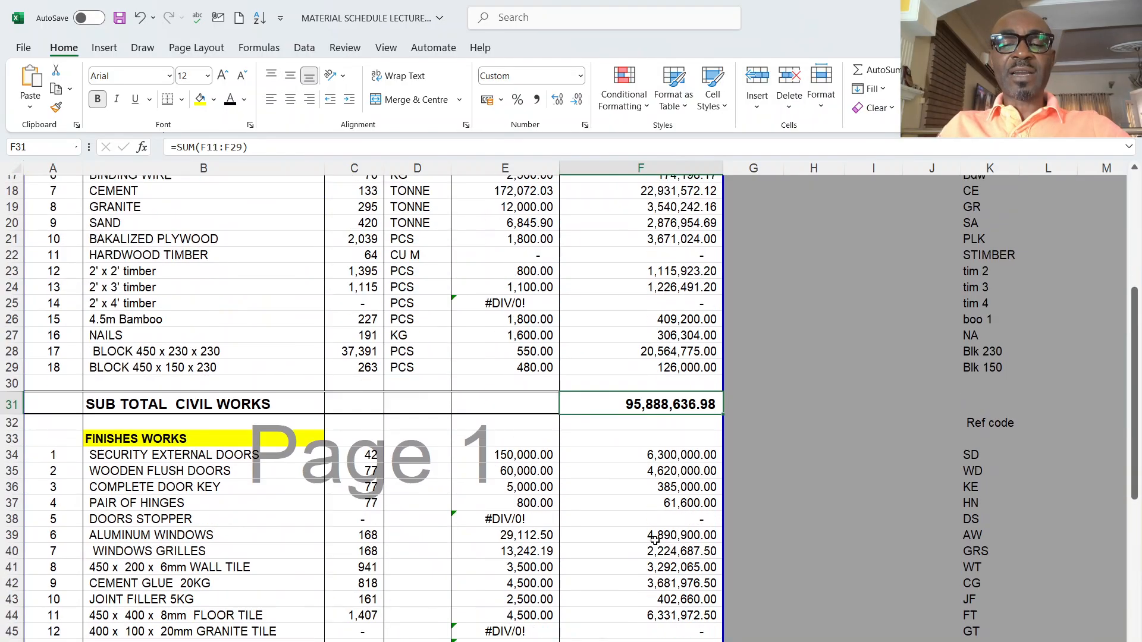
{"action": "scroll", "coordinate": [655, 541], "scroll_direction": "up", "scroll_amount": 4}
{"action": "scroll", "coordinate": [654, 541], "scroll_direction": "down", "scroll_amount": 14}
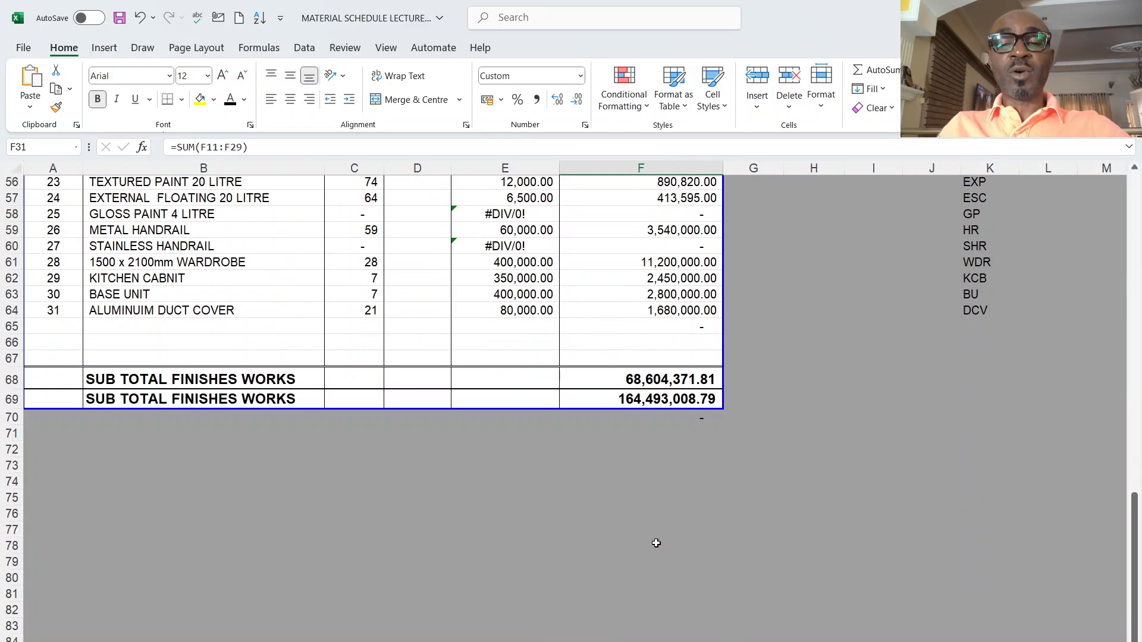
{"action": "left_click", "coordinate": [627, 403]}
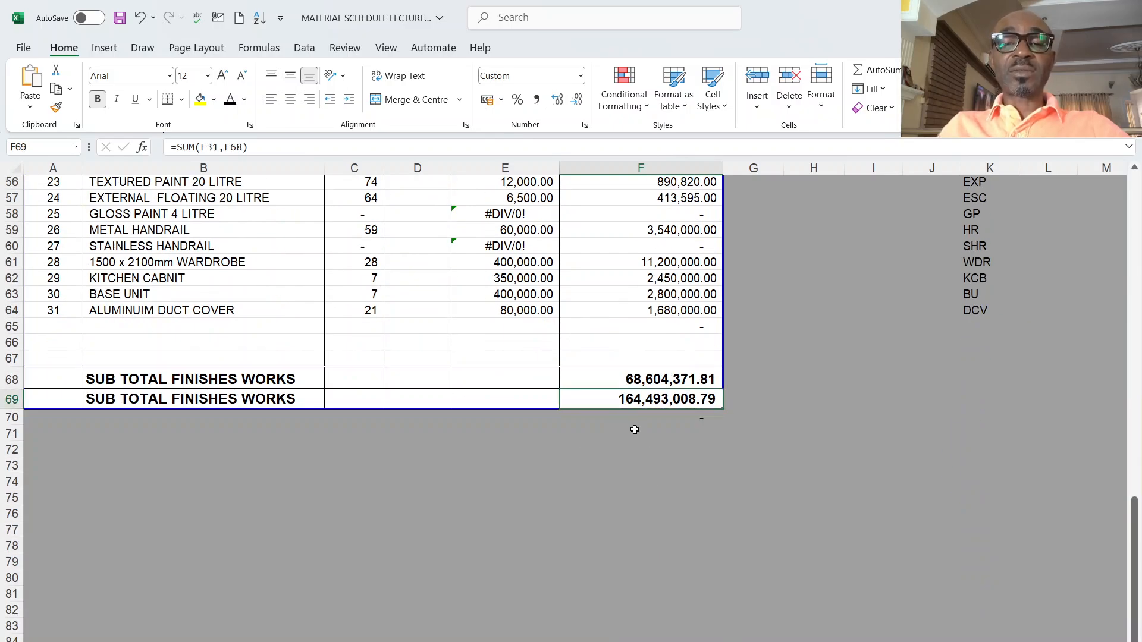
- Switch to the elemental material summary sheet and check the overall total formula in G287 against the general material schedule's total
{"action": "key", "text": "ctrl+Page_Down"}
{"action": "scroll", "coordinate": [571, 532], "scroll_direction": "down", "scroll_amount": 20}
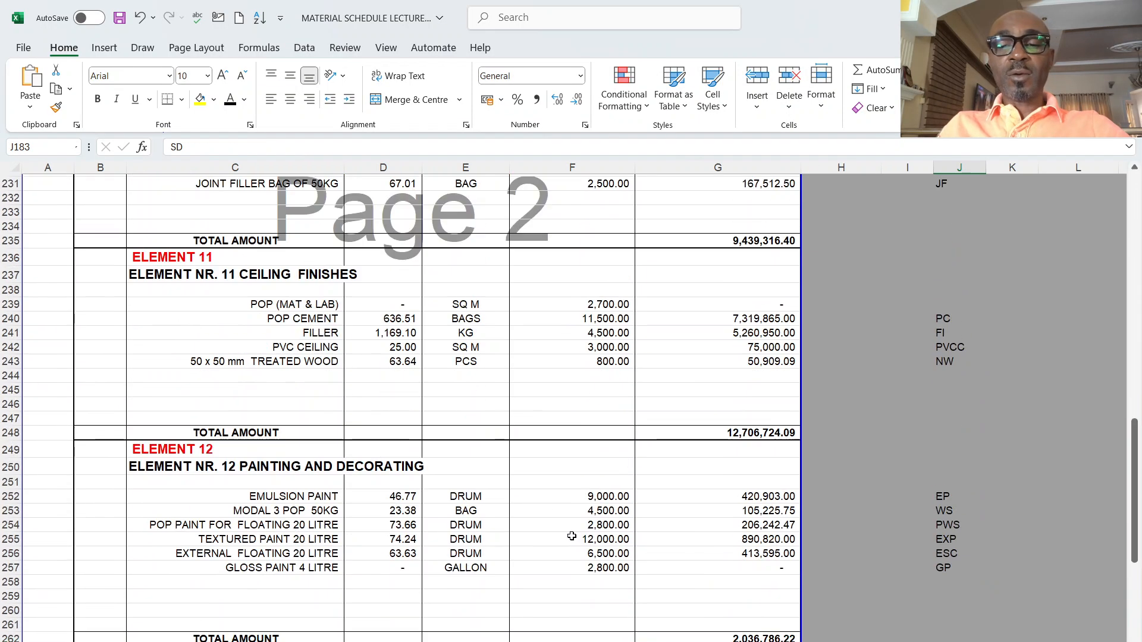
{"action": "scroll", "coordinate": [571, 535], "scroll_direction": "down", "scroll_amount": 8}
{"action": "scroll", "coordinate": [684, 506], "scroll_direction": "up", "scroll_amount": 4}
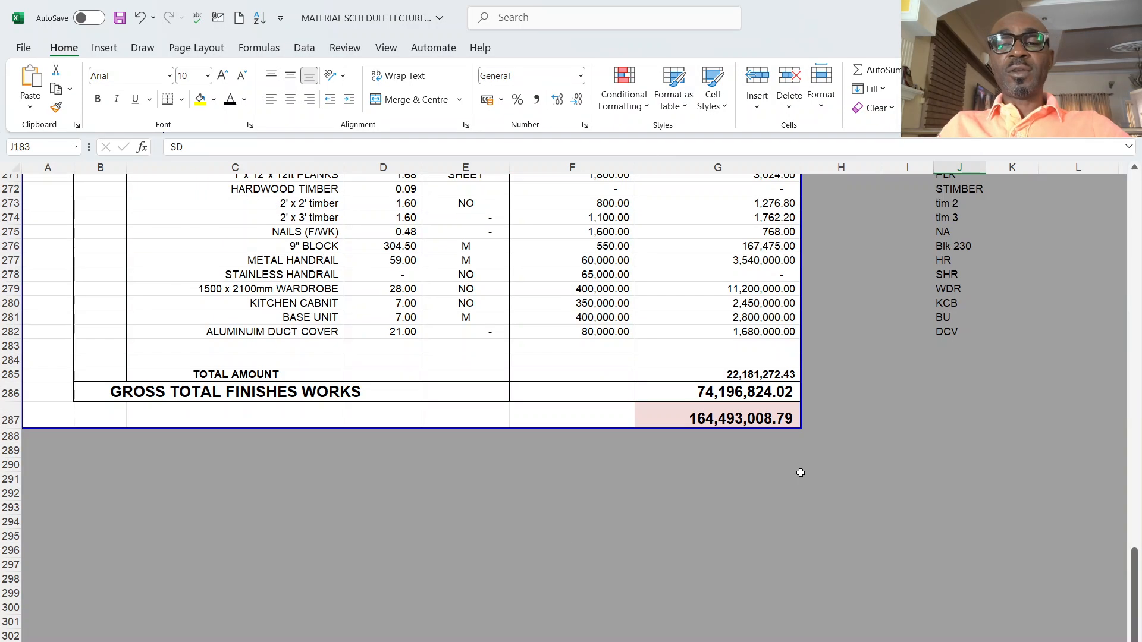
{"action": "left_click", "coordinate": [747, 416]}
{"action": "scroll", "coordinate": [561, 501], "scroll_direction": "up", "scroll_amount": 20}
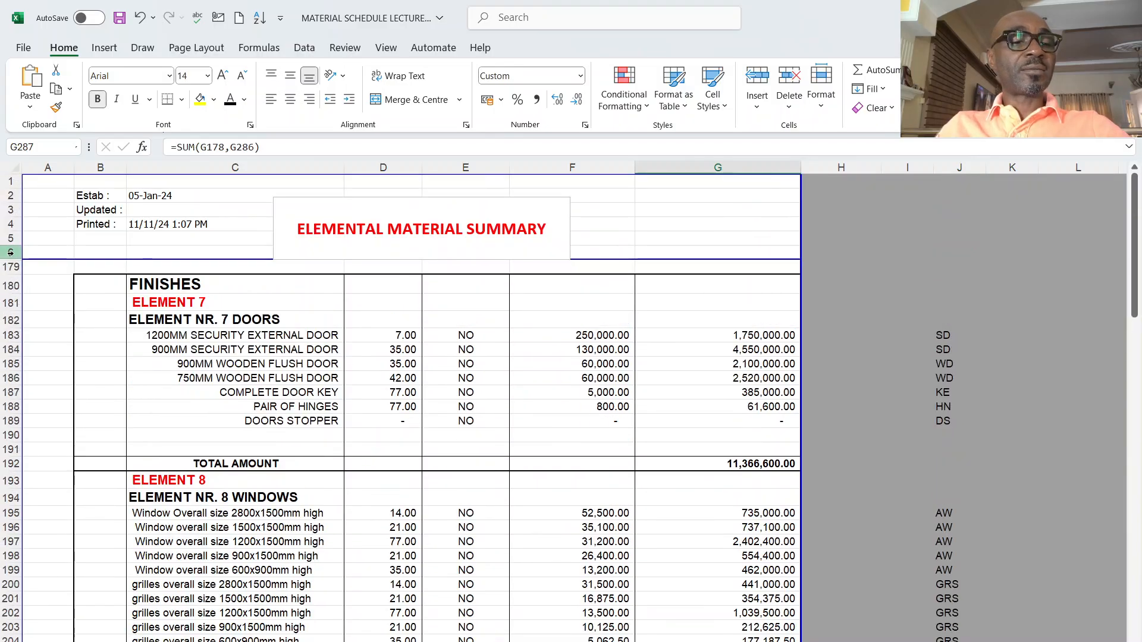
- Unhide the rows between row 6 and row 179 in the elemental material summary
{"action": "left_click_drag", "start_coordinate": [12, 252], "coordinate": [12, 322]}
{"action": "right_click", "coordinate": [66, 323]}
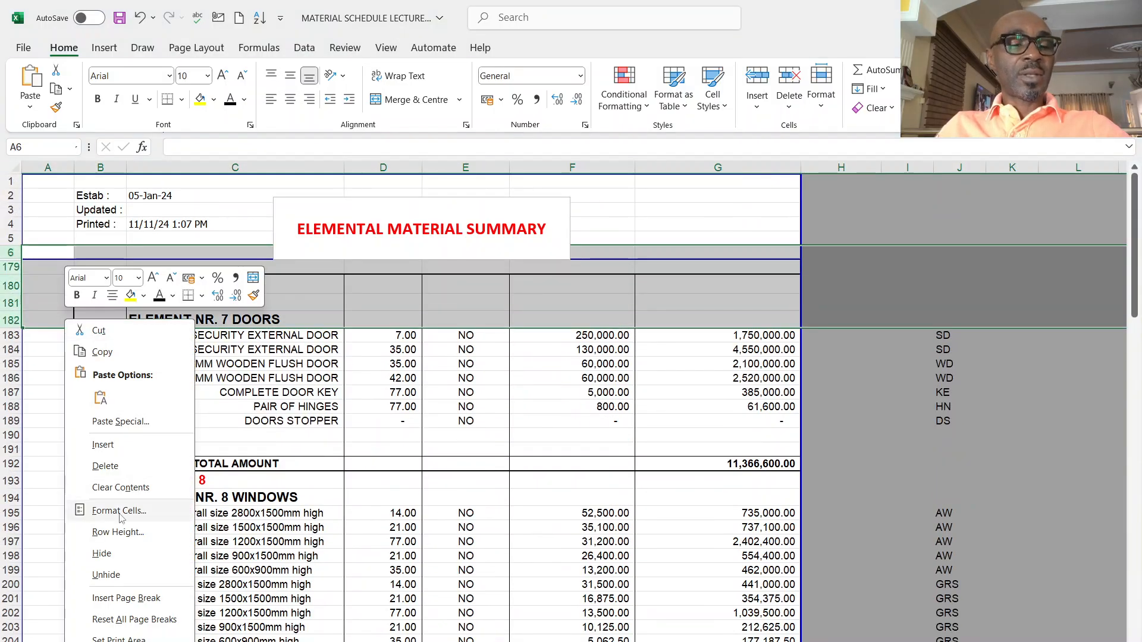
{"action": "left_click", "coordinate": [102, 575]}
{"action": "left_click", "coordinate": [280, 507]}
- Review the elemental summary's element totals and check the gross total formulas in G178 and G286 and the overall total in G287
{"action": "scroll", "coordinate": [303, 457], "scroll_direction": "down", "scroll_amount": 18}
{"action": "scroll", "coordinate": [303, 457], "scroll_direction": "down", "scroll_amount": 2}
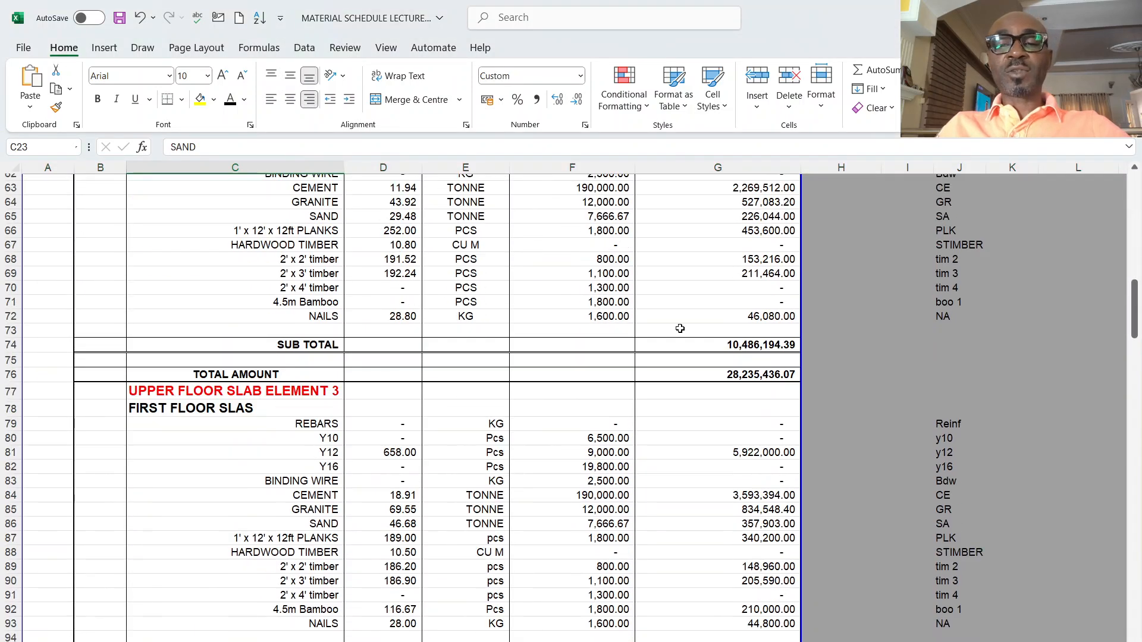
{"action": "scroll", "coordinate": [745, 372], "scroll_direction": "down", "scroll_amount": 13}
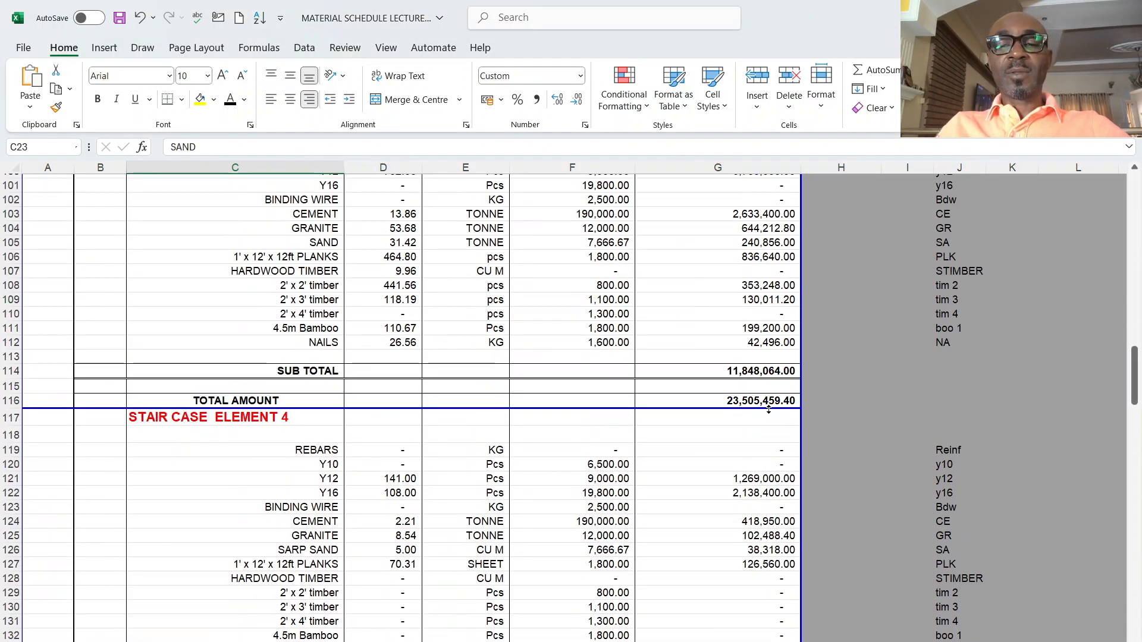
{"action": "scroll", "coordinate": [773, 412], "scroll_direction": "down", "scroll_amount": 19}
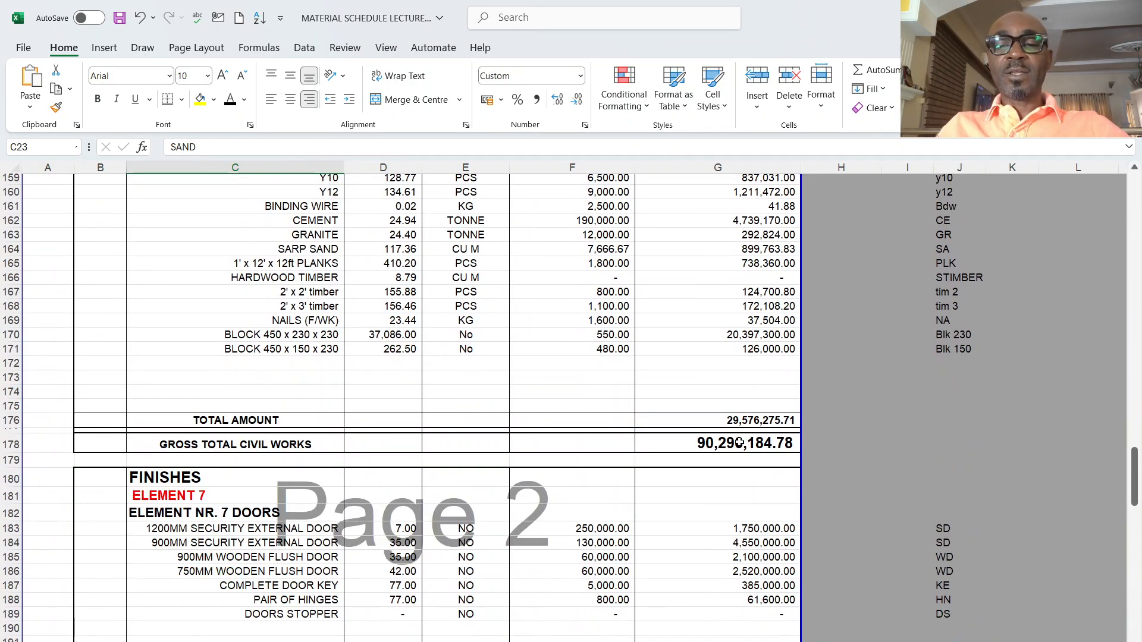
{"action": "left_click", "coordinate": [739, 443]}
{"action": "scroll", "coordinate": [608, 482], "scroll_direction": "down", "scroll_amount": 20}
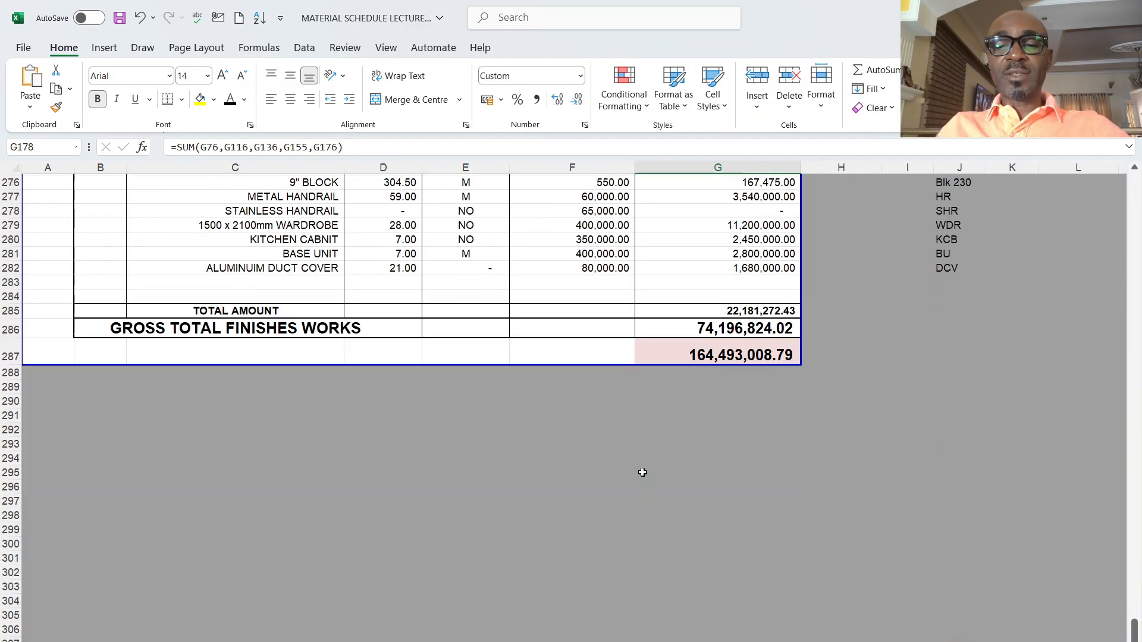
{"action": "left_click", "coordinate": [717, 331]}
{"action": "left_click", "coordinate": [720, 361]}
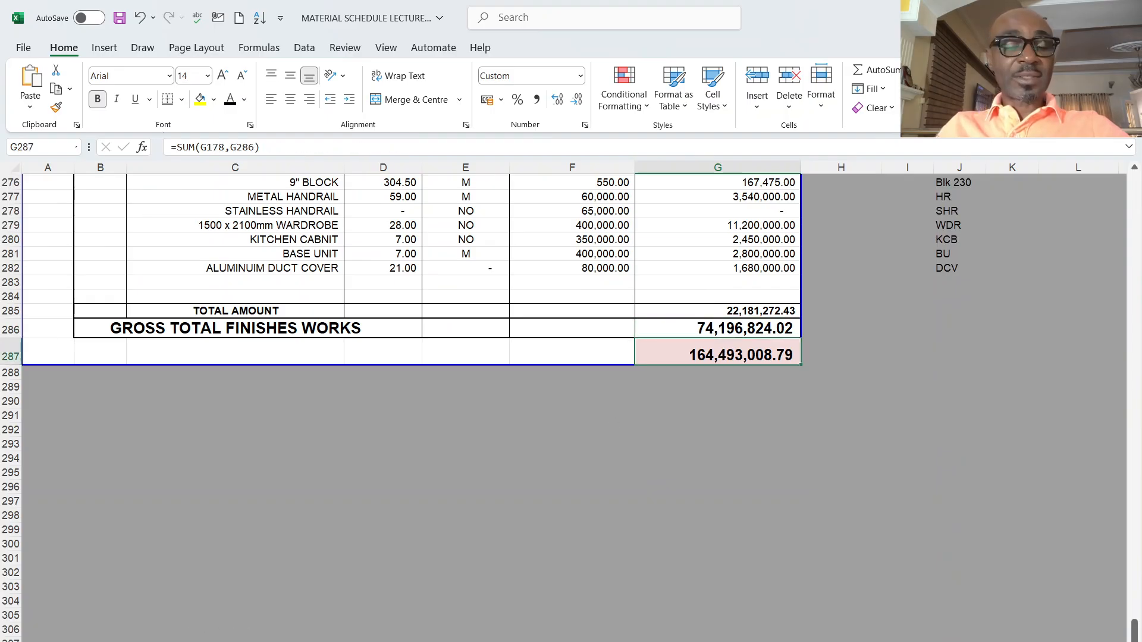
- Switch to the general material schedule sheet and review its combined total in F69 and the civil and finishes works quantities, rates and amounts
{"action": "key", "text": "ctrl+Page_Down"}
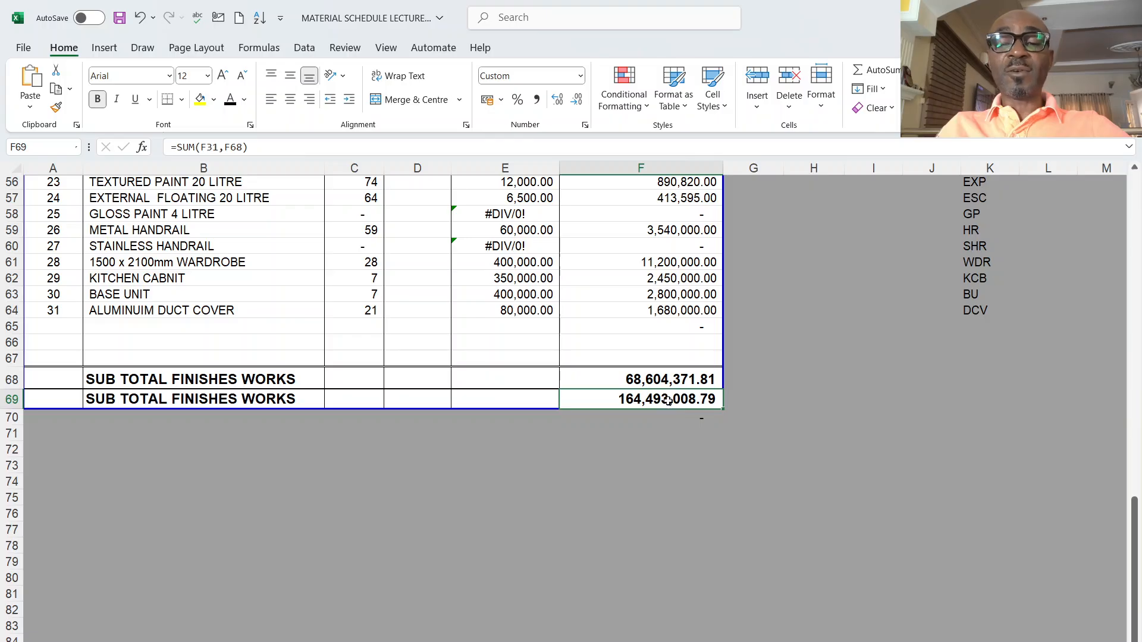
{"action": "scroll", "coordinate": [535, 451], "scroll_direction": "up", "scroll_amount": 6}
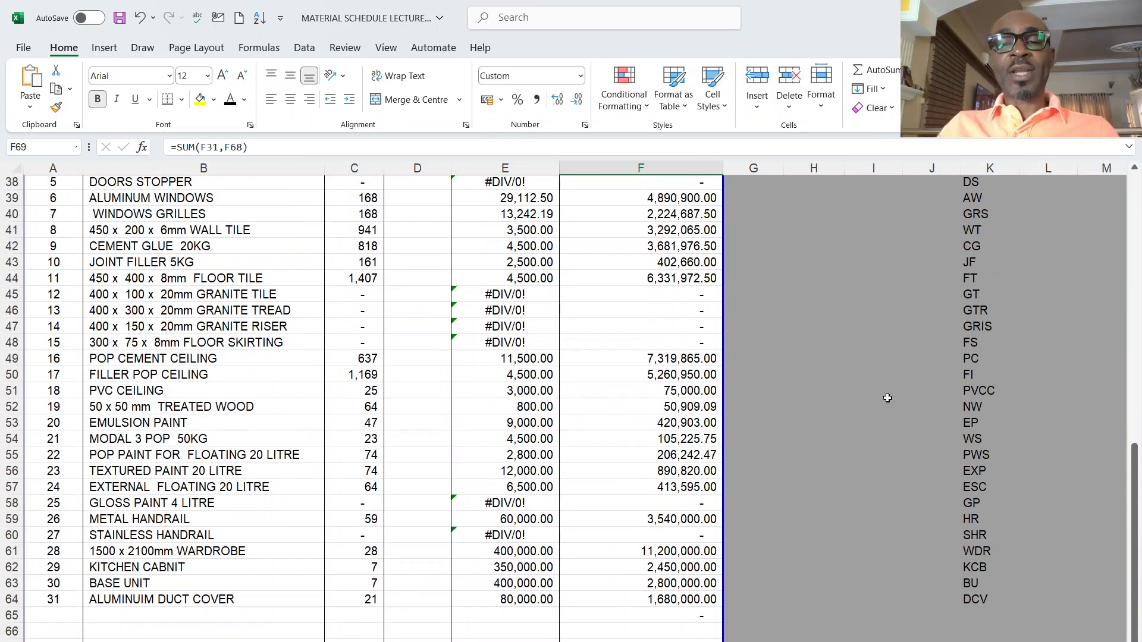
{"action": "scroll", "coordinate": [684, 505], "scroll_direction": "down", "scroll_amount": 5}
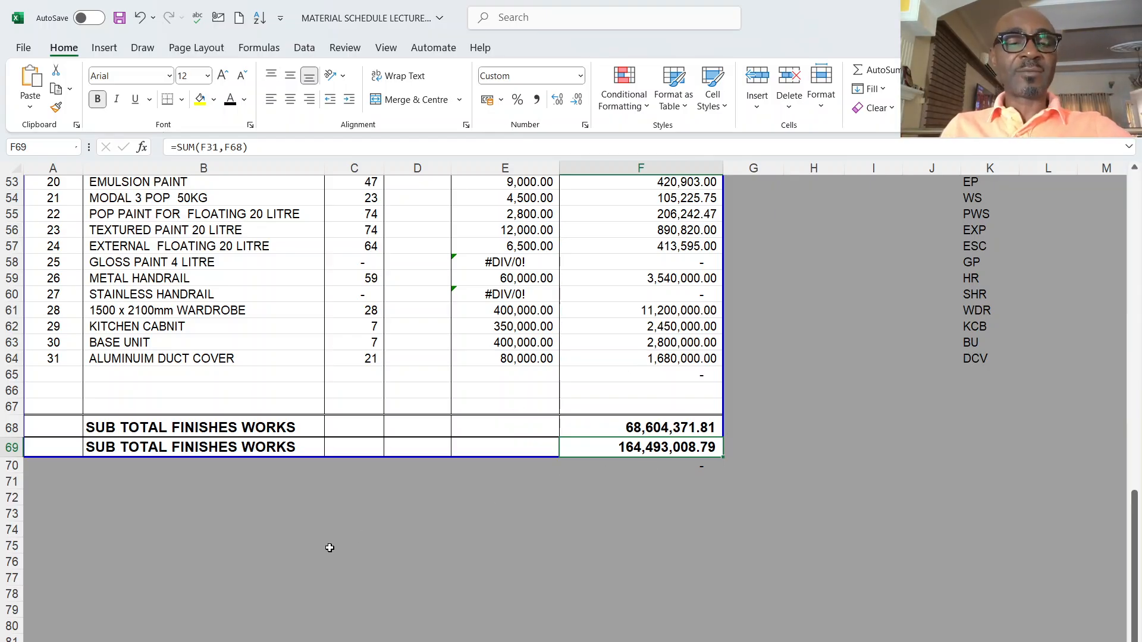
{"action": "scroll", "coordinate": [333, 544], "scroll_direction": "up", "scroll_amount": 8}
{"action": "scroll", "coordinate": [338, 542], "scroll_direction": "up", "scroll_amount": 9}
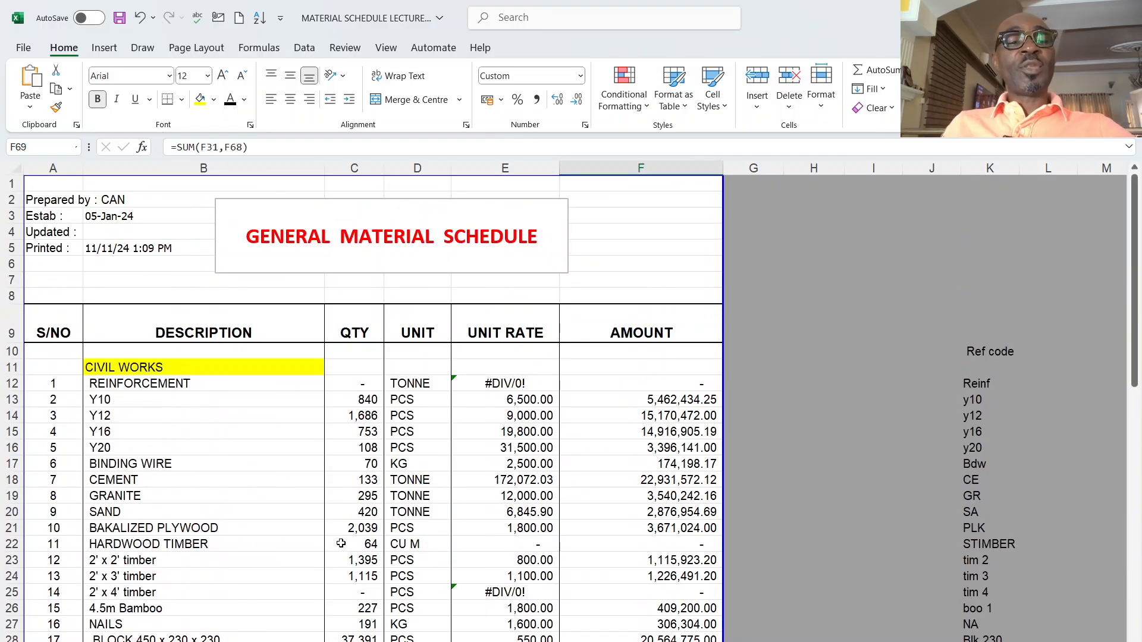
{"action": "scroll", "coordinate": [340, 543], "scroll_direction": "down", "scroll_amount": 4}
{"action": "scroll", "coordinate": [341, 543], "scroll_direction": "down", "scroll_amount": 5}
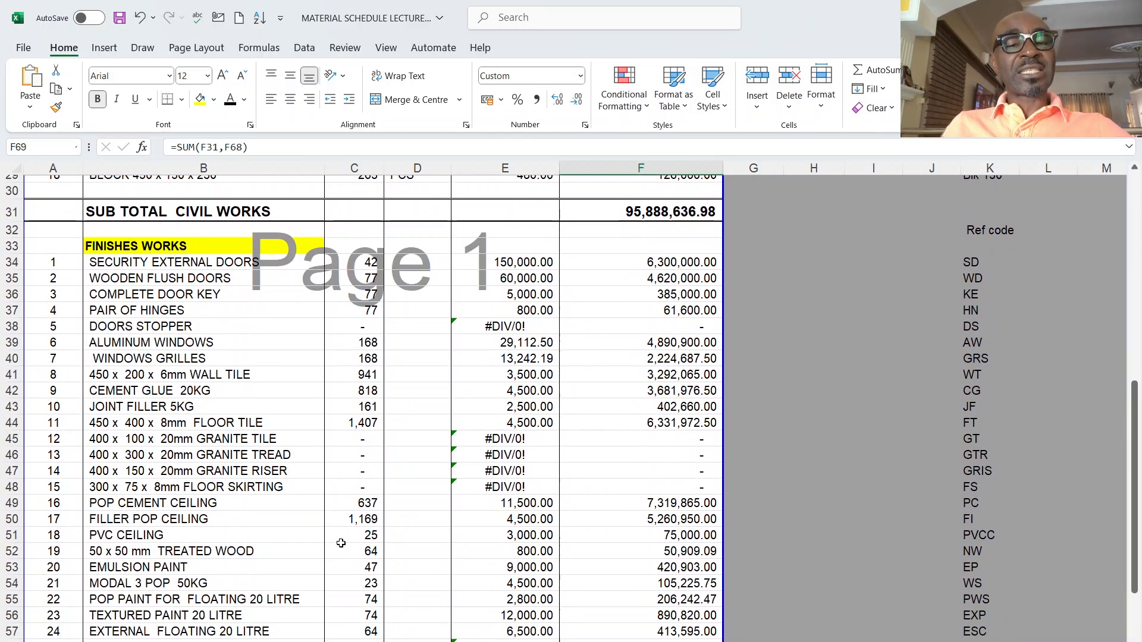
{"action": "scroll", "coordinate": [341, 543], "scroll_direction": "down", "scroll_amount": 4}
{"action": "scroll", "coordinate": [341, 543], "scroll_direction": "up", "scroll_amount": 3}
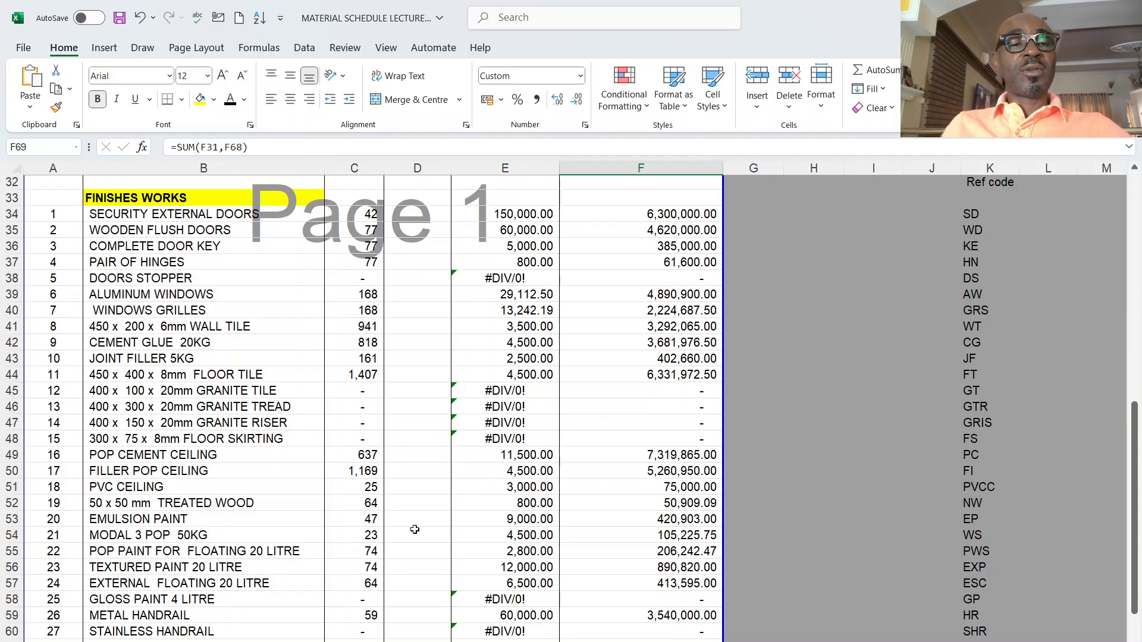
{"action": "scroll", "coordinate": [415, 529], "scroll_direction": "down", "scroll_amount": 2}
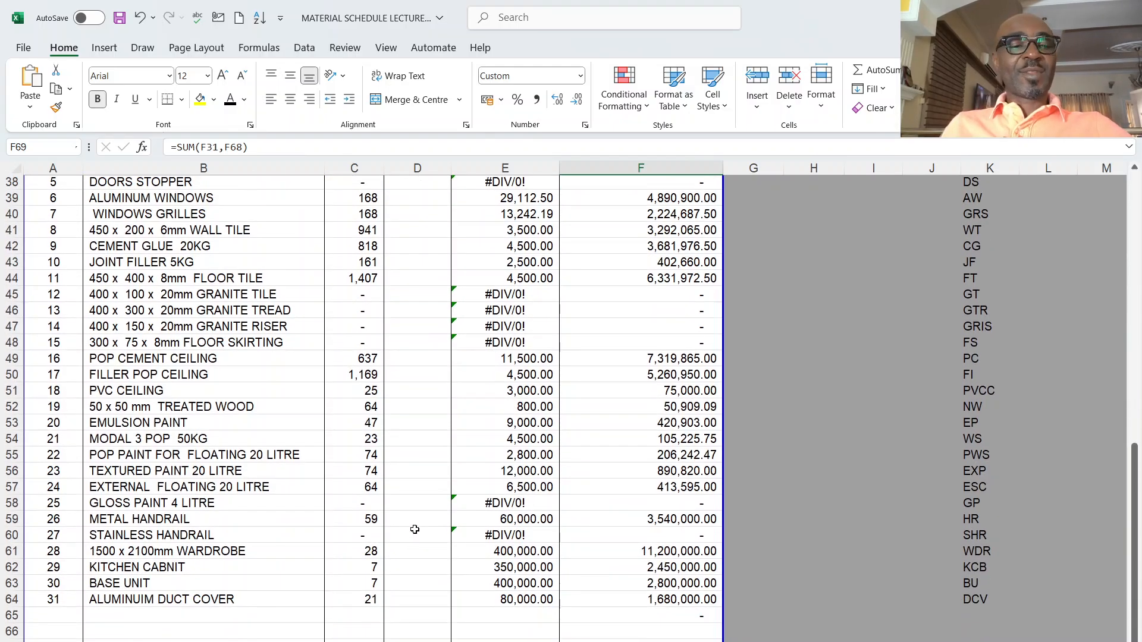